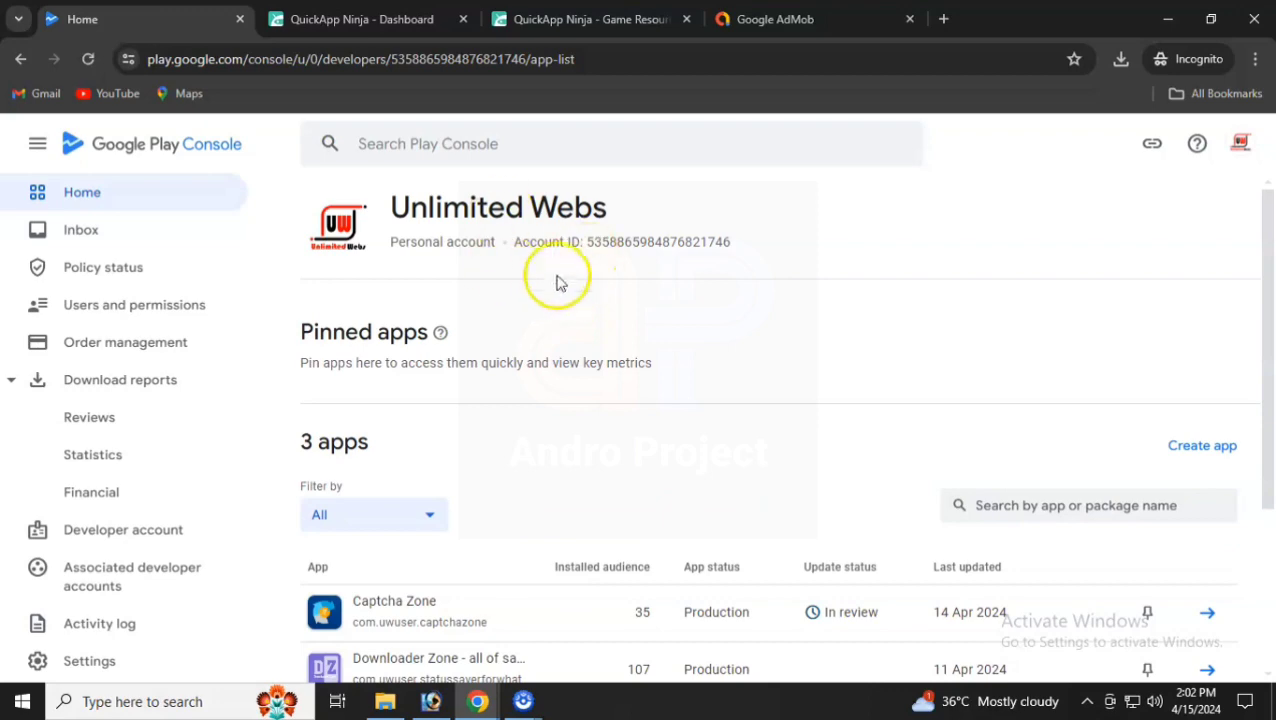
- Go from the QuickApp Ninja dashboard to the My guess the pic resources page with its download options
{"action": "left_click", "coordinate": [350, 19]}
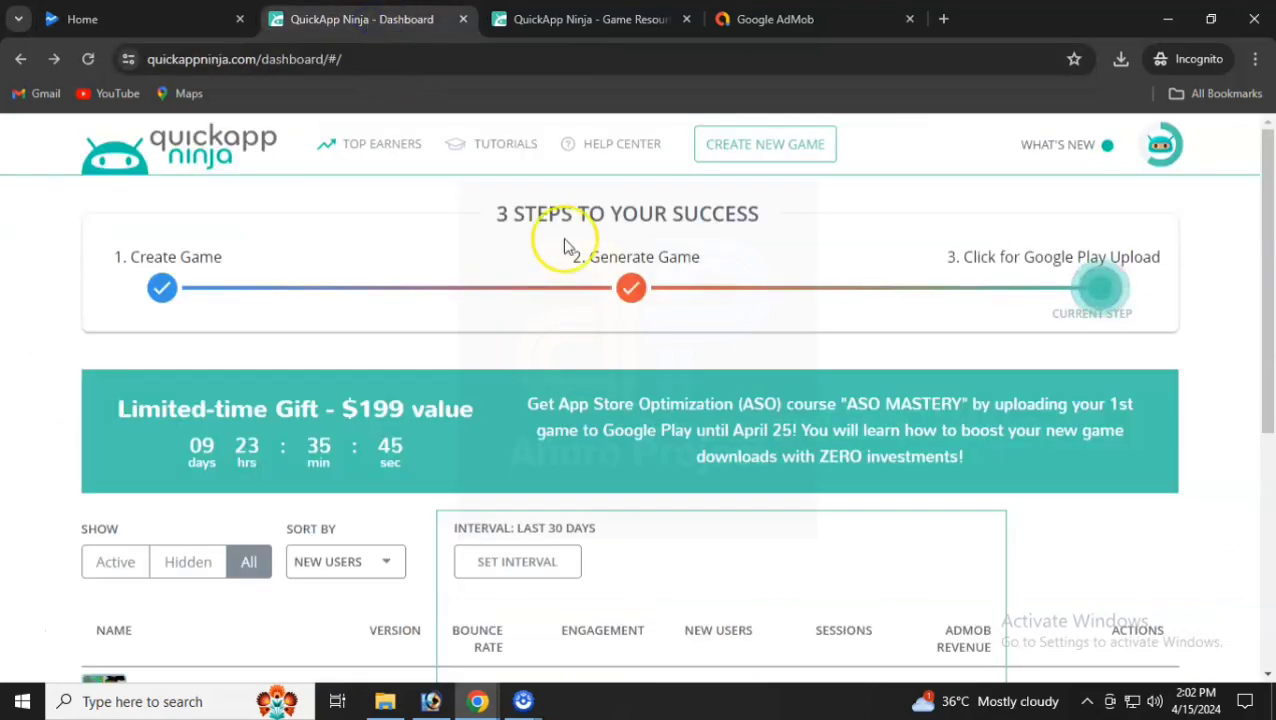
{"action": "scroll", "coordinate": [447, 242], "scroll_direction": "down", "scroll_amount": 5}
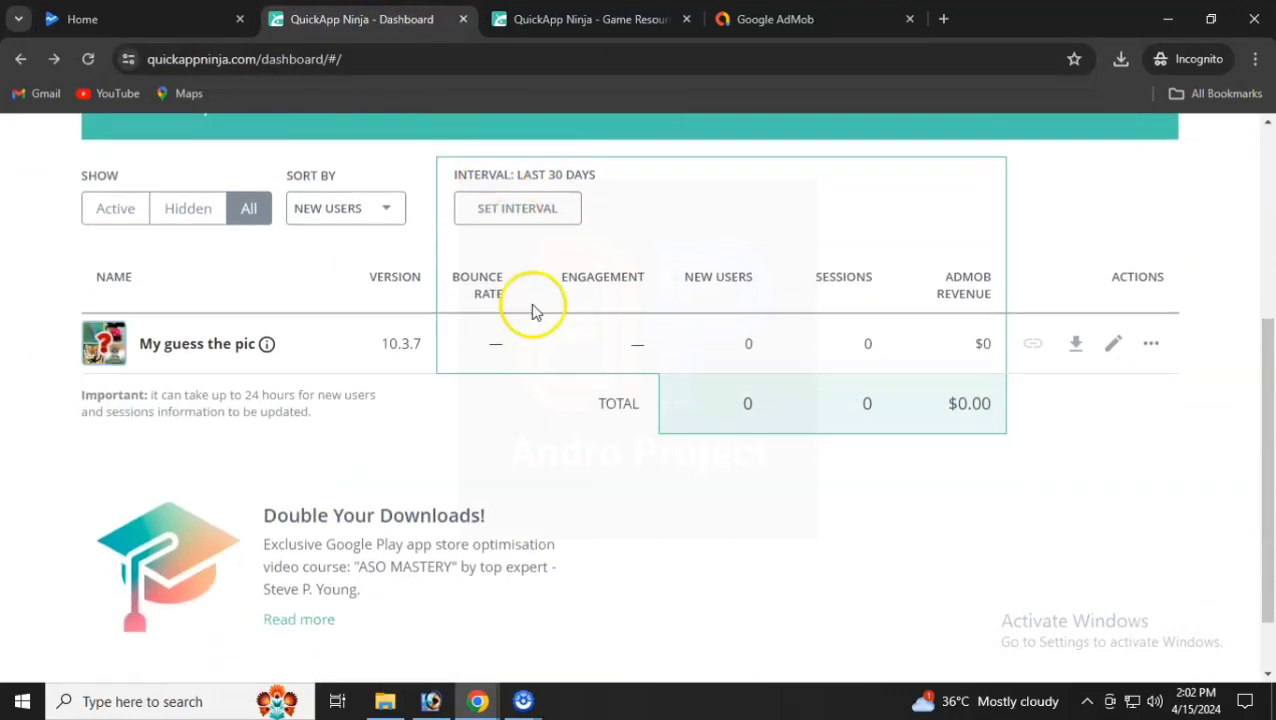
{"action": "scroll", "coordinate": [533, 308], "scroll_direction": "up", "scroll_amount": 5}
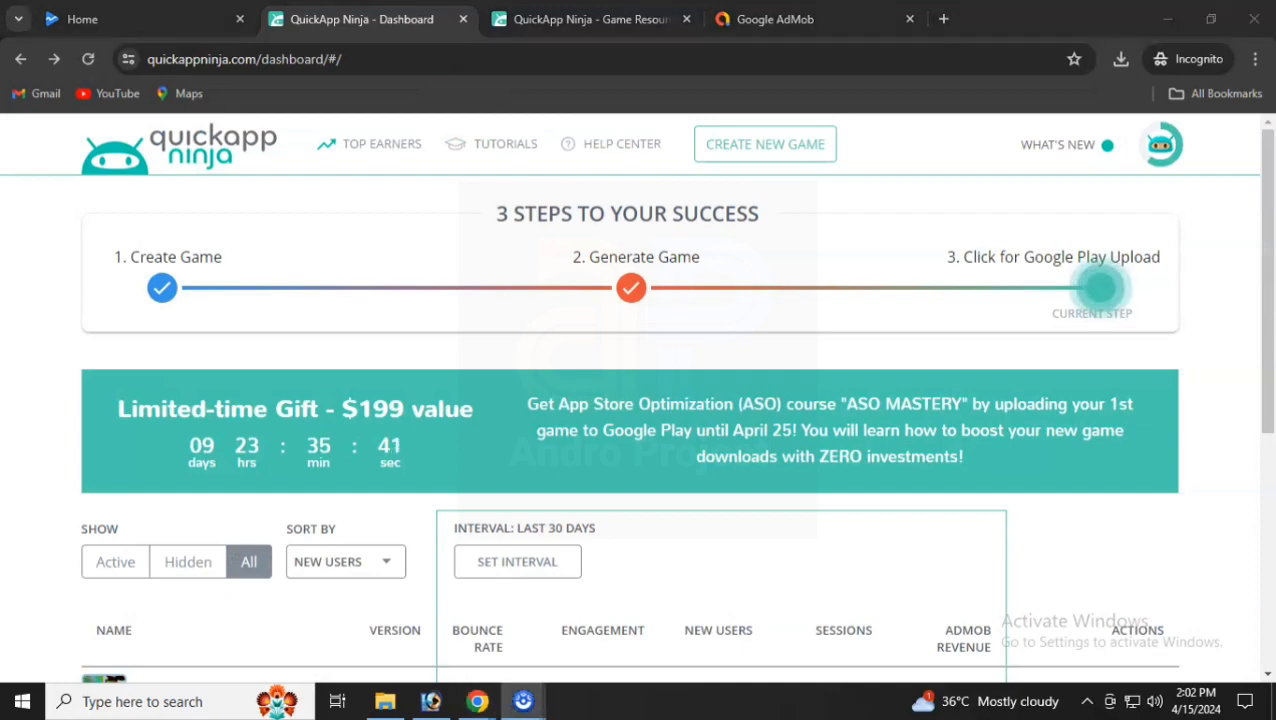
{"action": "left_click", "coordinate": [527, 20]}
{"action": "scroll", "coordinate": [655, 330], "scroll_direction": "up", "scroll_amount": 3}
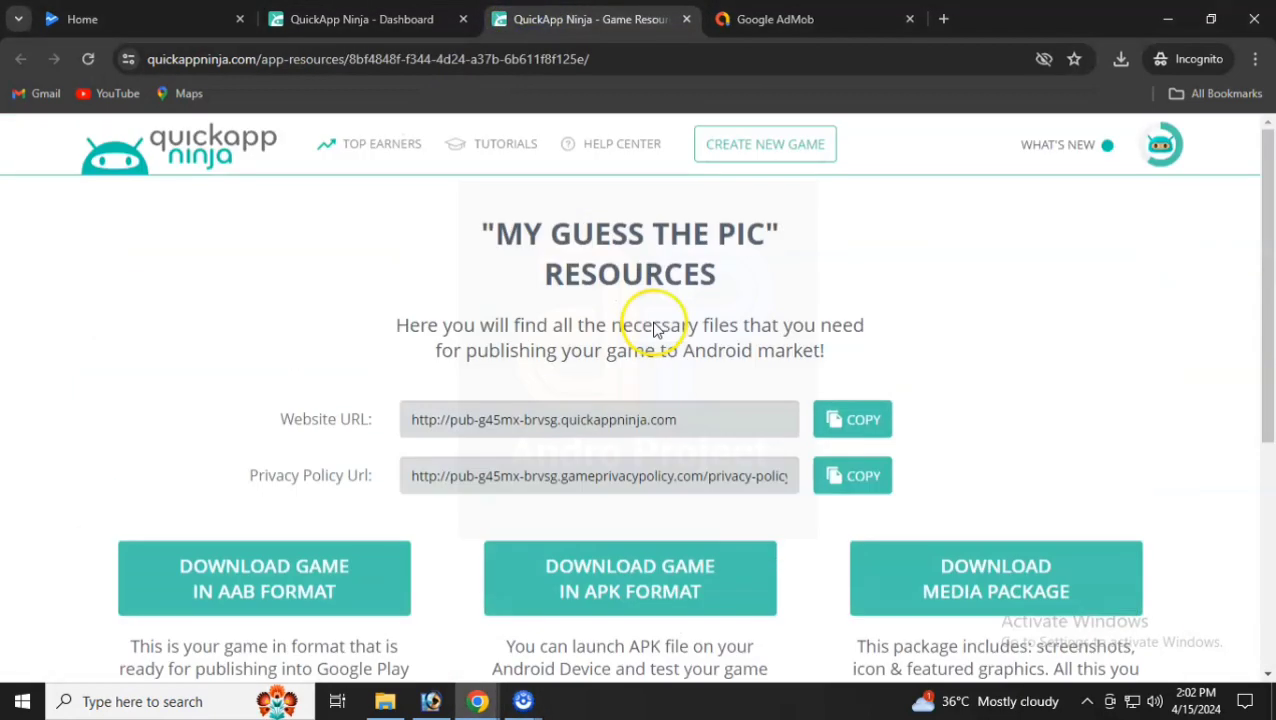
{"action": "scroll", "coordinate": [649, 322], "scroll_direction": "down", "scroll_amount": 2}
- Check the downloaded files in New folder and Downloads, then bring the Chrome resources page back
{"action": "left_click", "coordinate": [385, 701]}
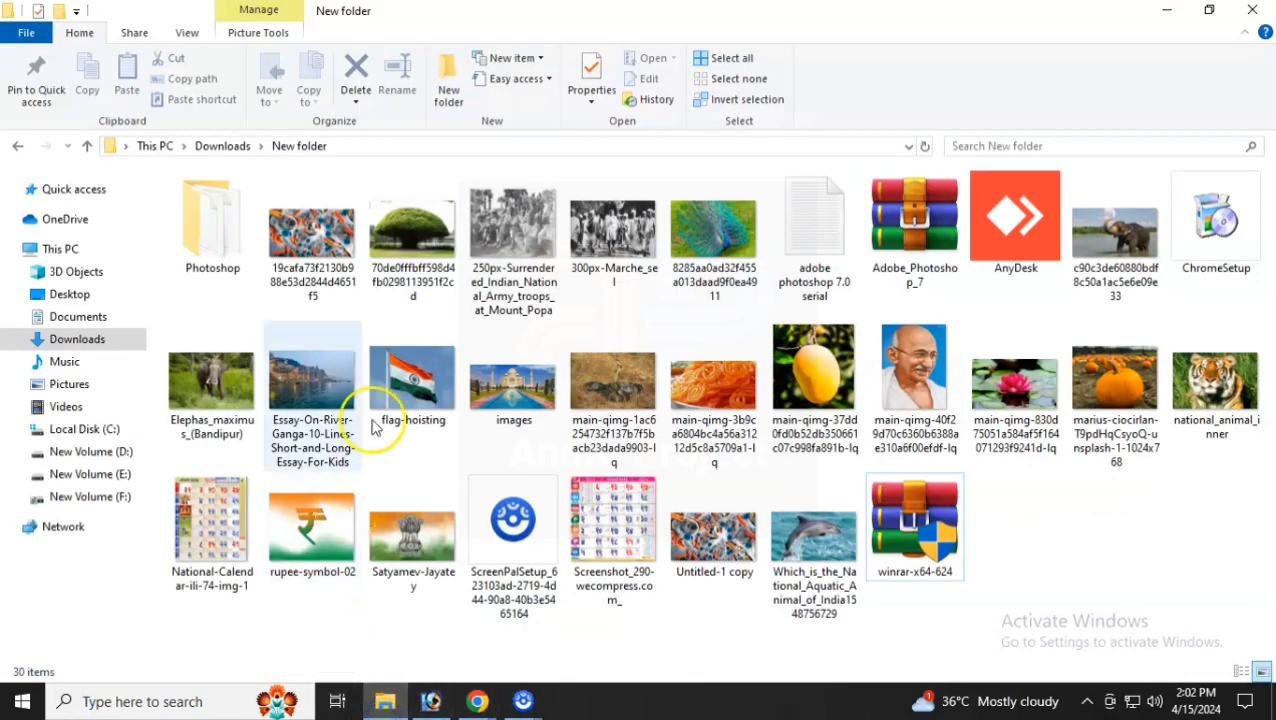
{"action": "left_click", "coordinate": [312, 240]}
{"action": "key", "text": "shift+End"}
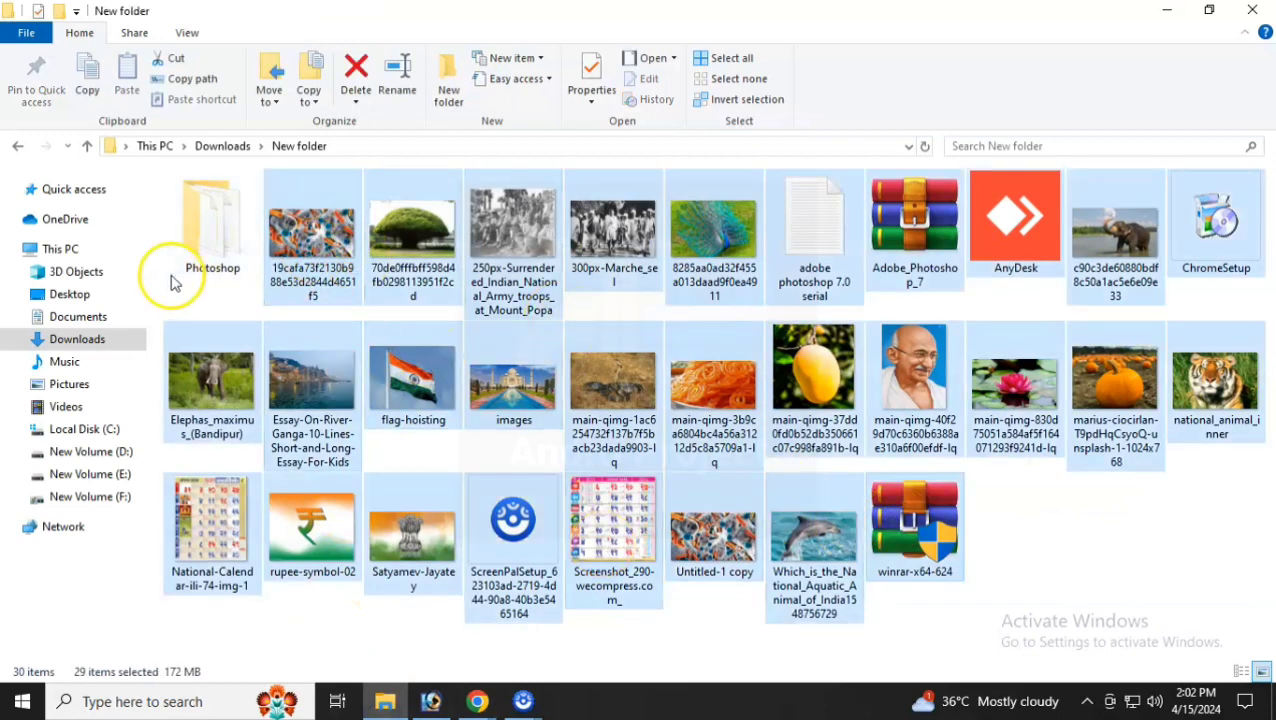
{"action": "left_click", "coordinate": [224, 147]}
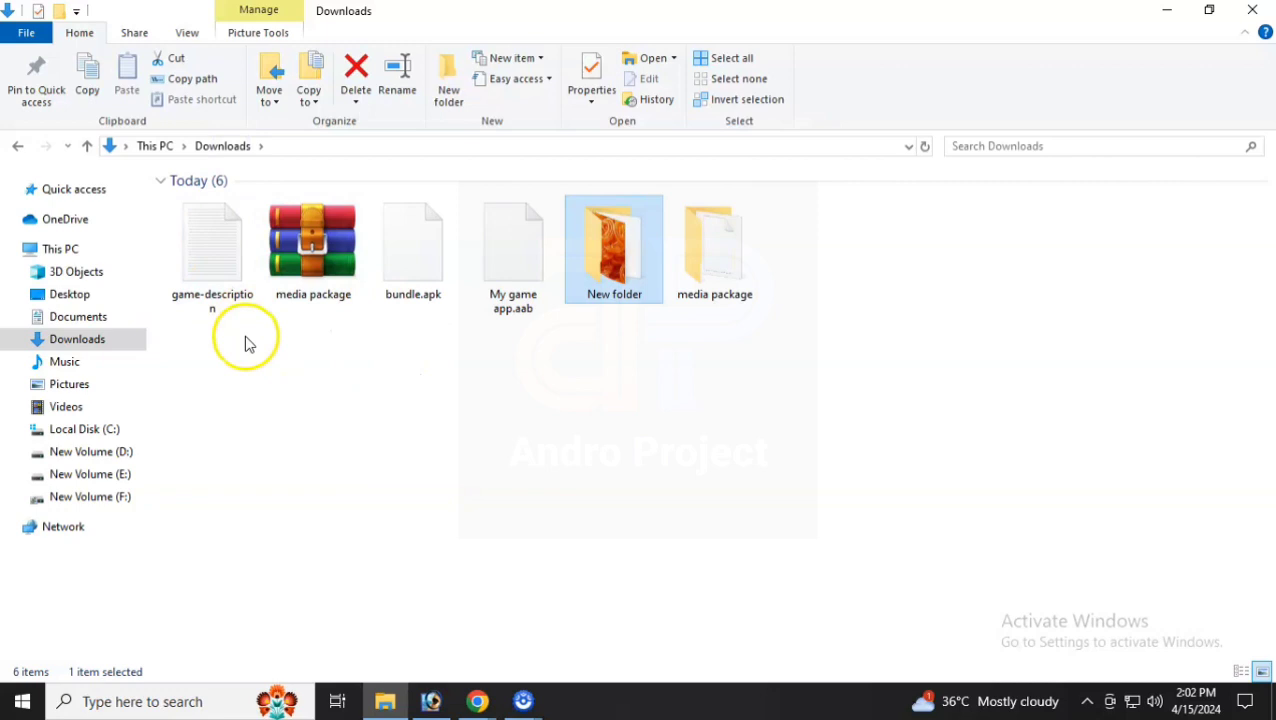
{"action": "mouse_move", "coordinate": [490, 700]}
{"action": "left_click", "coordinate": [427, 660]}
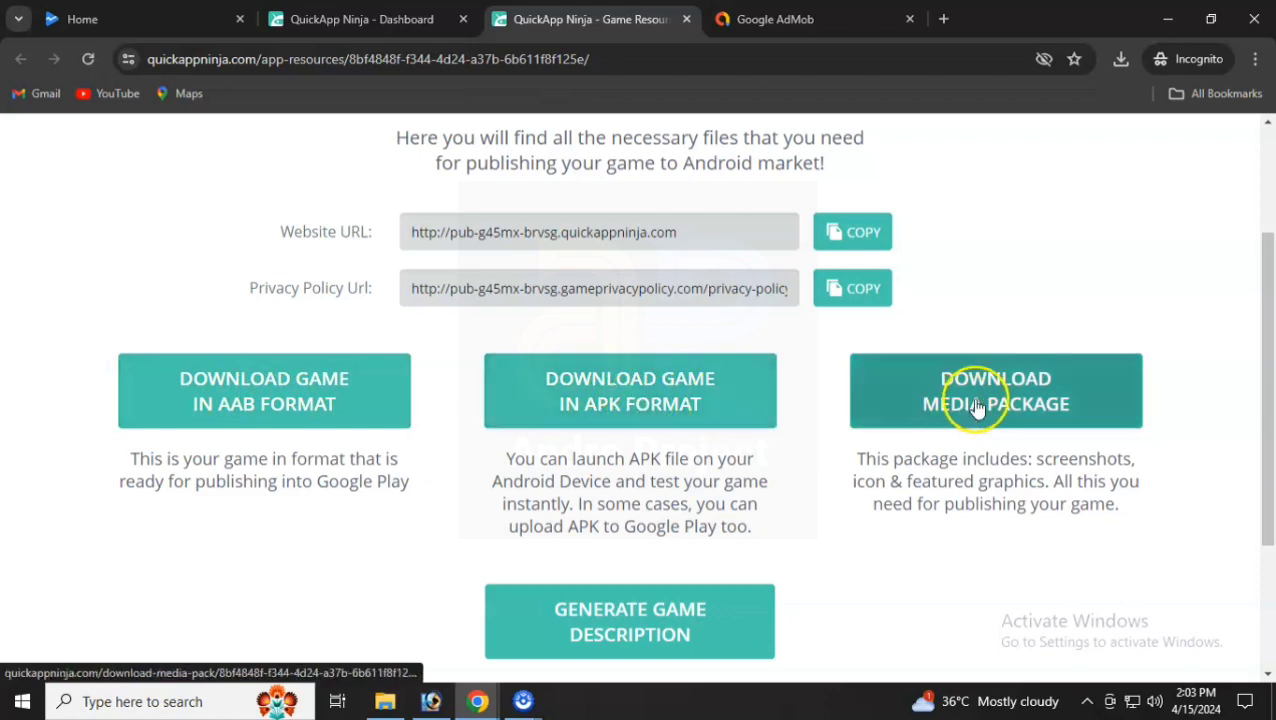
- Skim the Game Resources page, glance at Google AdMob, and return to the QuickApp Ninja dashboard
{"action": "scroll", "coordinate": [870, 495], "scroll_direction": "down", "scroll_amount": 2}
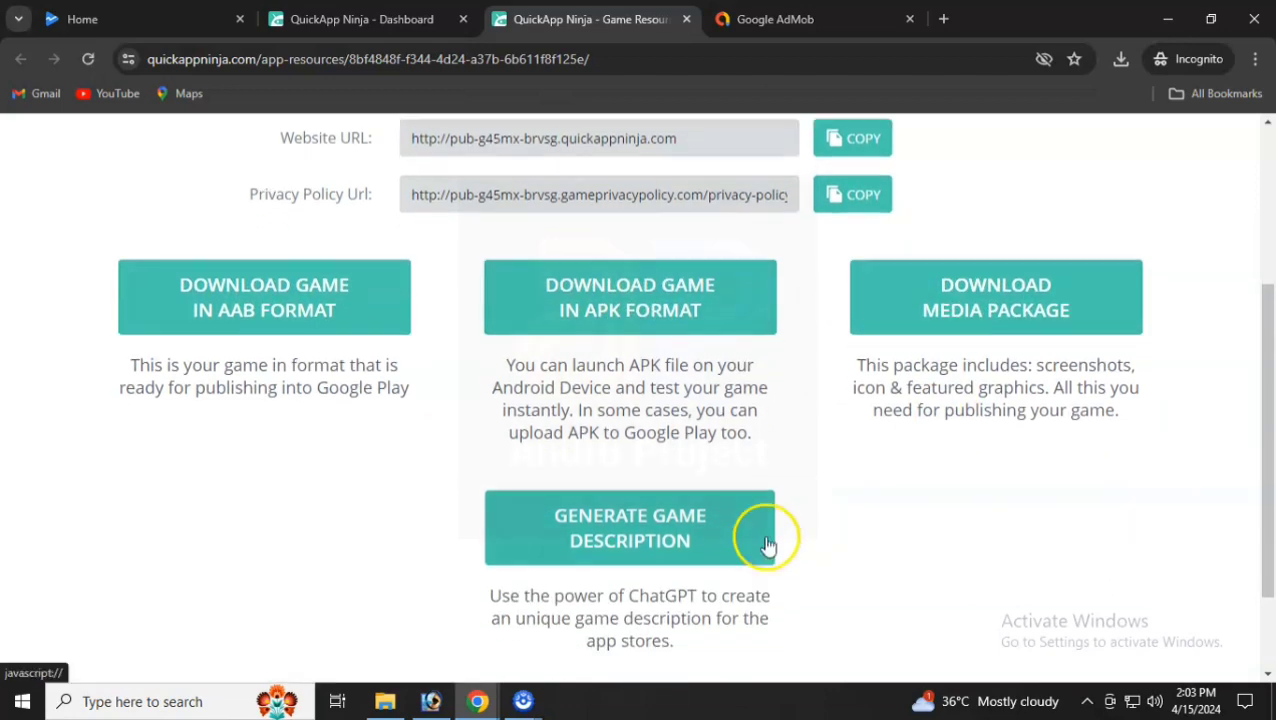
{"action": "scroll", "coordinate": [641, 452], "scroll_direction": "up", "scroll_amount": 3}
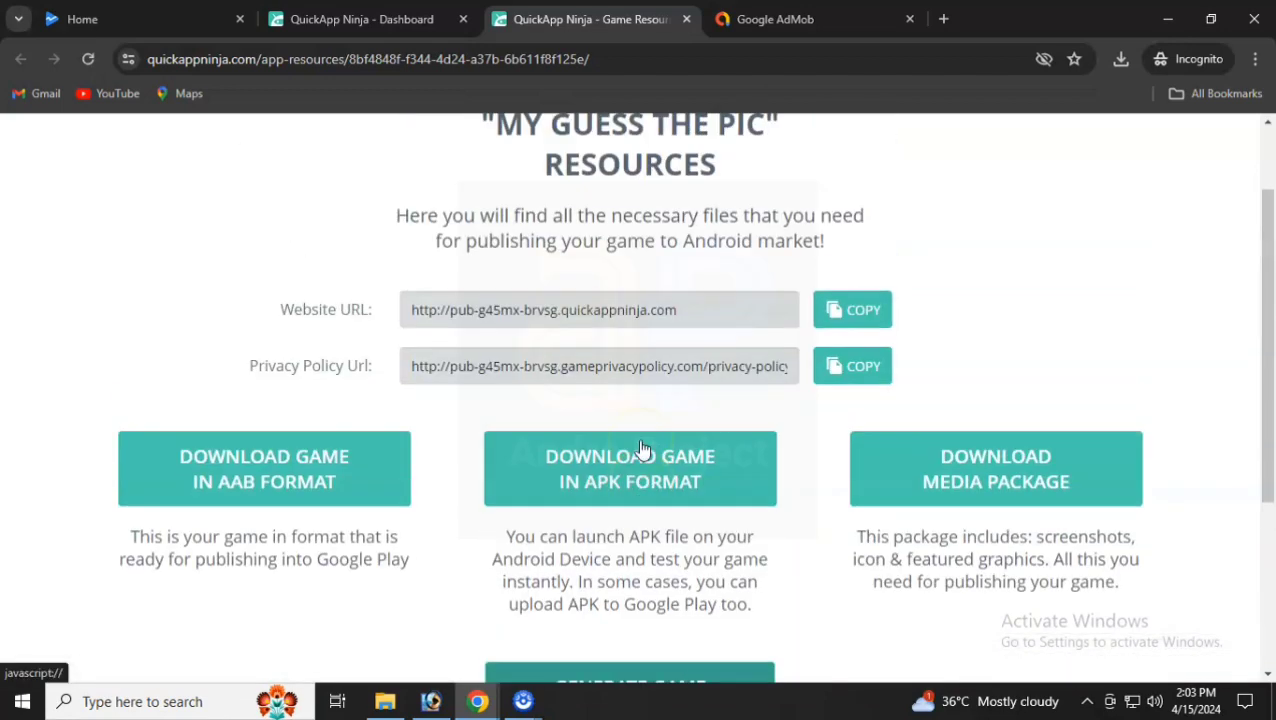
{"action": "left_click", "coordinate": [745, 19]}
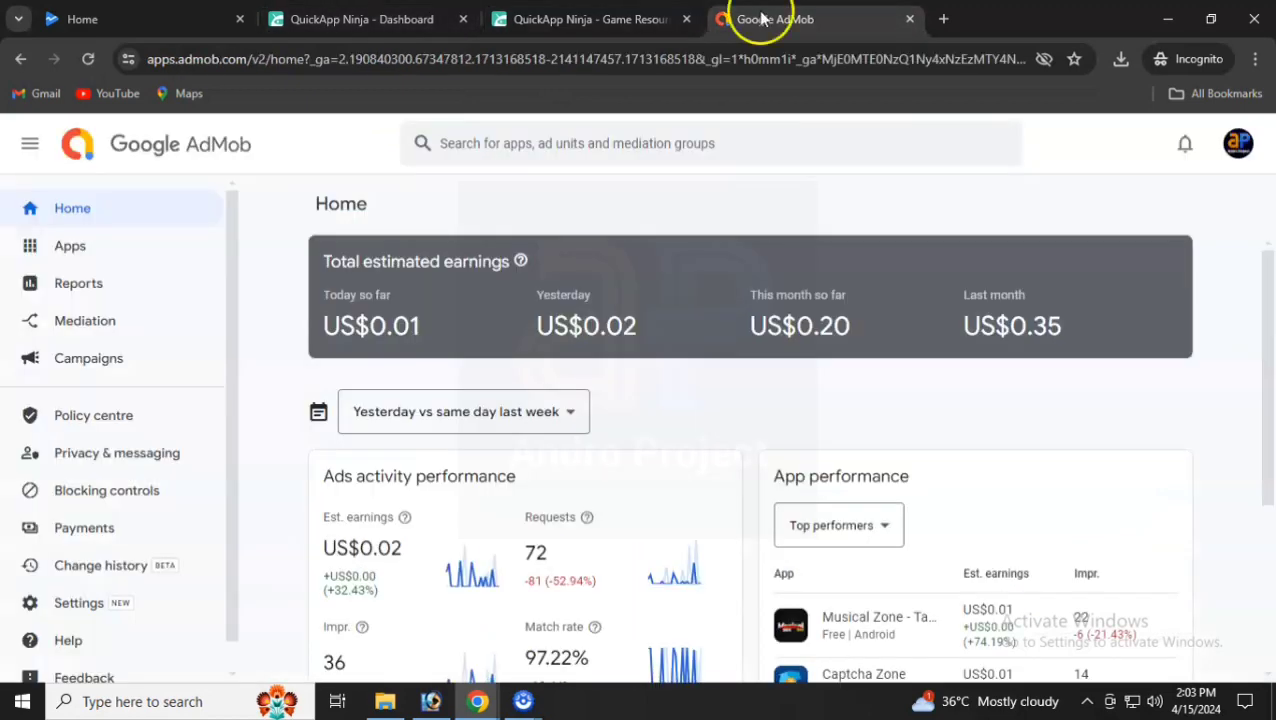
{"action": "left_click", "coordinate": [360, 19]}
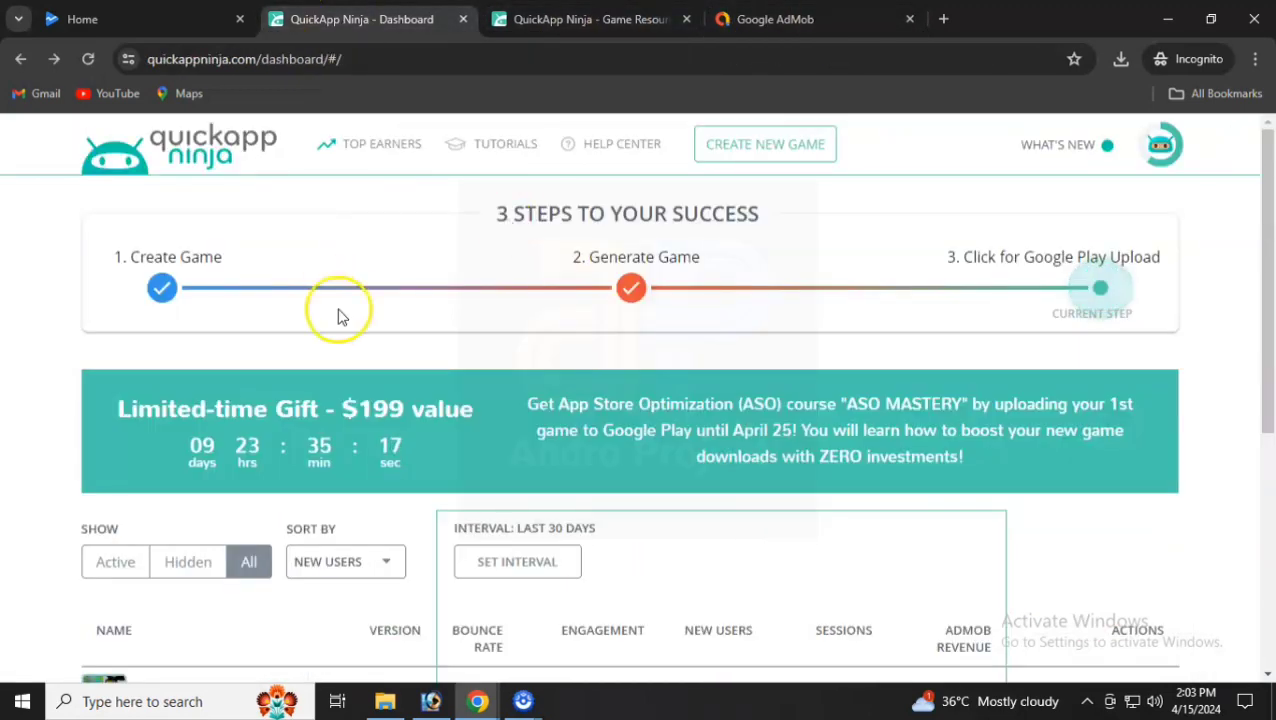
{"action": "left_click", "coordinate": [385, 701]}
- Read the game-description text file in Notepad, then close it
{"action": "left_click", "coordinate": [212, 280]}
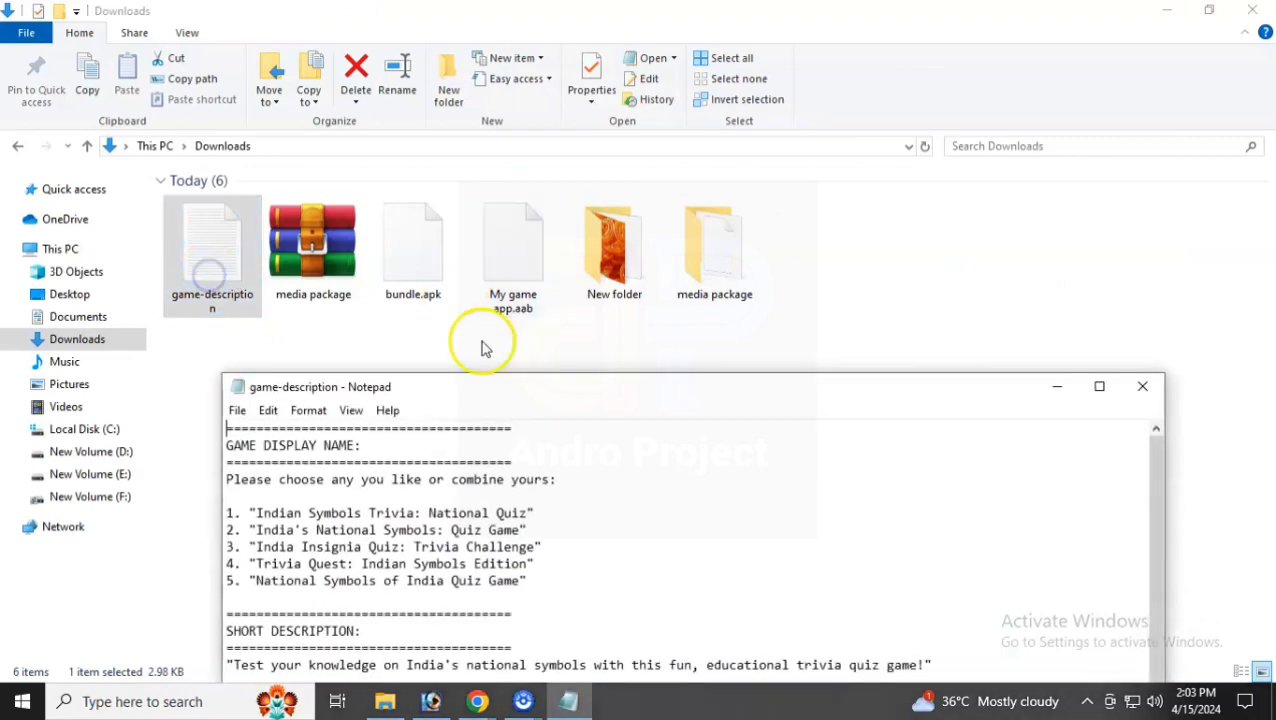
{"action": "double_click", "coordinate": [524, 386]}
{"action": "left_click_drag", "start_coordinate": [15, 95], "coordinate": [780, 521]}
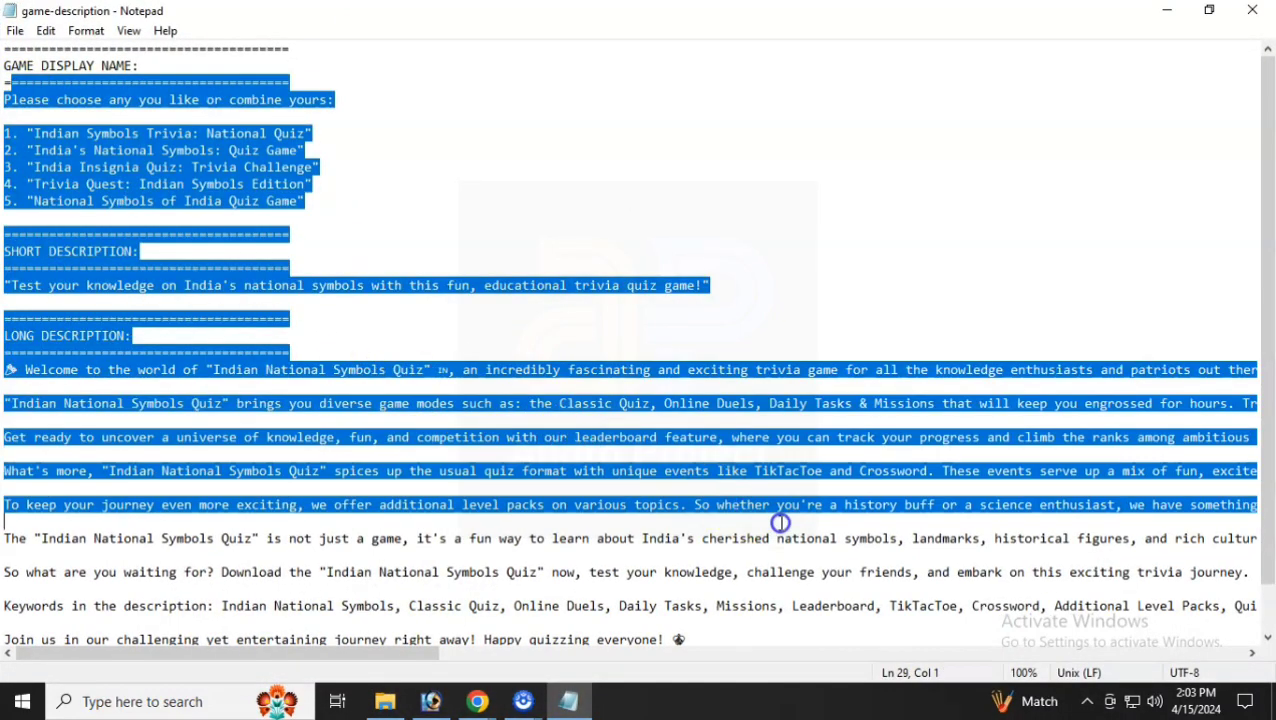
{"action": "scroll", "coordinate": [780, 521], "scroll_direction": "down", "scroll_amount": 1}
{"action": "left_click", "coordinate": [1250, 9]}
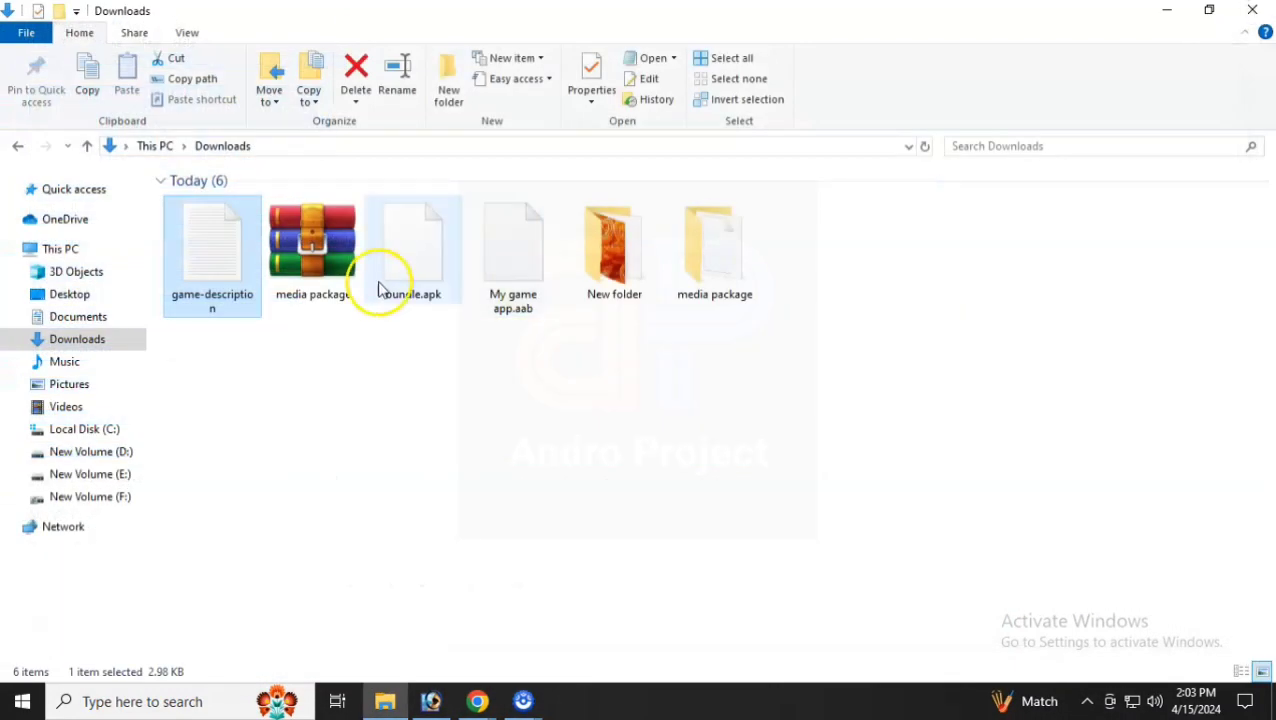
- Try opening bundle.apk and My game app.aab, peek into New folder, and return to Downloads
{"action": "double_click", "coordinate": [410, 282]}
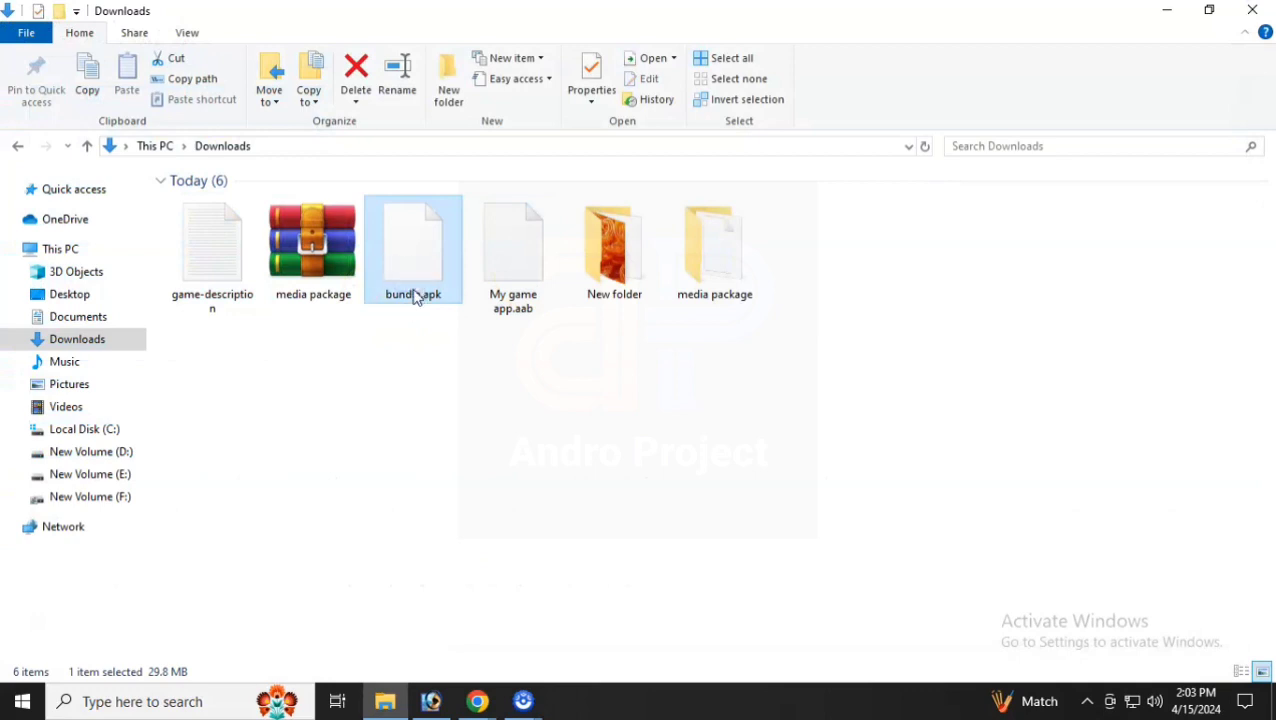
{"action": "double_click", "coordinate": [490, 274]}
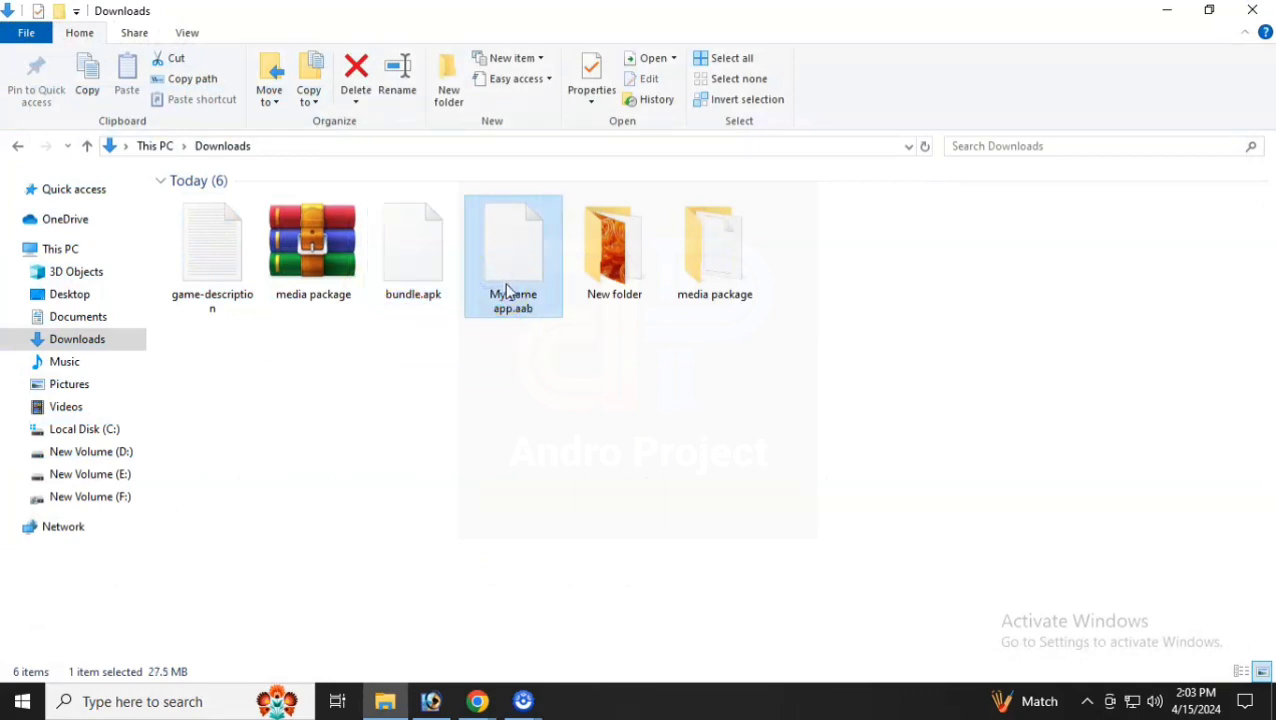
{"action": "double_click", "coordinate": [607, 268]}
{"action": "key", "text": "alt+Left"}
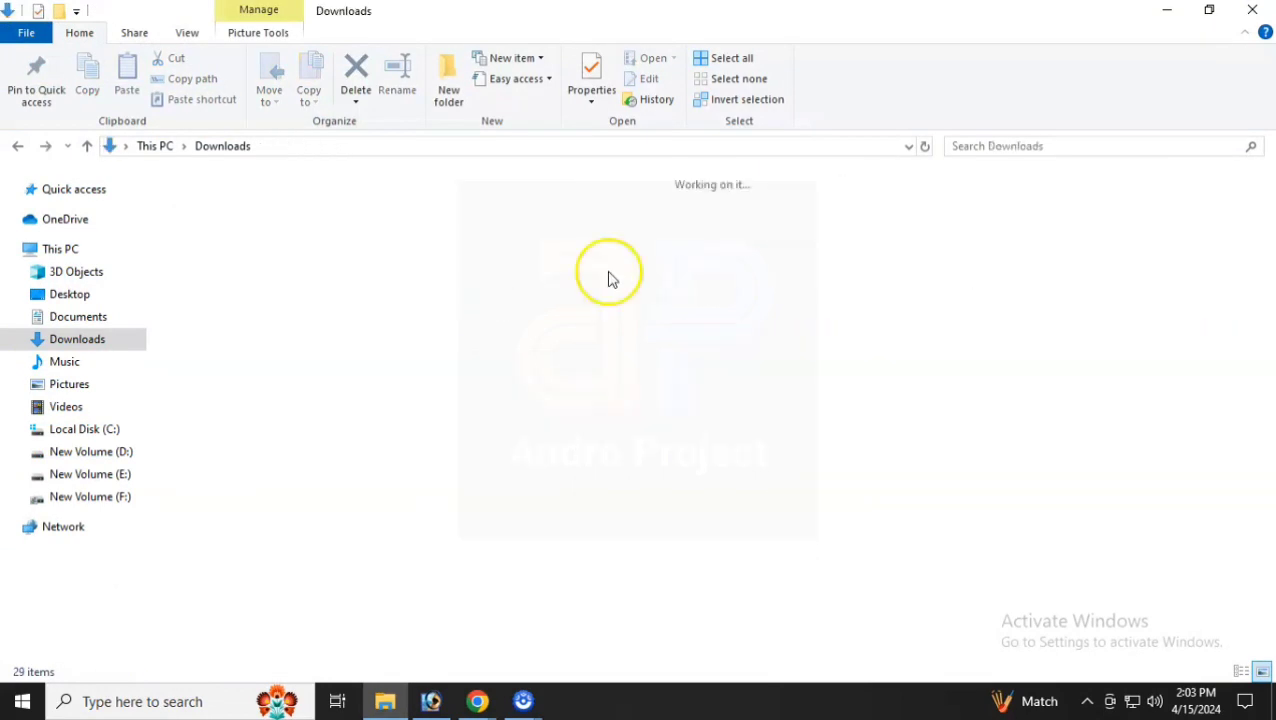
- In the media package's MediaPack folder, select the four feature graphics and the icon_114 and icon_512 icons
{"action": "double_click", "coordinate": [698, 280]}
{"action": "left_click", "coordinate": [252, 230]}
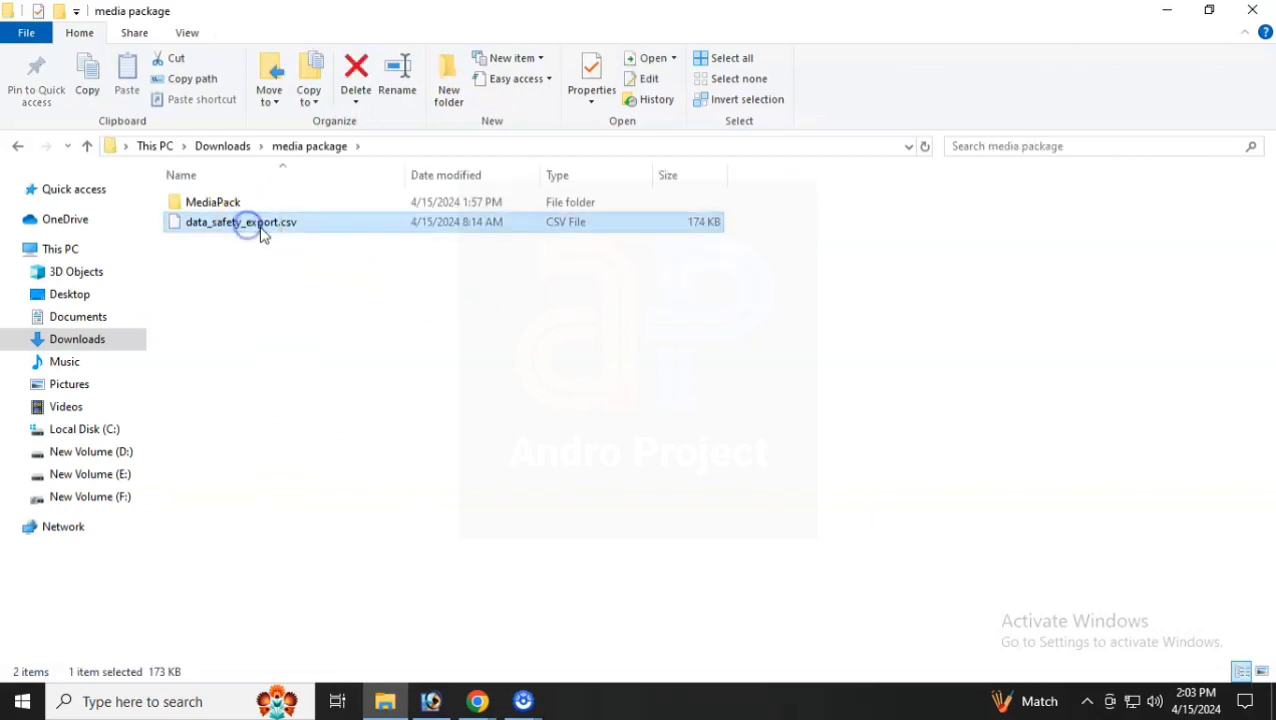
{"action": "double_click", "coordinate": [249, 206]}
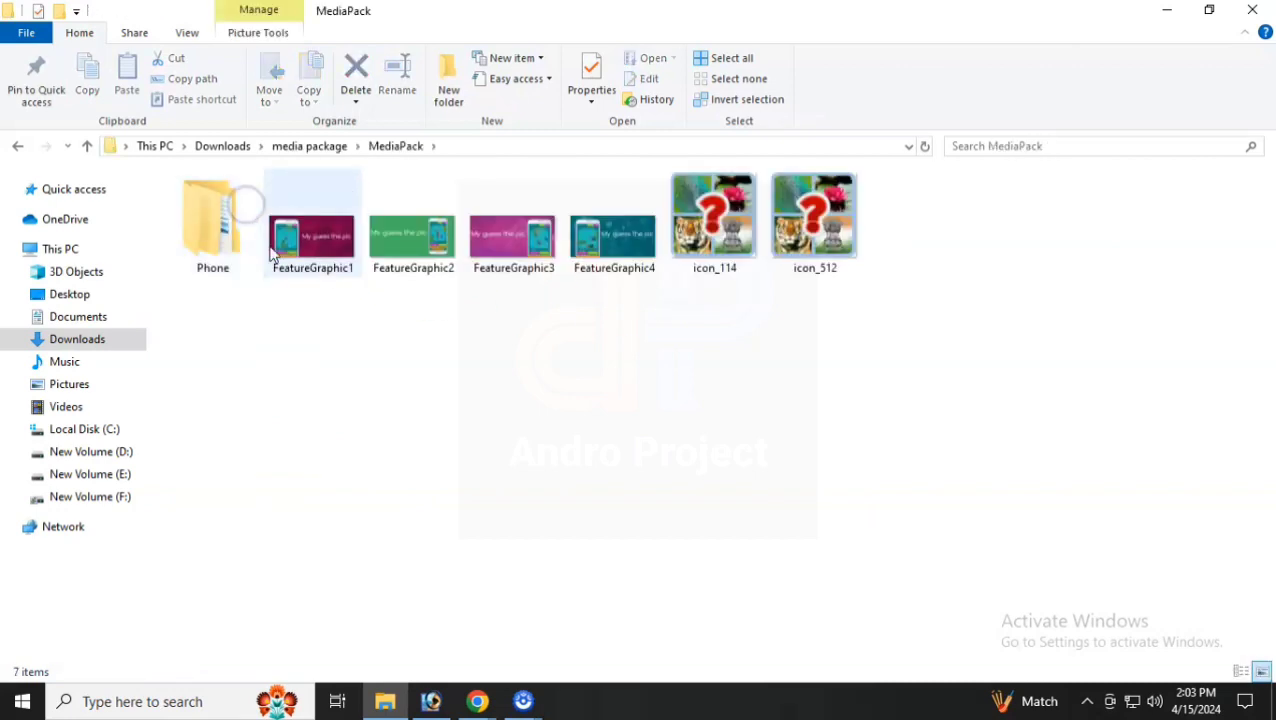
{"action": "left_click_drag", "start_coordinate": [286, 296], "coordinate": [656, 272]}
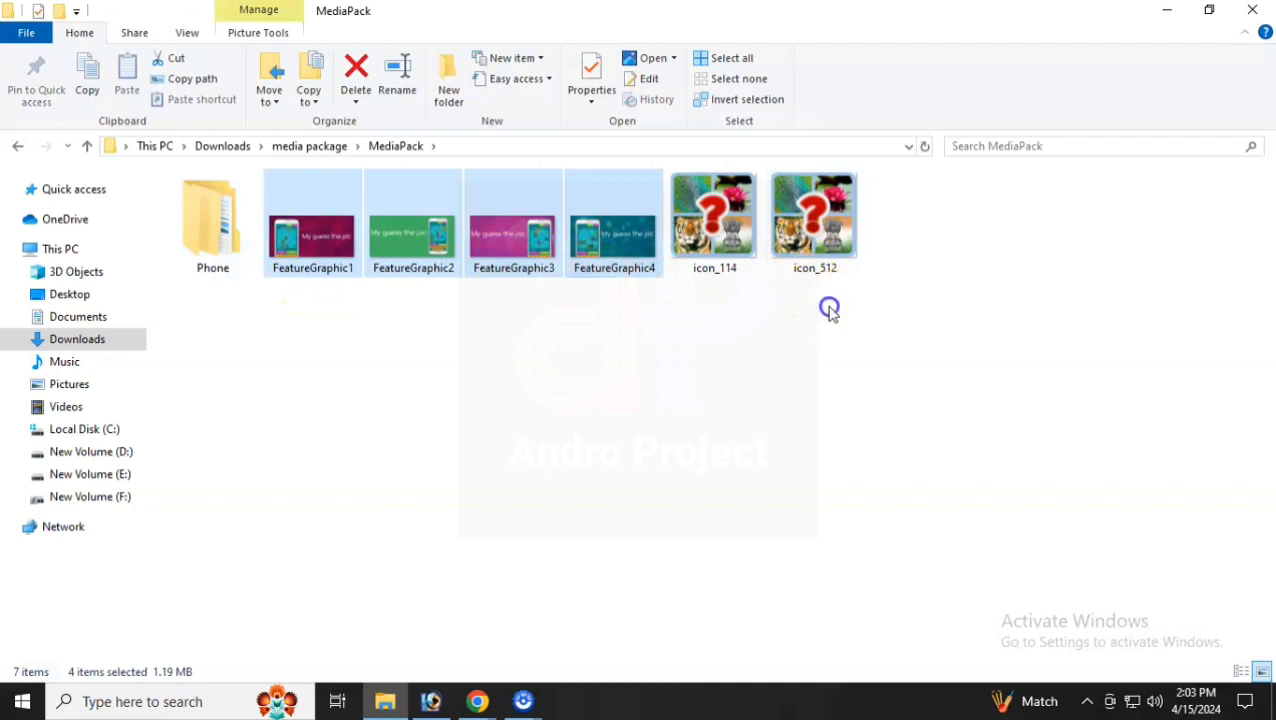
{"action": "left_click_drag", "start_coordinate": [829, 306], "coordinate": [729, 207]}
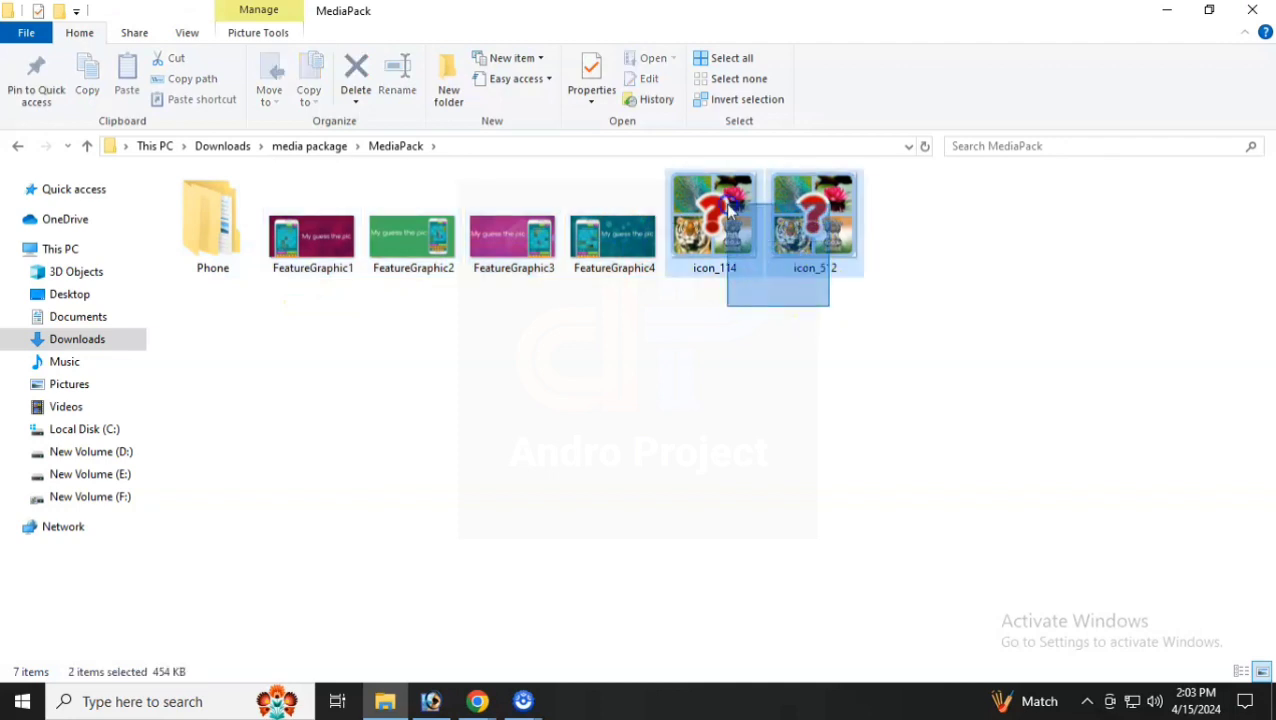
- View the Phone SET1 screenshots from scr1 onward in Photos, then go back up a folder
{"action": "double_click", "coordinate": [205, 256]}
{"action": "double_click", "coordinate": [212, 203]}
{"action": "double_click", "coordinate": [218, 214]}
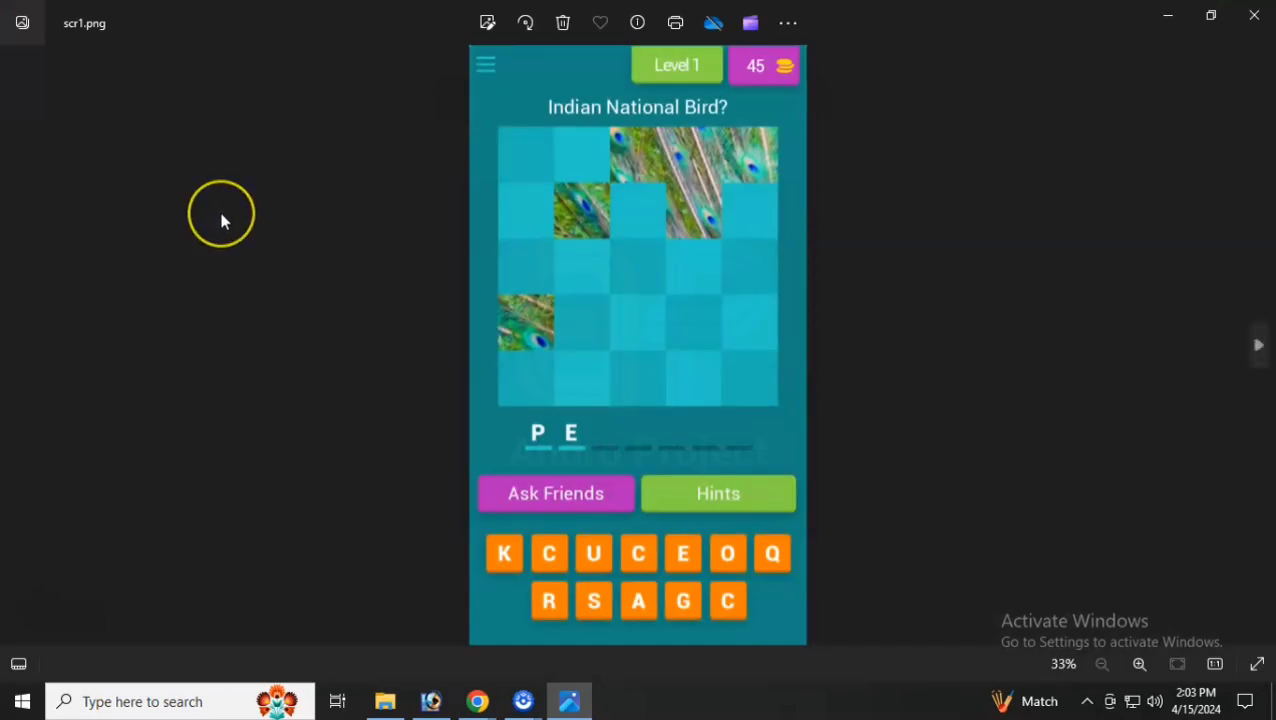
{"action": "key", "text": "Right"}
{"action": "key", "text": "Right"}
{"action": "key", "text": "Right"}
{"action": "key", "text": "Right"}
{"action": "key", "text": "Right"}
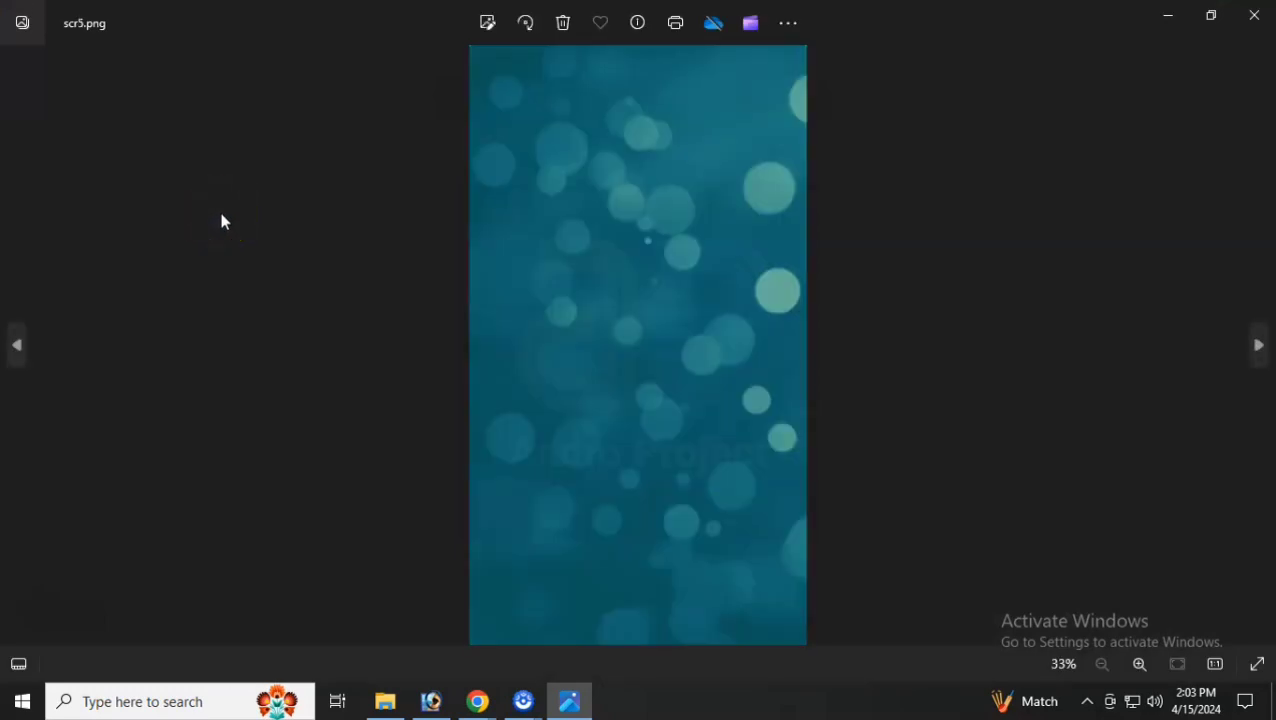
{"action": "key", "text": "Right"}
{"action": "left_click", "coordinate": [1253, 15]}
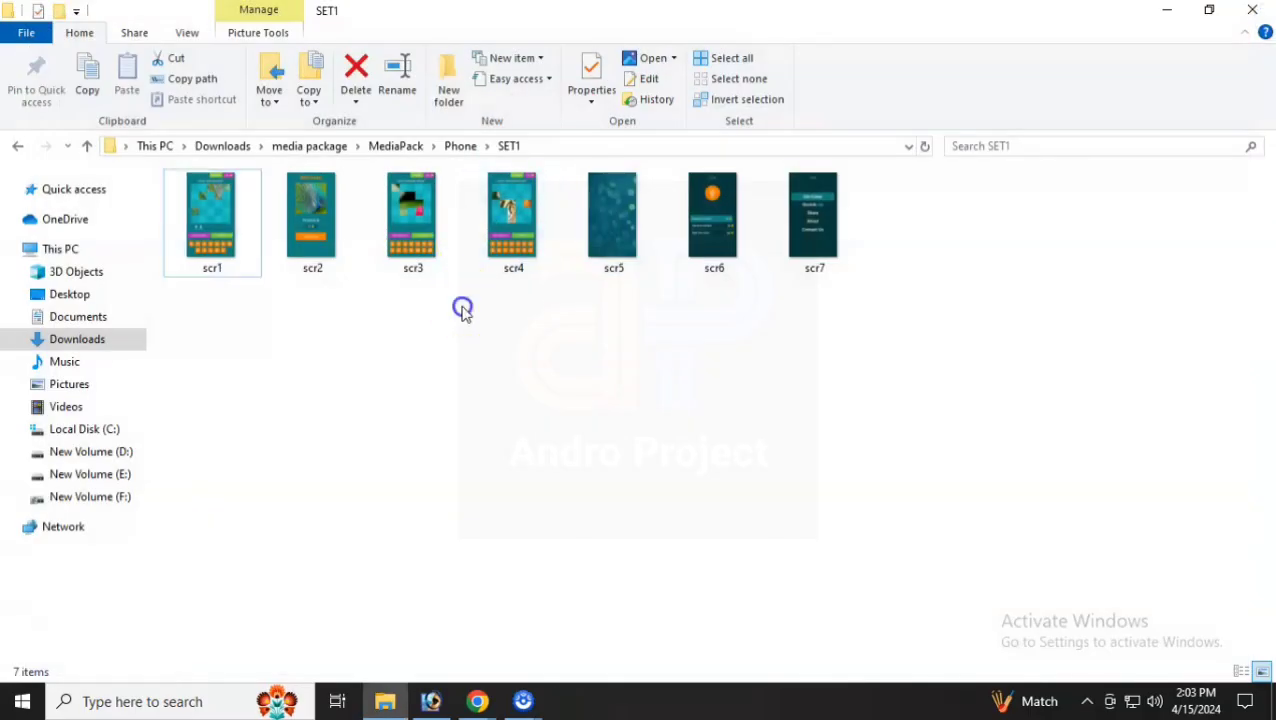
{"action": "key", "text": "alt+Up"}
{"action": "key", "text": "alt+Up"}
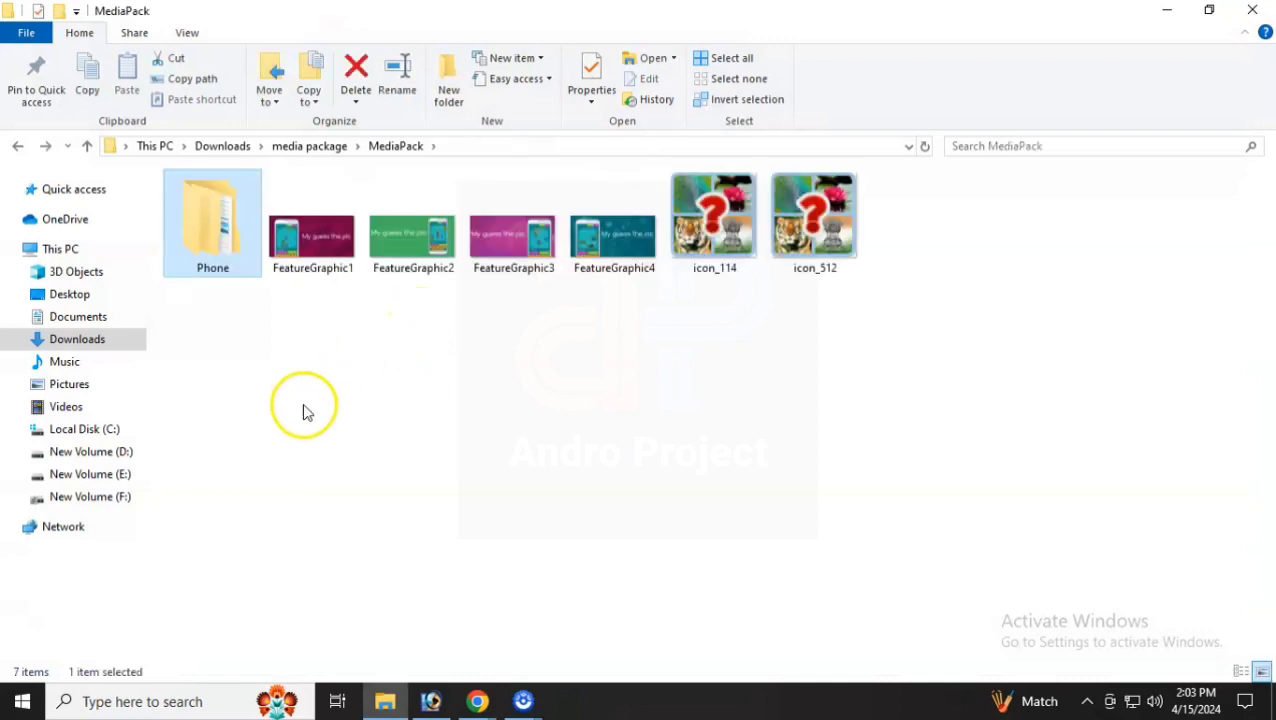
- Bring Chrome back and scroll through the QuickApp Ninja dashboard
{"action": "mouse_move", "coordinate": [477, 700]}
{"action": "left_click", "coordinate": [417, 655]}
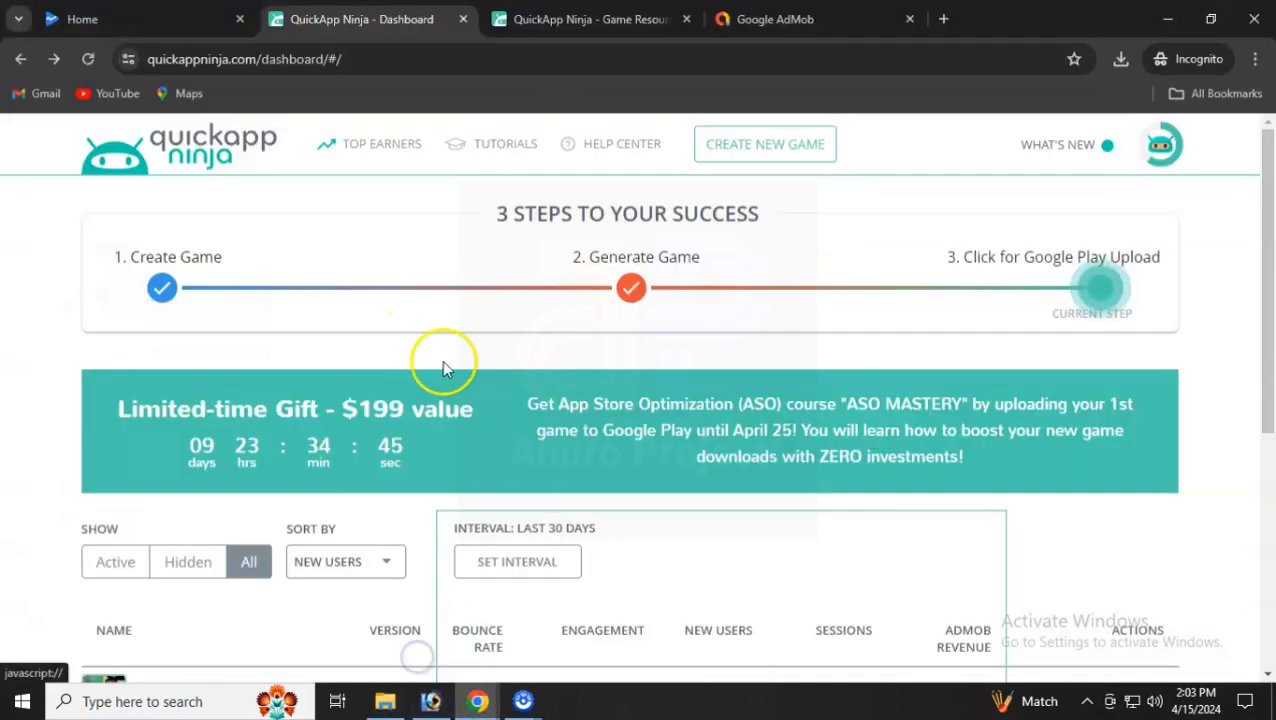
{"action": "scroll", "coordinate": [544, 420], "scroll_direction": "down", "scroll_amount": 3}
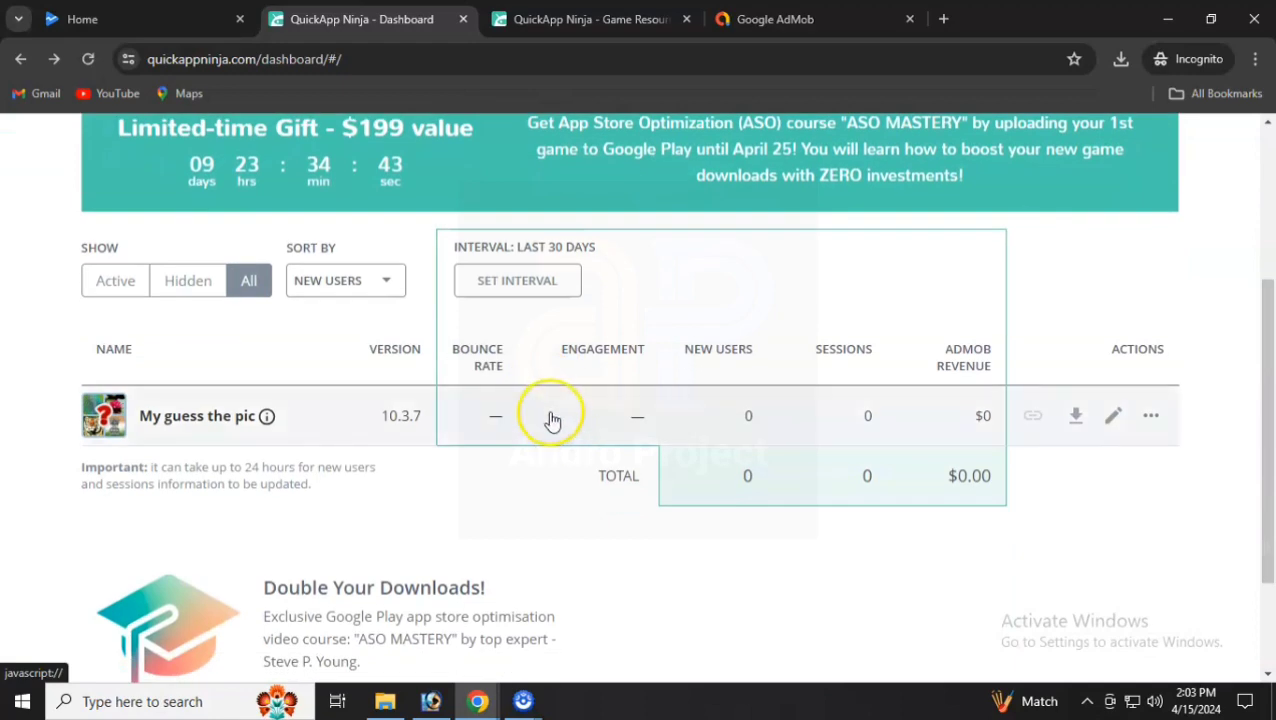
{"action": "scroll", "coordinate": [548, 417], "scroll_direction": "down", "scroll_amount": 1}
{"action": "scroll", "coordinate": [548, 416], "scroll_direction": "up", "scroll_amount": 3}
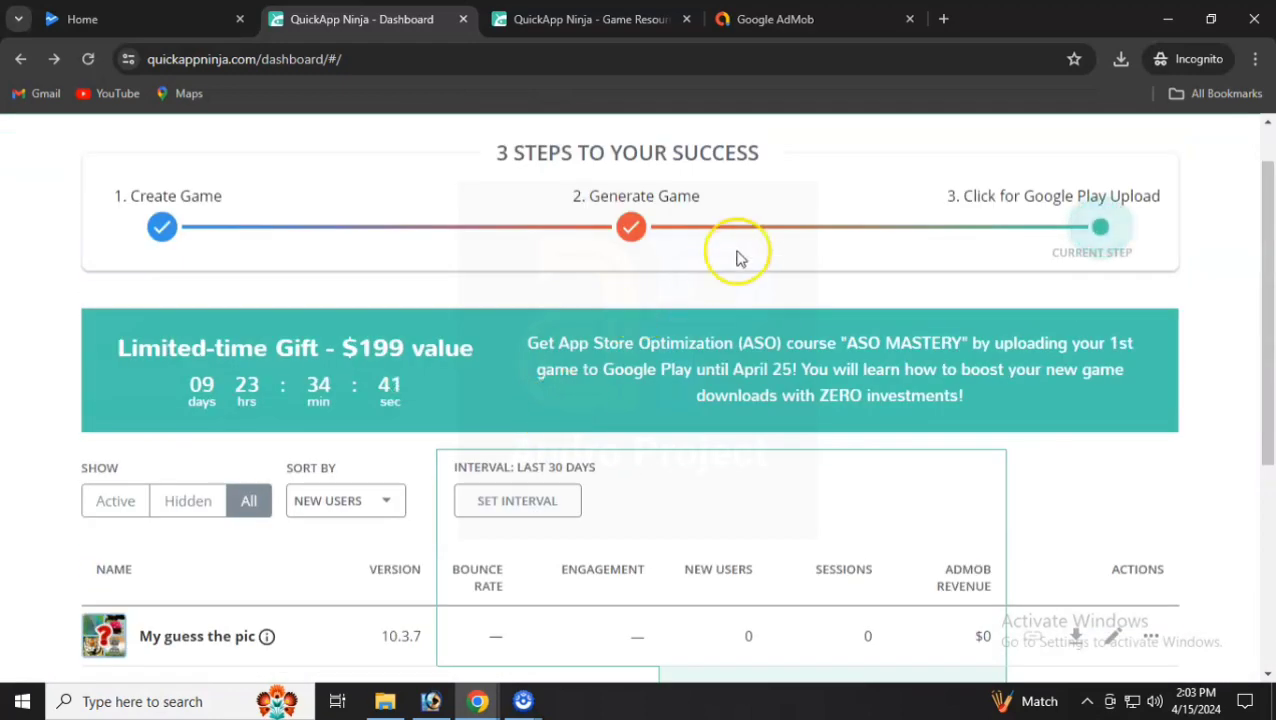
- Check the AAB, APK and media package downloads on the resources page, then switch to Play Console Home
{"action": "left_click", "coordinate": [545, 19]}
{"action": "scroll", "coordinate": [577, 318], "scroll_direction": "up", "scroll_amount": 1}
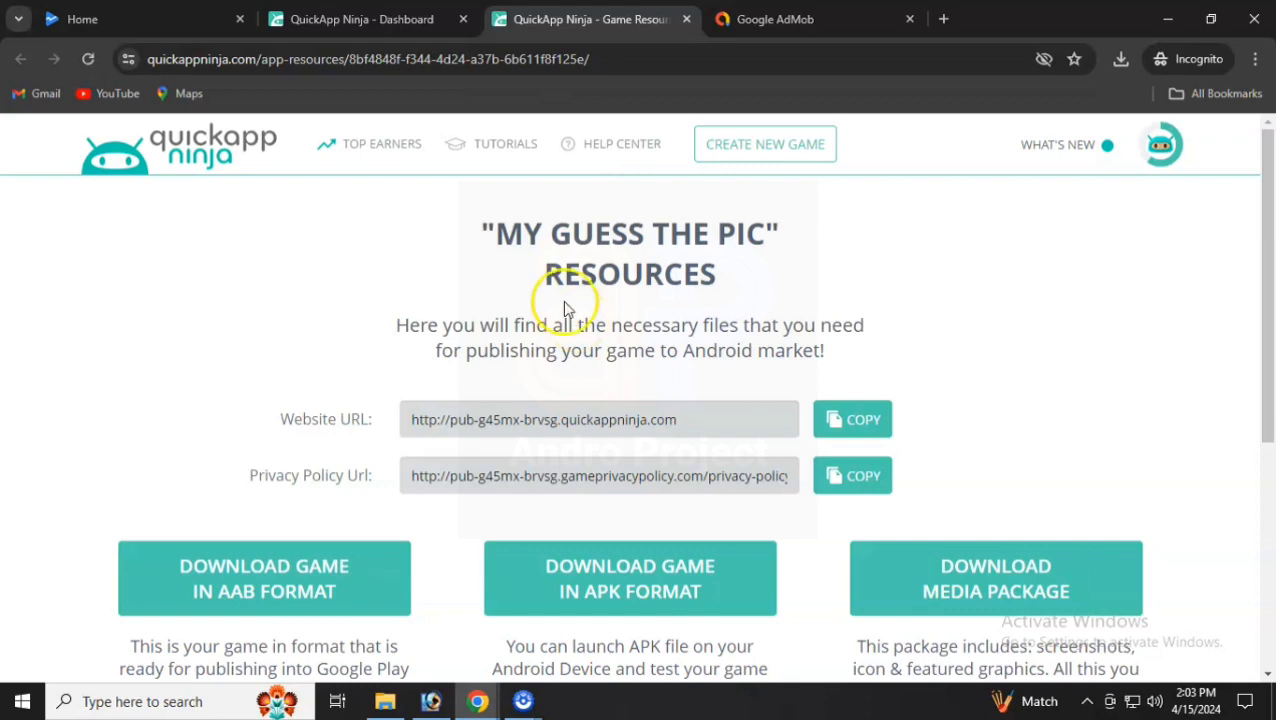
{"action": "scroll", "coordinate": [548, 428], "scroll_direction": "down", "scroll_amount": 3}
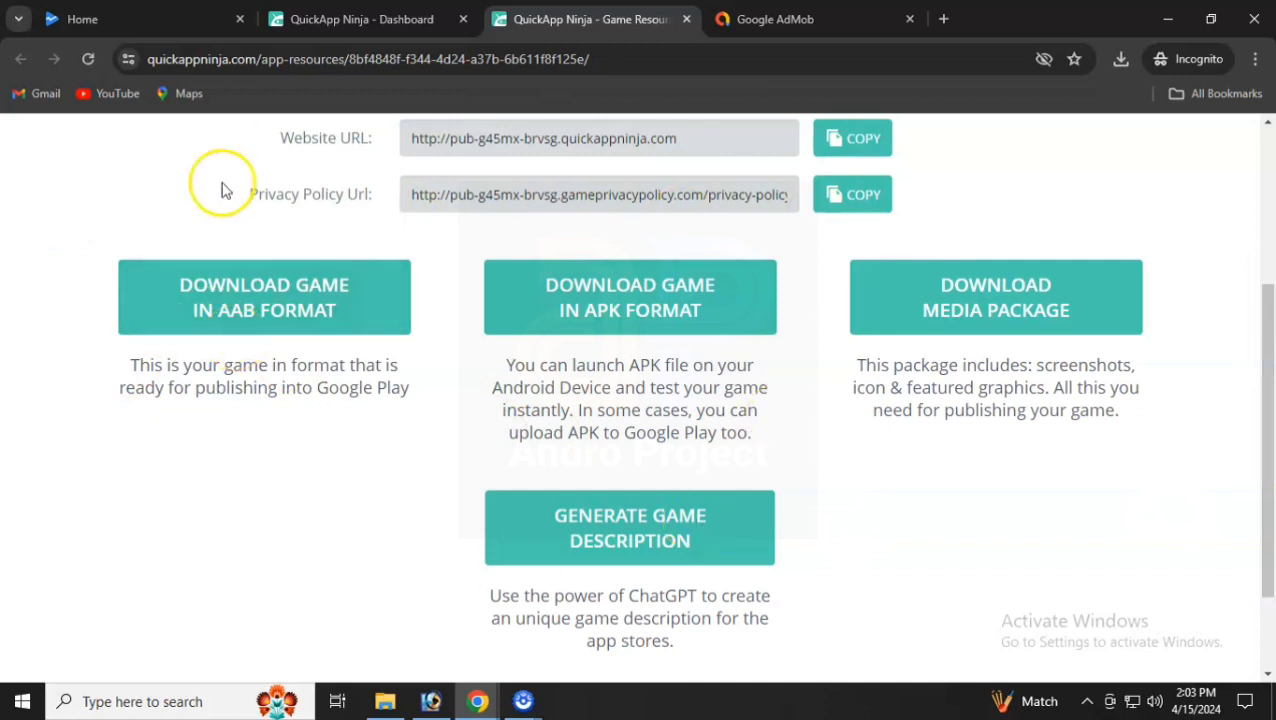
{"action": "key", "text": "ctrl+1"}
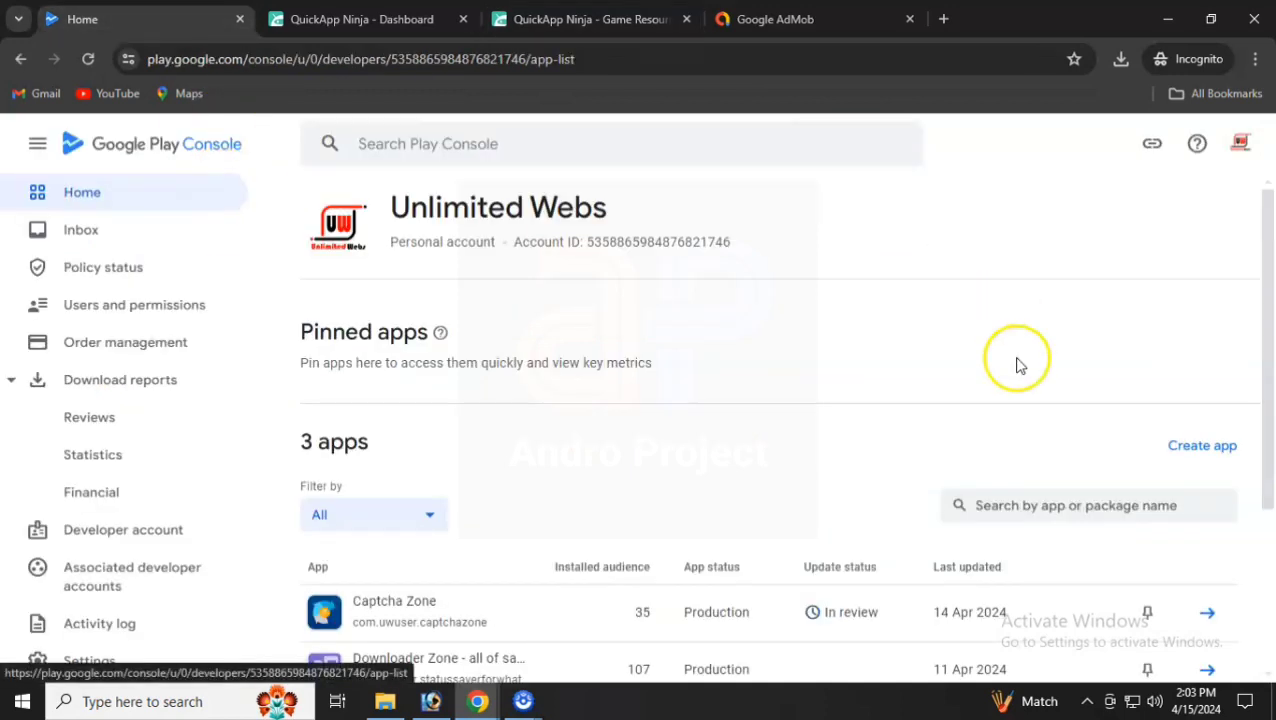
- Create the free game 'National Symbols - Quiz Game', accepting the Developer Programme Policies and US export law declarations
{"action": "left_click", "coordinate": [1195, 447]}
{"action": "left_click", "coordinate": [655, 322]}
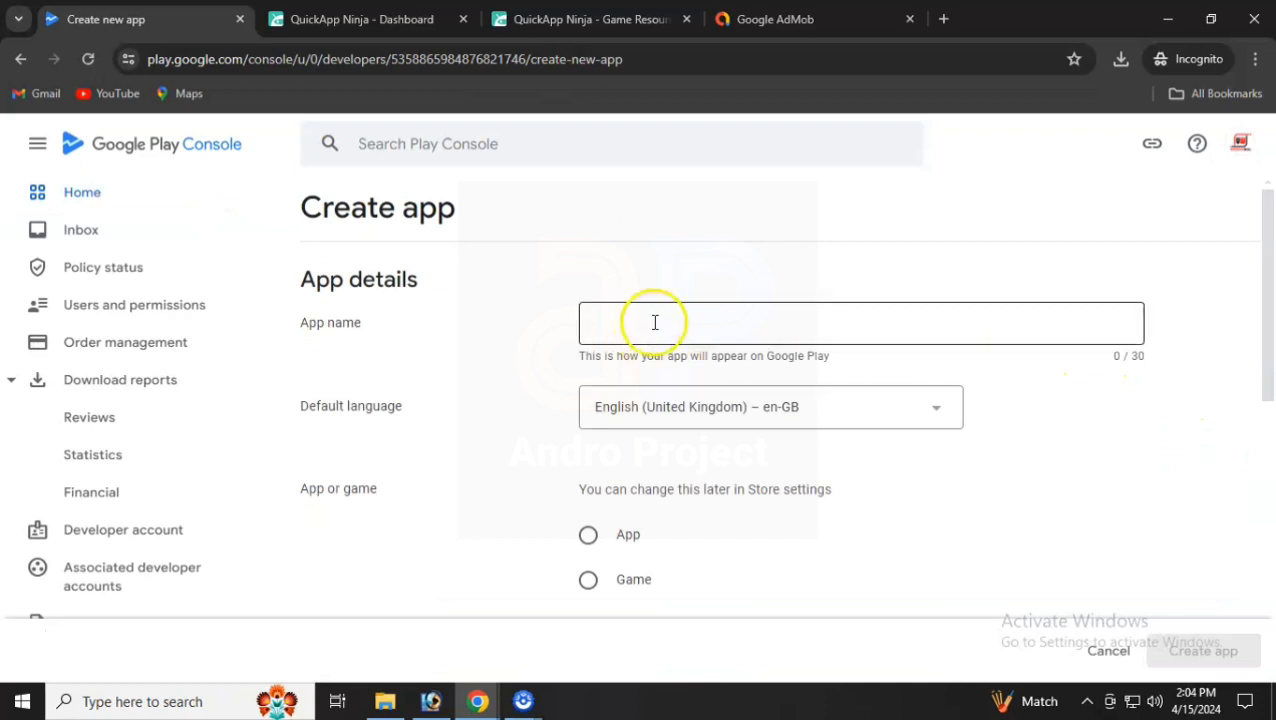
{"action": "type", "text": "National Symbols of India Quiz Game"}
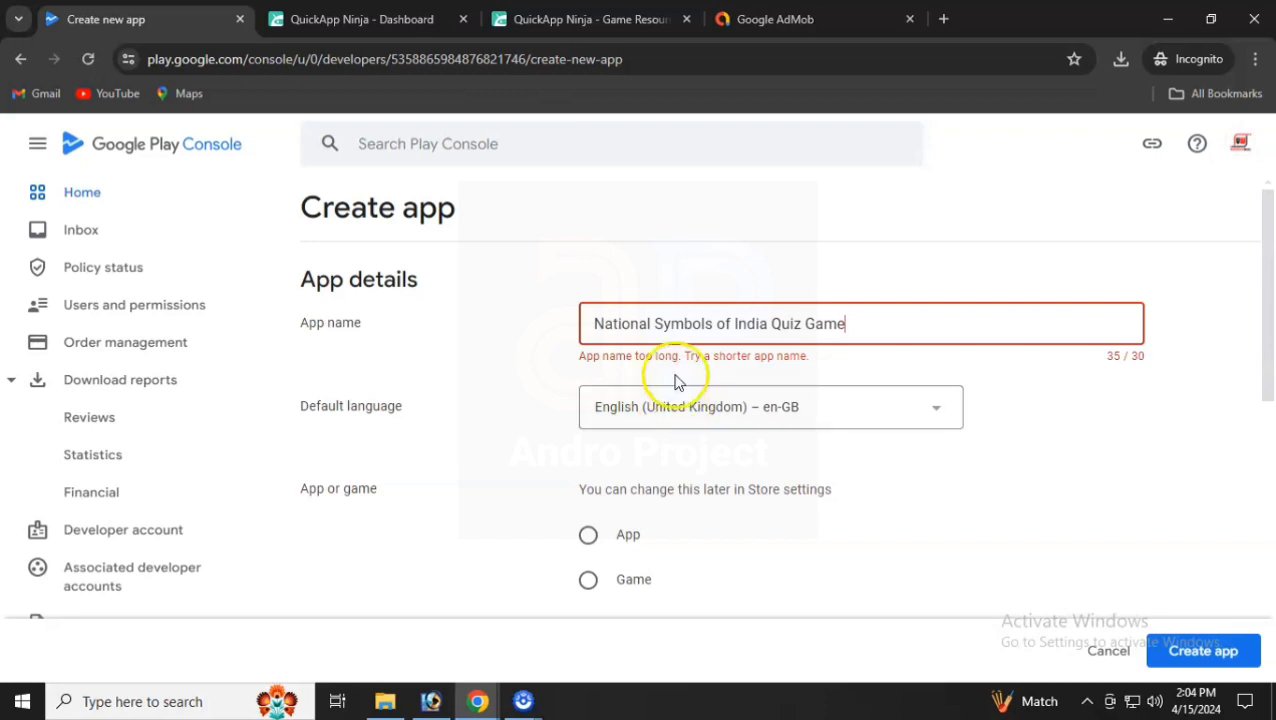
{"action": "key", "text": "BackSpace"}
{"action": "key", "text": "BackSpace"}
{"action": "key", "text": "BackSpace"}
{"action": "key", "text": "BackSpace"}
{"action": "key", "text": "BackSpace"}
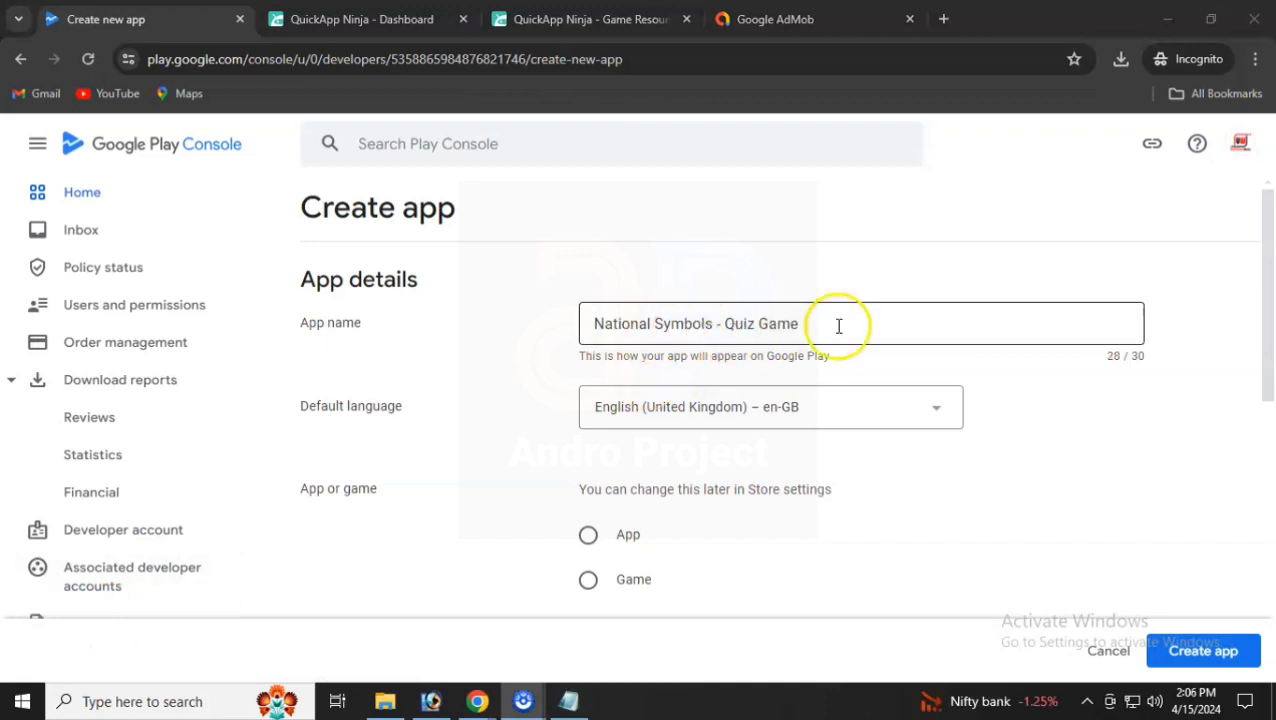
{"action": "scroll", "coordinate": [843, 325], "scroll_direction": "down", "scroll_amount": 2}
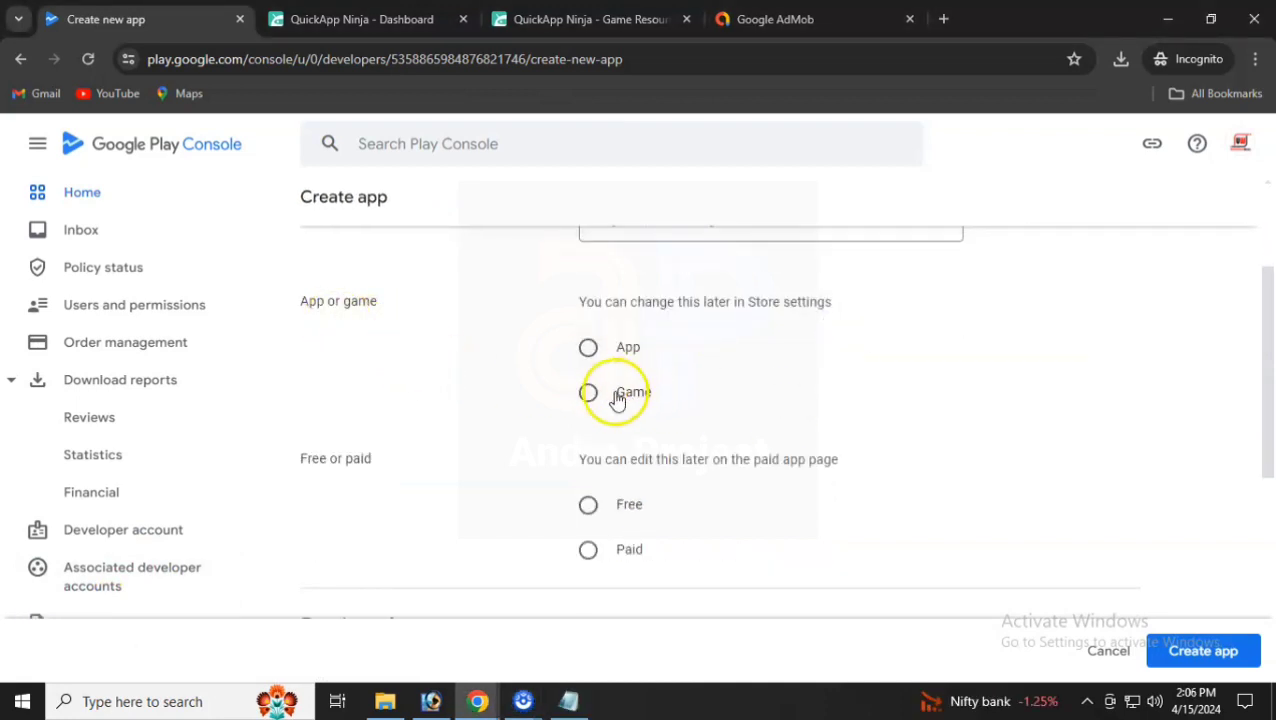
{"action": "scroll", "coordinate": [598, 410], "scroll_direction": "down", "scroll_amount": 1}
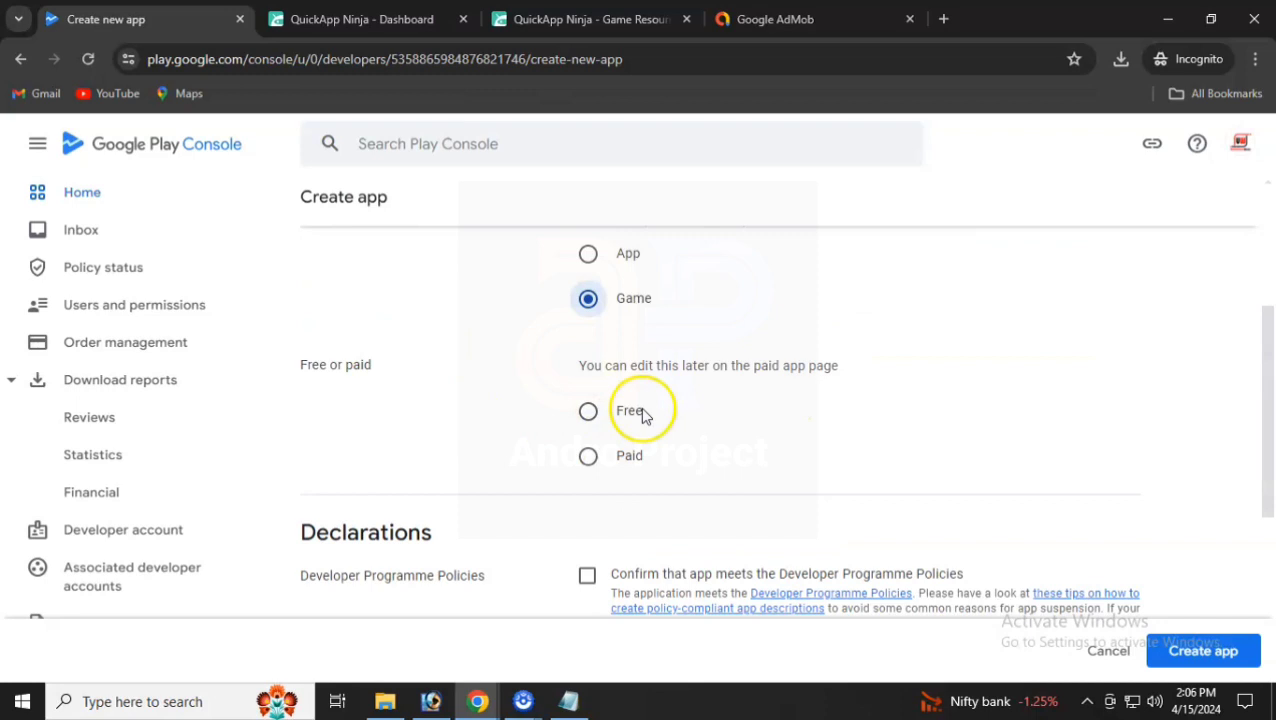
{"action": "left_click", "coordinate": [587, 410]}
{"action": "scroll", "coordinate": [587, 412], "scroll_direction": "down", "scroll_amount": 4}
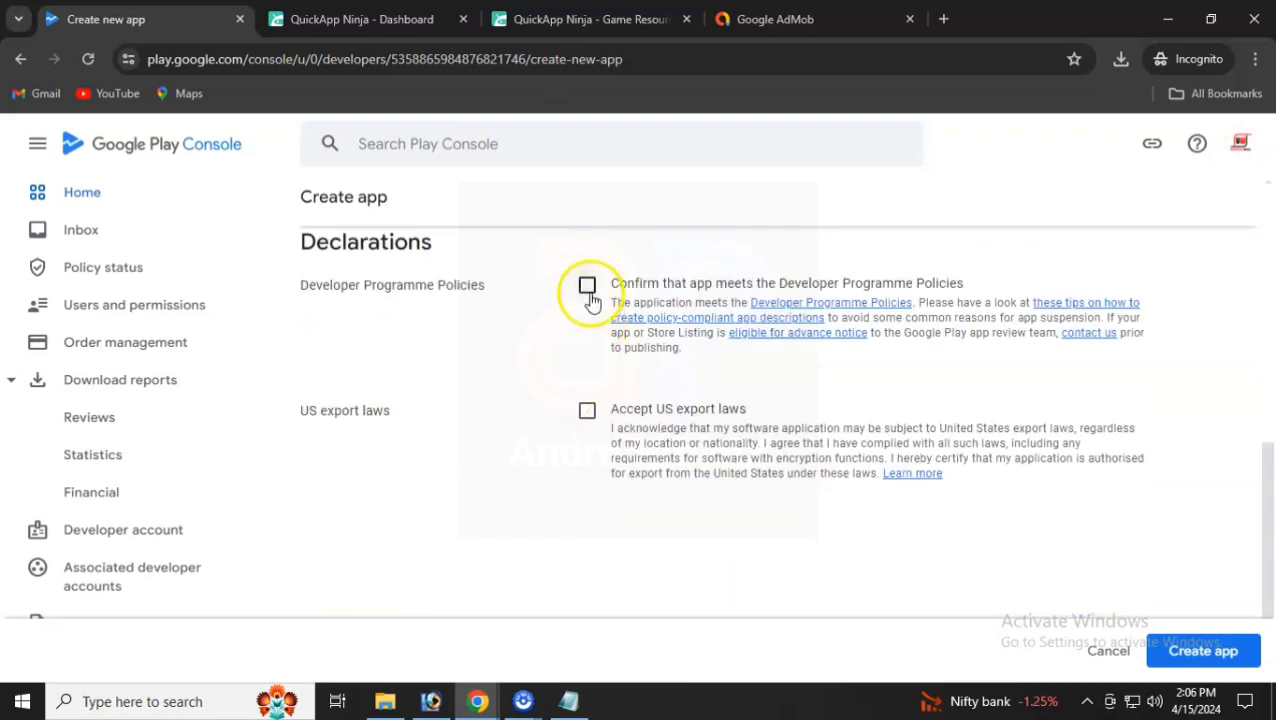
{"action": "left_click", "coordinate": [587, 410]}
{"action": "left_click", "coordinate": [1205, 651]}
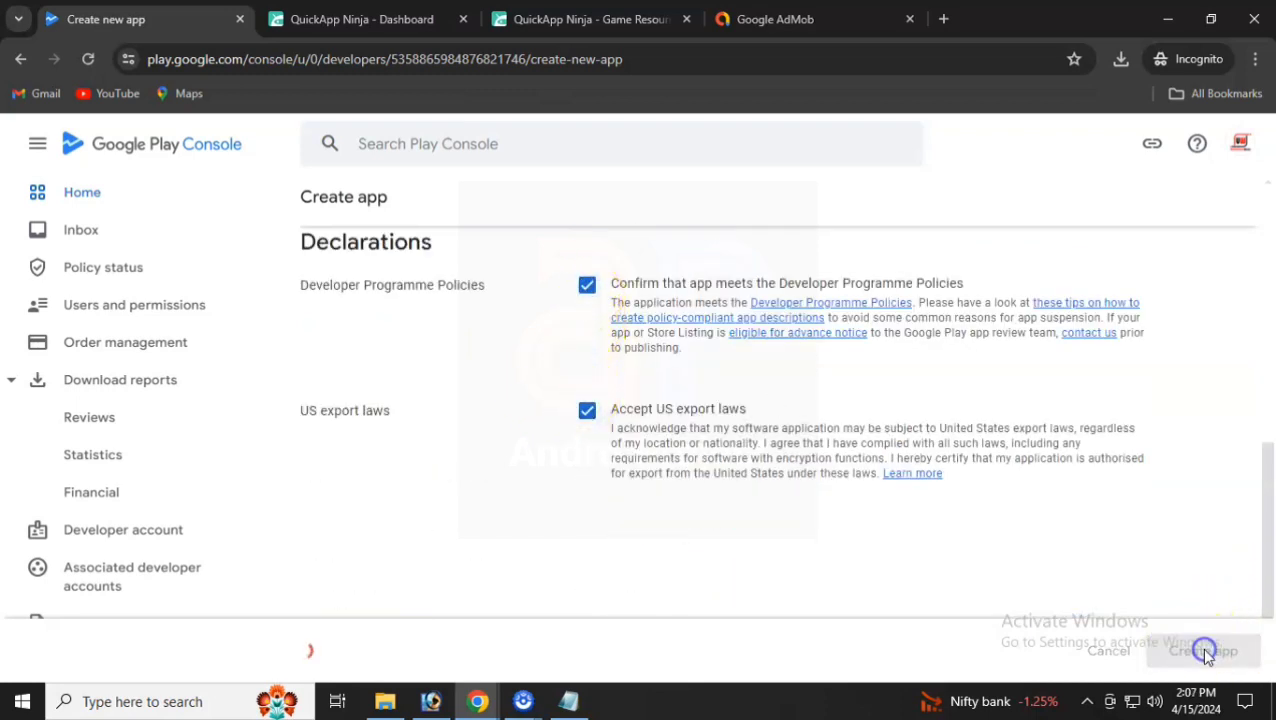
{"action": "left_click", "coordinate": [1182, 648]}
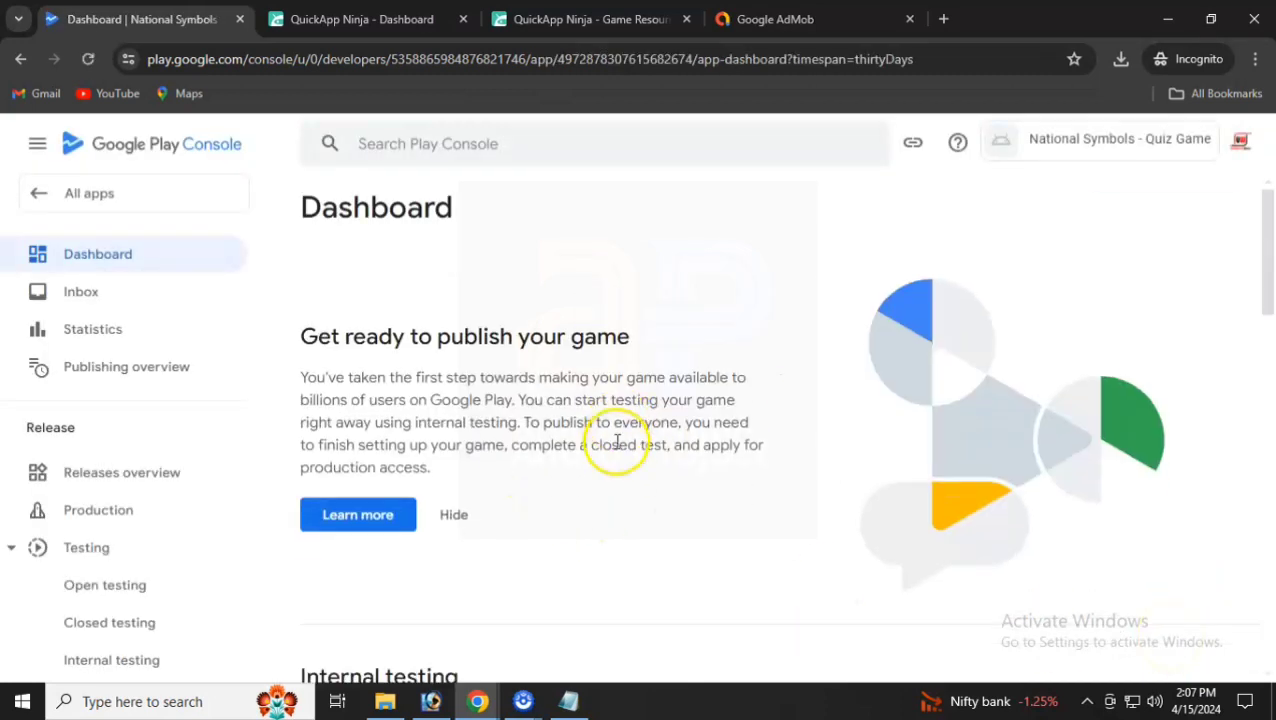
- Dismiss the get-ready-to-publish introduction and read the top of the new app's dashboard
{"action": "left_click", "coordinate": [447, 514]}
{"action": "scroll", "coordinate": [453, 521], "scroll_direction": "down", "scroll_amount": 1}
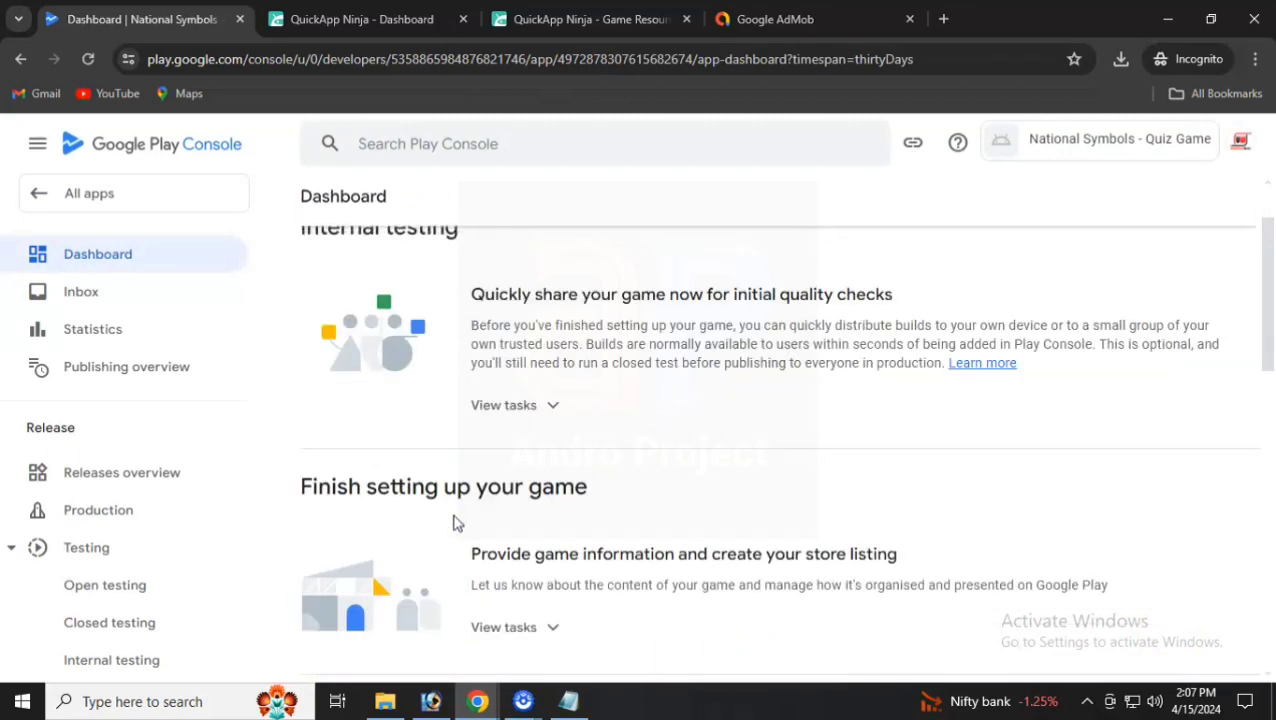
{"action": "scroll", "coordinate": [556, 506], "scroll_direction": "up", "scroll_amount": 1}
{"action": "scroll", "coordinate": [556, 506], "scroll_direction": "up", "scroll_amount": 1}
{"action": "left_click_drag", "start_coordinate": [305, 320], "coordinate": [447, 356]}
{"action": "scroll", "coordinate": [394, 455], "scroll_direction": "down", "scroll_amount": 1}
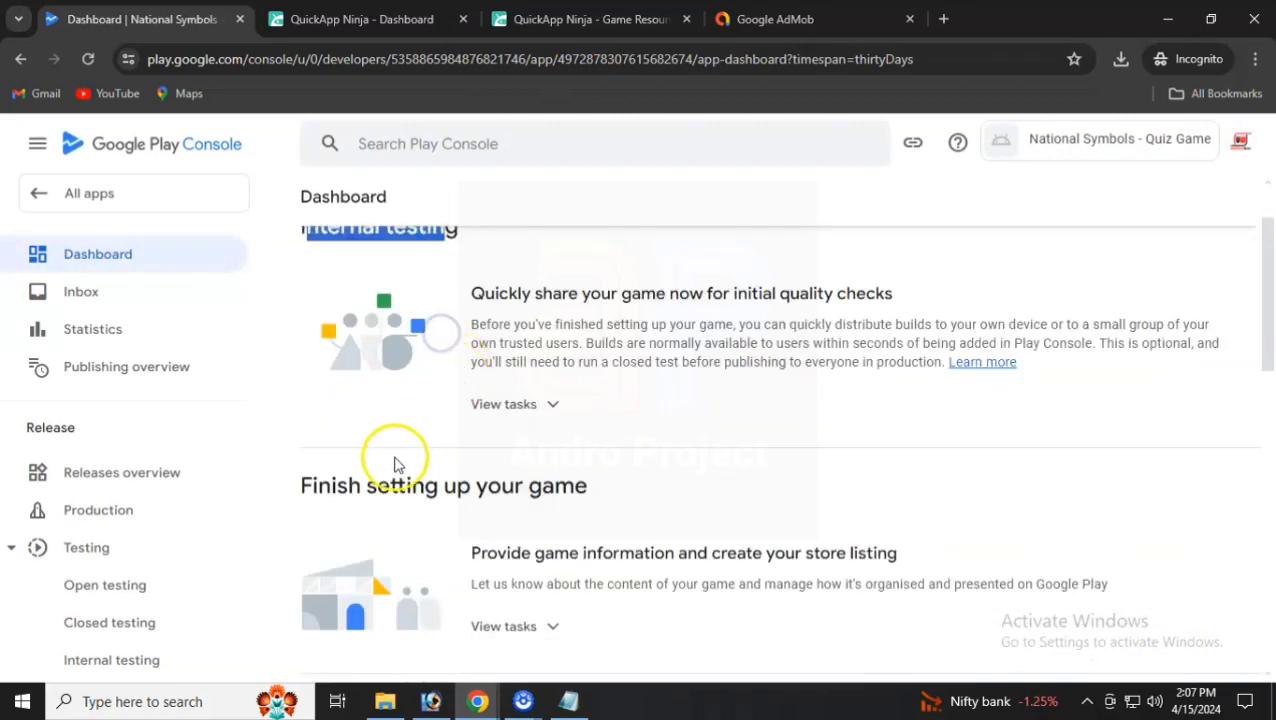
{"action": "left_click_drag", "start_coordinate": [366, 485], "coordinate": [572, 505]}
{"action": "left_click", "coordinate": [523, 492]}
- Read further down the dashboard through its setup sections
{"action": "scroll", "coordinate": [578, 499], "scroll_direction": "down", "scroll_amount": 3}
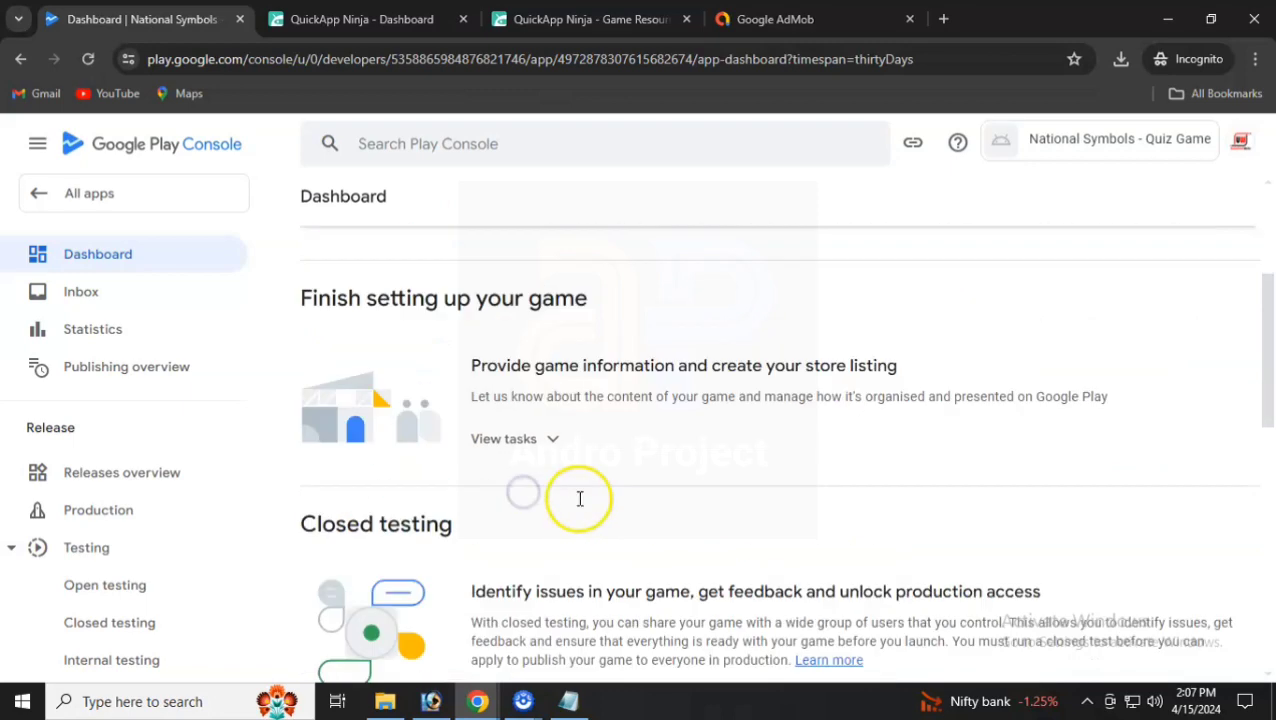
{"action": "left_click_drag", "start_coordinate": [337, 432], "coordinate": [669, 410]}
{"action": "scroll", "coordinate": [473, 441], "scroll_direction": "down", "scroll_amount": 2}
{"action": "scroll", "coordinate": [475, 445], "scroll_direction": "down", "scroll_amount": 1}
{"action": "scroll", "coordinate": [447, 447], "scroll_direction": "down", "scroll_amount": 4}
{"action": "left_click", "coordinate": [689, 538]}
{"action": "scroll", "coordinate": [700, 549], "scroll_direction": "up", "scroll_amount": 5}
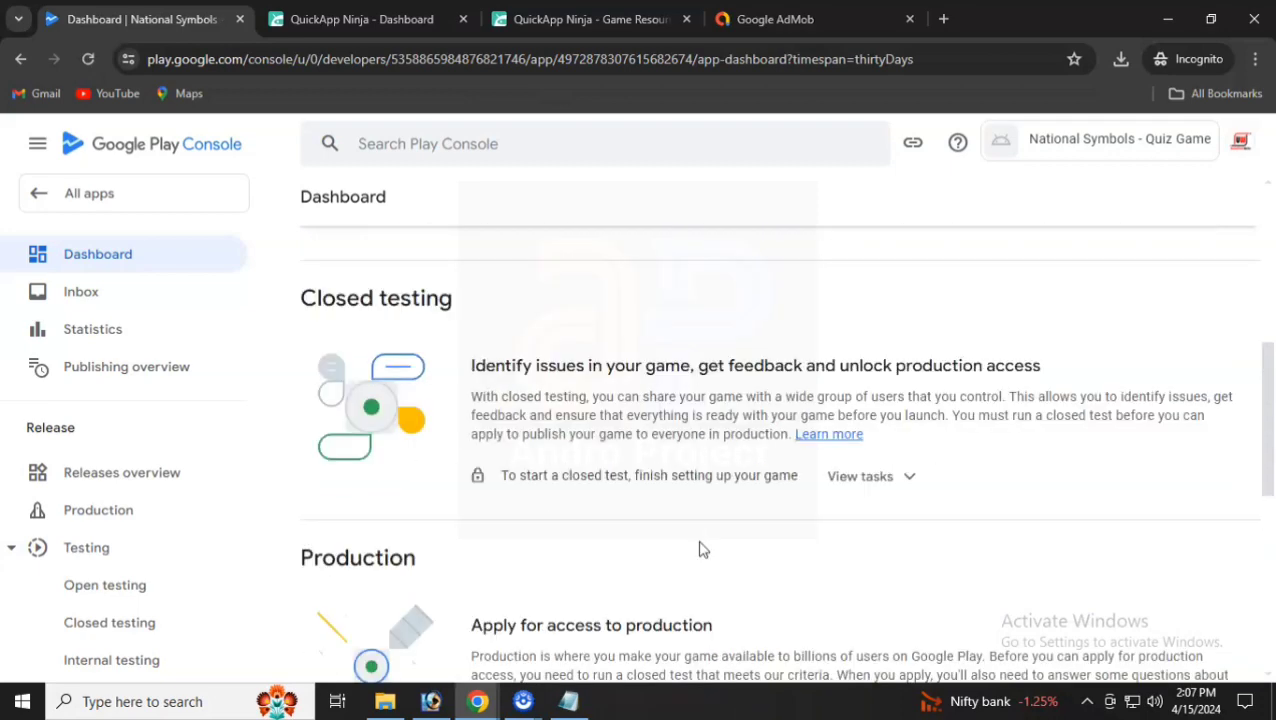
{"action": "scroll", "coordinate": [700, 549], "scroll_direction": "down", "scroll_amount": 3}
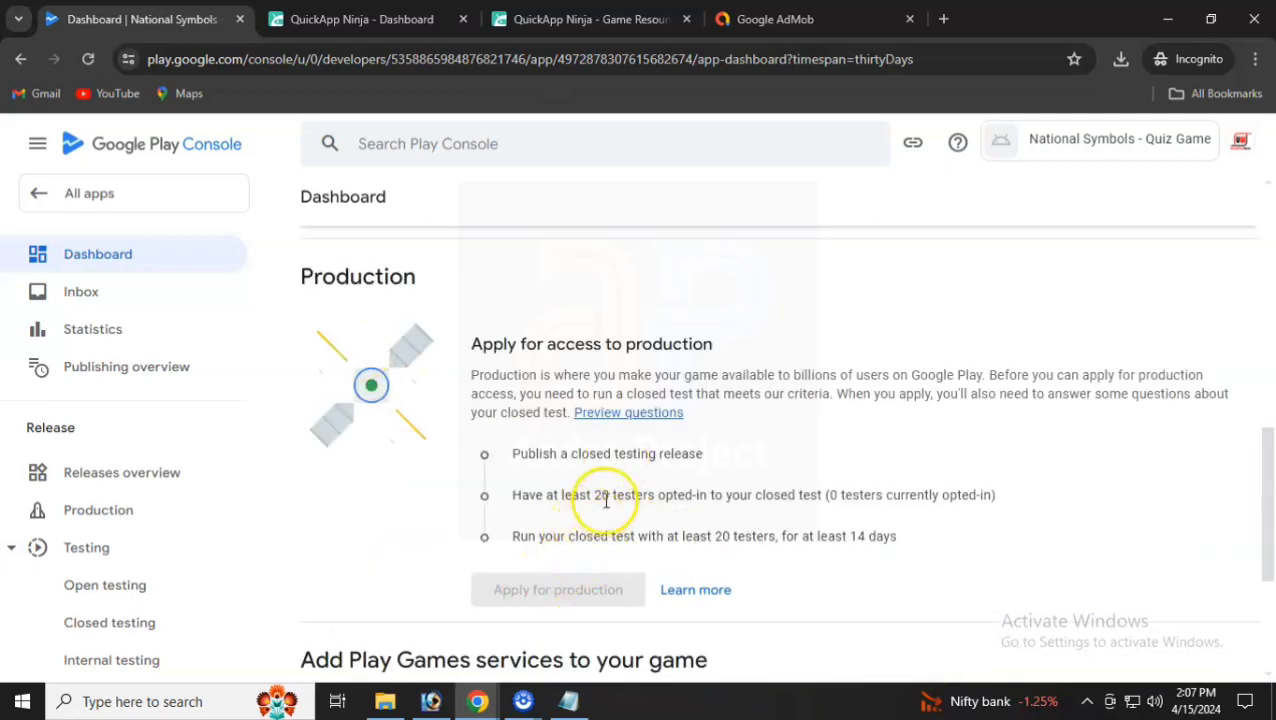
{"action": "scroll", "coordinate": [638, 495], "scroll_direction": "up", "scroll_amount": 8}
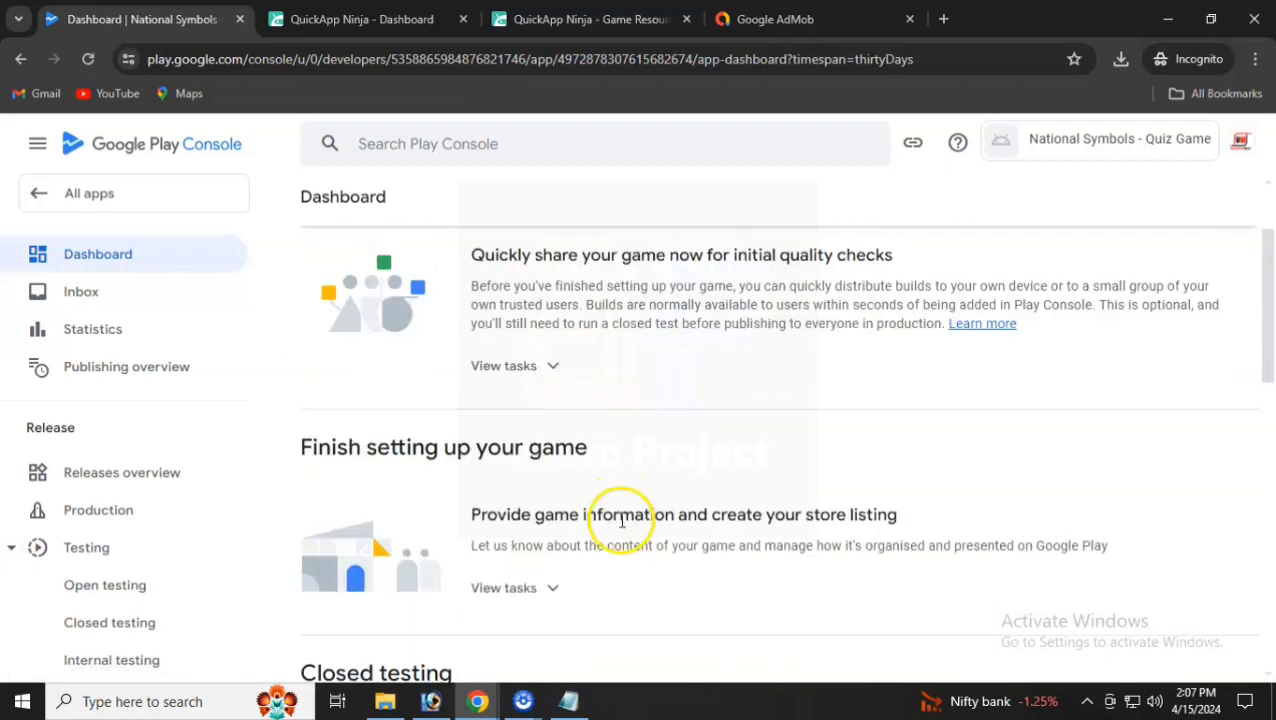
{"action": "scroll", "coordinate": [632, 527], "scroll_direction": "up", "scroll_amount": 1}
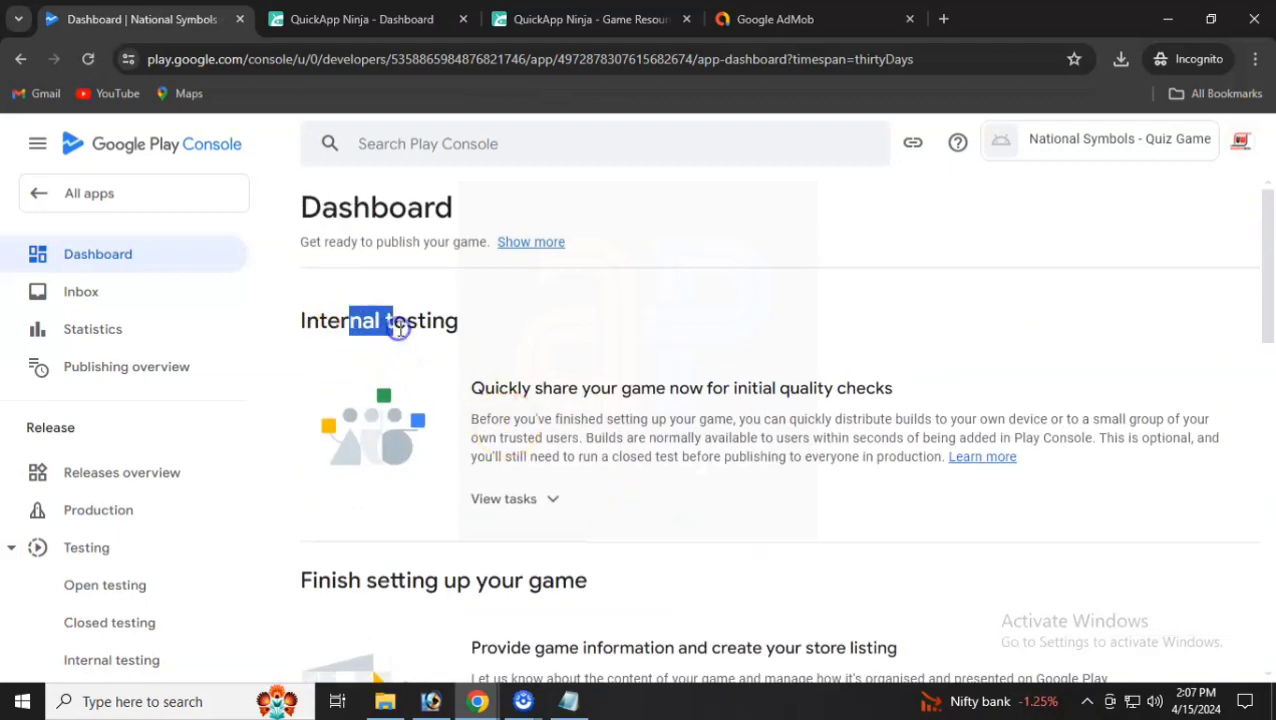
- Expand the internal testing task list
{"action": "left_click", "coordinate": [550, 499]}
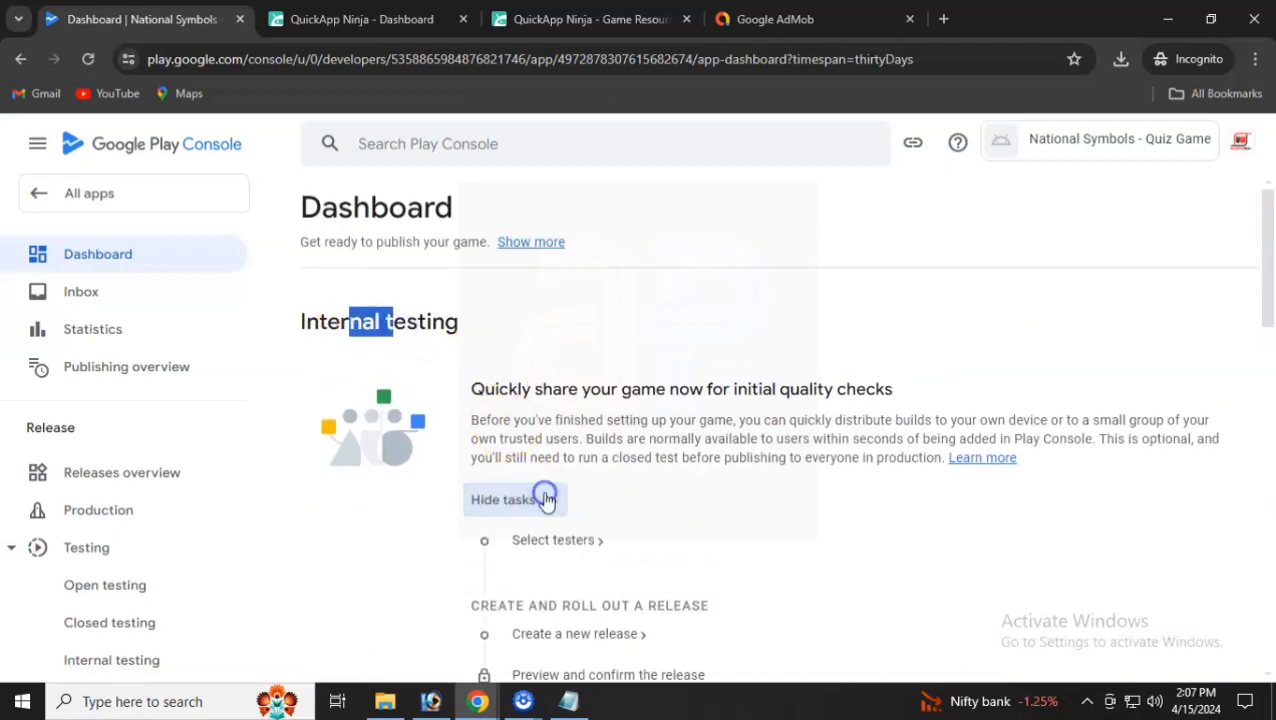
{"action": "scroll", "coordinate": [545, 498], "scroll_direction": "down", "scroll_amount": 2}
{"action": "scroll", "coordinate": [560, 478], "scroll_direction": "down", "scroll_amount": 4}
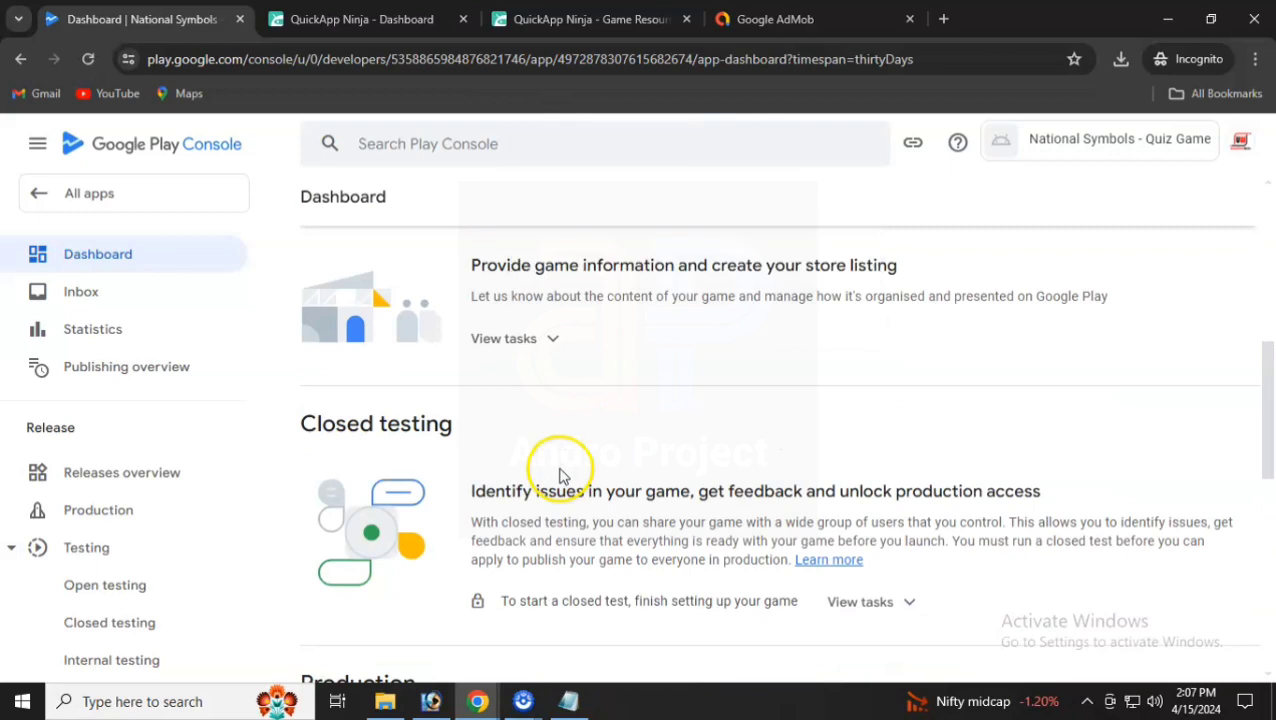
{"action": "scroll", "coordinate": [600, 476], "scroll_direction": "down", "scroll_amount": 2}
- Expand the closed testing tasks and review the countries, testers and Create a new release steps
{"action": "left_click", "coordinate": [905, 415]}
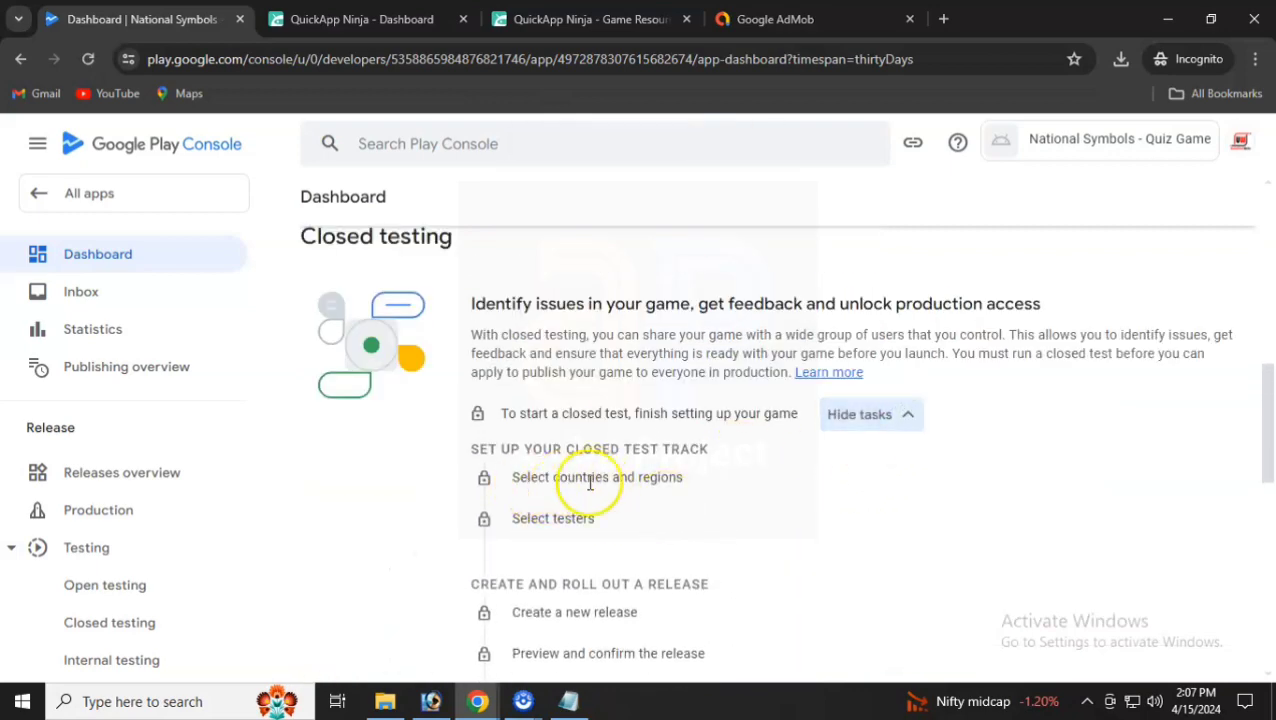
{"action": "left_click_drag", "start_coordinate": [512, 478], "coordinate": [698, 482]}
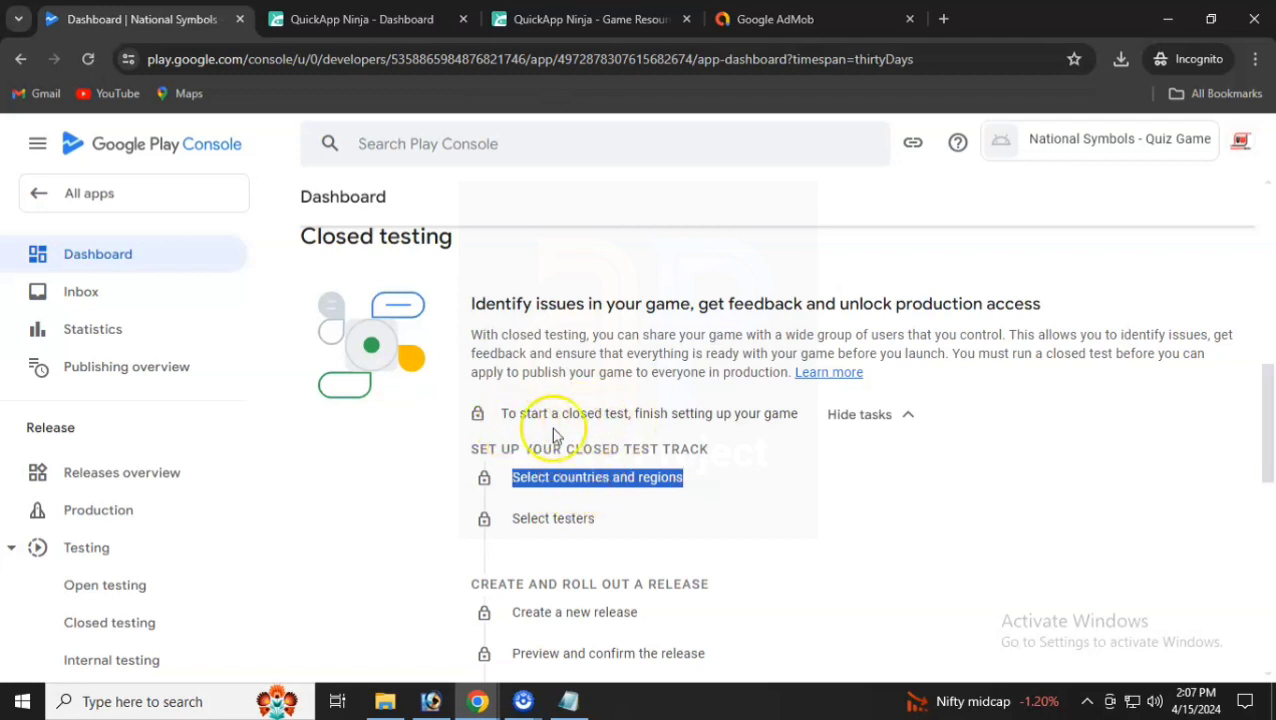
{"action": "left_click_drag", "start_coordinate": [538, 518], "coordinate": [578, 581]}
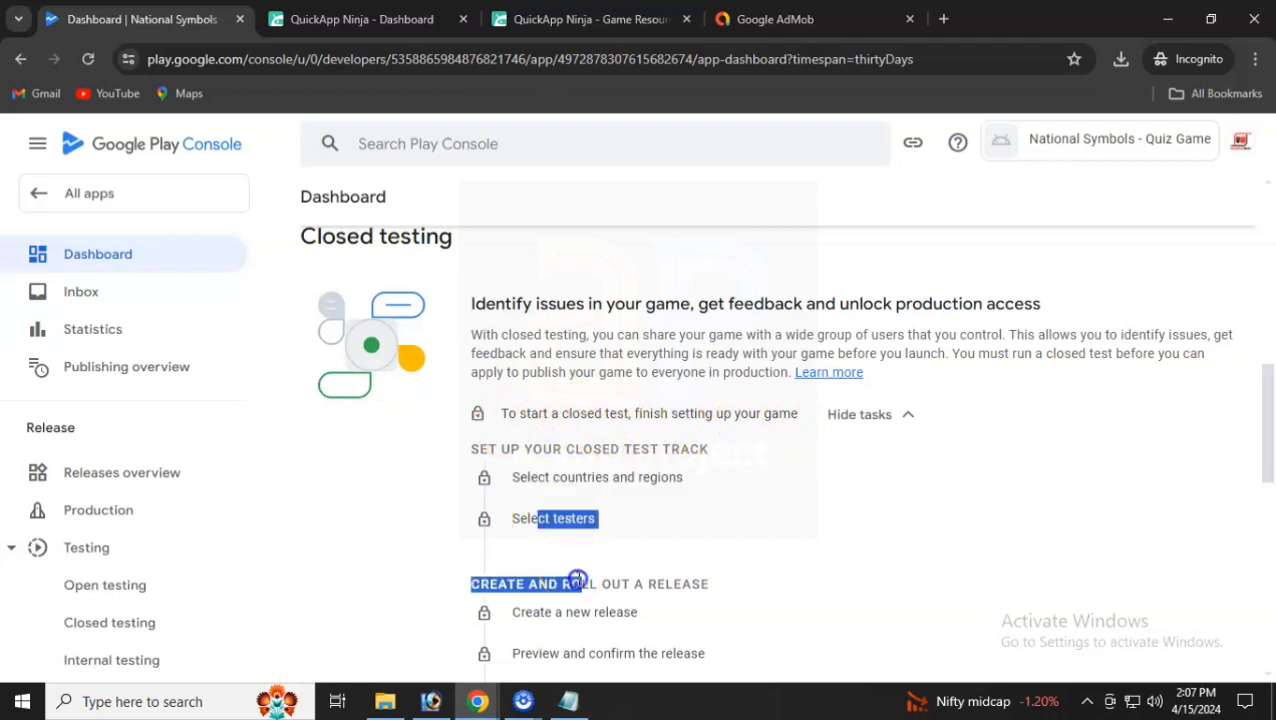
{"action": "triple_click", "coordinate": [573, 611]}
{"action": "scroll", "coordinate": [572, 560], "scroll_direction": "down", "scroll_amount": 2}
{"action": "left_click", "coordinate": [585, 470]}
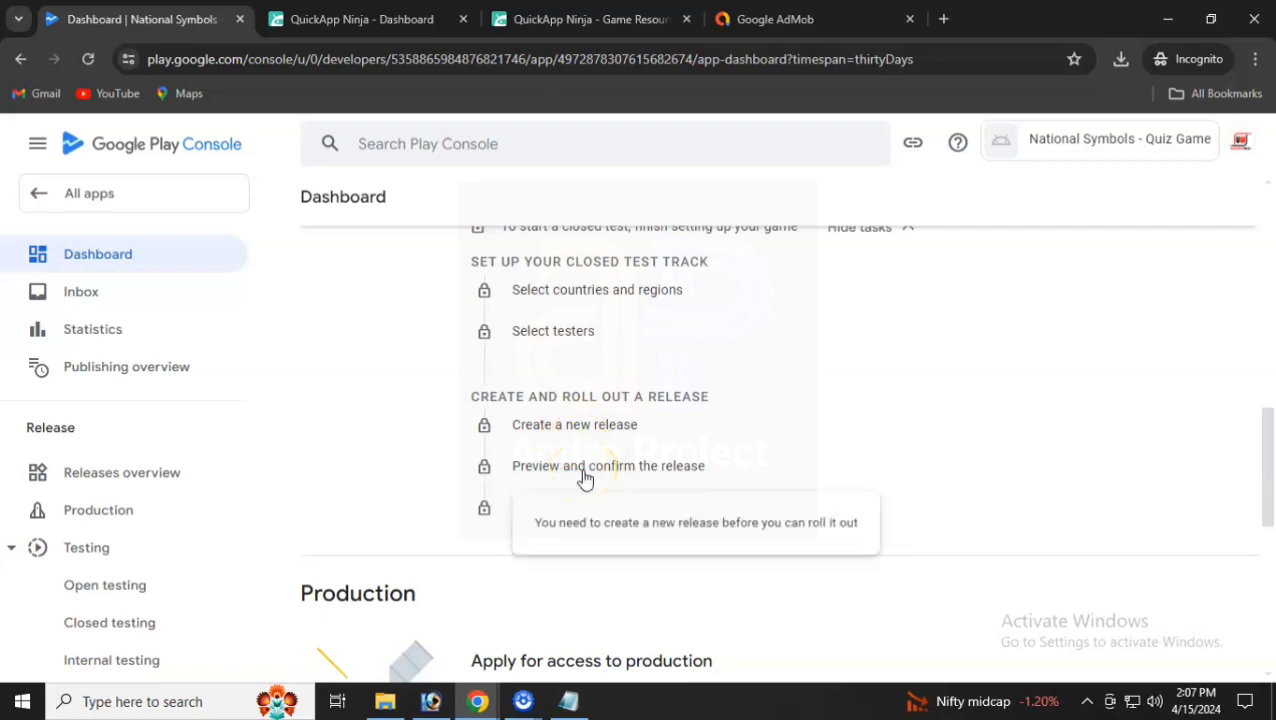
{"action": "scroll", "coordinate": [585, 478], "scroll_direction": "up", "scroll_amount": 10}
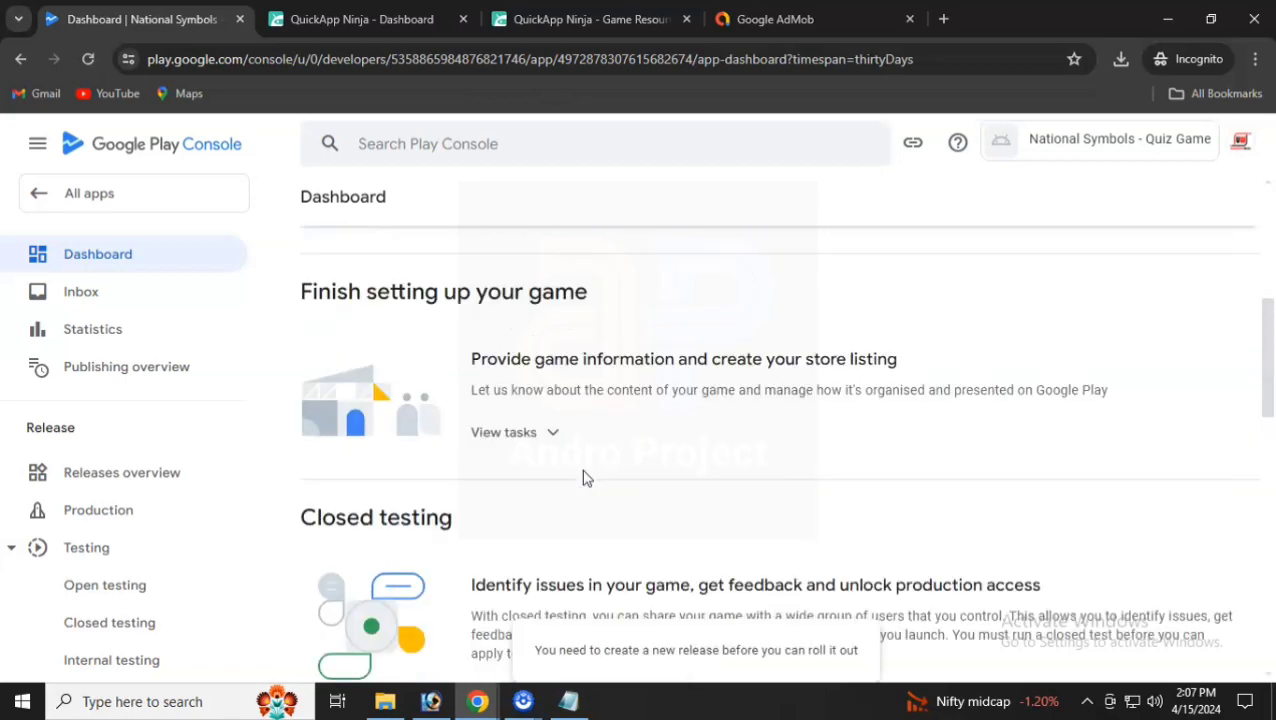
{"action": "scroll", "coordinate": [578, 440], "scroll_direction": "down", "scroll_amount": 5}
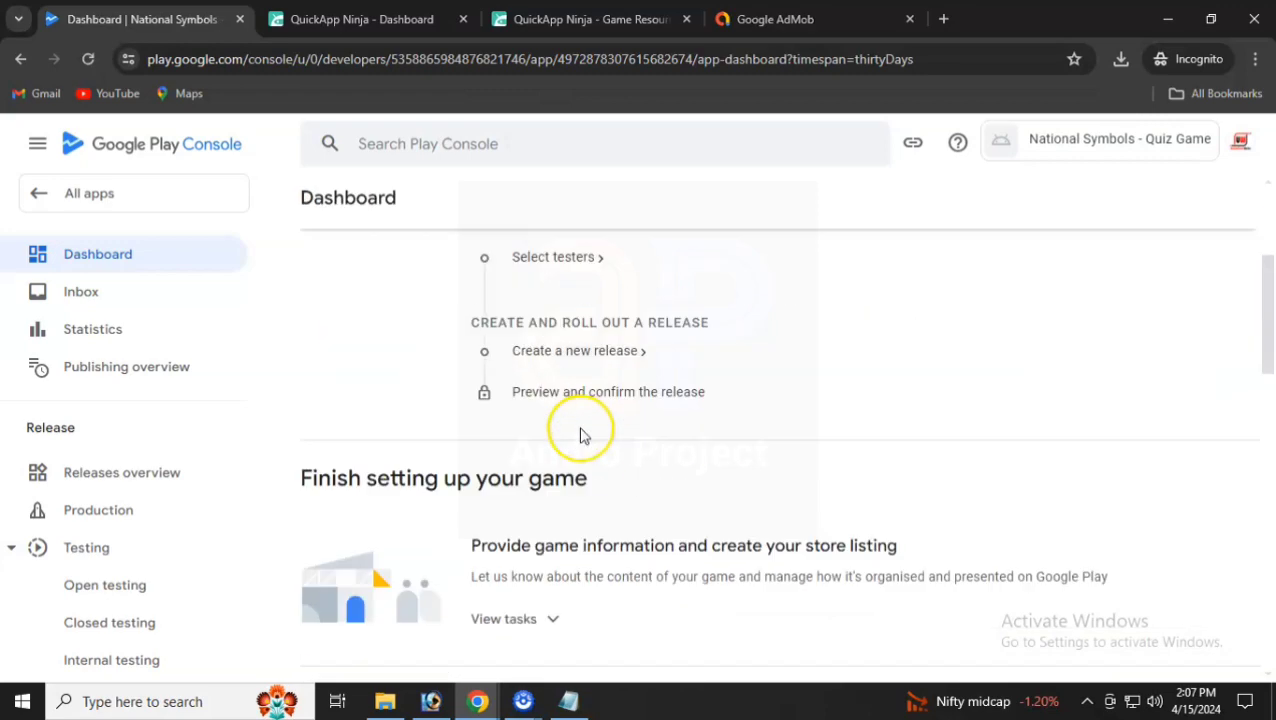
{"action": "scroll", "coordinate": [247, 533], "scroll_direction": "down", "scroll_amount": 1}
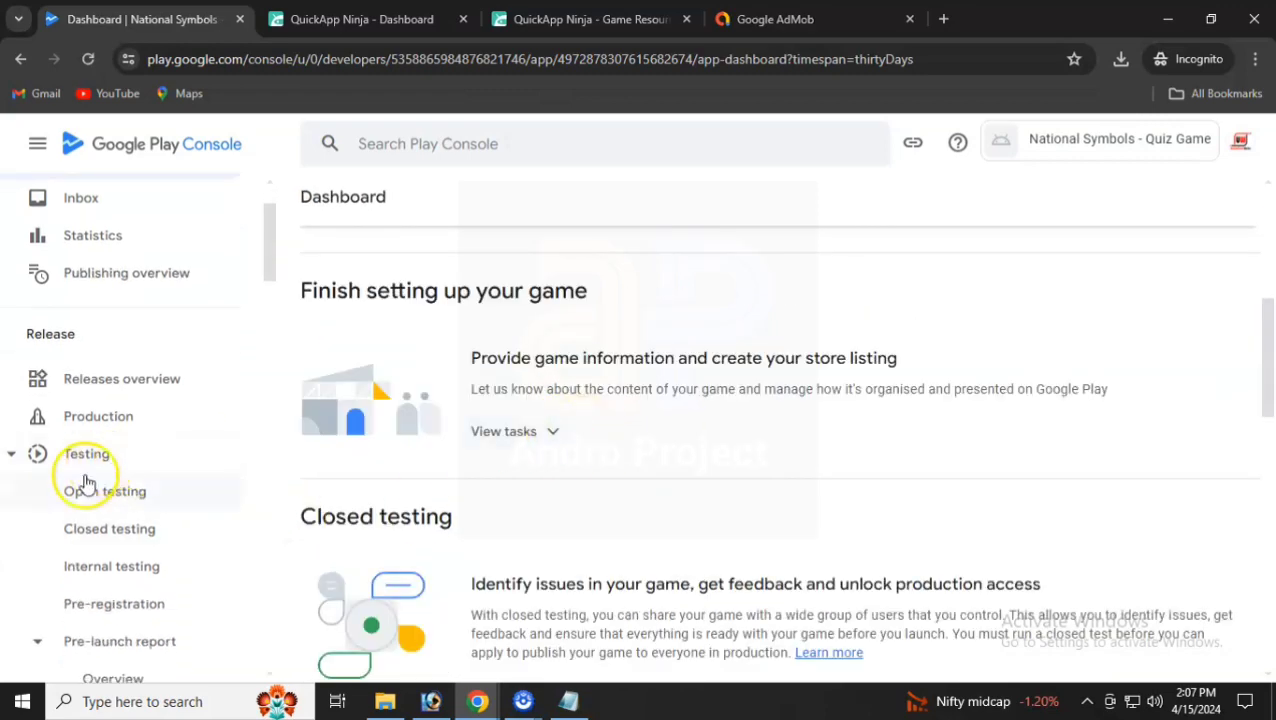
{"action": "scroll", "coordinate": [205, 485], "scroll_direction": "down", "scroll_amount": 2}
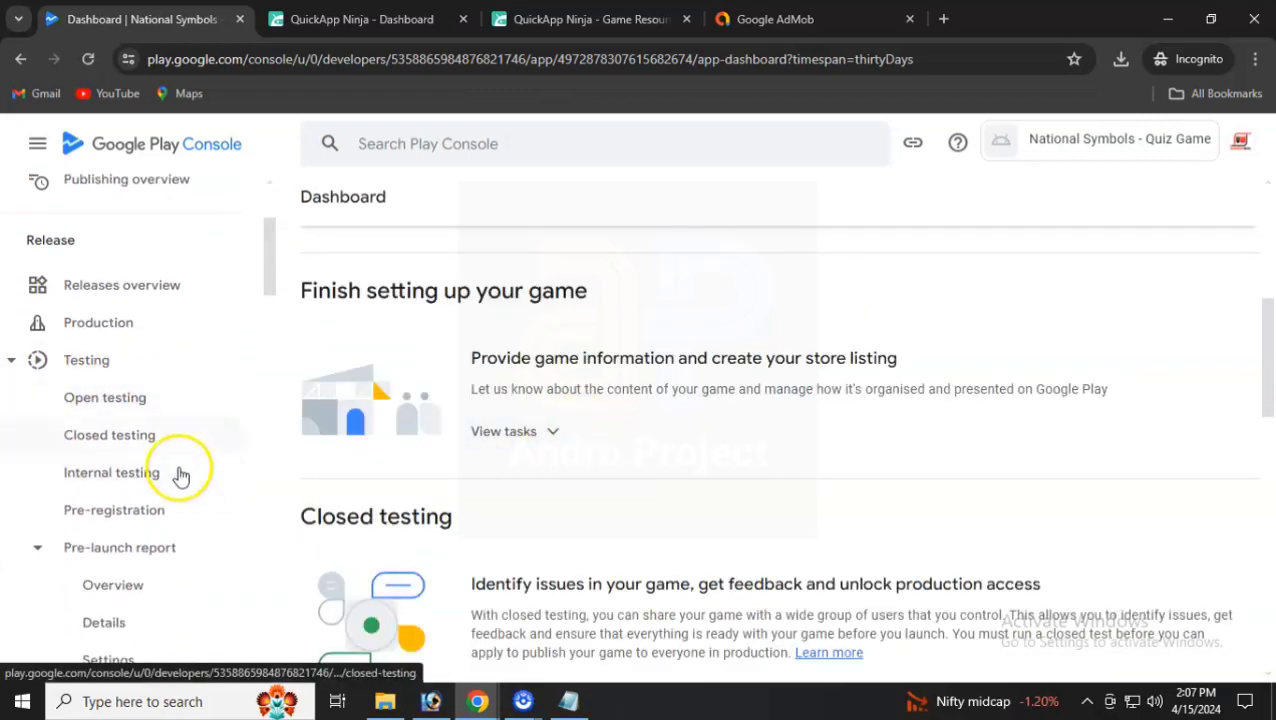
- Look over the Closed testing, Releases overview and Internal testing pages
{"action": "left_click", "coordinate": [108, 440]}
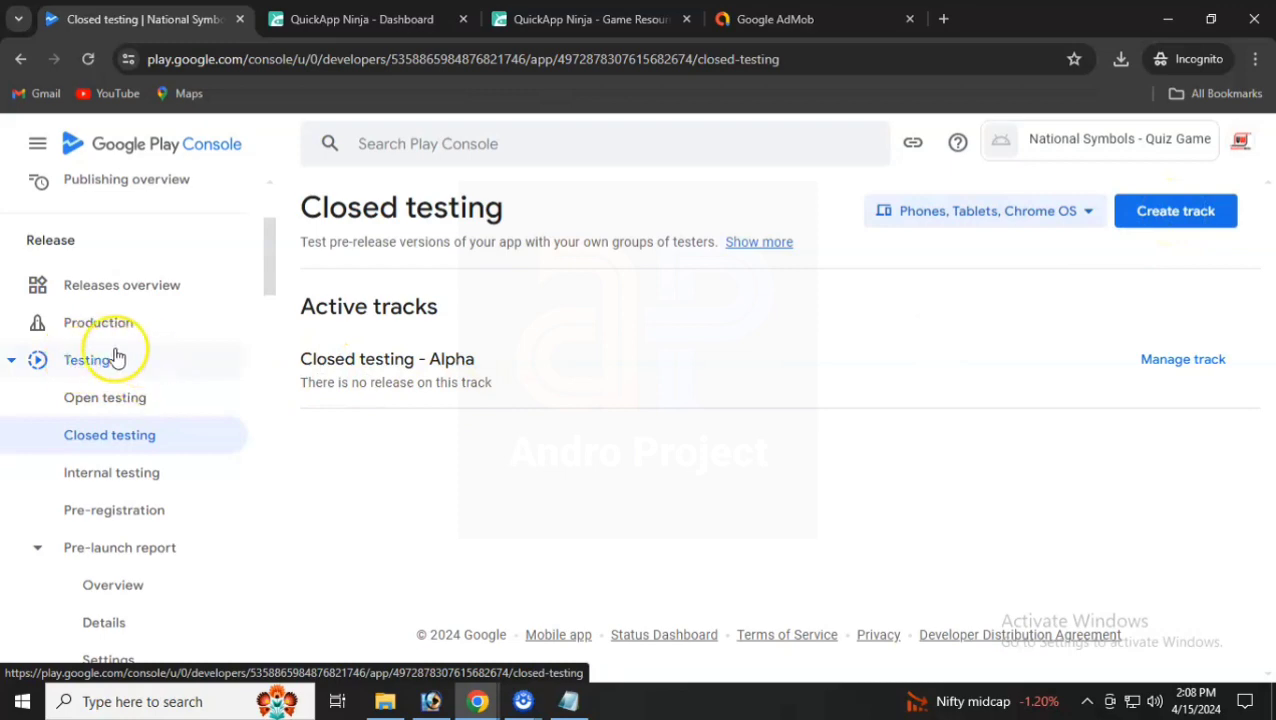
{"action": "left_click", "coordinate": [151, 296]}
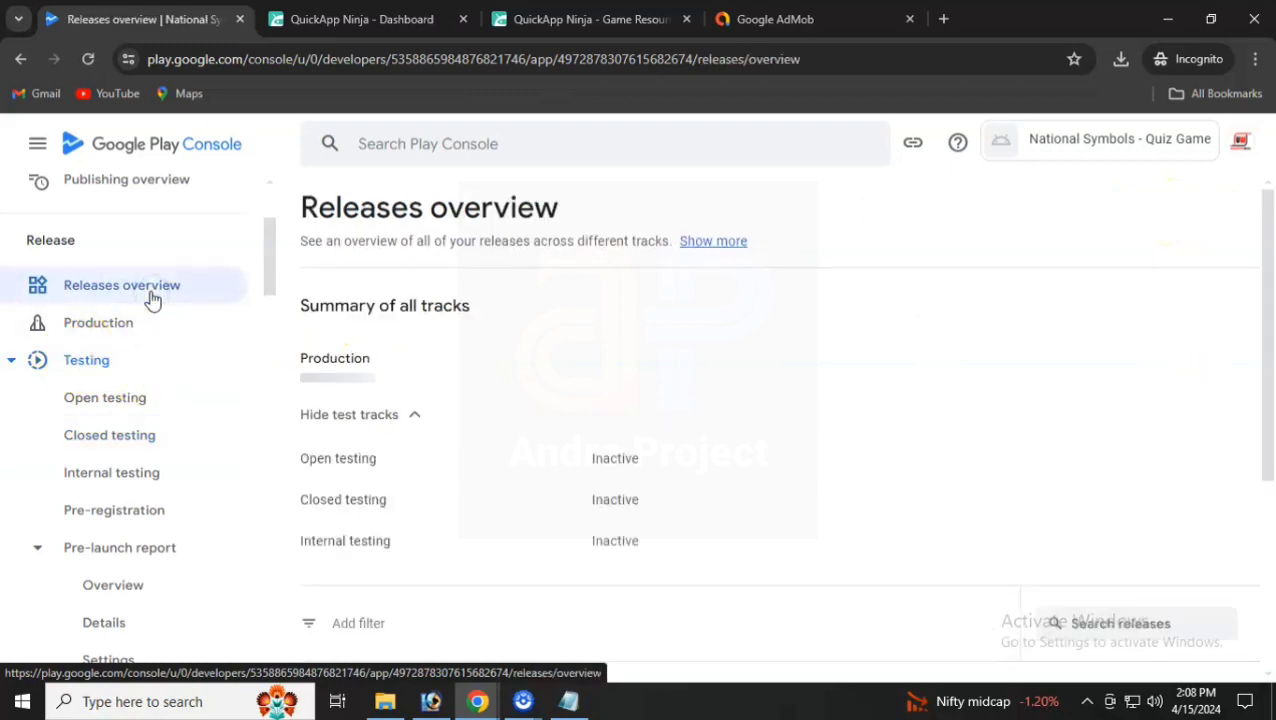
{"action": "scroll", "coordinate": [560, 472], "scroll_direction": "down", "scroll_amount": 5}
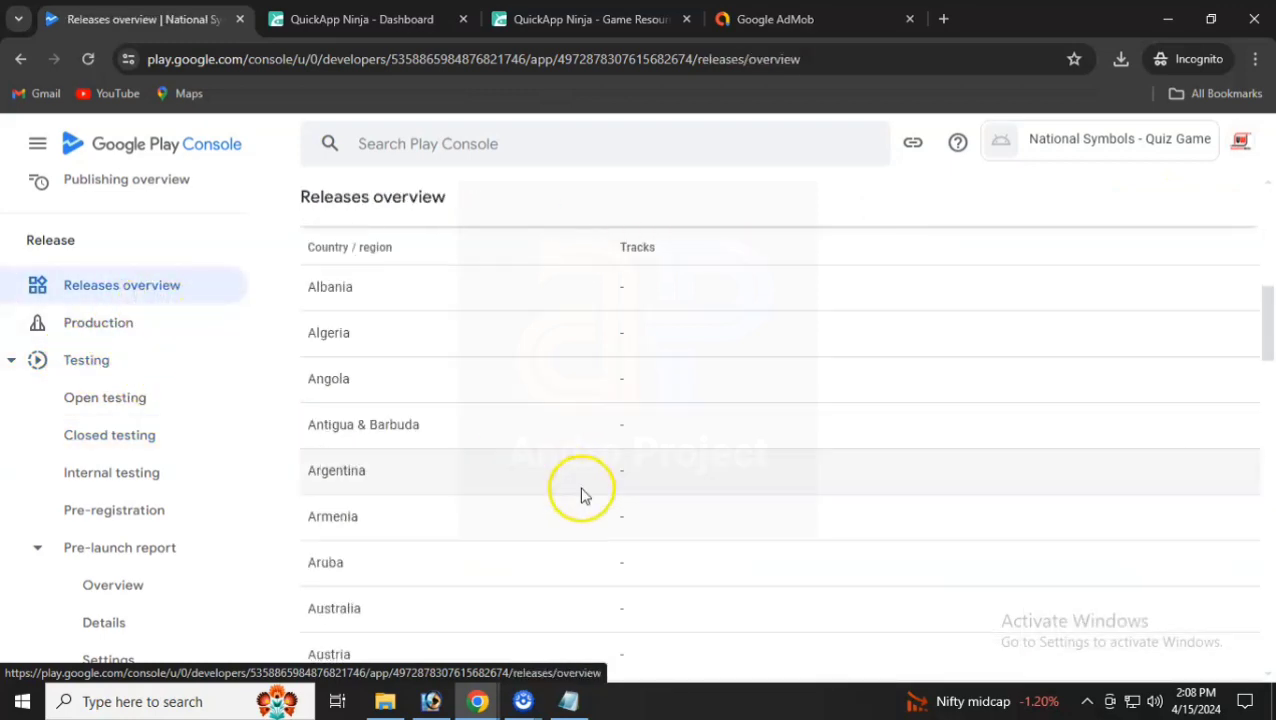
{"action": "scroll", "coordinate": [581, 492], "scroll_direction": "up", "scroll_amount": 4}
{"action": "scroll", "coordinate": [123, 492], "scroll_direction": "up", "scroll_amount": 2}
{"action": "scroll", "coordinate": [123, 492], "scroll_direction": "down", "scroll_amount": 3}
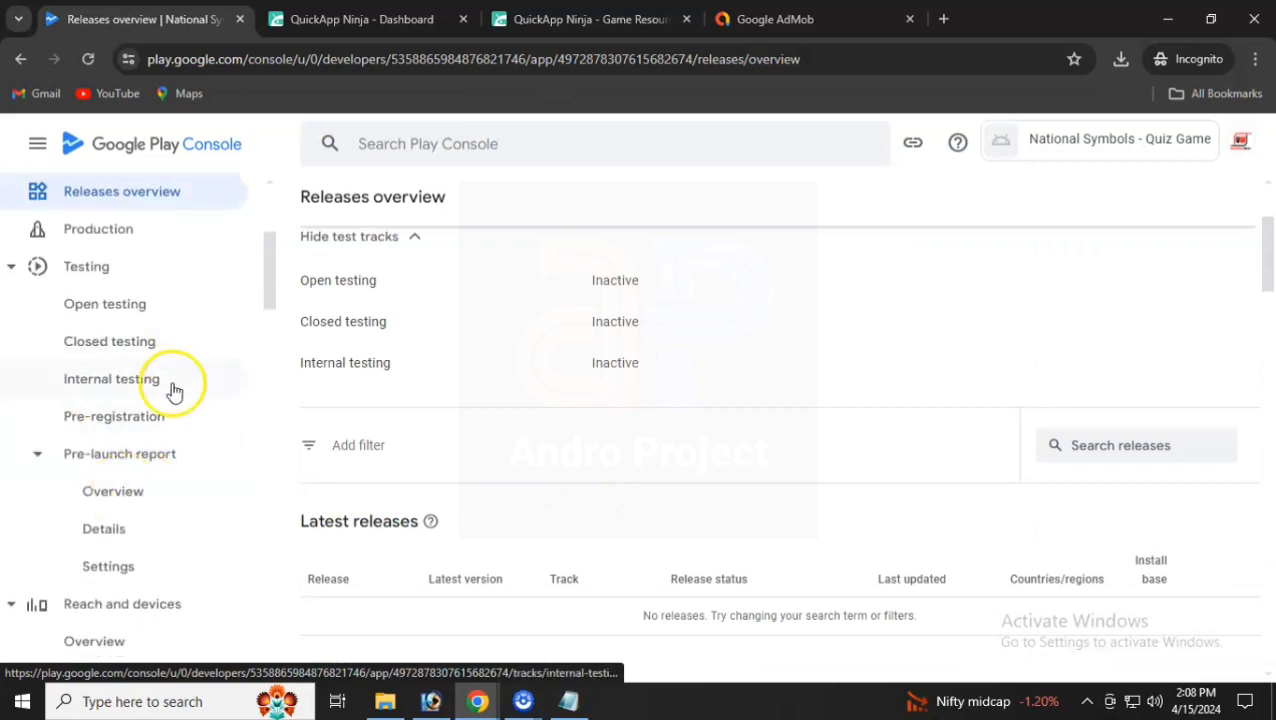
{"action": "left_click", "coordinate": [121, 390]}
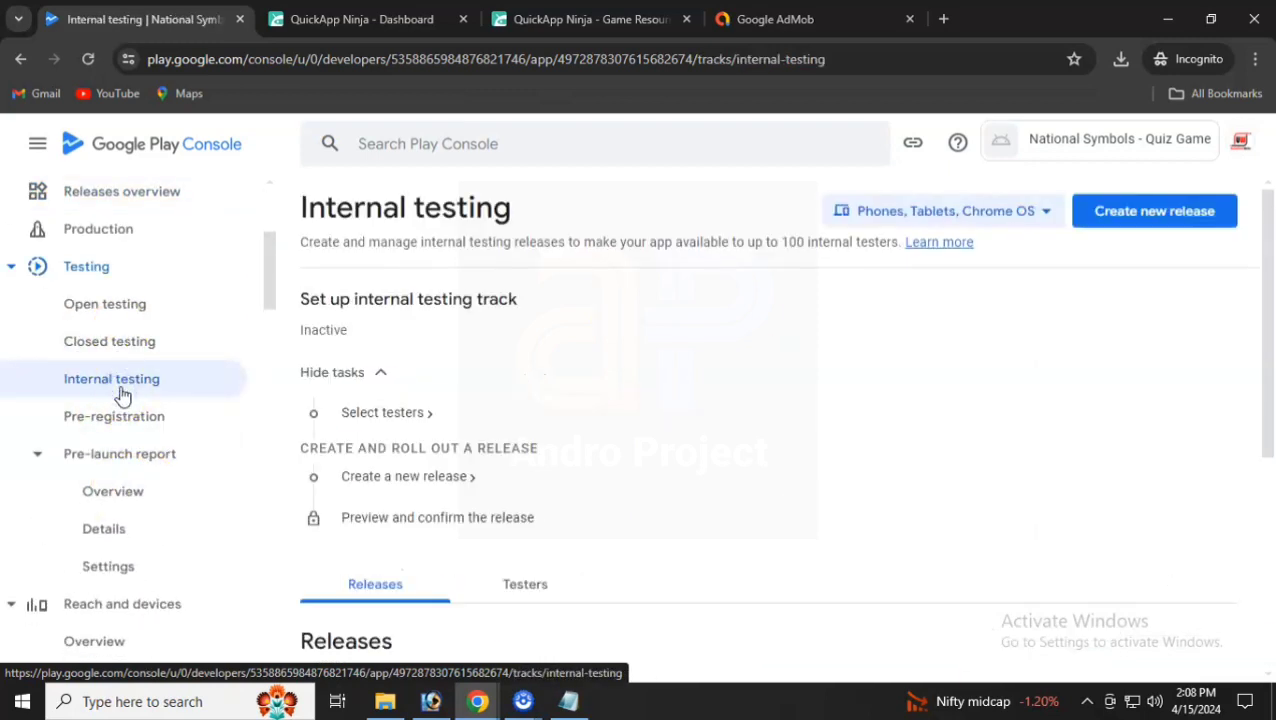
{"action": "left_click", "coordinate": [407, 420]}
{"action": "scroll", "coordinate": [400, 424], "scroll_direction": "down", "scroll_amount": 4}
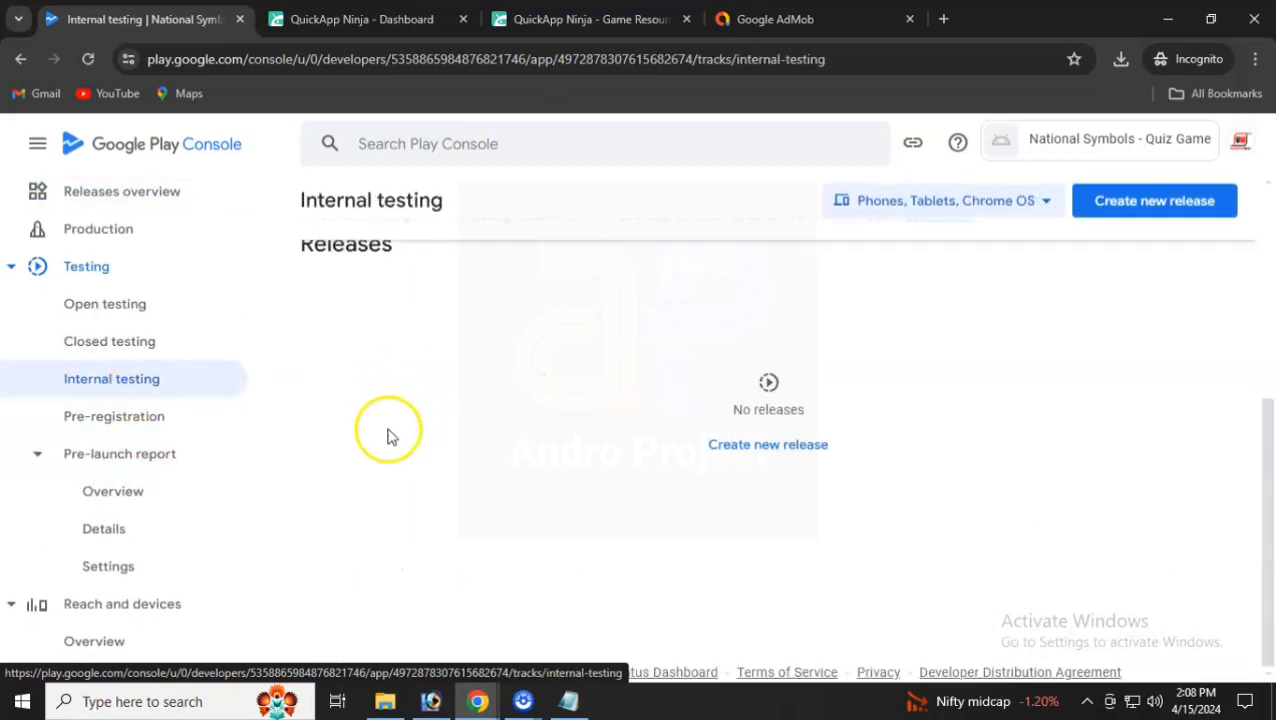
{"action": "scroll", "coordinate": [441, 470], "scroll_direction": "up", "scroll_amount": 4}
{"action": "scroll", "coordinate": [97, 328], "scroll_direction": "up", "scroll_amount": 3}
- Return to the app's Dashboard and expand the internal testing setup tasks
{"action": "left_click", "coordinate": [92, 262]}
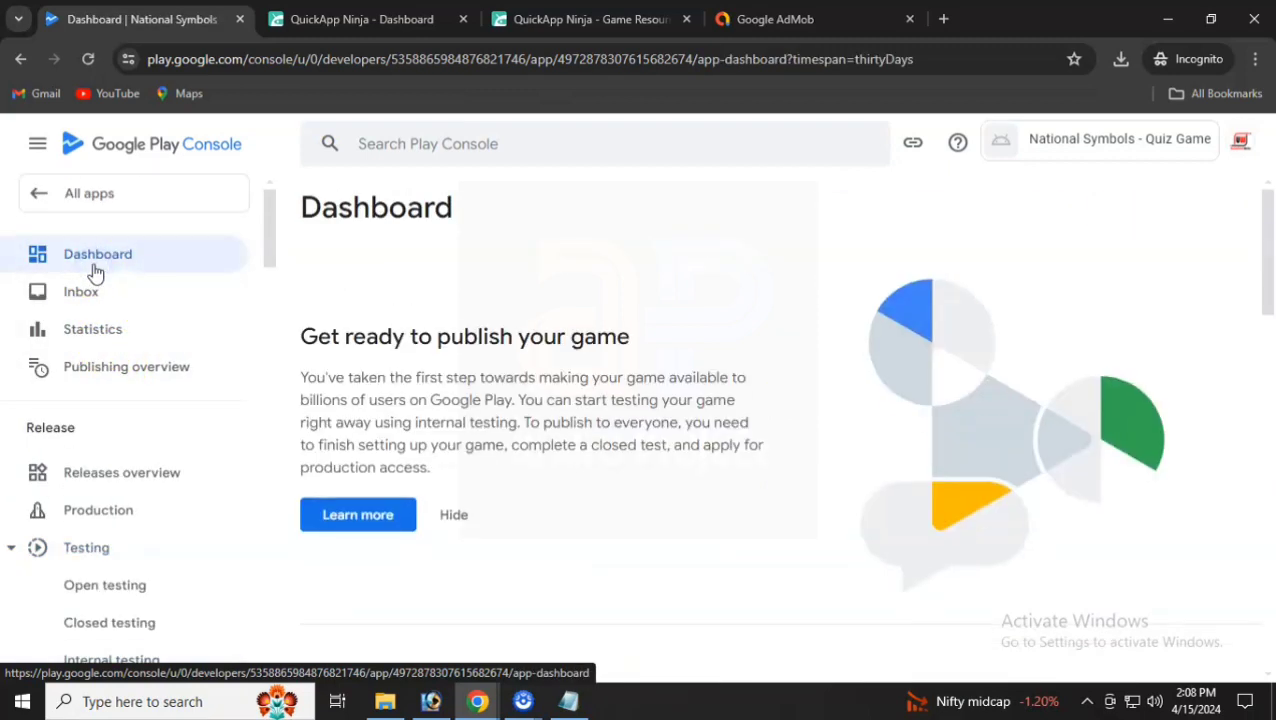
{"action": "scroll", "coordinate": [519, 470], "scroll_direction": "down", "scroll_amount": 5}
{"action": "left_click", "coordinate": [519, 488]}
{"action": "scroll", "coordinate": [521, 484], "scroll_direction": "down", "scroll_amount": 3}
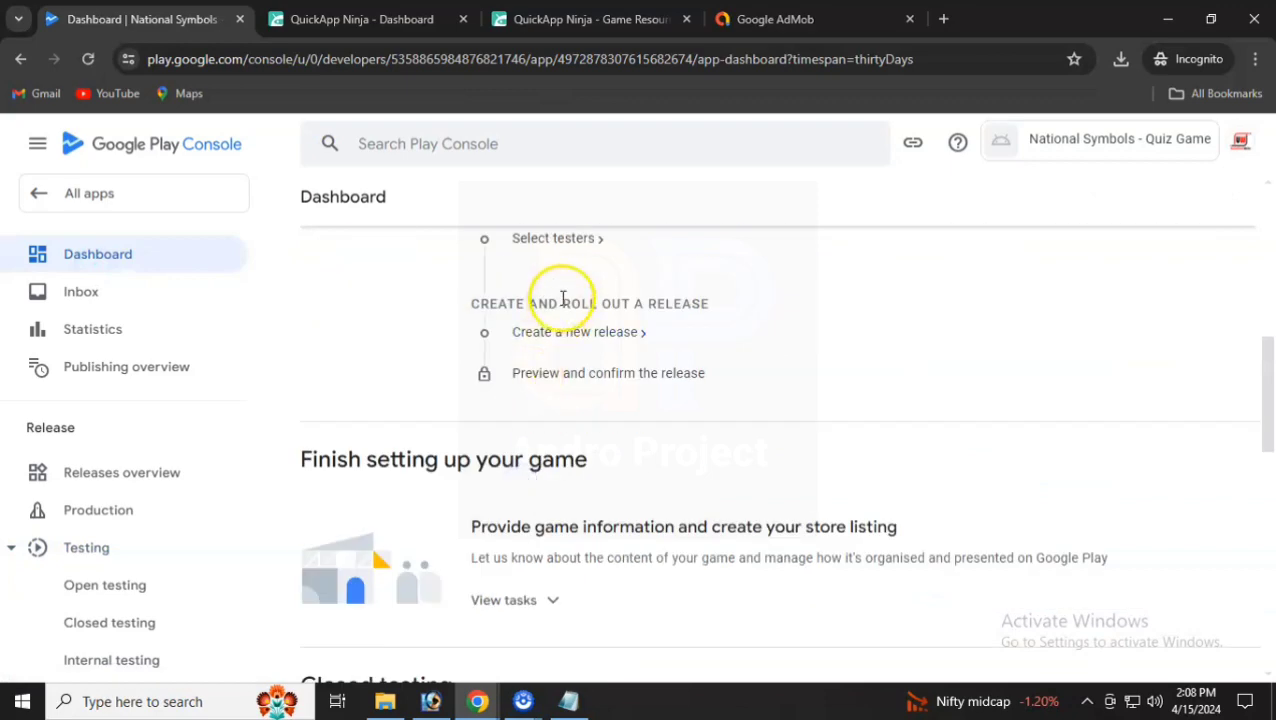
{"action": "scroll", "coordinate": [557, 395], "scroll_direction": "up", "scroll_amount": 1}
- Select all internal testing tester lists, enter the feedback e-mail address, and save
{"action": "left_click", "coordinate": [555, 333]}
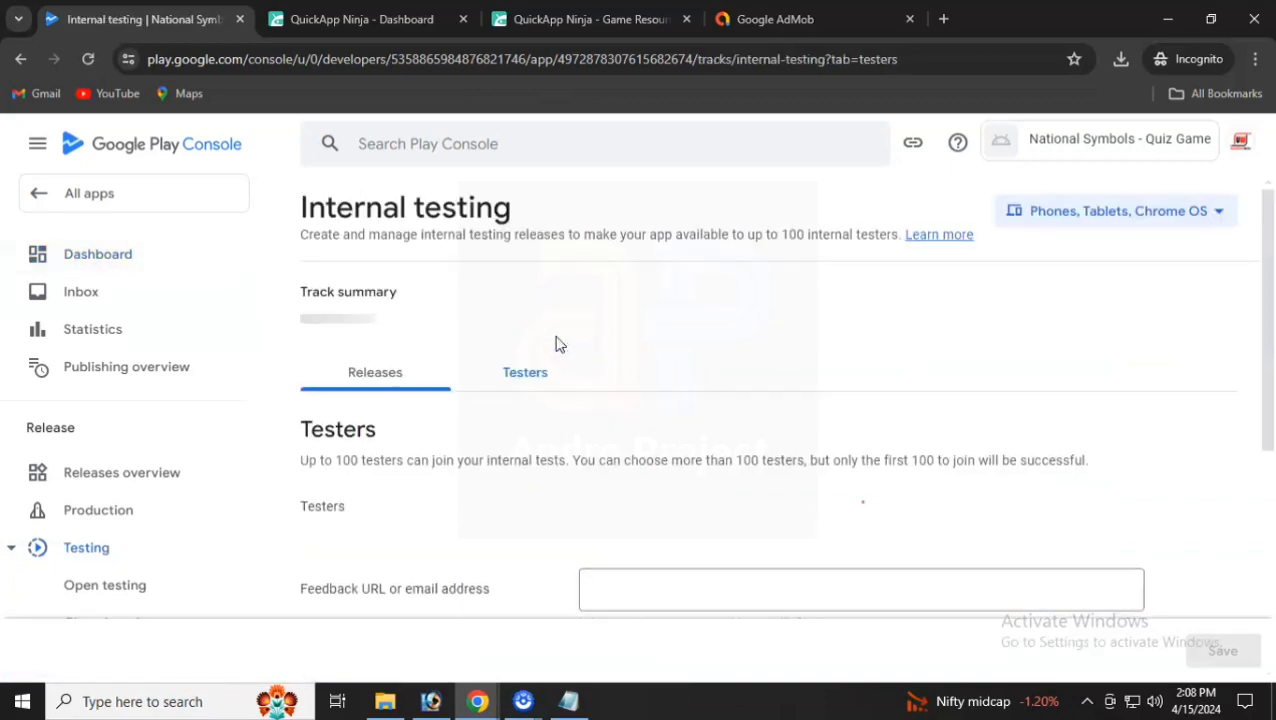
{"action": "scroll", "coordinate": [557, 348], "scroll_direction": "down", "scroll_amount": 3}
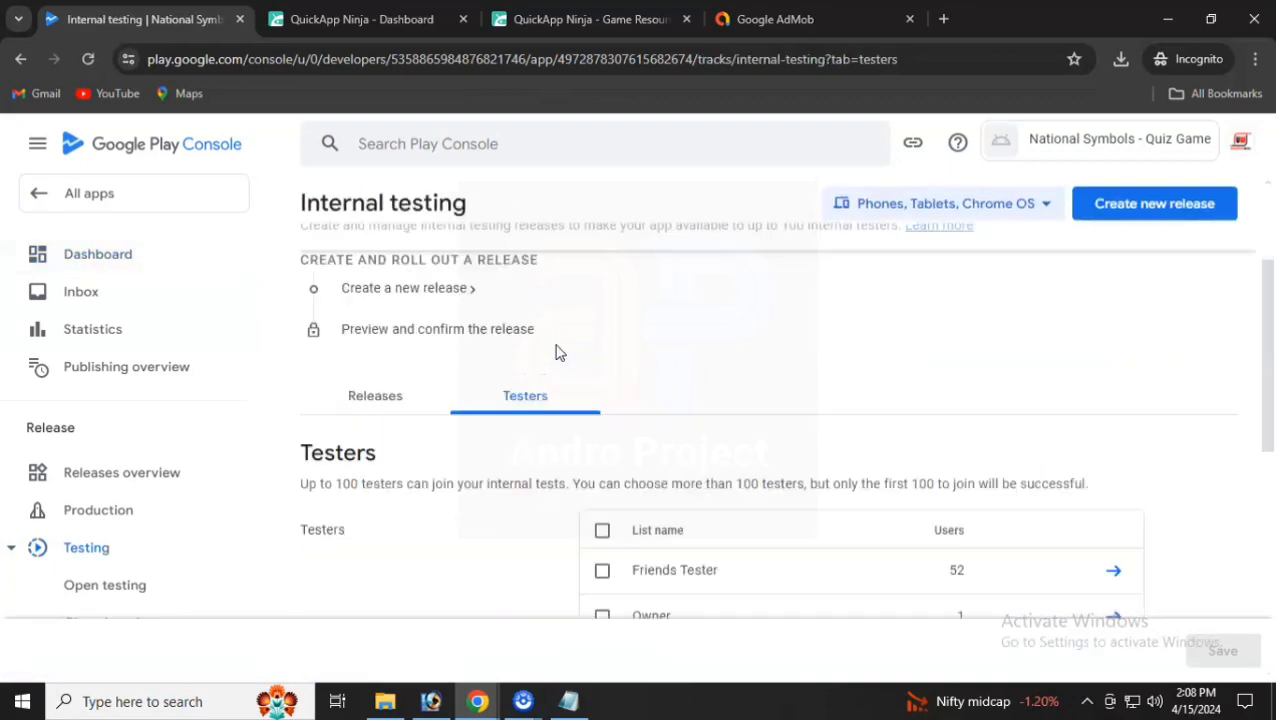
{"action": "scroll", "coordinate": [555, 352], "scroll_direction": "up", "scroll_amount": 2}
{"action": "left_click", "coordinate": [382, 320]}
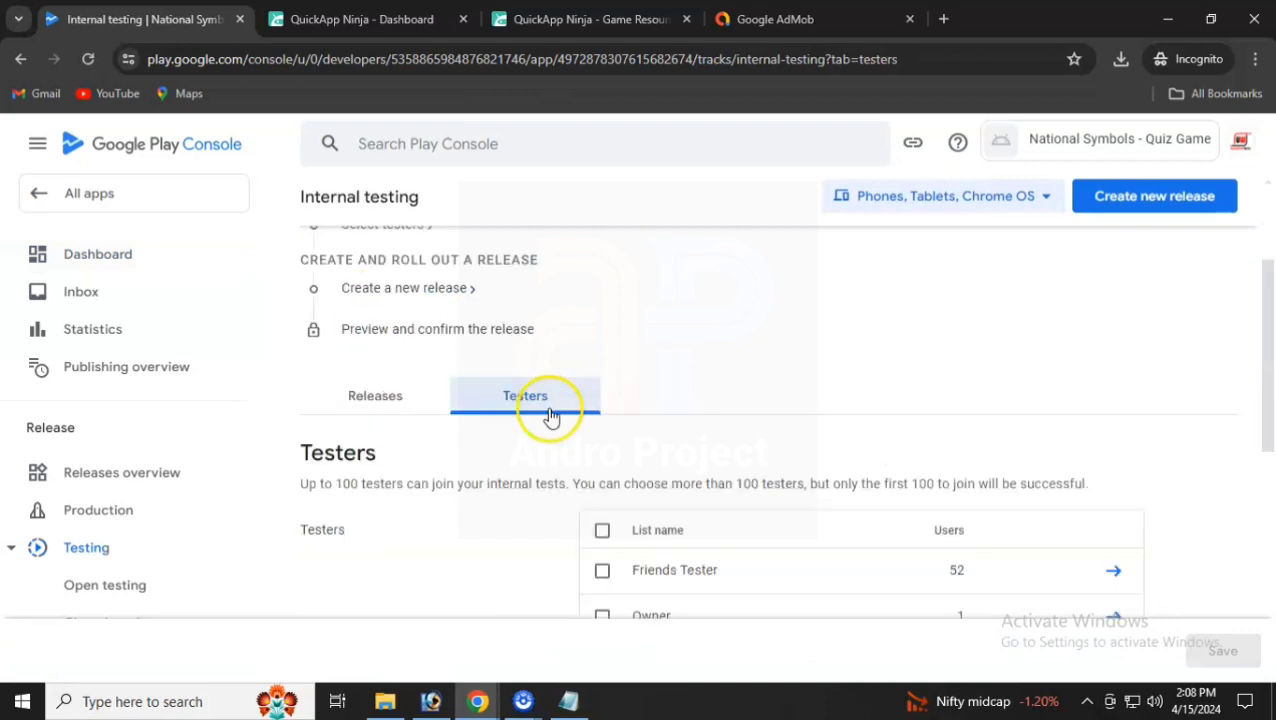
{"action": "left_click", "coordinate": [603, 439]}
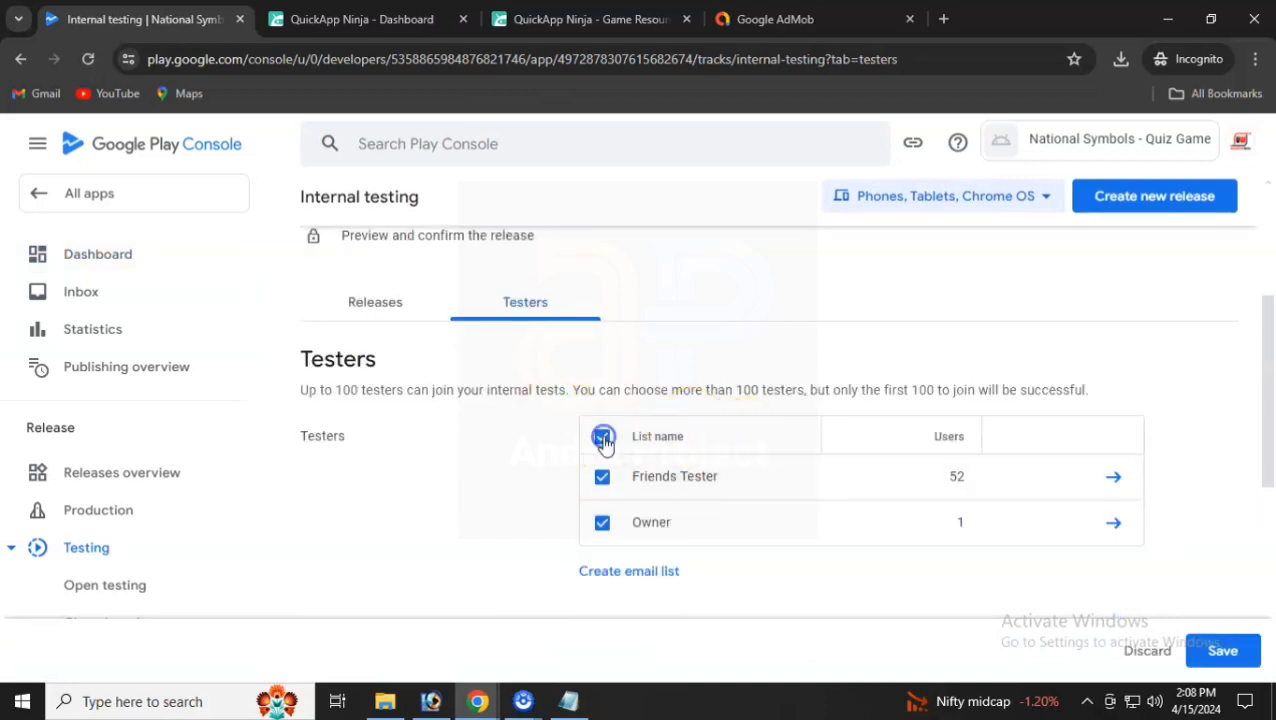
{"action": "scroll", "coordinate": [1031, 527], "scroll_direction": "down", "scroll_amount": 2}
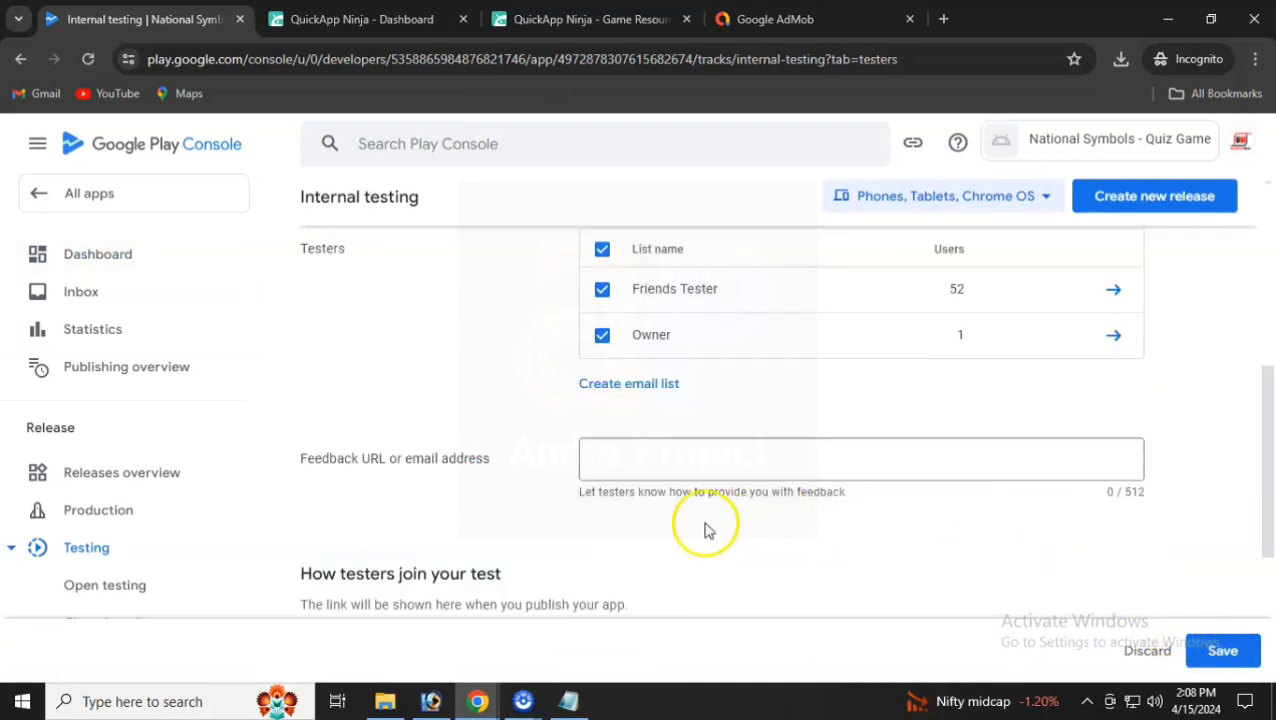
{"action": "left_click", "coordinate": [669, 467]}
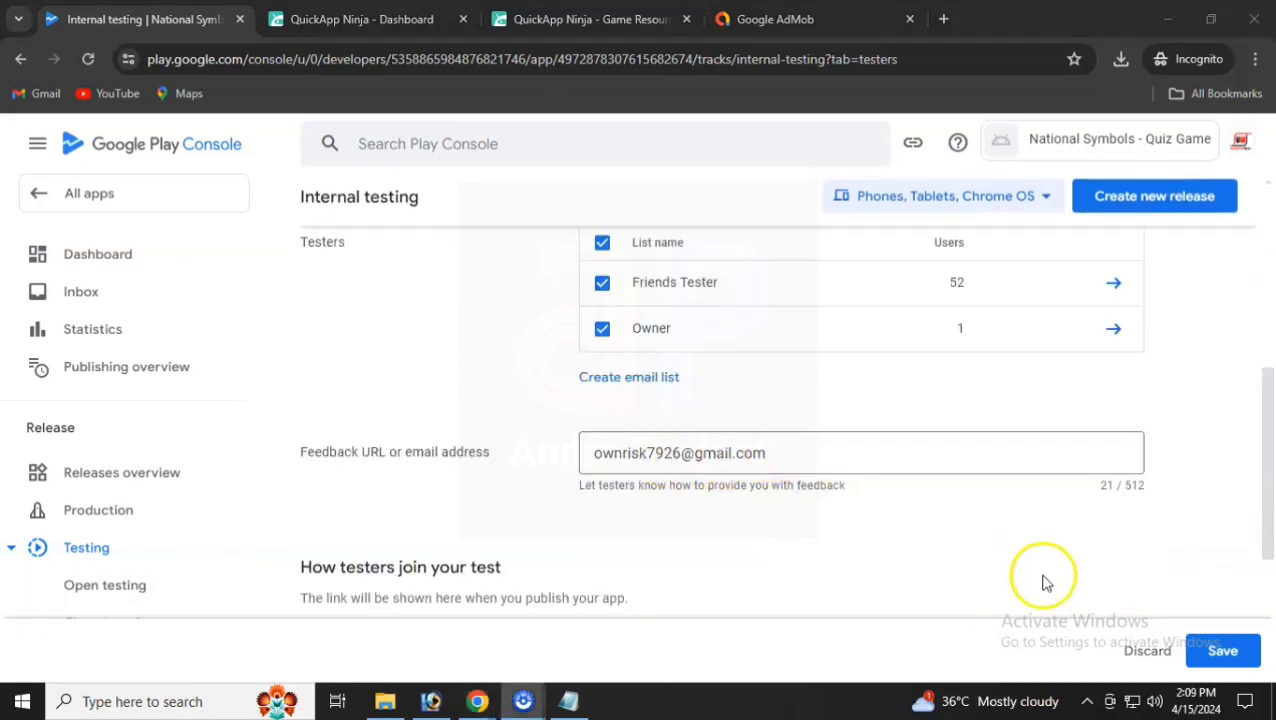
{"action": "left_click", "coordinate": [1222, 651]}
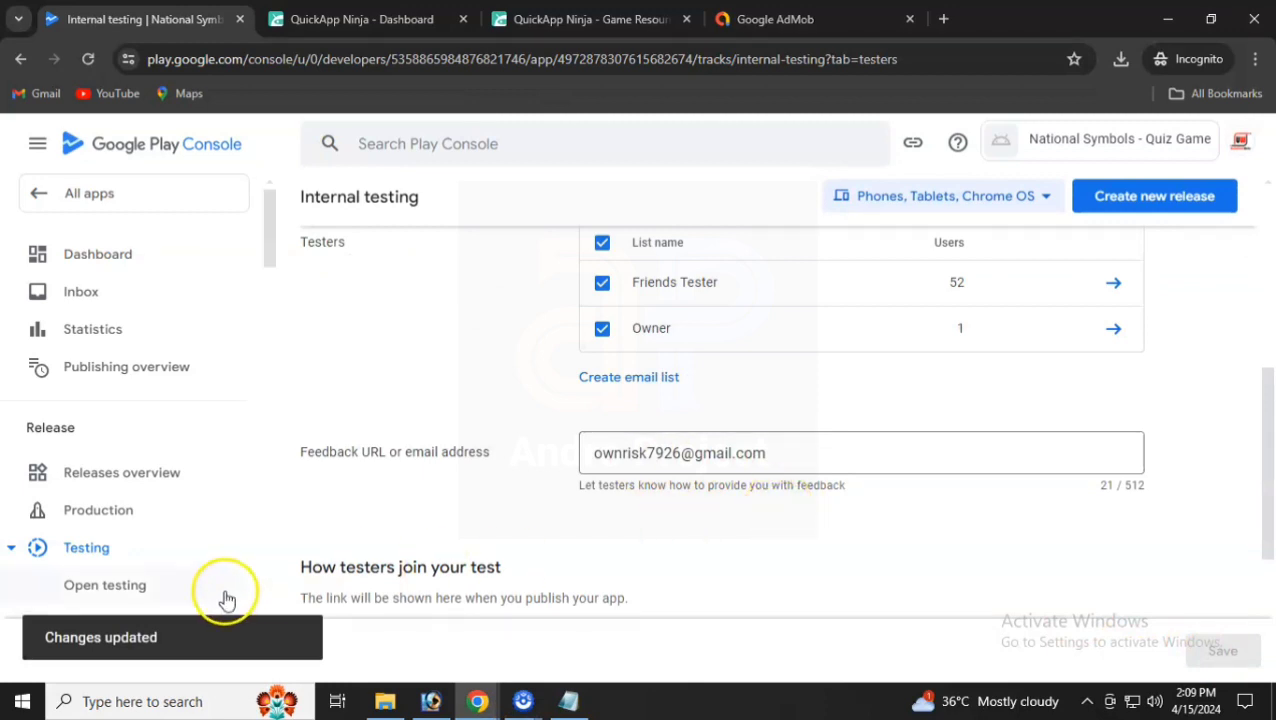
{"action": "scroll", "coordinate": [766, 484], "scroll_direction": "up", "scroll_amount": 4}
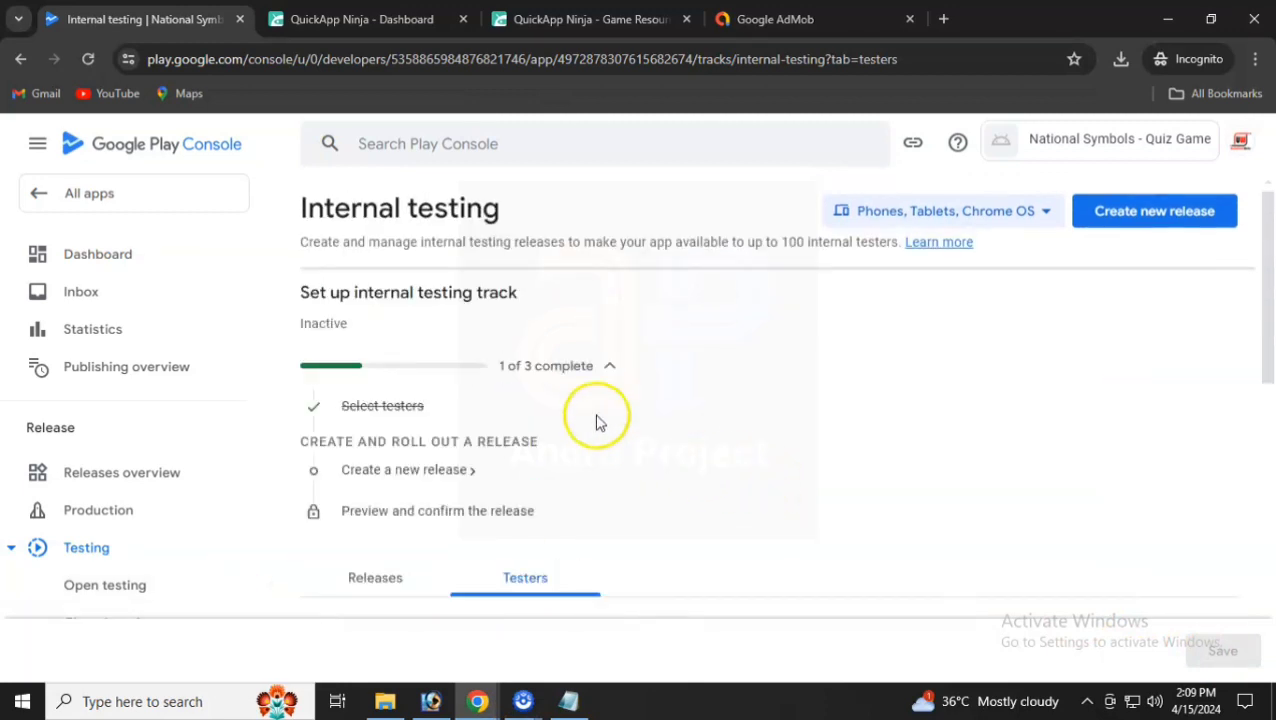
{"action": "scroll", "coordinate": [570, 415], "scroll_direction": "down", "scroll_amount": 1}
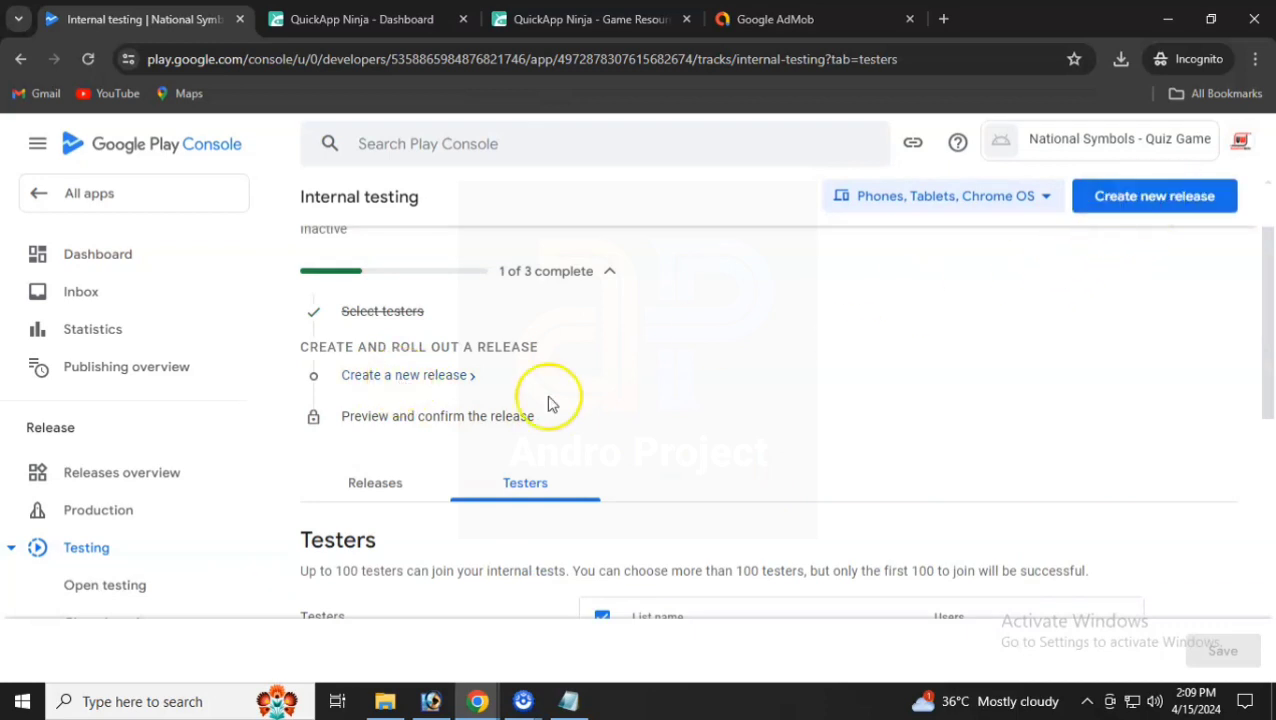
- Start a new internal testing release and let Google generate the app signing key
{"action": "left_click", "coordinate": [406, 387]}
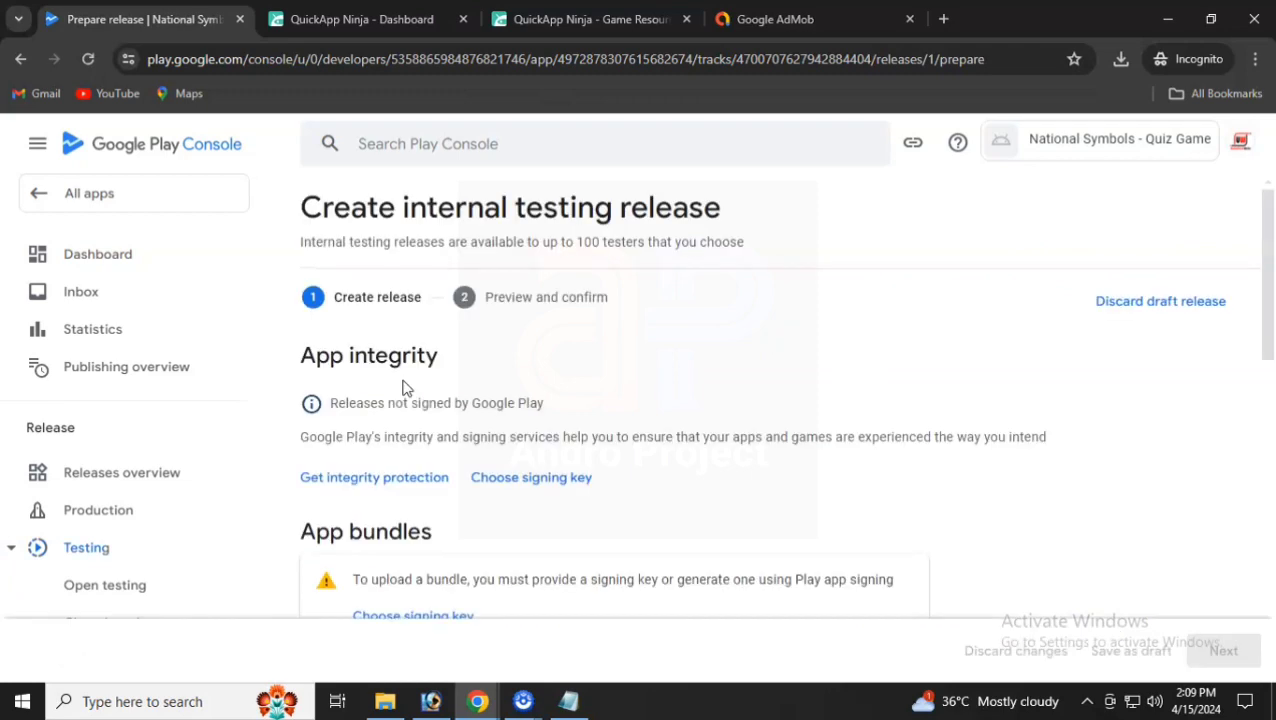
{"action": "left_click_drag", "start_coordinate": [308, 356], "coordinate": [399, 356]}
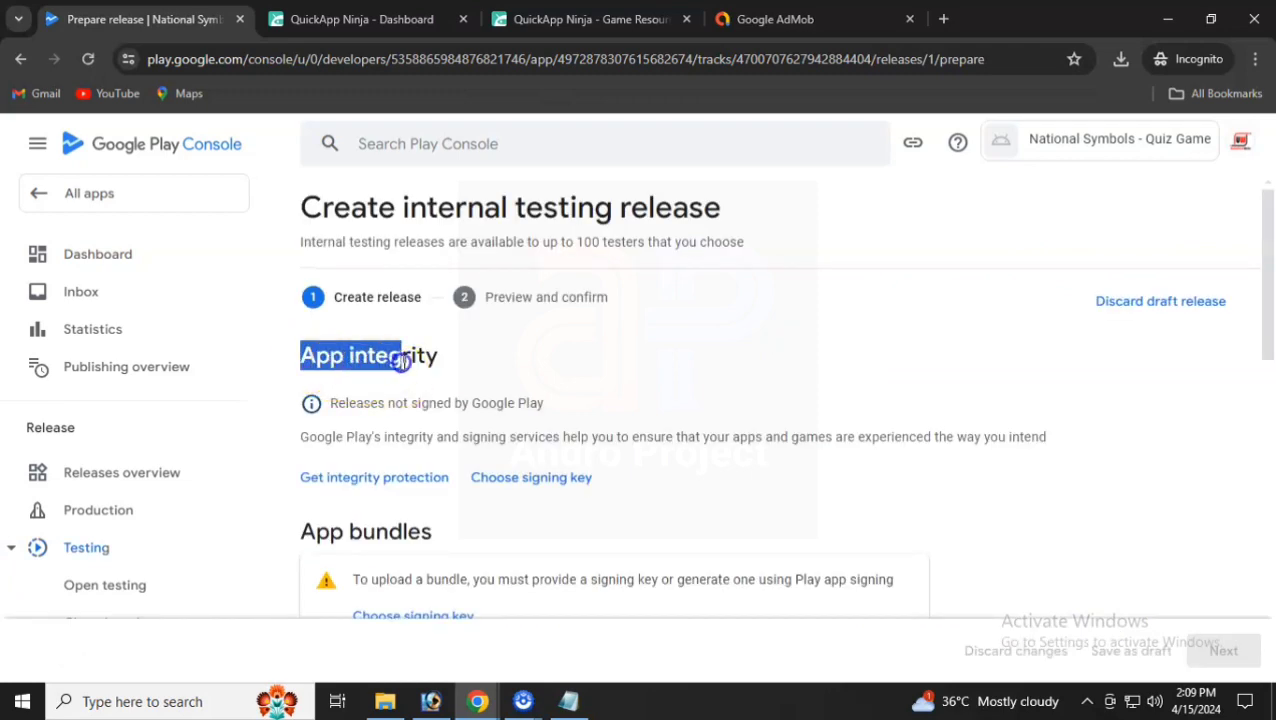
{"action": "left_click", "coordinate": [405, 362]}
{"action": "scroll", "coordinate": [418, 400], "scroll_direction": "down", "scroll_amount": 2}
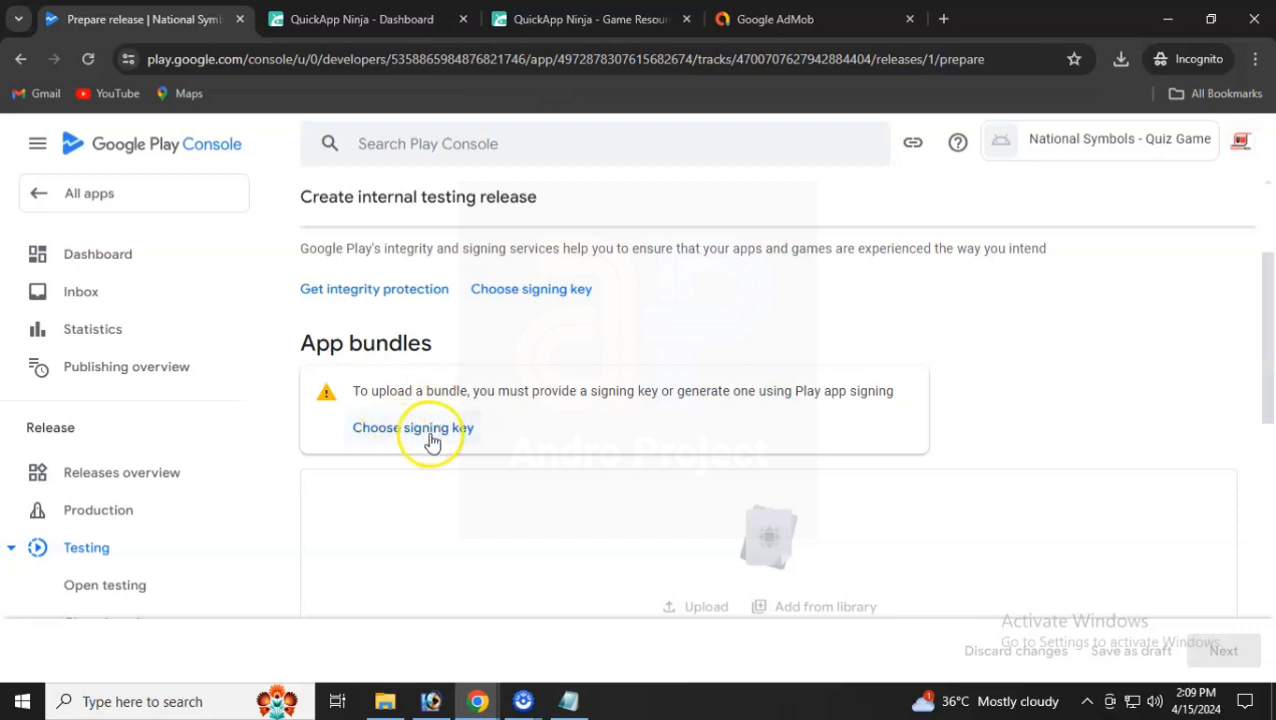
{"action": "left_click", "coordinate": [432, 438]}
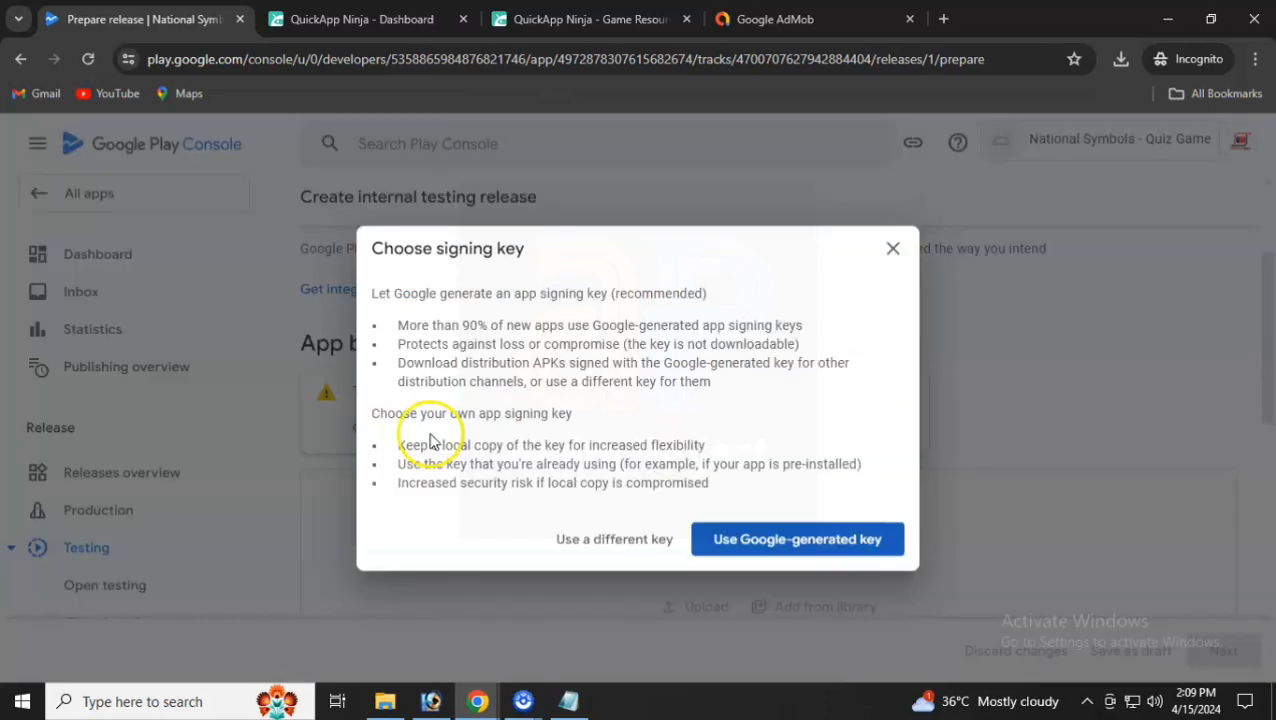
{"action": "left_click", "coordinate": [792, 540]}
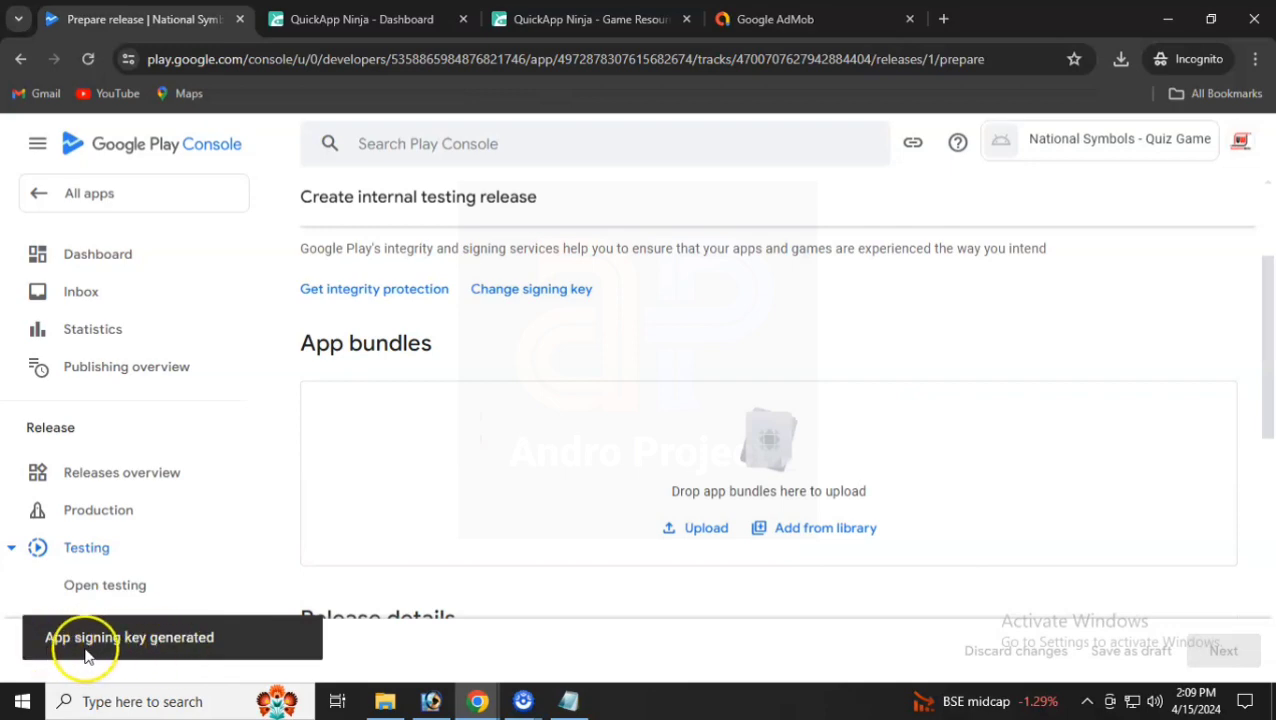
- Upload the My game app.aab bundle to the release
{"action": "left_click", "coordinate": [703, 533]}
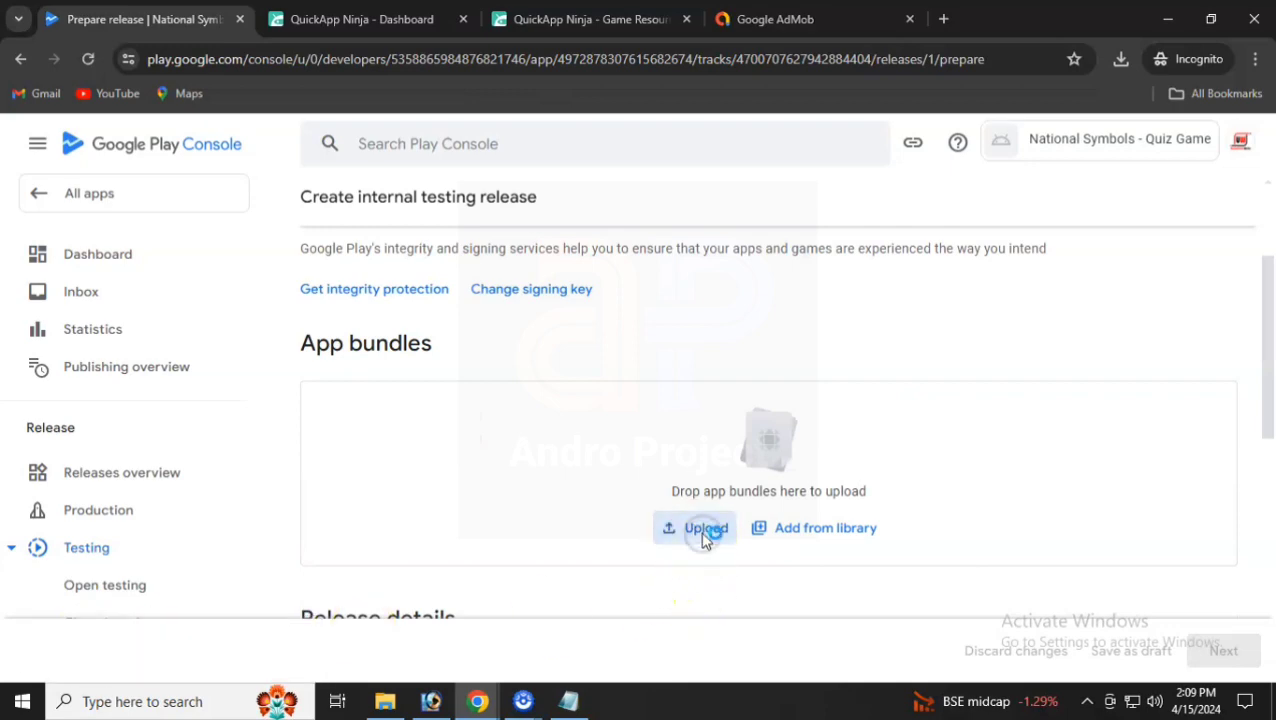
{"action": "left_click", "coordinate": [684, 527]}
{"action": "left_click", "coordinate": [223, 242]}
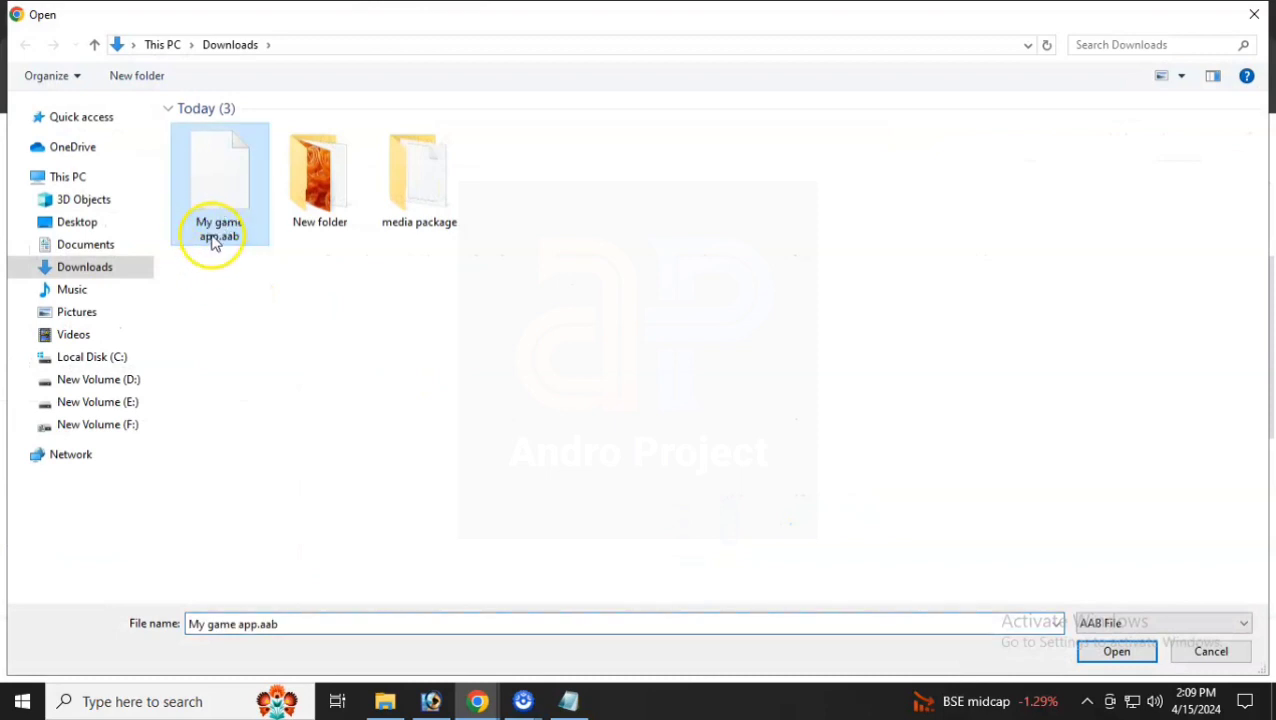
{"action": "double_click", "coordinate": [226, 205]}
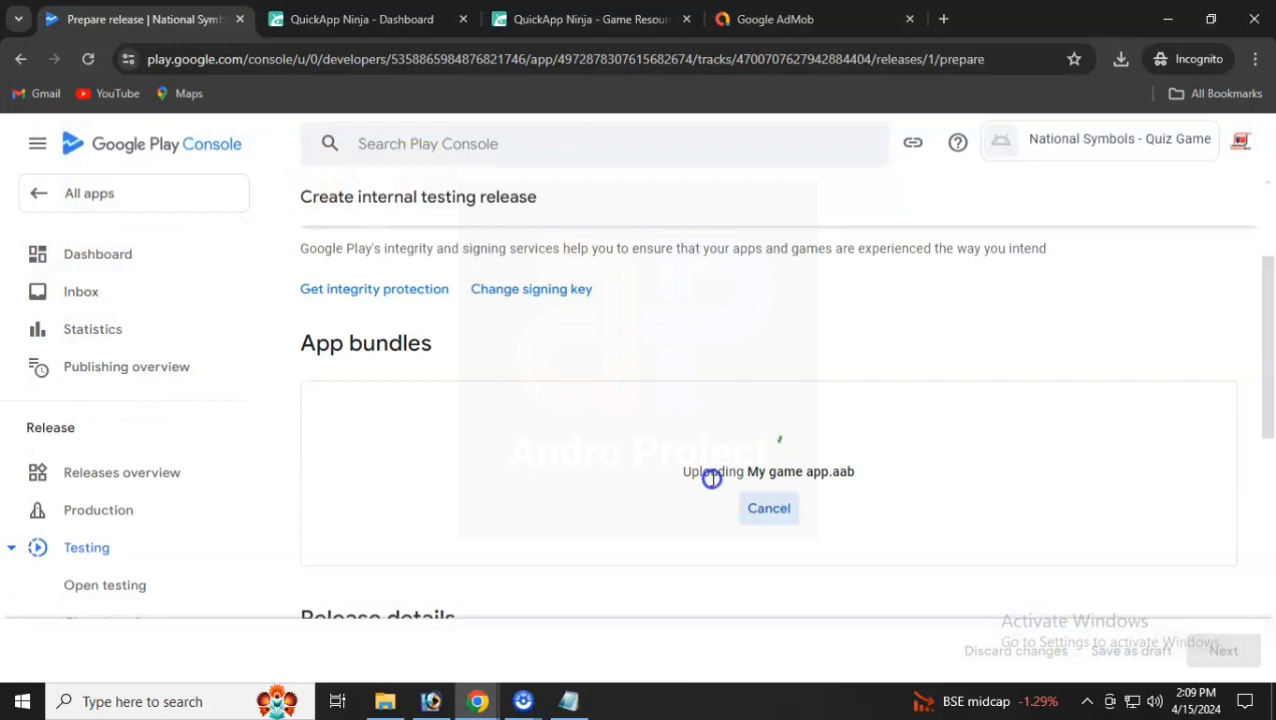
- Replace the placeholder release notes with 'India National Symbols - Quiz Game' and continue to preview
{"action": "scroll", "coordinate": [711, 478], "scroll_direction": "down", "scroll_amount": 2}
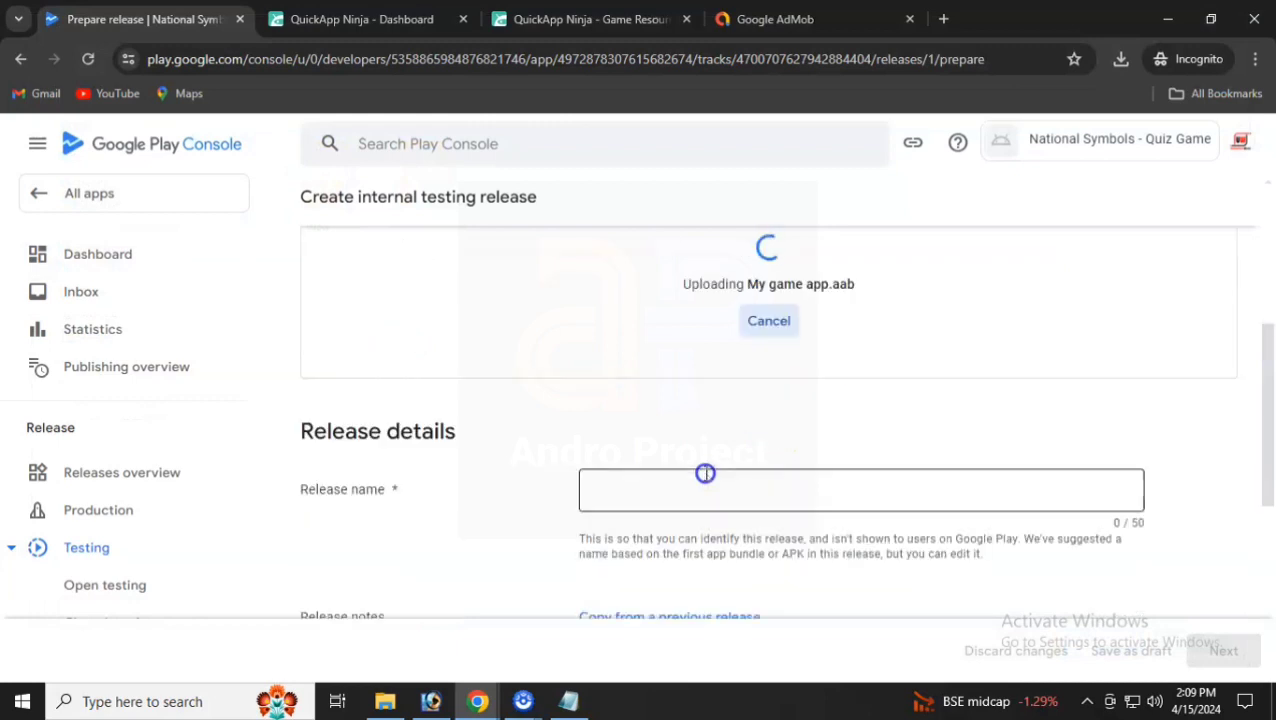
{"action": "left_click", "coordinate": [689, 487]}
{"action": "scroll", "coordinate": [645, 509], "scroll_direction": "down", "scroll_amount": 1}
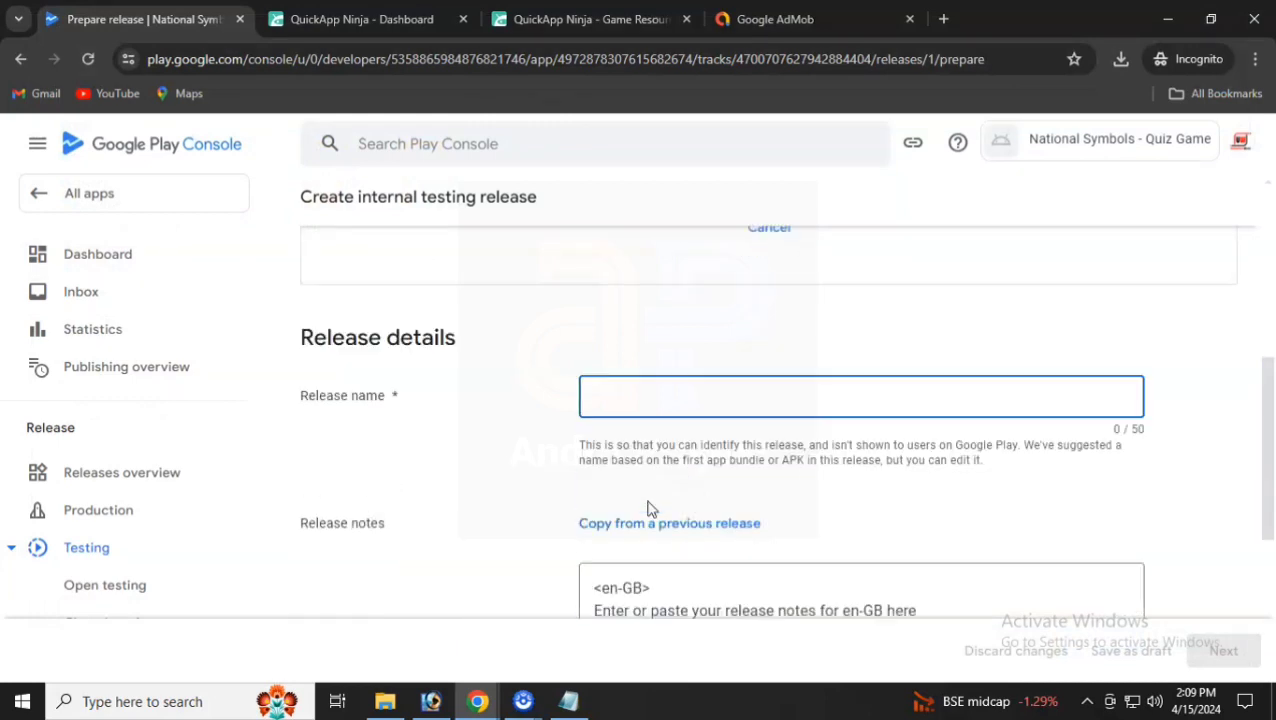
{"action": "scroll", "coordinate": [648, 505], "scroll_direction": "down", "scroll_amount": 2}
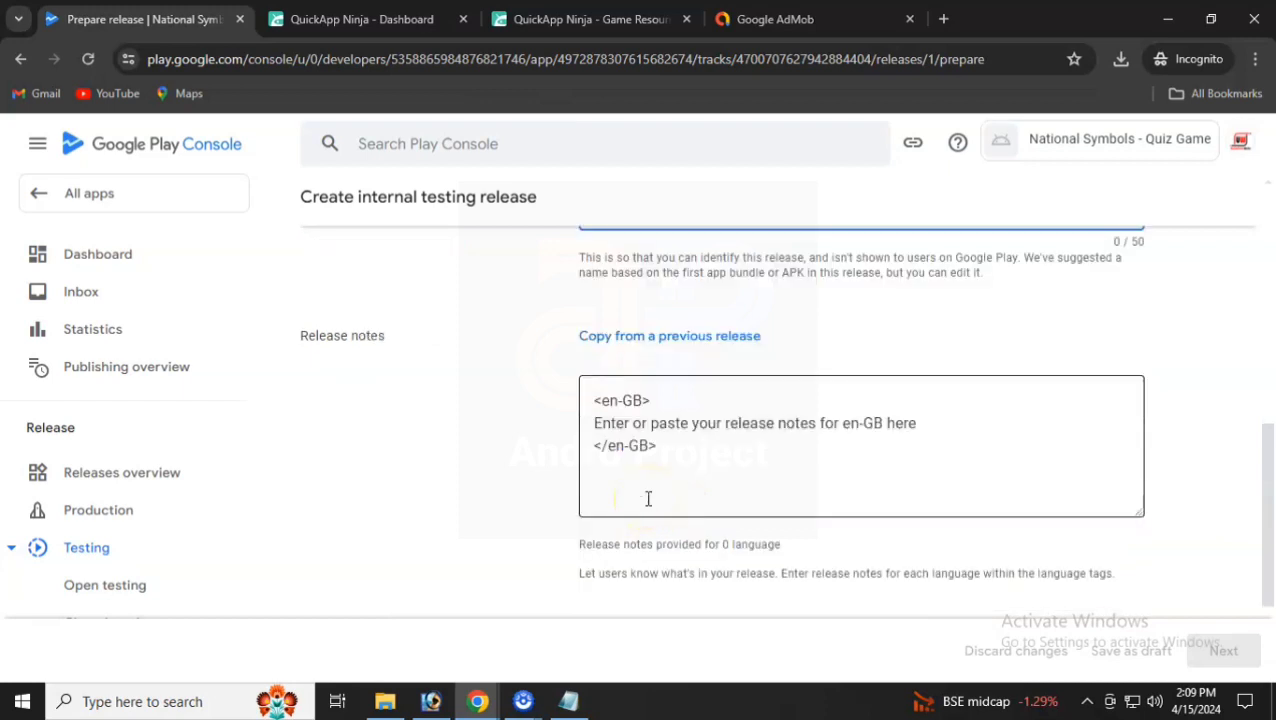
{"action": "scroll", "coordinate": [648, 499], "scroll_direction": "down", "scroll_amount": 2}
{"action": "scroll", "coordinate": [648, 499], "scroll_direction": "up", "scroll_amount": 5}
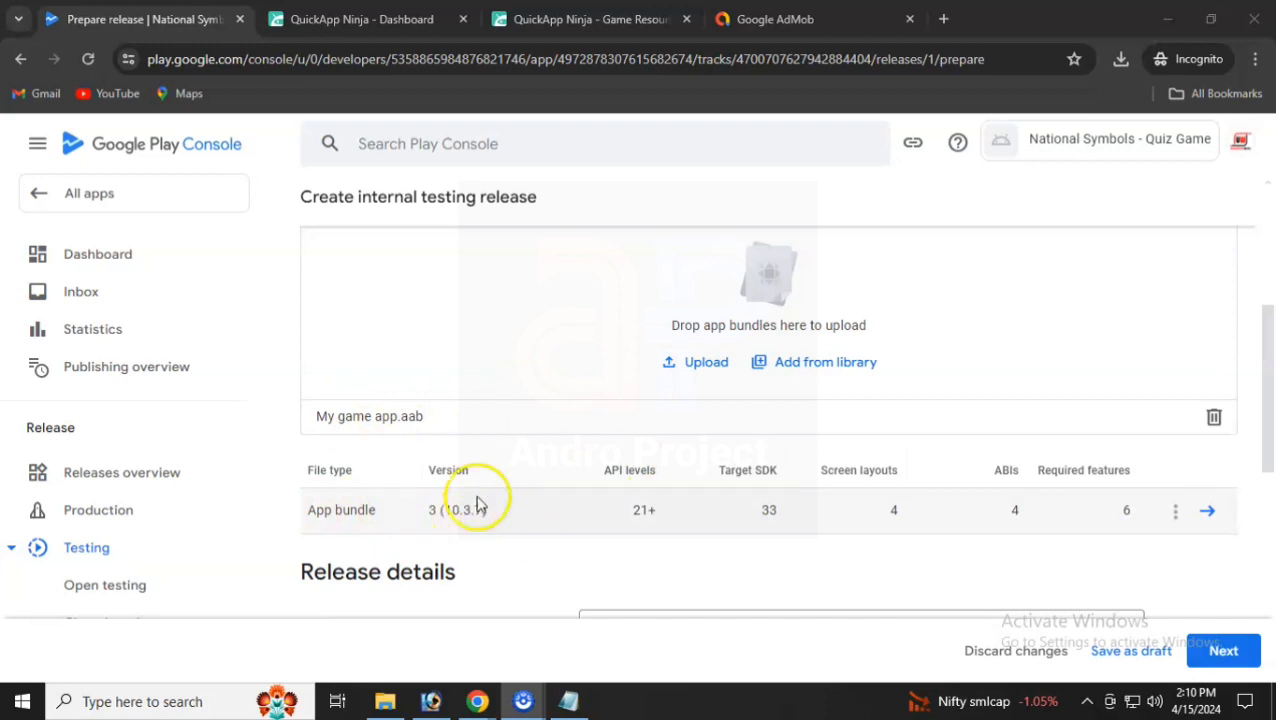
{"action": "scroll", "coordinate": [470, 270], "scroll_direction": "up", "scroll_amount": 3}
{"action": "scroll", "coordinate": [458, 422], "scroll_direction": "down", "scroll_amount": 5}
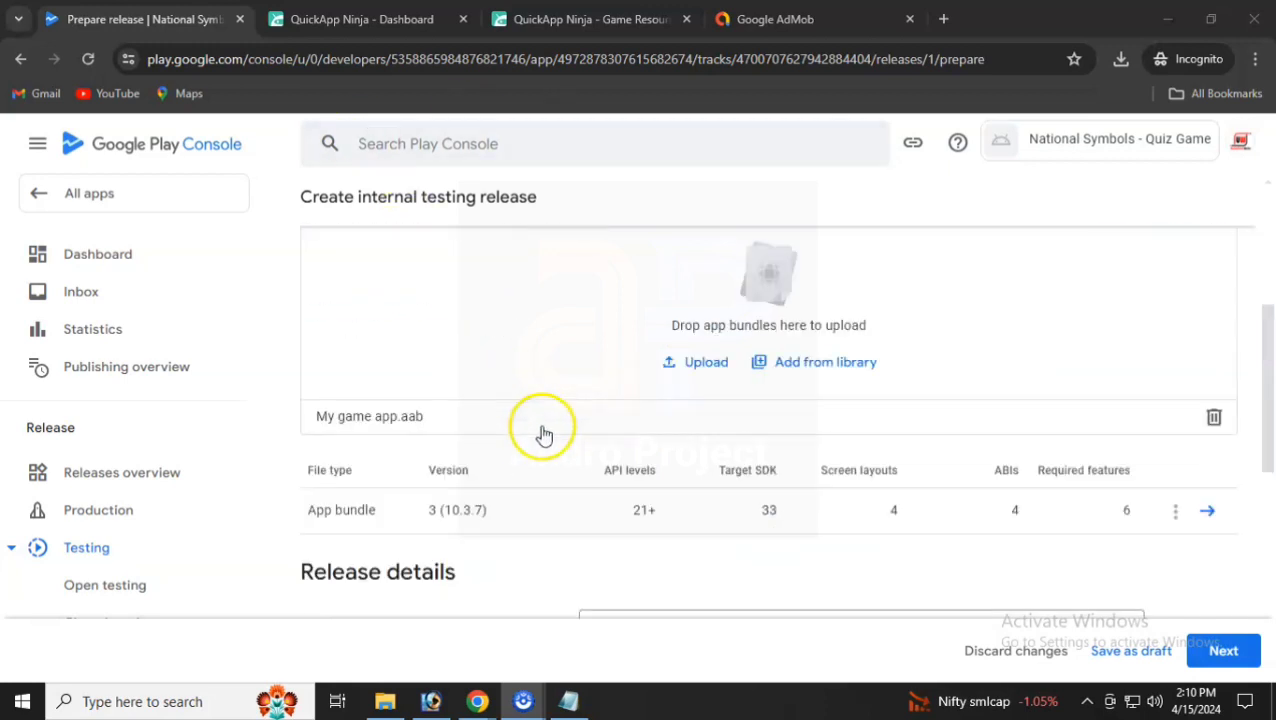
{"action": "scroll", "coordinate": [621, 441], "scroll_direction": "down", "scroll_amount": 2}
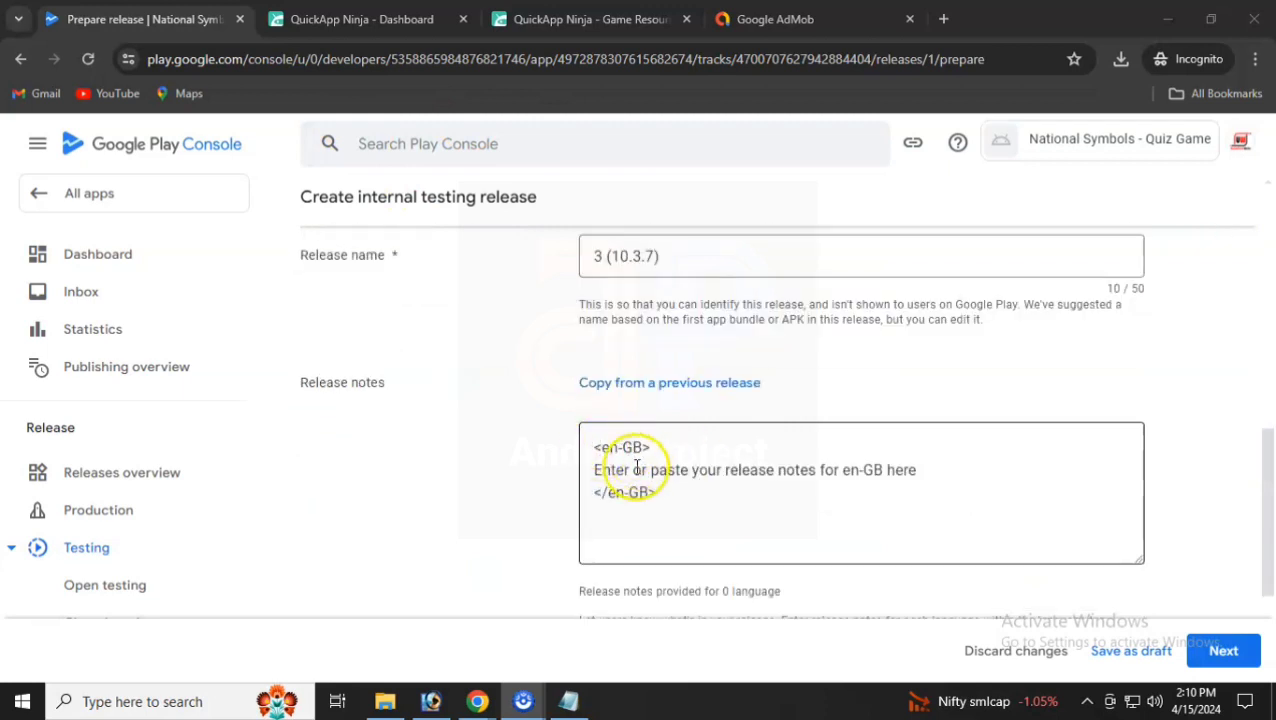
{"action": "left_click_drag", "start_coordinate": [926, 476], "coordinate": [620, 470]}
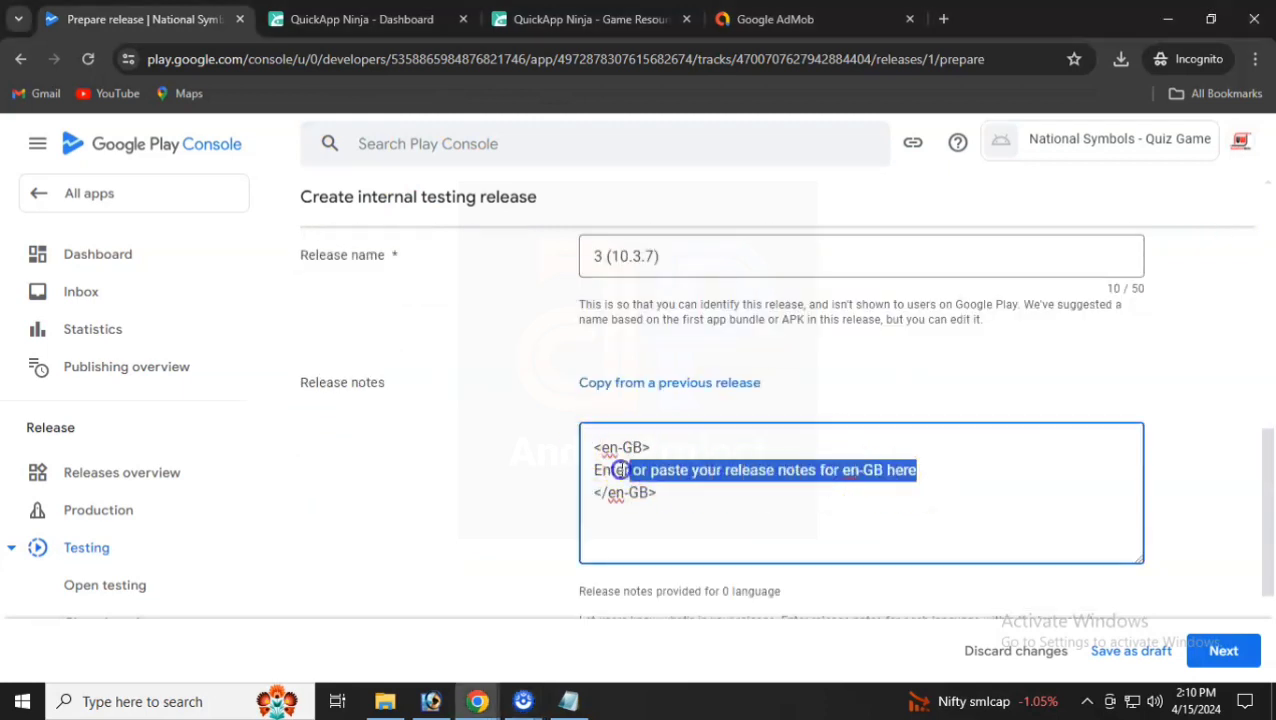
{"action": "type", "text": "India National Symbols - Quiz Game"}
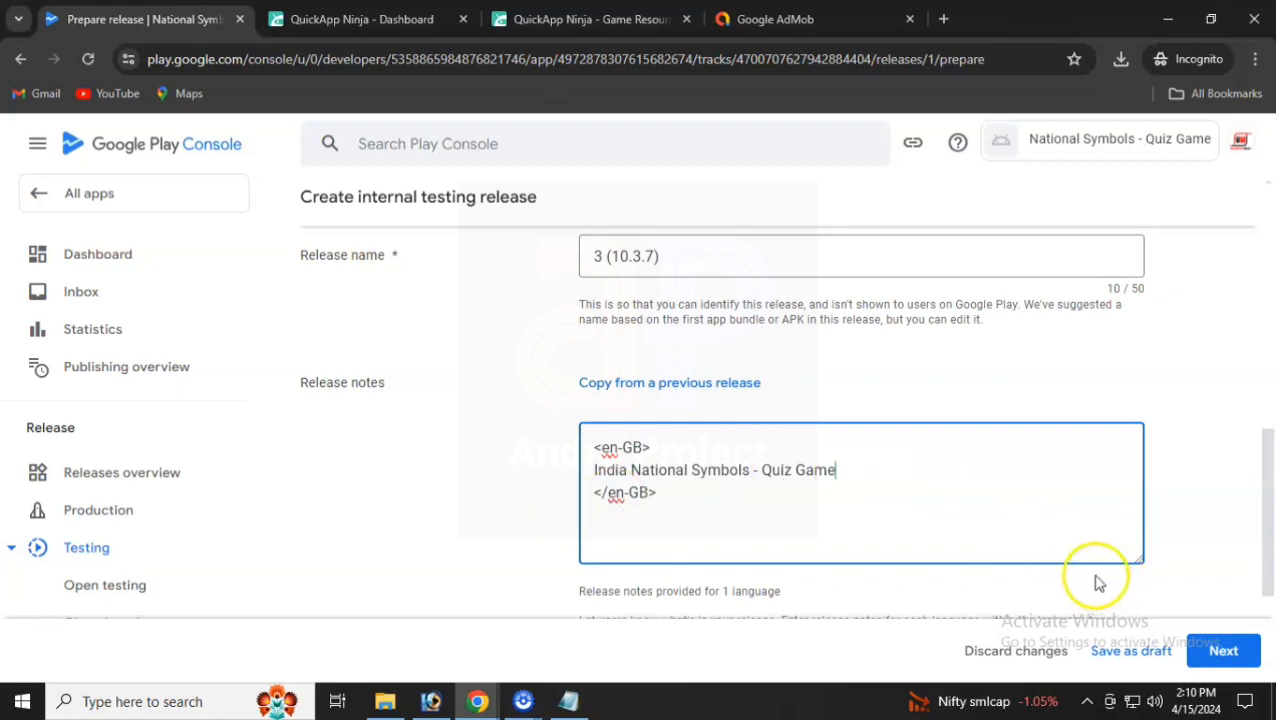
{"action": "left_click", "coordinate": [1222, 650]}
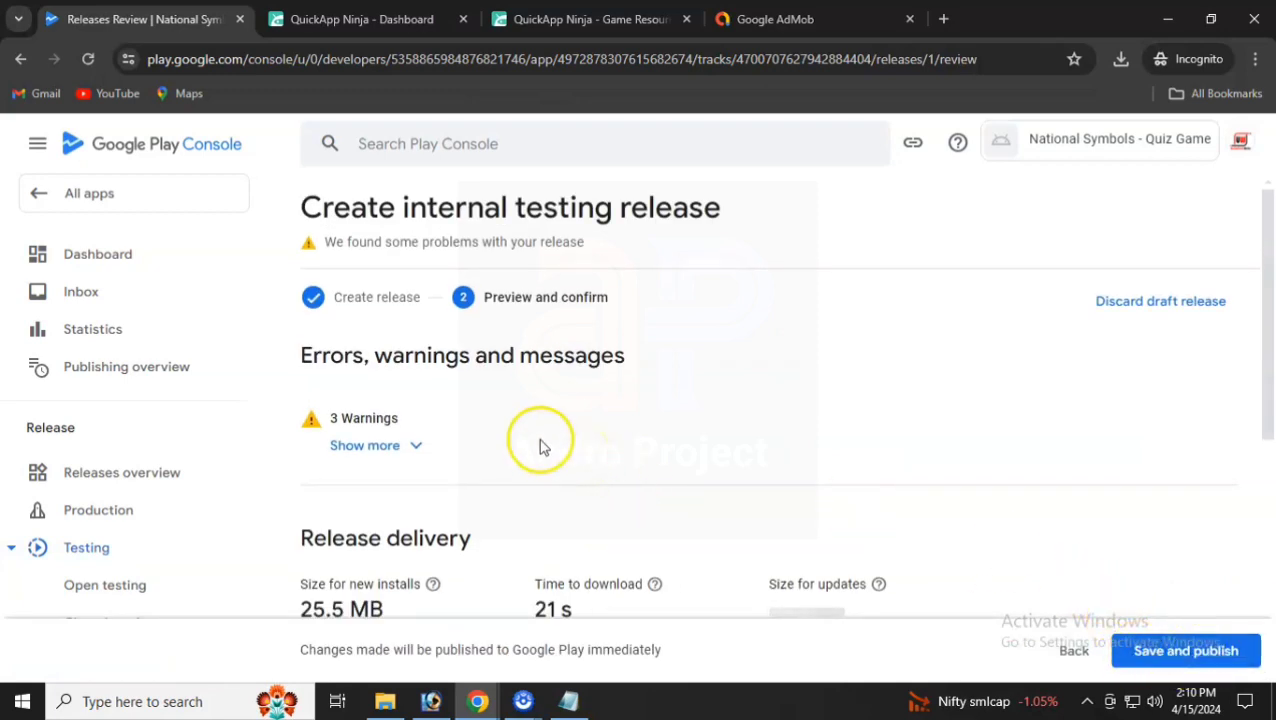
- Publish internal testing release 3 (10.3.7) to internal testers, confirming in the dialog
{"action": "scroll", "coordinate": [540, 445], "scroll_direction": "down", "scroll_amount": 5}
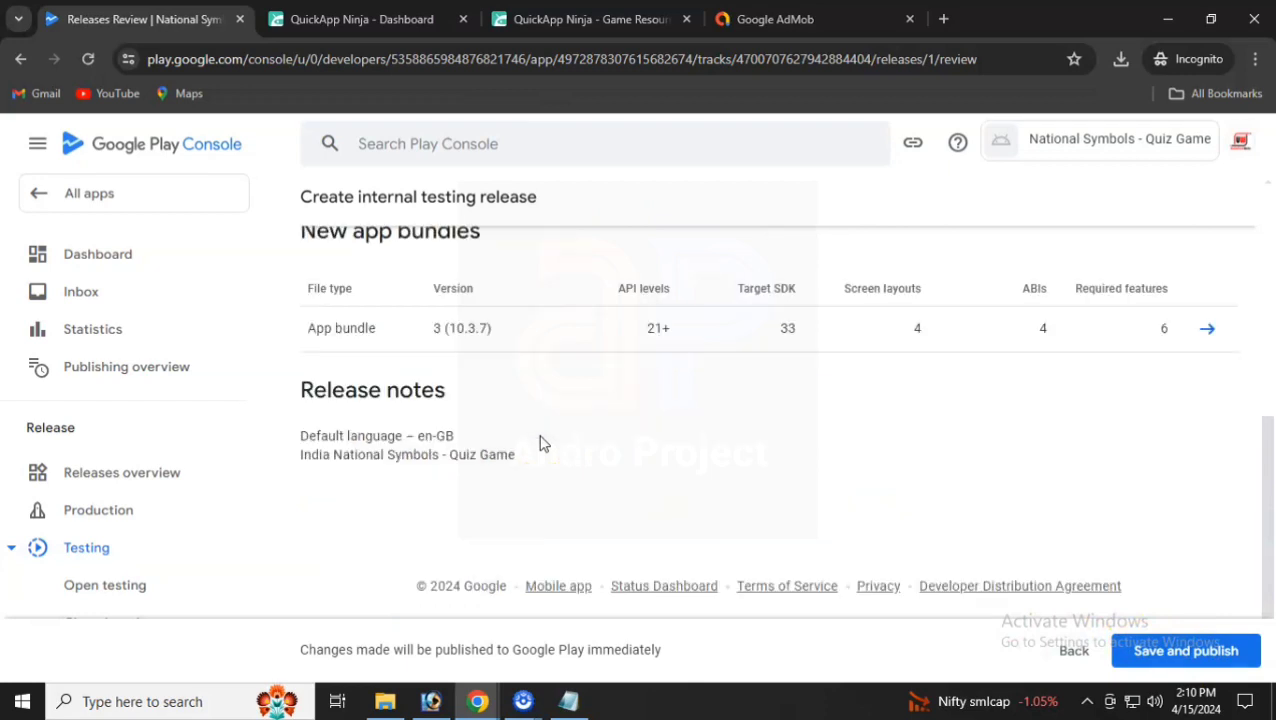
{"action": "scroll", "coordinate": [540, 445], "scroll_direction": "up", "scroll_amount": 5}
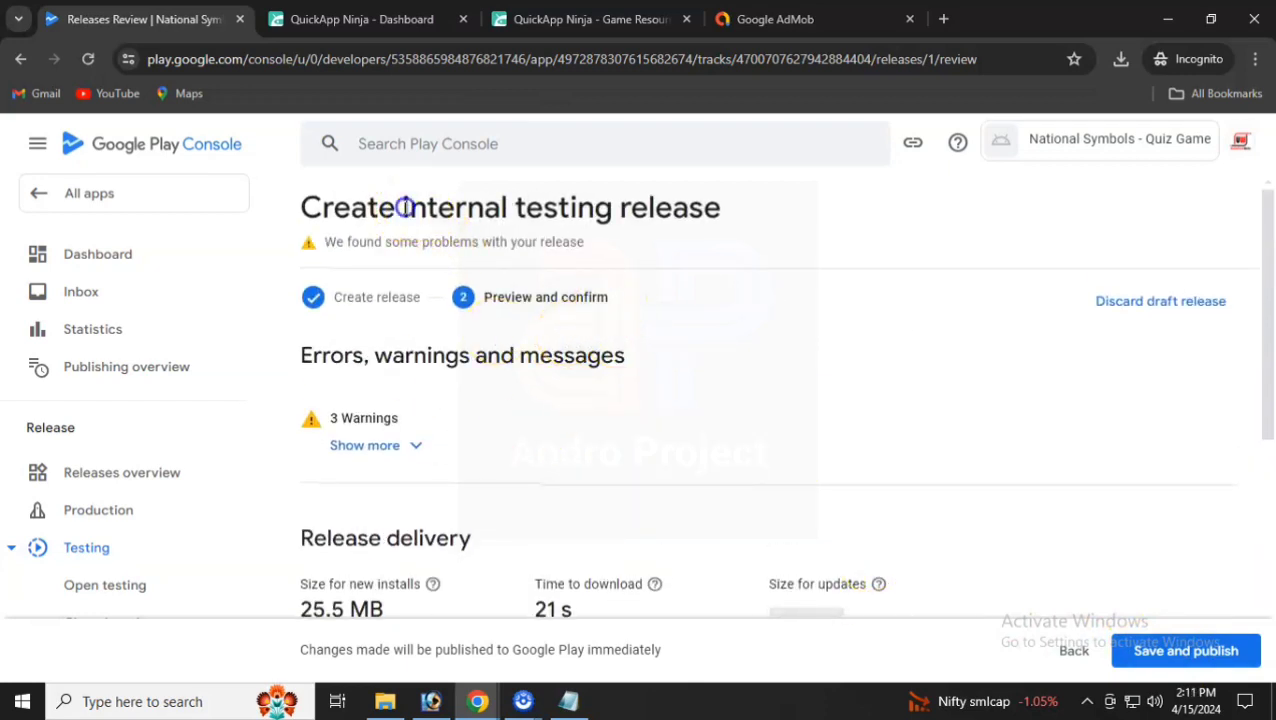
{"action": "left_click_drag", "start_coordinate": [403, 207], "coordinate": [481, 207]}
{"action": "left_click", "coordinate": [1195, 656]}
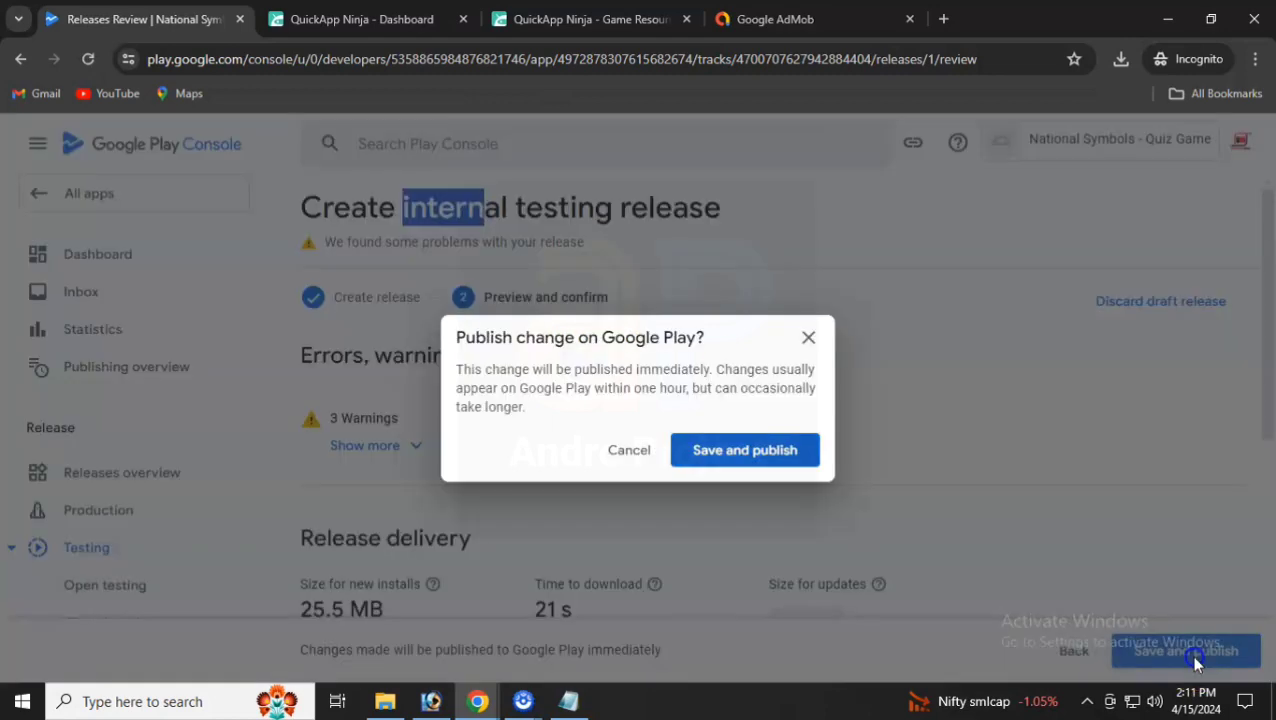
{"action": "left_click", "coordinate": [736, 448]}
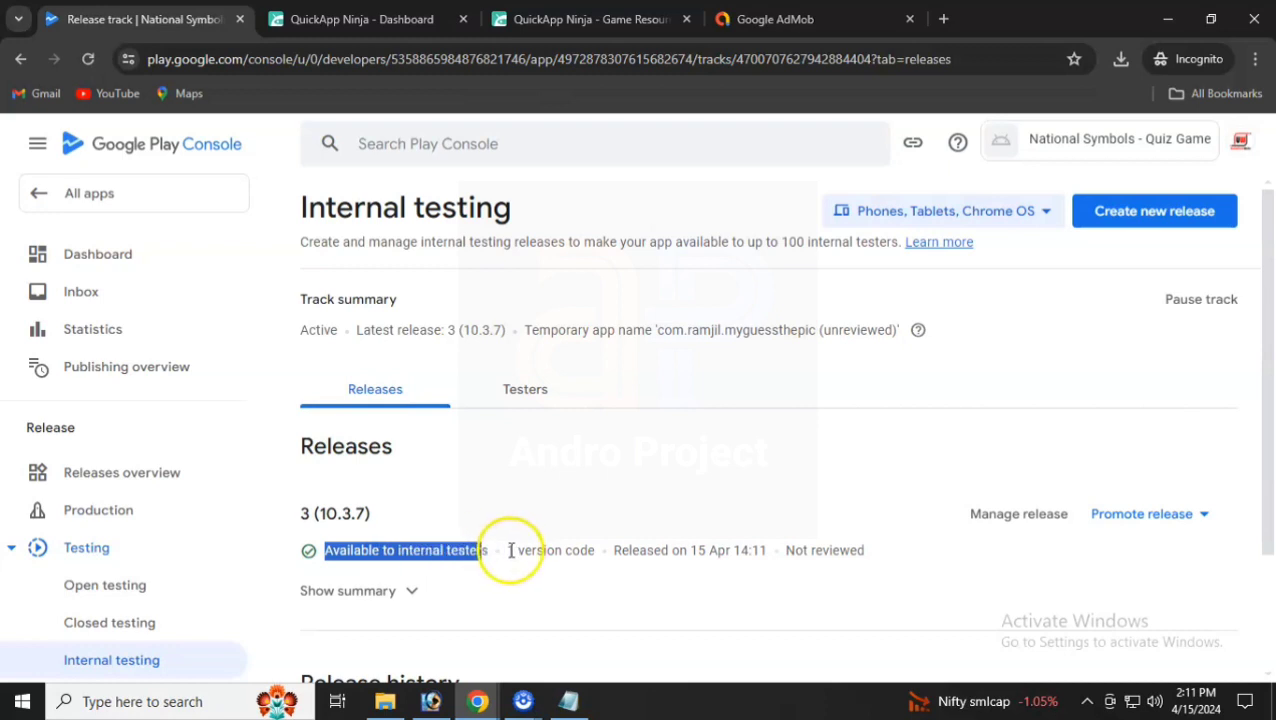
- Expand and review the internal testing release's summary details
{"action": "left_click_drag", "start_coordinate": [510, 550], "coordinate": [545, 550]}
{"action": "left_click", "coordinate": [410, 590]}
{"action": "scroll", "coordinate": [476, 570], "scroll_direction": "down", "scroll_amount": 2}
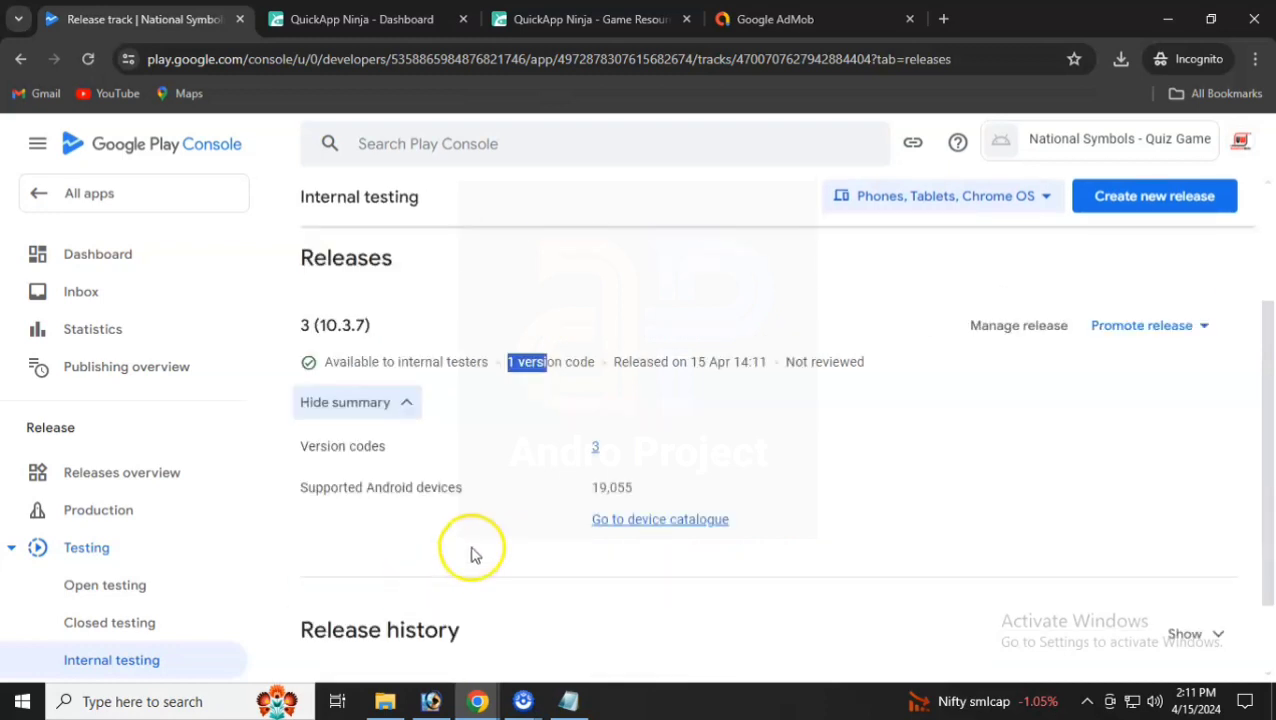
{"action": "scroll", "coordinate": [474, 553], "scroll_direction": "down", "scroll_amount": 1}
{"action": "scroll", "coordinate": [473, 550], "scroll_direction": "up", "scroll_amount": 3}
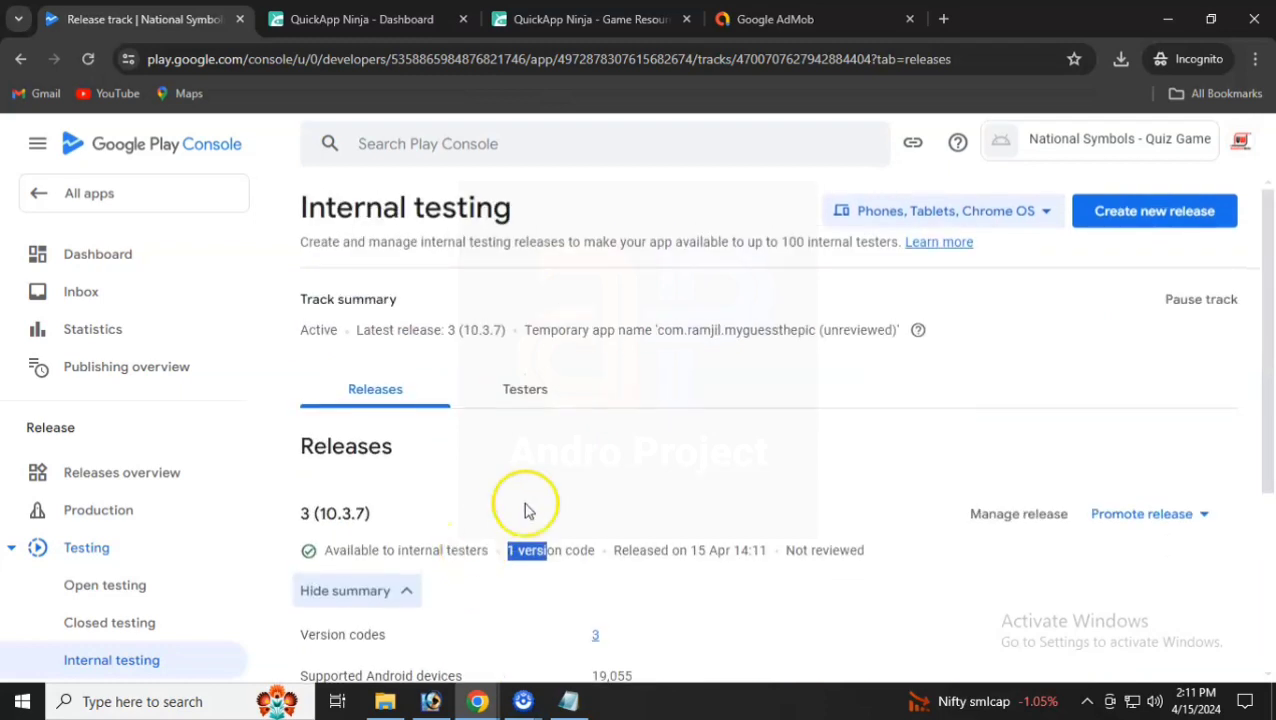
- Copy the internal test's web join link from the Testers tab and open a new browser tab
{"action": "left_click", "coordinate": [526, 393]}
{"action": "scroll", "coordinate": [527, 395], "scroll_direction": "down", "scroll_amount": 2}
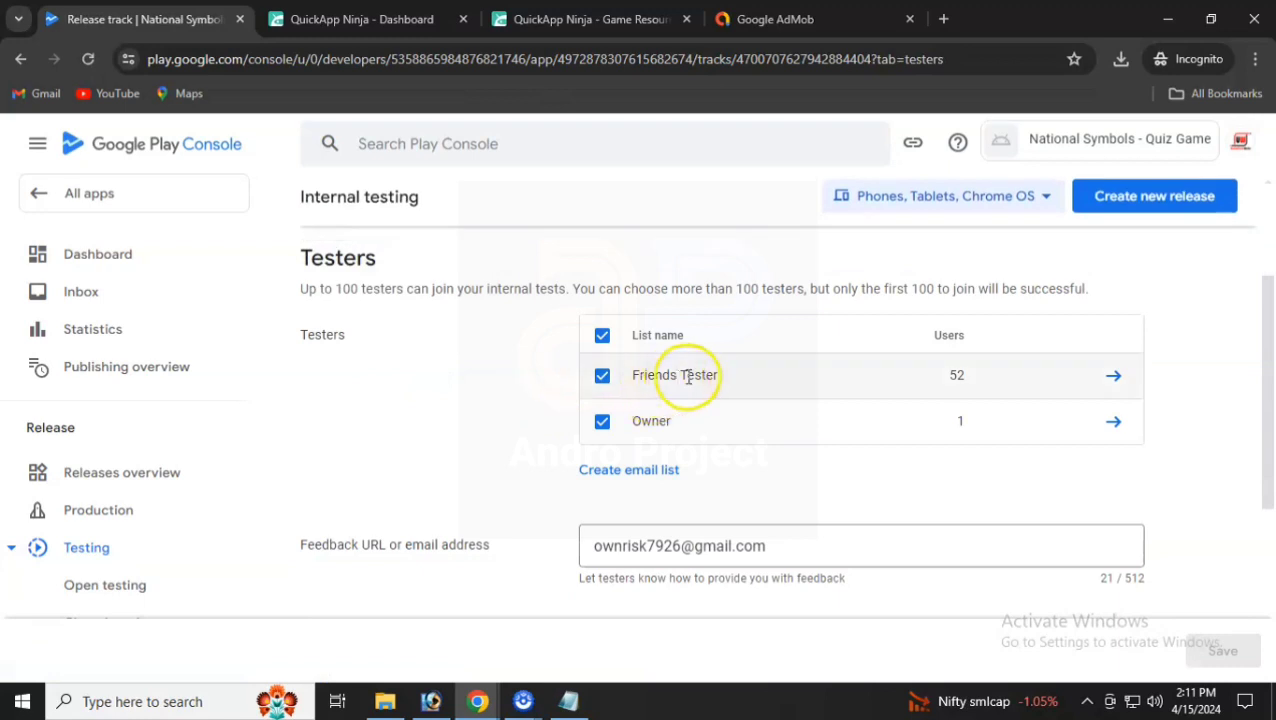
{"action": "scroll", "coordinate": [683, 425], "scroll_direction": "down", "scroll_amount": 3}
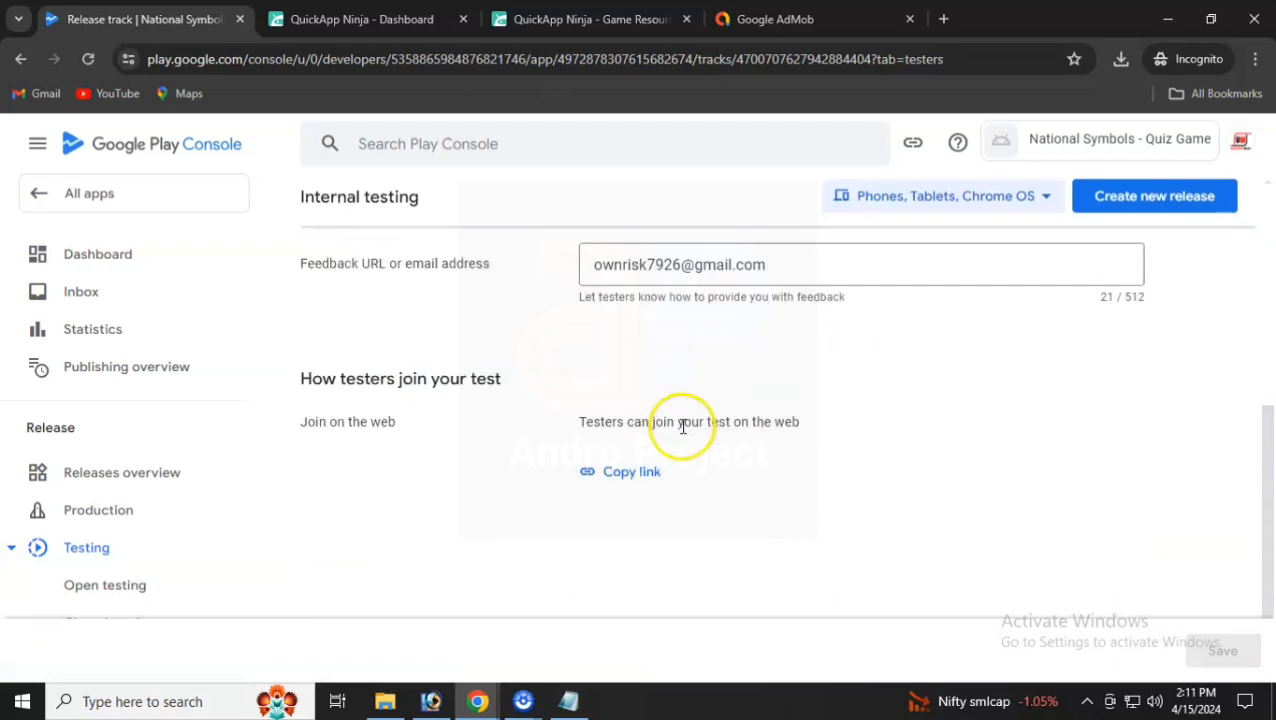
{"action": "scroll", "coordinate": [666, 478], "scroll_direction": "down", "scroll_amount": 1}
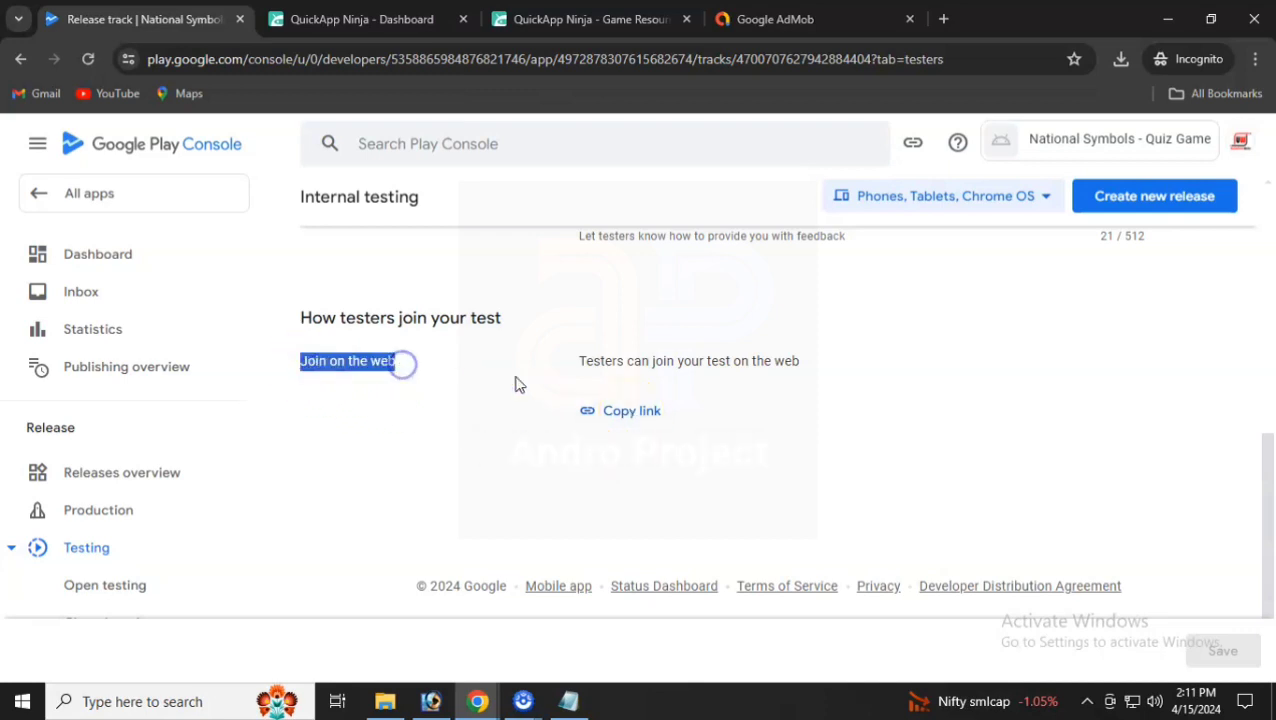
{"action": "left_click", "coordinate": [614, 416]}
{"action": "left_click", "coordinate": [943, 19]}
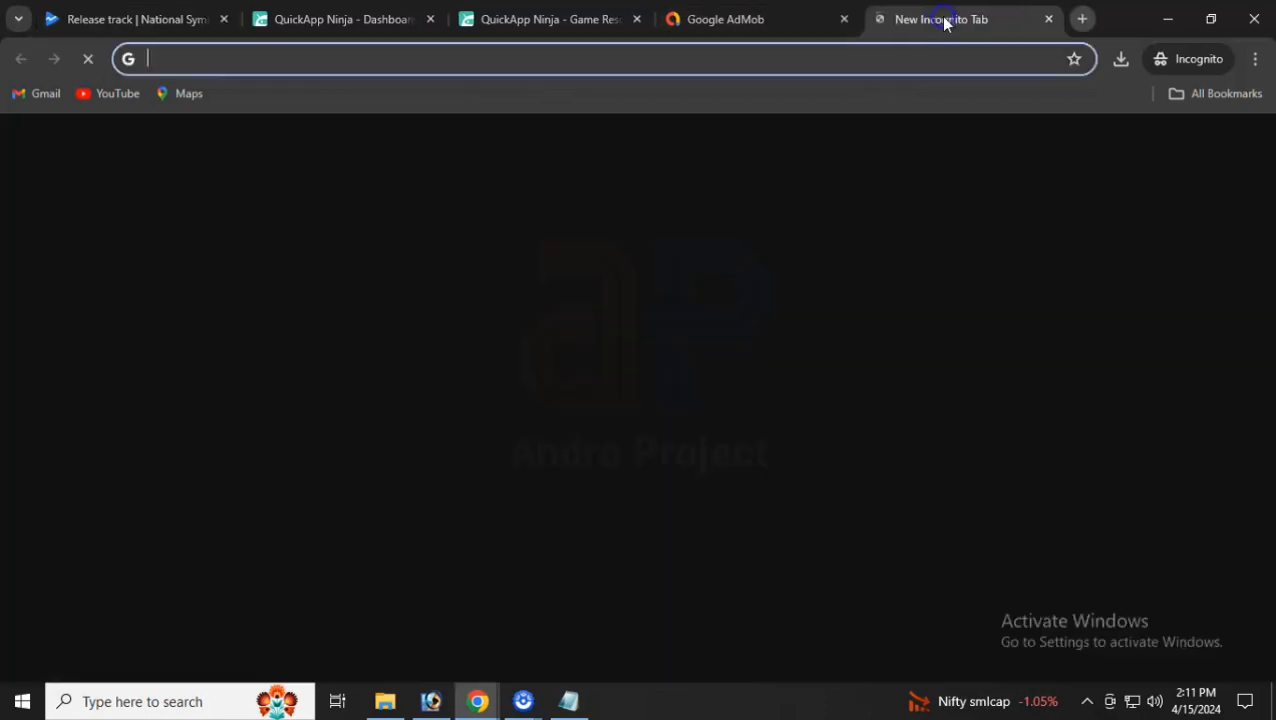
- Load the copied join link, review the internal-test invitation page, then close that tab
{"action": "key", "text": "ctrl+v"}
{"action": "key", "text": "Return"}
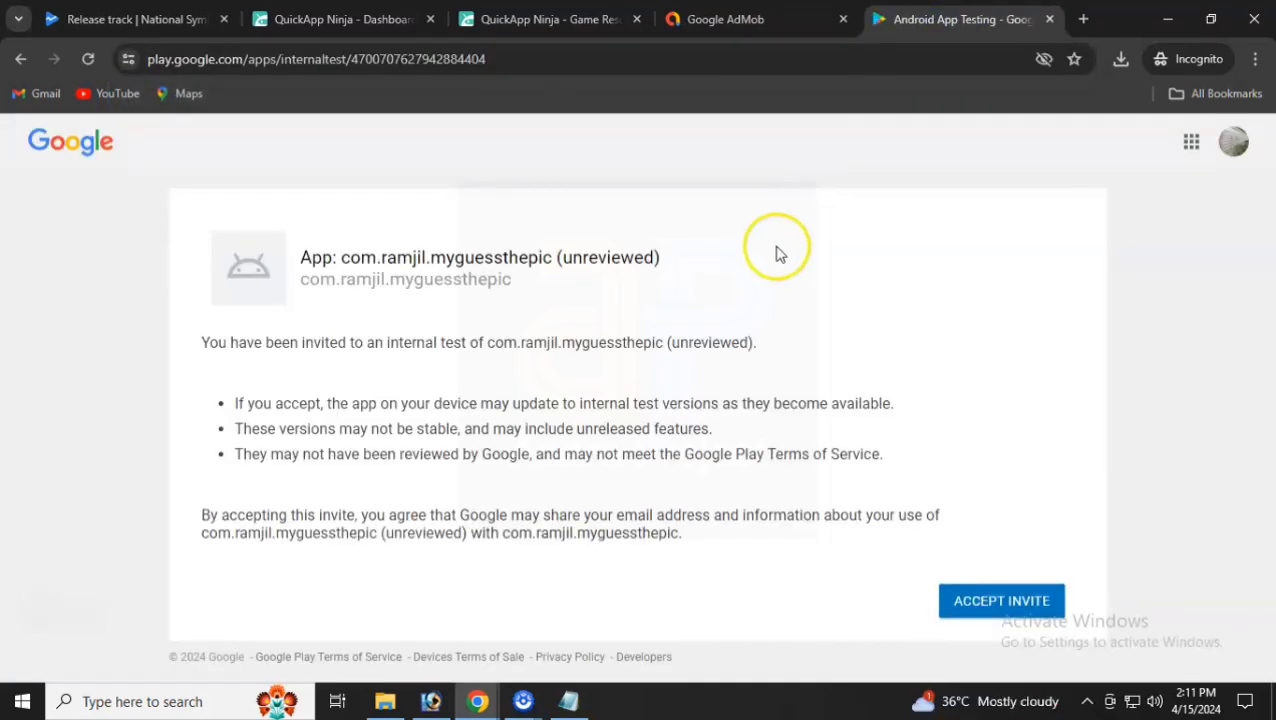
{"action": "left_click_drag", "start_coordinate": [297, 256], "coordinate": [485, 256]}
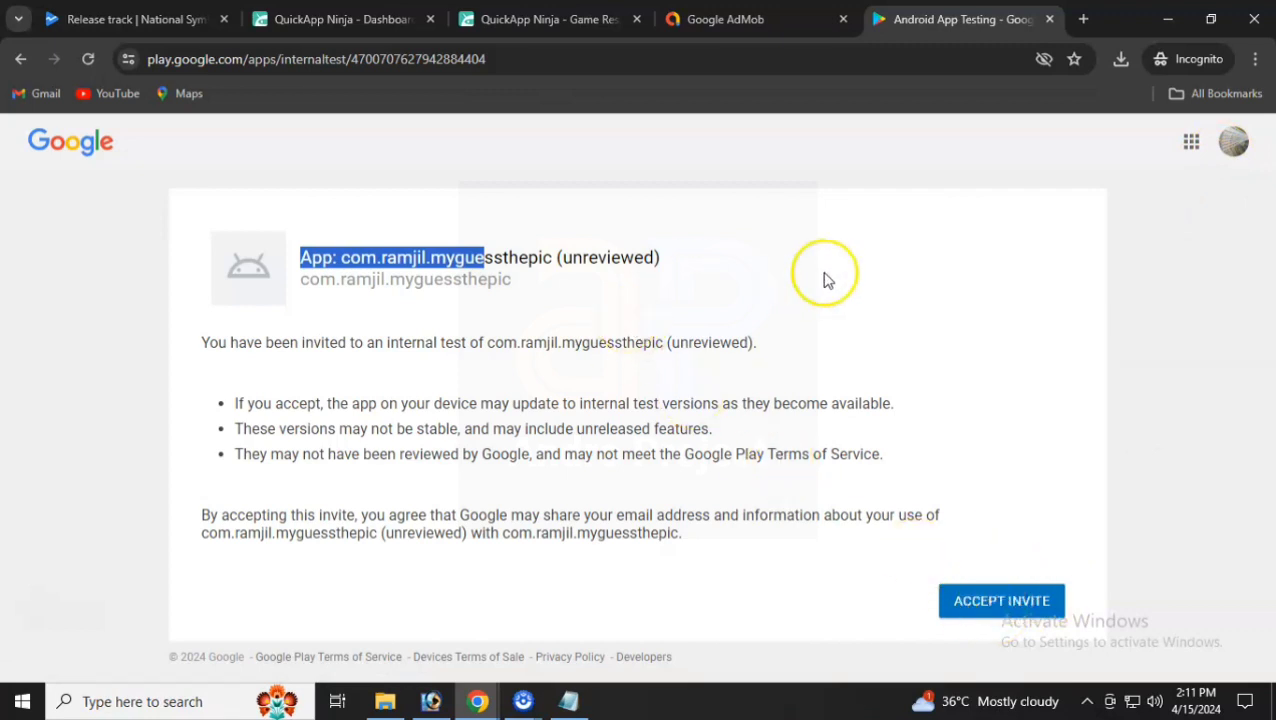
{"action": "left_click", "coordinate": [1049, 19]}
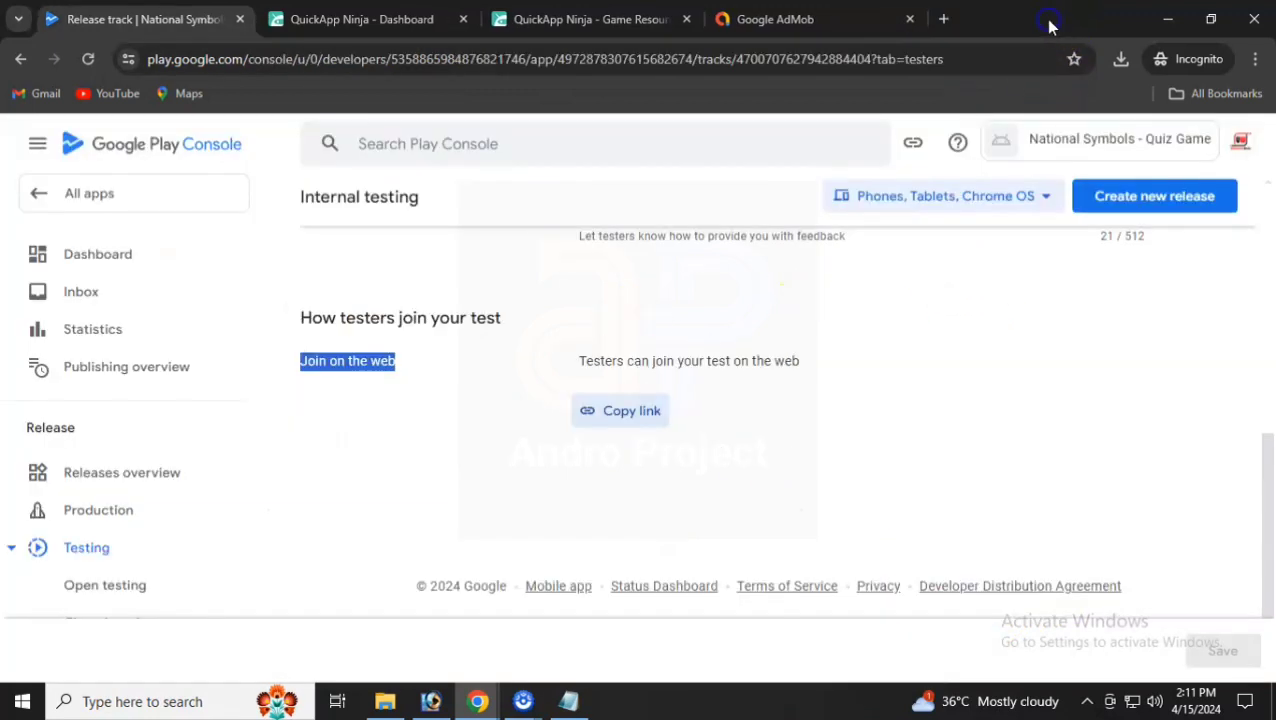
- On the app dashboard, collapse the publishing readiness notice and expand the store listing setup tasks
{"action": "scroll", "coordinate": [515, 362], "scroll_direction": "up", "scroll_amount": 5}
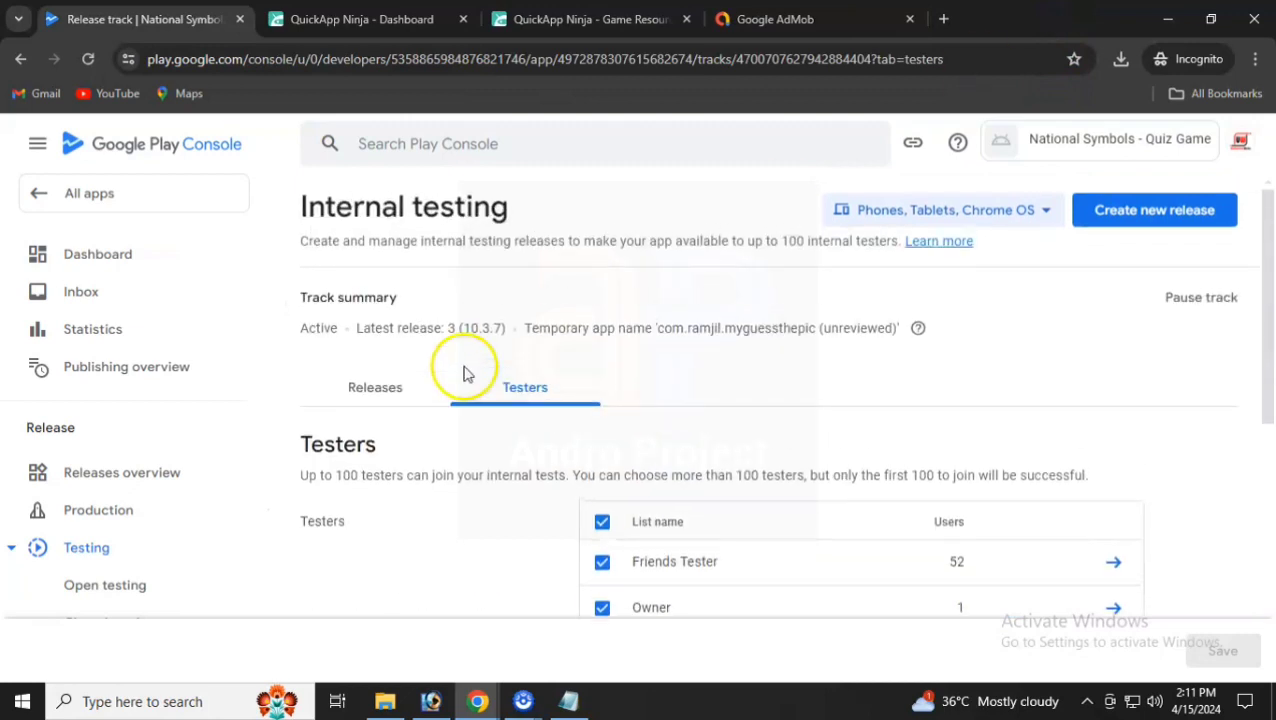
{"action": "left_click", "coordinate": [146, 262]}
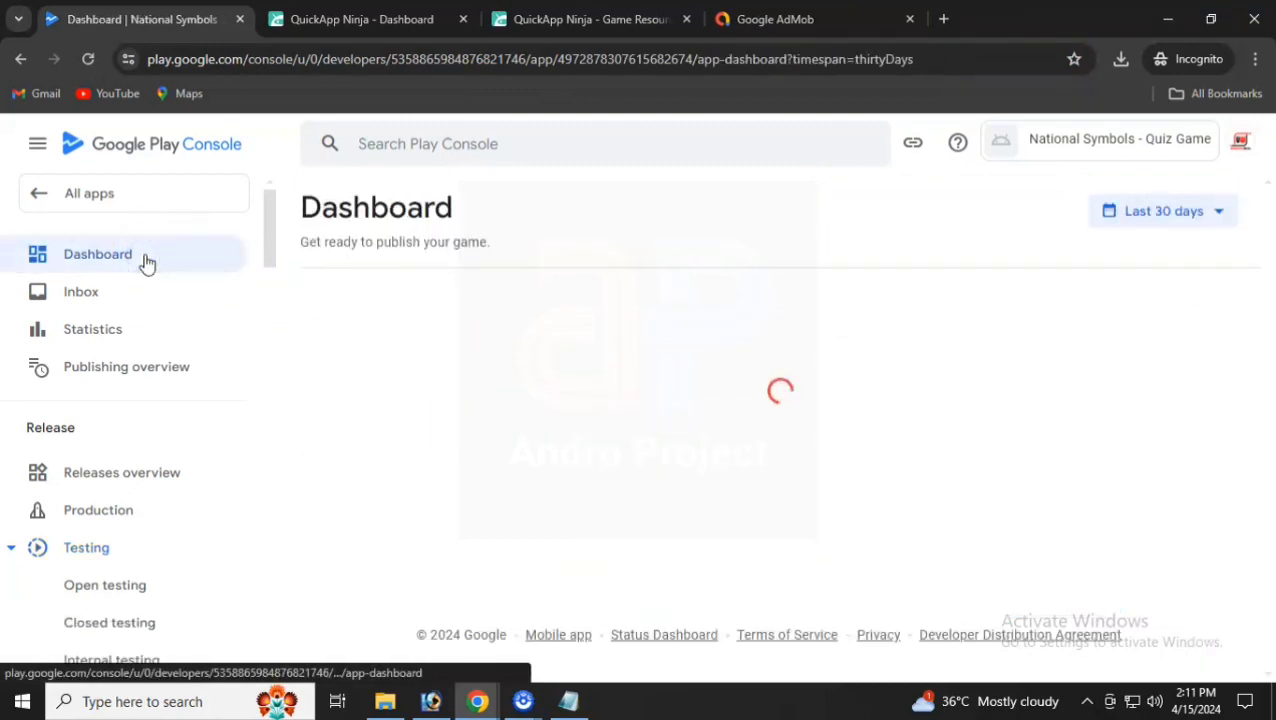
{"action": "left_click", "coordinate": [447, 514]}
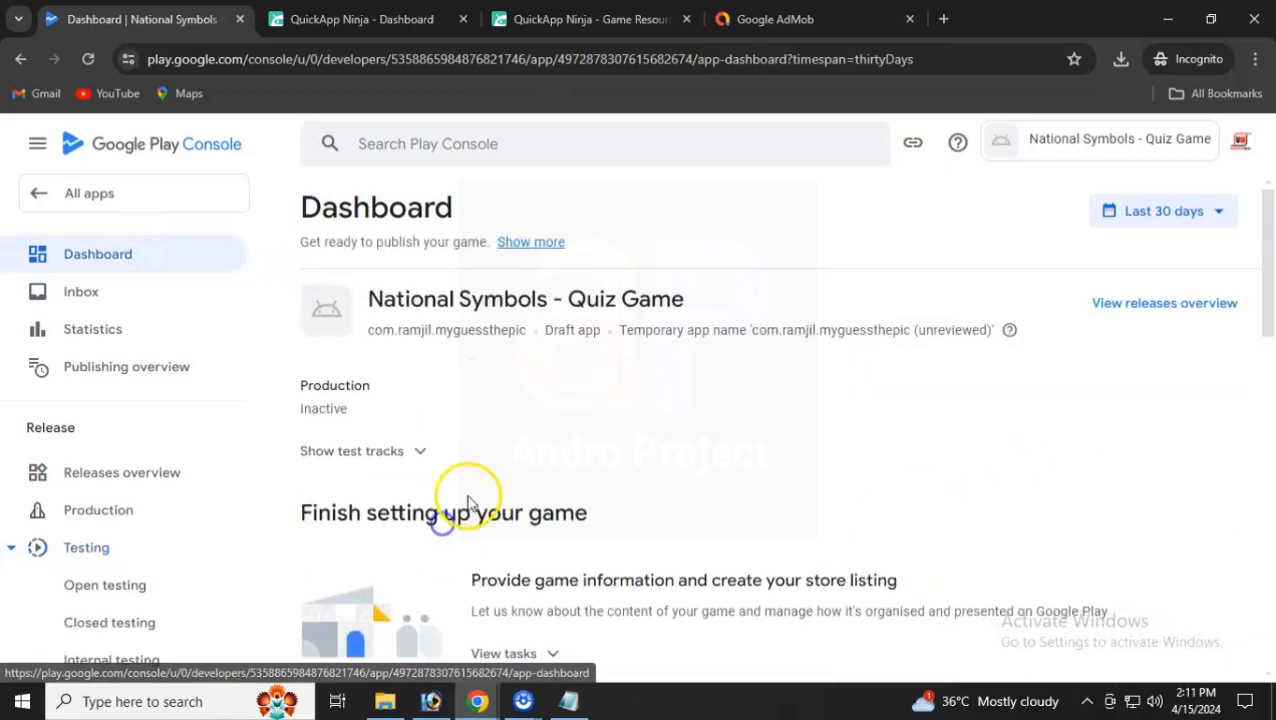
{"action": "scroll", "coordinate": [463, 495], "scroll_direction": "down", "scroll_amount": 2}
{"action": "scroll", "coordinate": [463, 495], "scroll_direction": "up", "scroll_amount": 2}
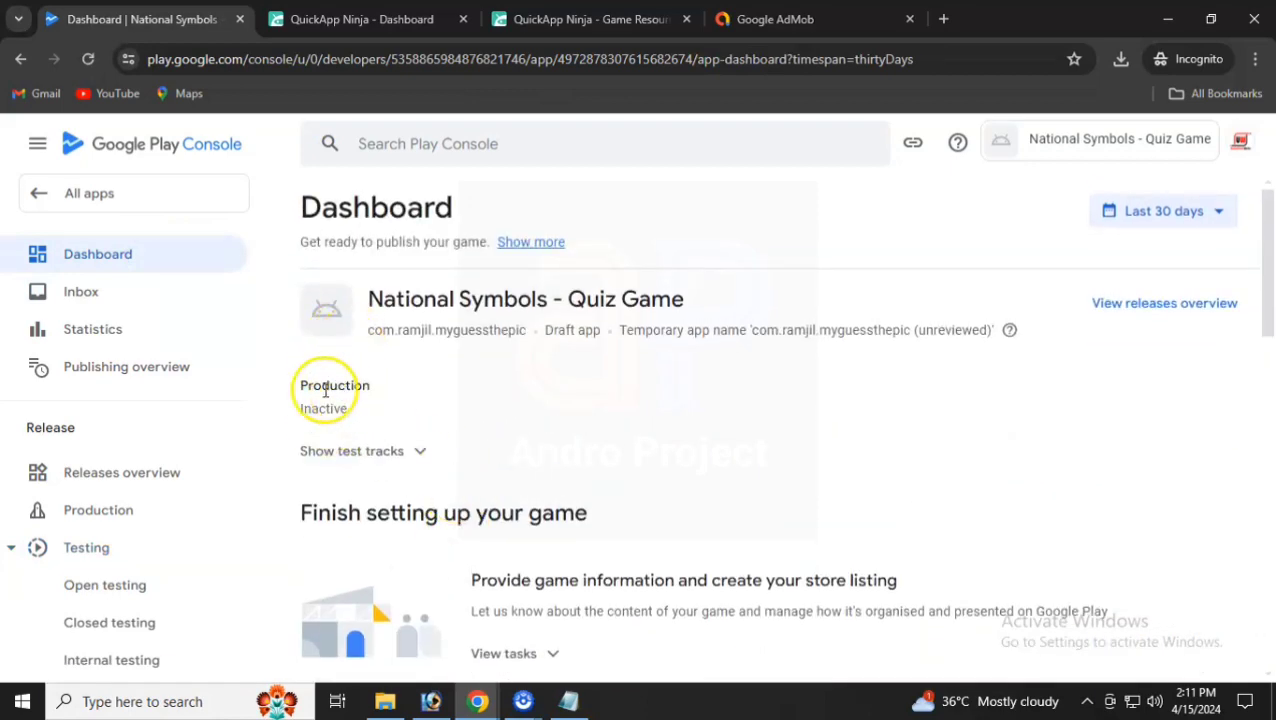
{"action": "scroll", "coordinate": [400, 447], "scroll_direction": "down", "scroll_amount": 2}
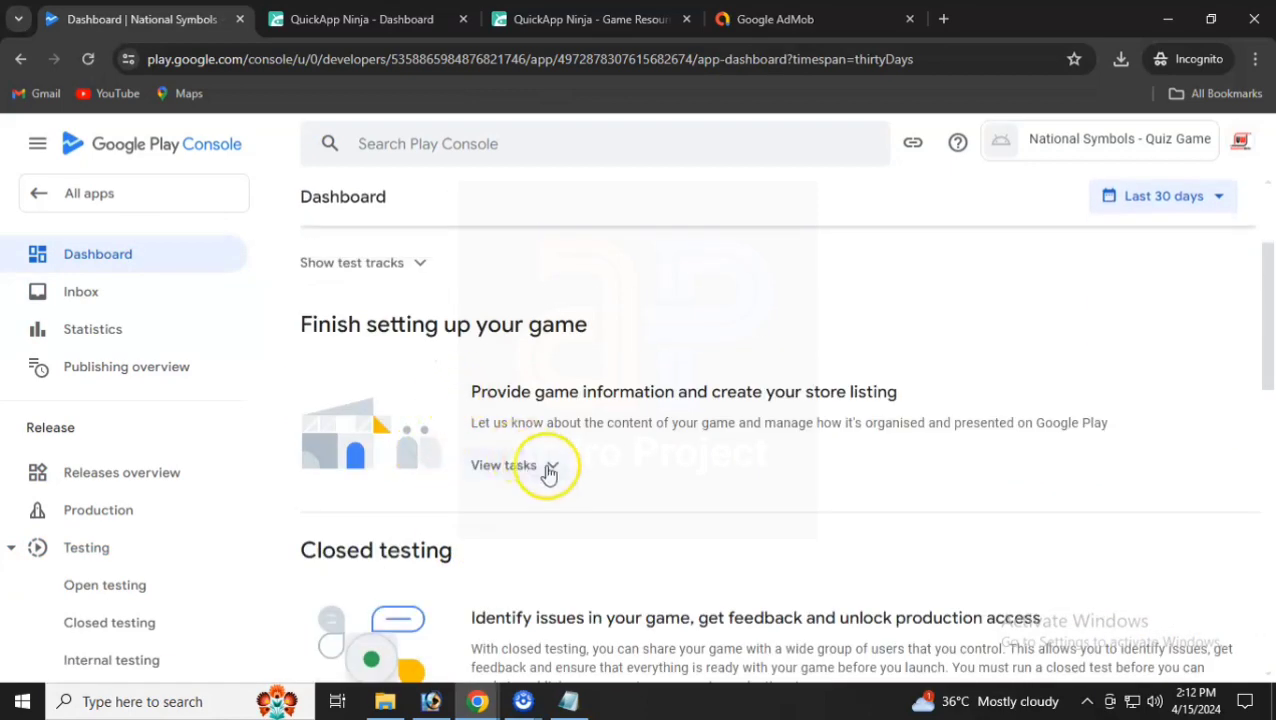
{"action": "left_click", "coordinate": [552, 466]}
{"action": "scroll", "coordinate": [540, 474], "scroll_direction": "down", "scroll_amount": 2}
{"action": "scroll", "coordinate": [558, 475], "scroll_direction": "up", "scroll_amount": 4}
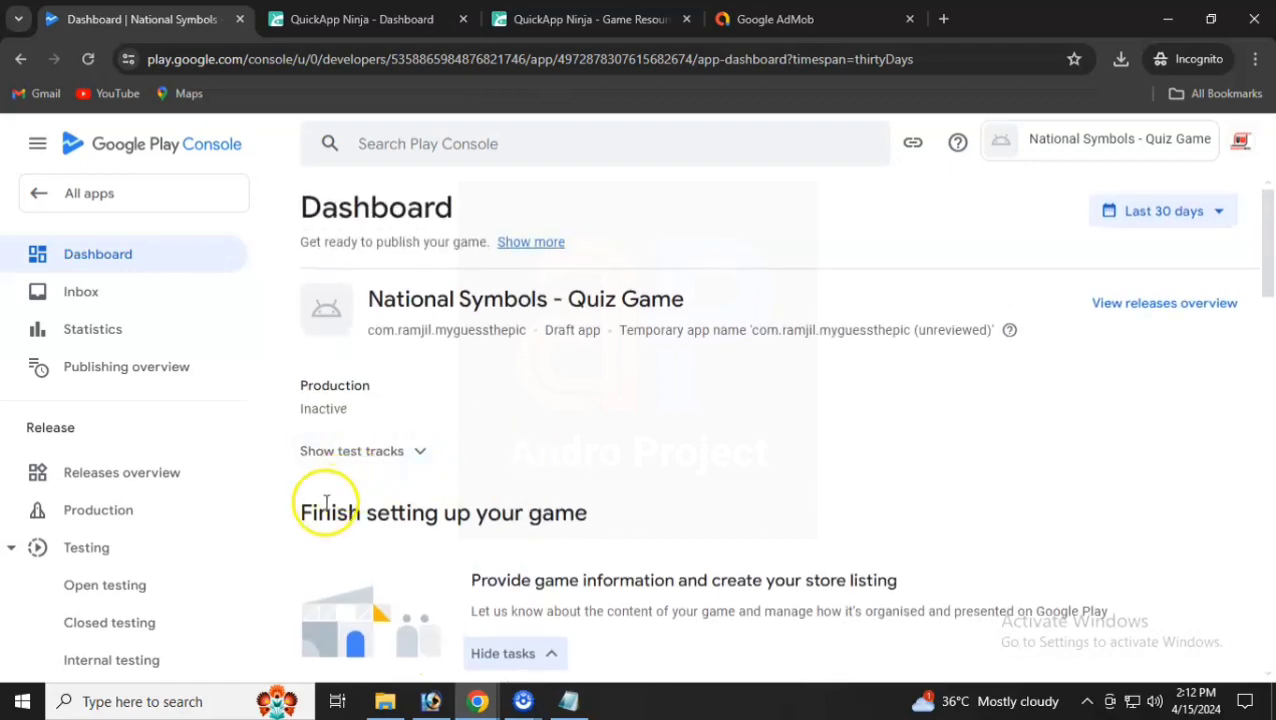
{"action": "scroll", "coordinate": [462, 516], "scroll_direction": "down", "scroll_amount": 6}
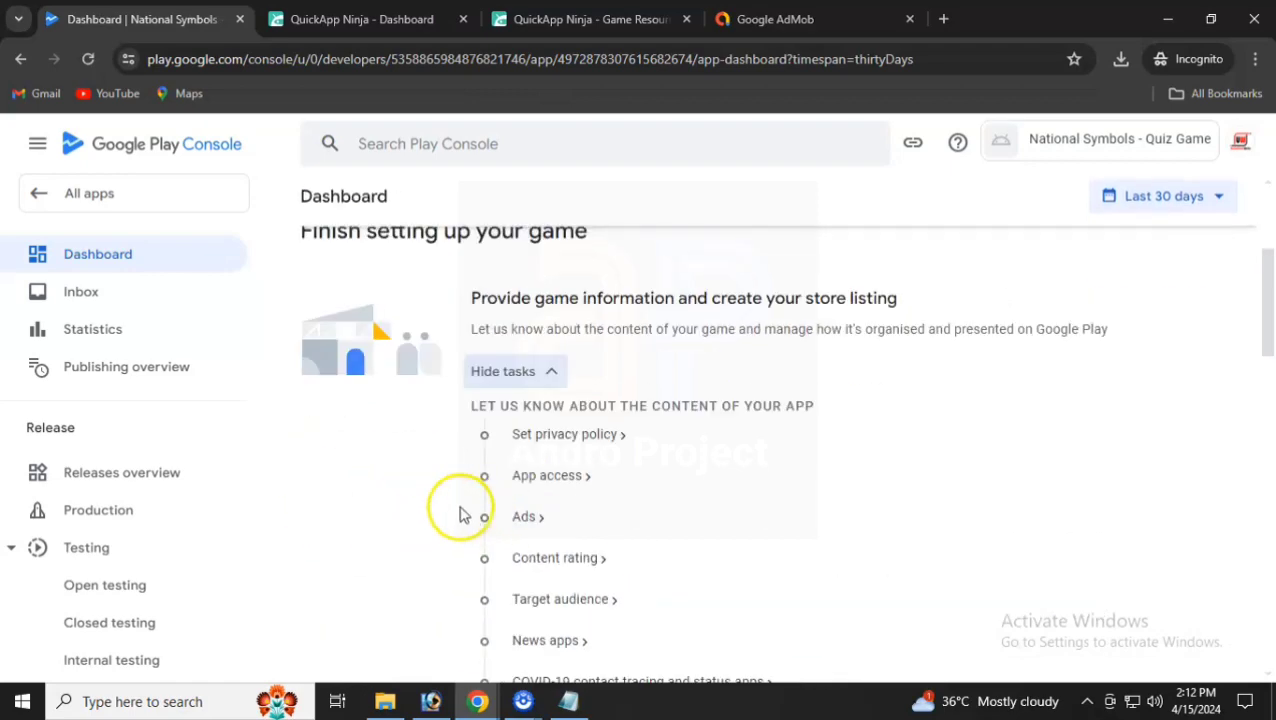
{"action": "scroll", "coordinate": [462, 516], "scroll_direction": "down", "scroll_amount": 10}
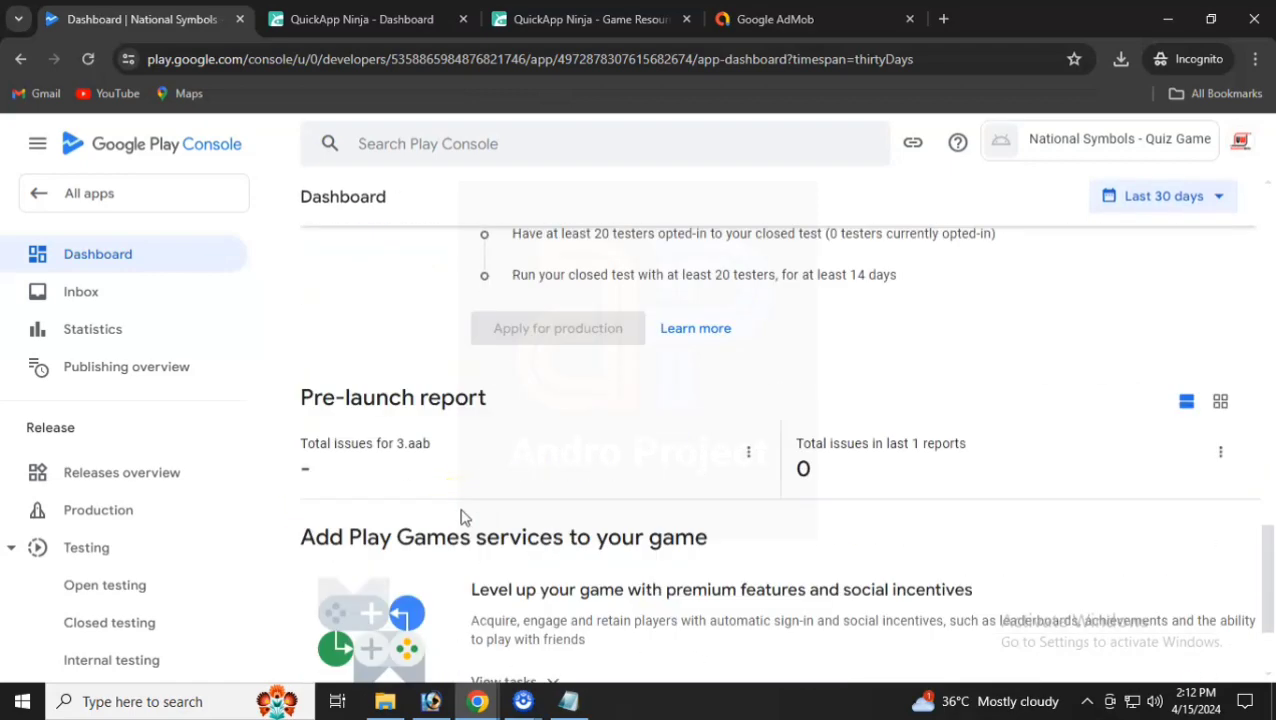
{"action": "scroll", "coordinate": [466, 522], "scroll_direction": "up", "scroll_amount": 15}
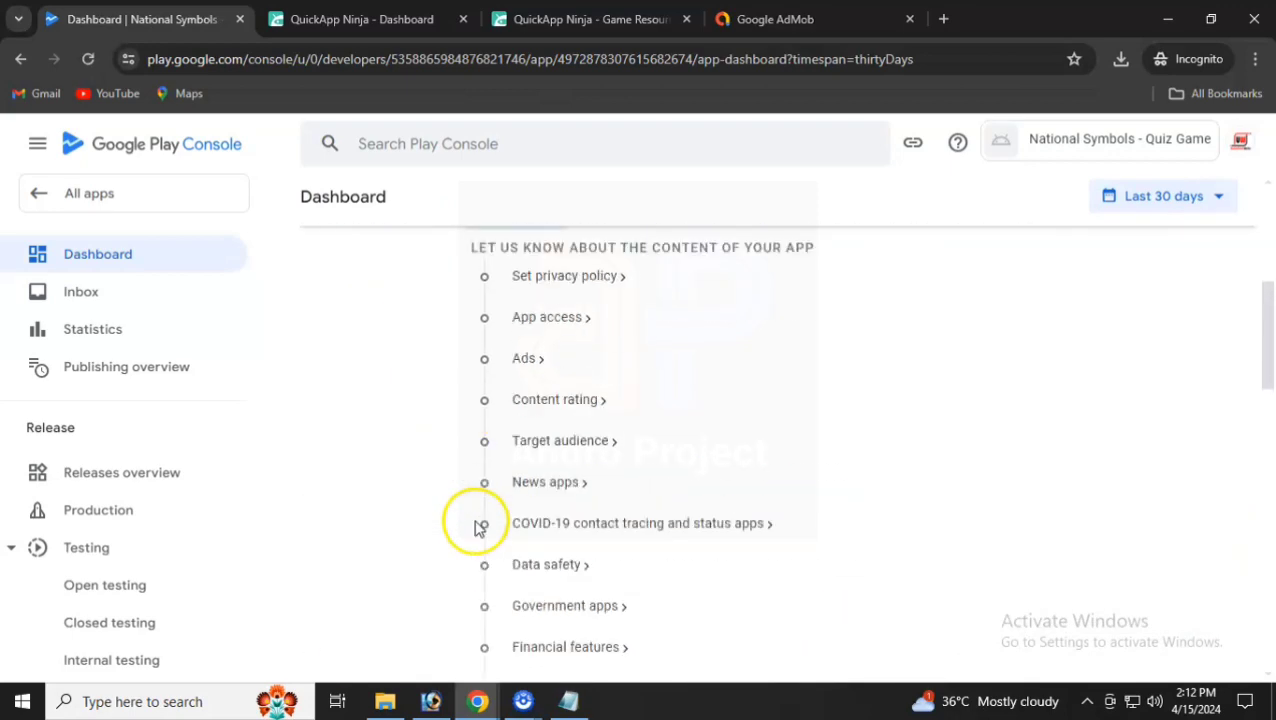
- Review each test track's status and the closed testing setup tasks, including countries and regions
{"action": "left_click", "coordinate": [421, 450]}
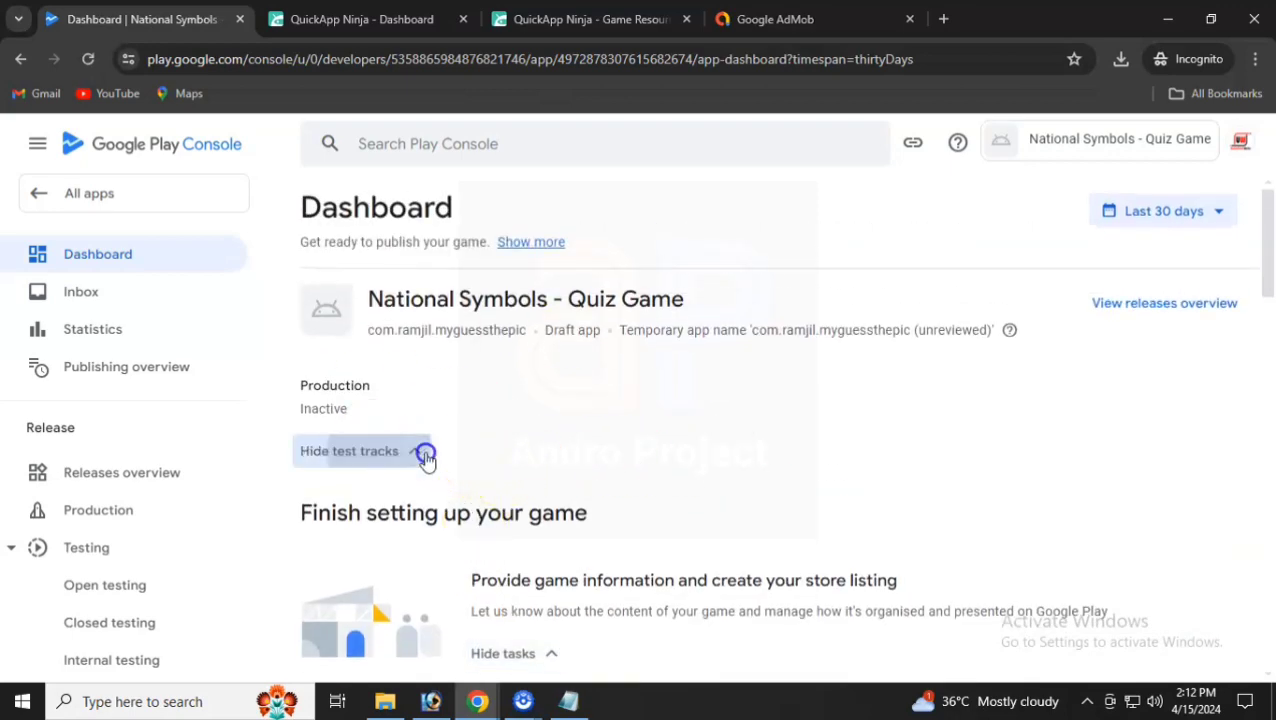
{"action": "double_click", "coordinate": [611, 579]}
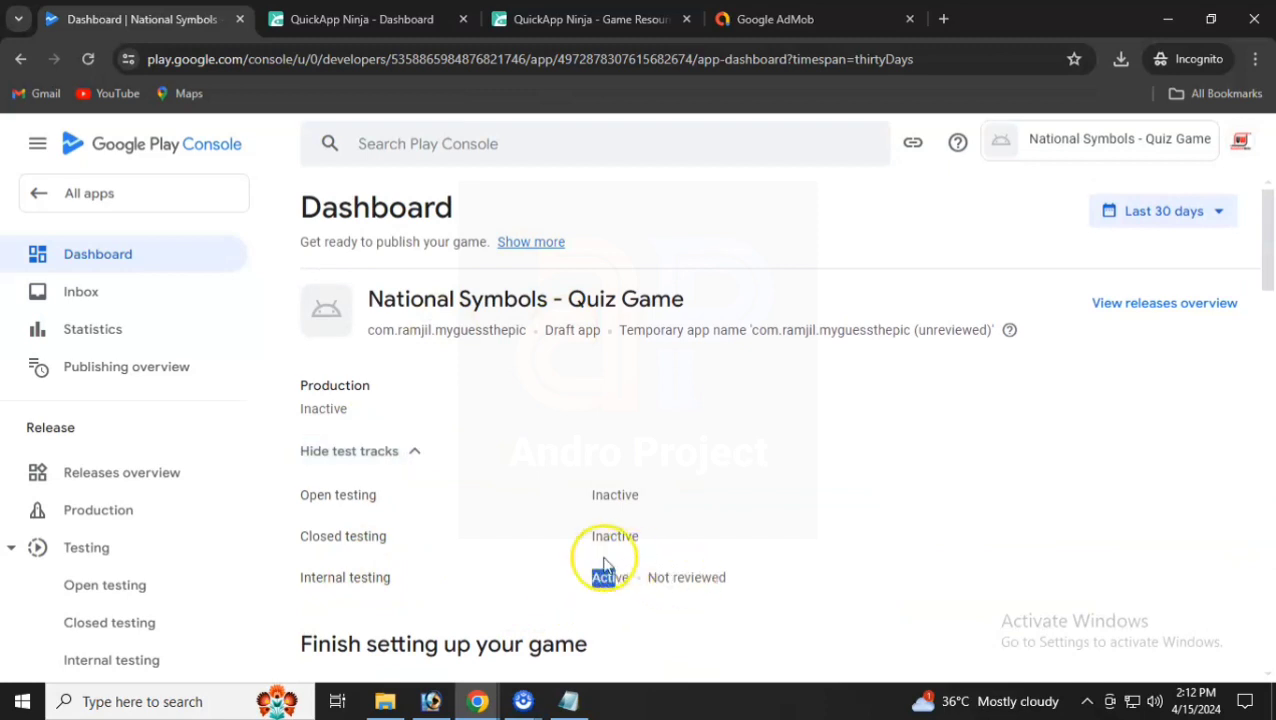
{"action": "left_click_drag", "start_coordinate": [327, 536], "coordinate": [402, 537]}
{"action": "scroll", "coordinate": [444, 531], "scroll_direction": "down", "scroll_amount": 4}
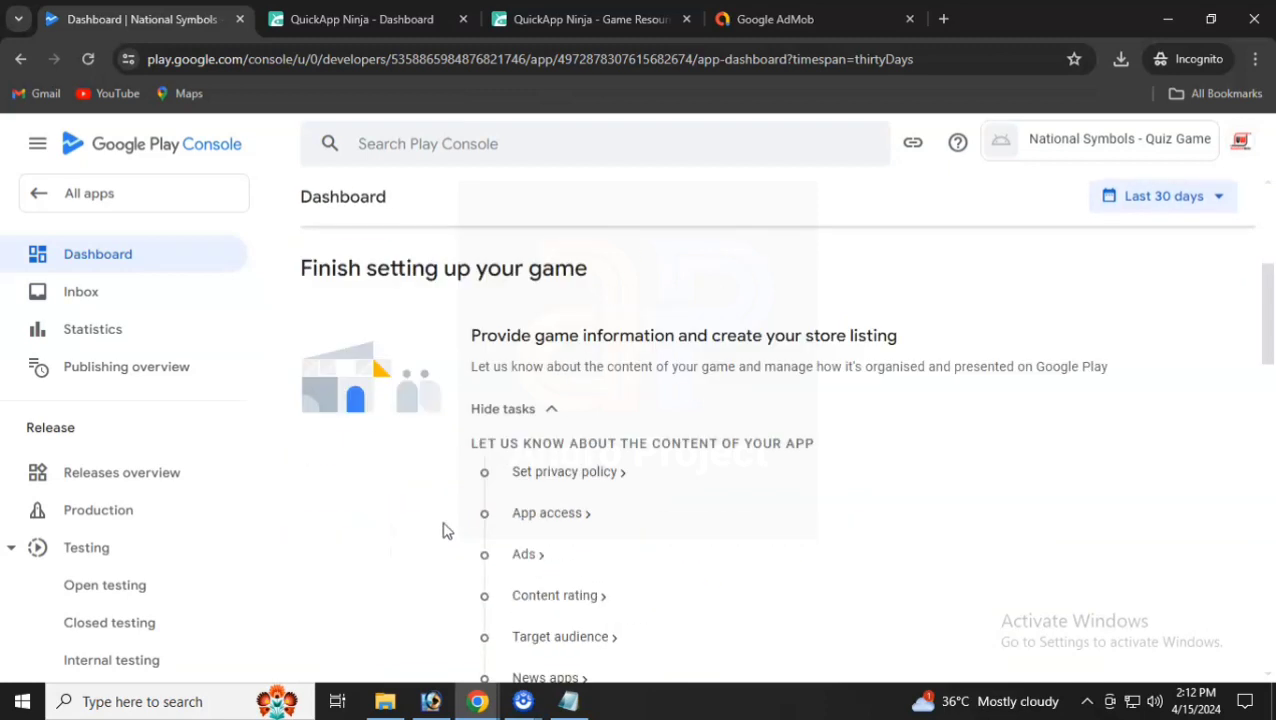
{"action": "scroll", "coordinate": [590, 340], "scroll_direction": "down", "scroll_amount": 3}
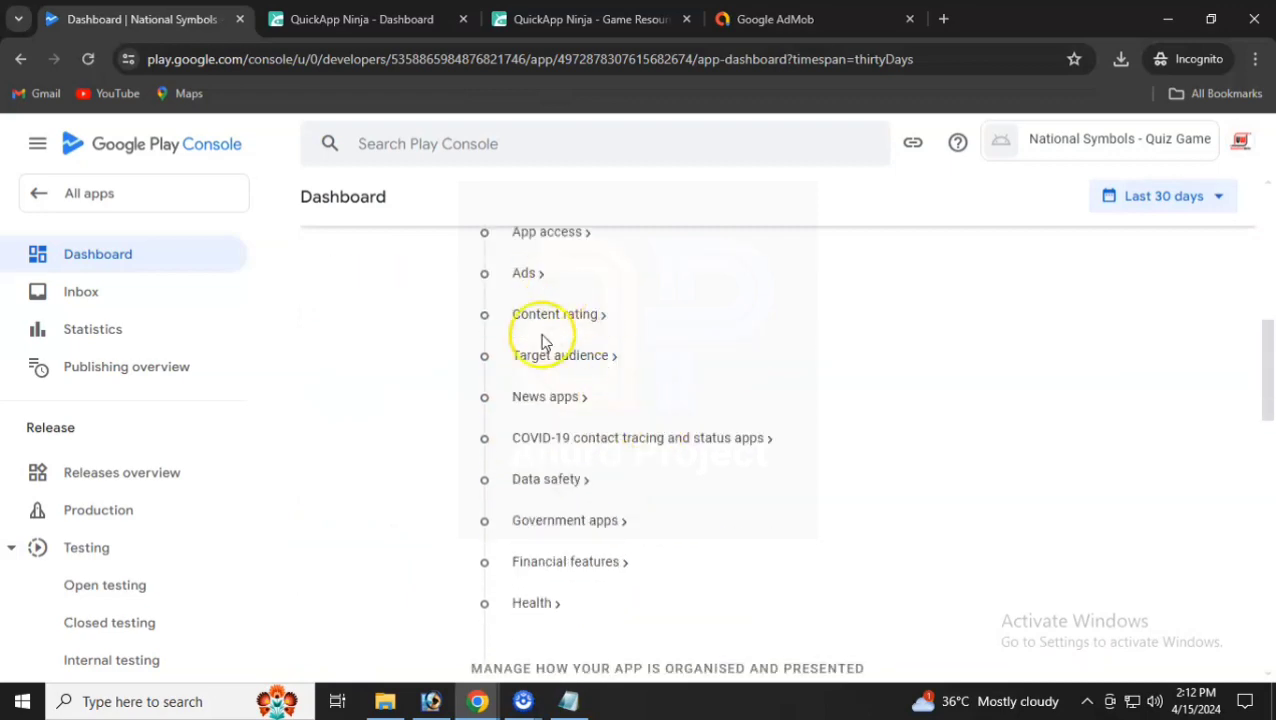
{"action": "scroll", "coordinate": [541, 450], "scroll_direction": "down", "scroll_amount": 2}
{"action": "scroll", "coordinate": [541, 484], "scroll_direction": "down", "scroll_amount": 4}
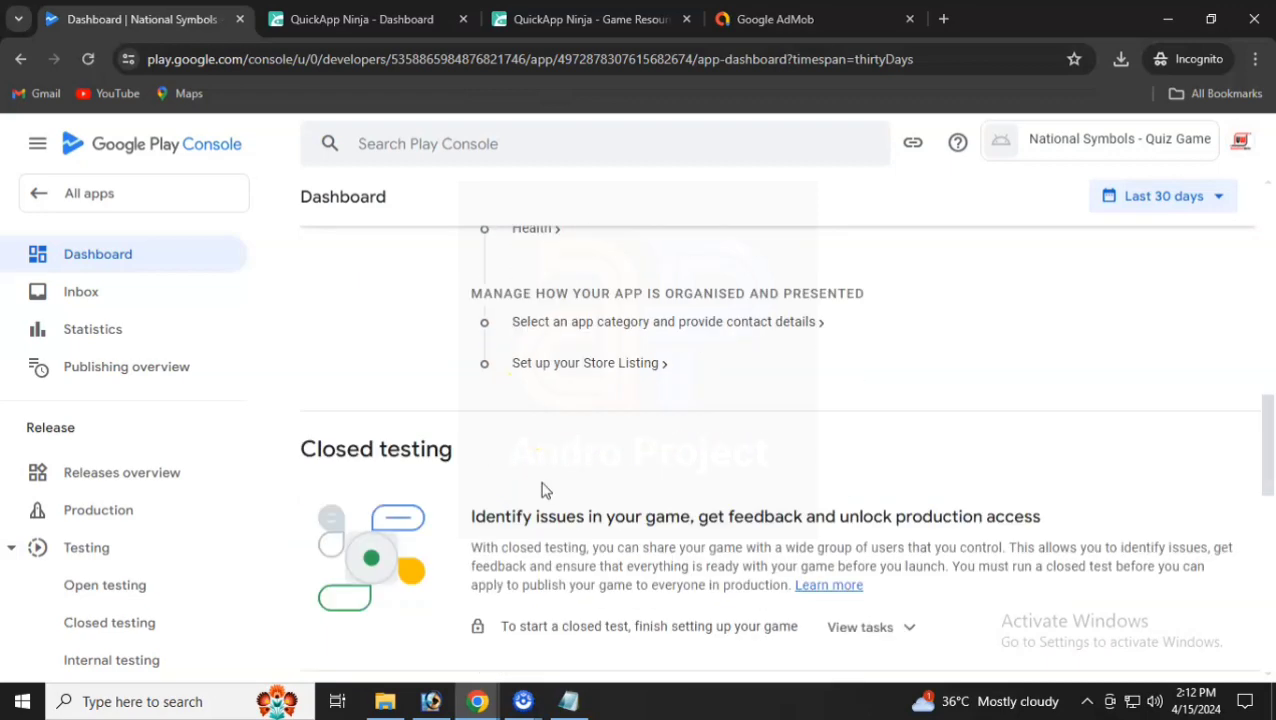
{"action": "left_click", "coordinate": [900, 442]}
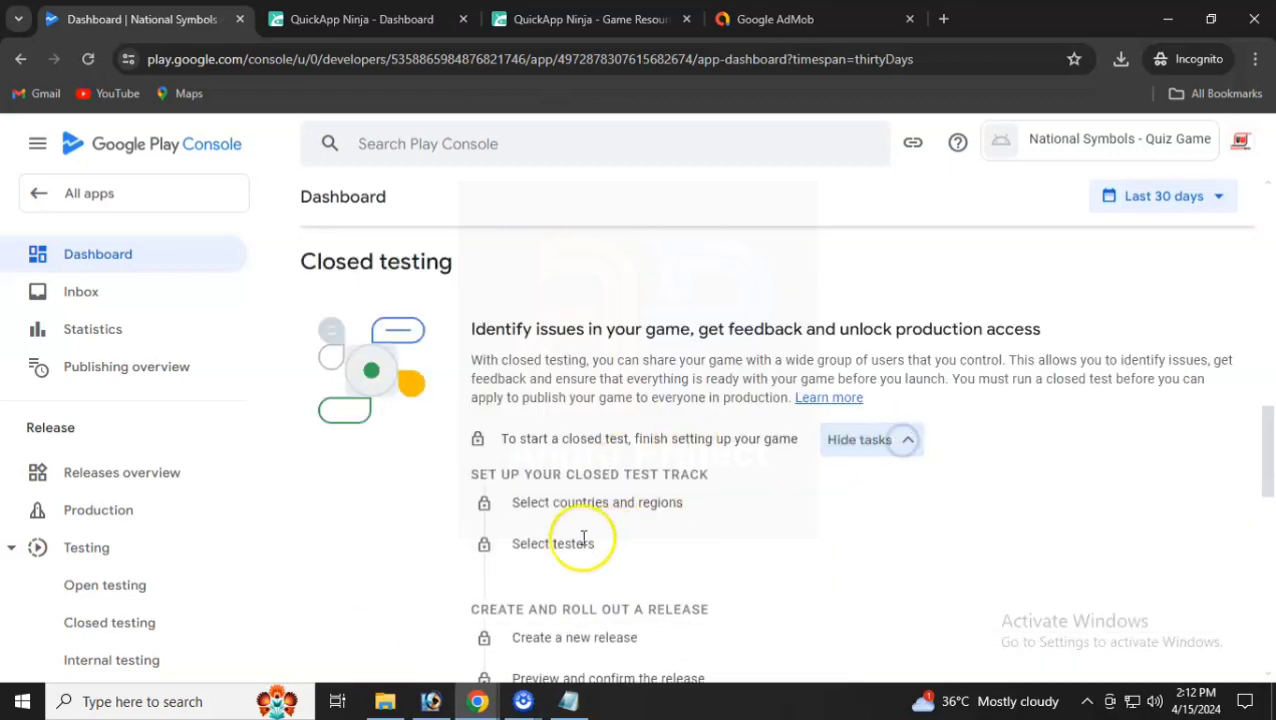
{"action": "left_click_drag", "start_coordinate": [551, 502], "coordinate": [643, 498]}
{"action": "triple_click", "coordinate": [608, 506]}
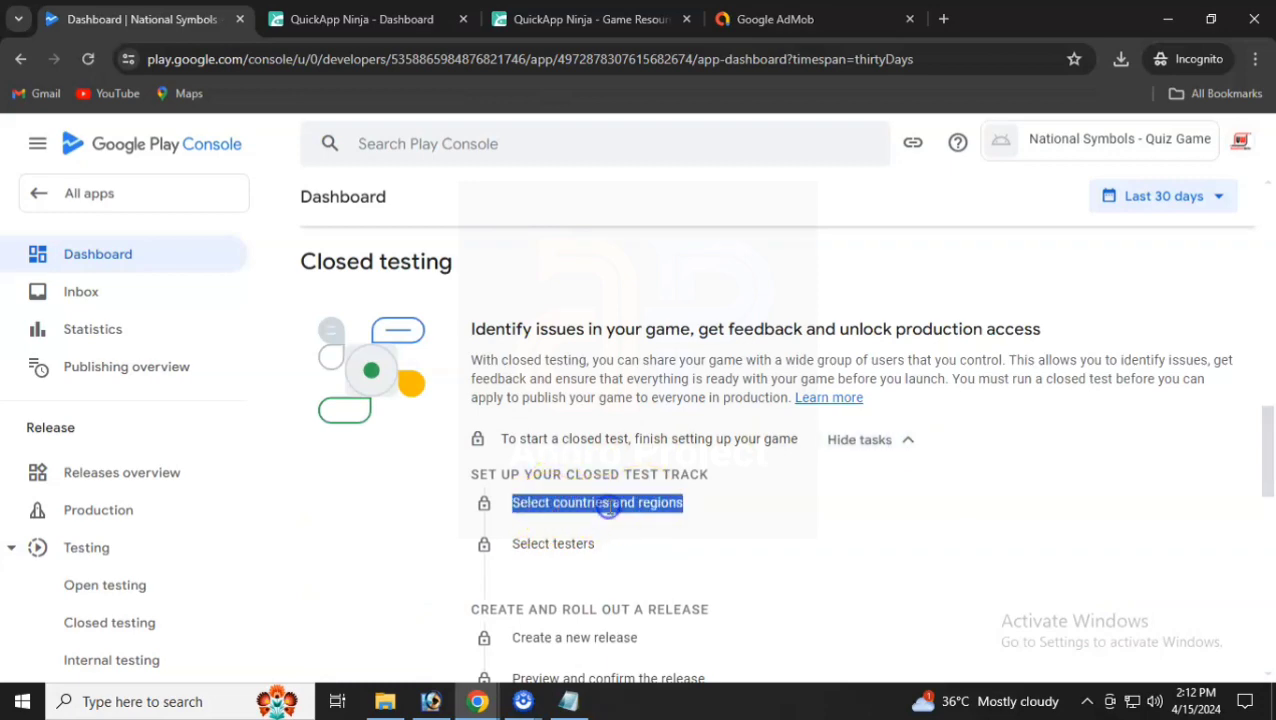
{"action": "scroll", "coordinate": [610, 510], "scroll_direction": "up", "scroll_amount": 5}
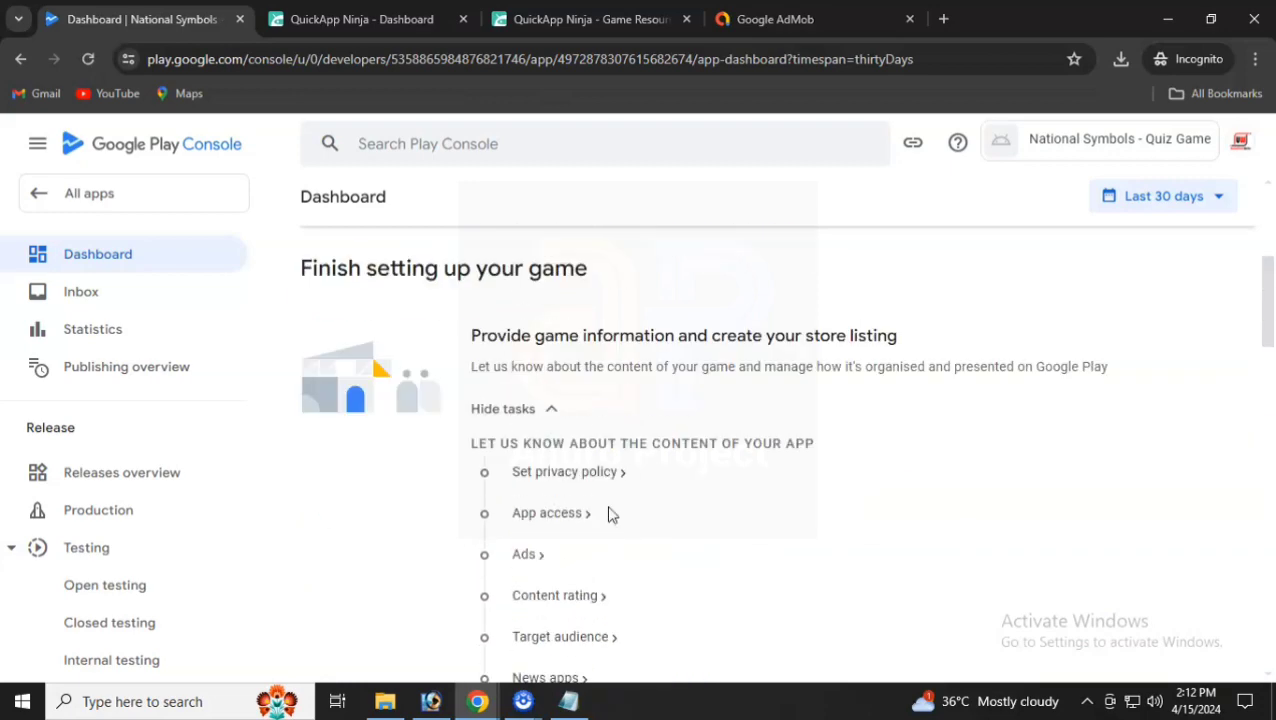
- Open the Privacy policy setting and copy the Privacy Policy Url from QuickApp Ninja Game Resources
{"action": "left_click", "coordinate": [564, 473]}
{"action": "left_click", "coordinate": [444, 424]}
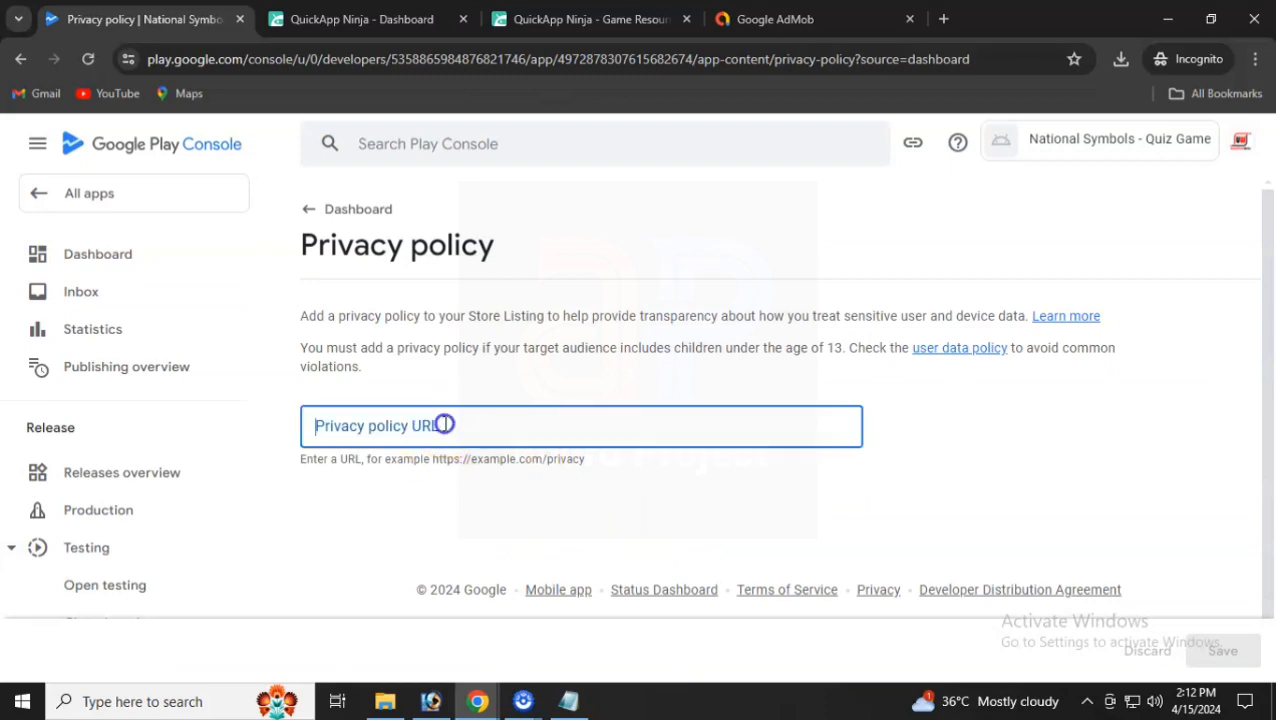
{"action": "left_click", "coordinate": [372, 20]}
{"action": "left_click", "coordinate": [540, 19]}
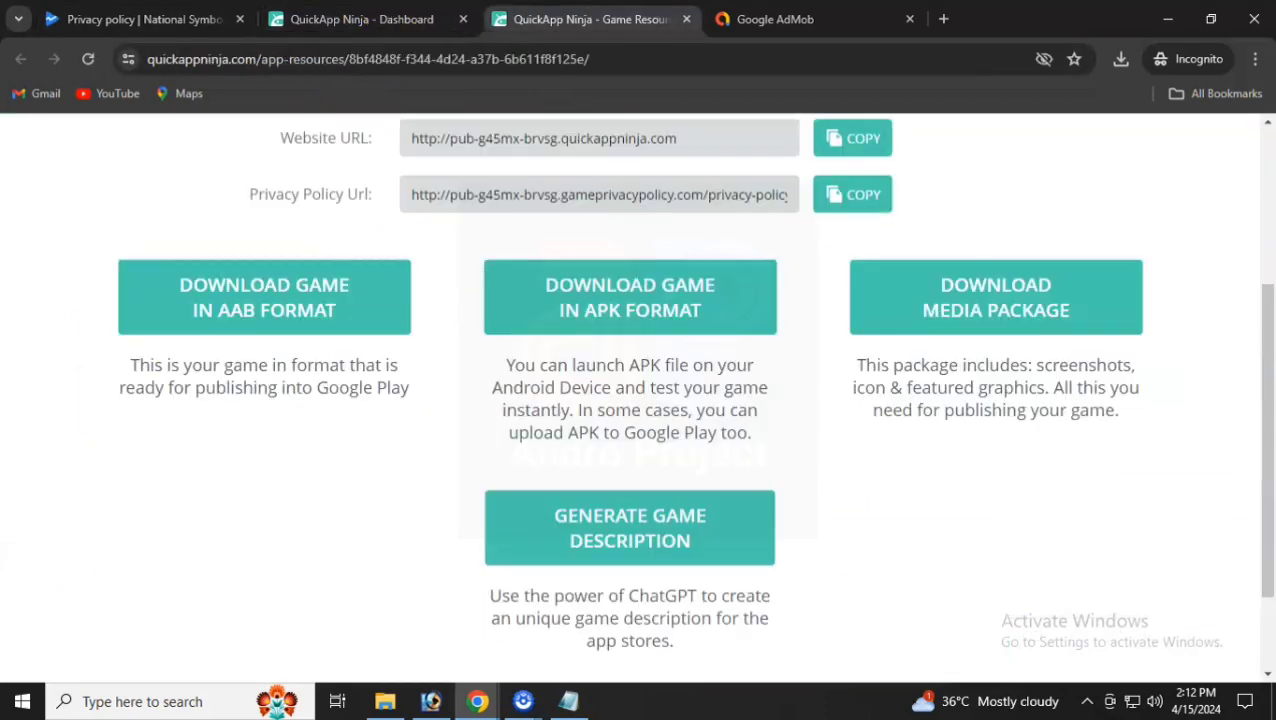
{"action": "scroll", "coordinate": [512, 458], "scroll_direction": "up", "scroll_amount": 3}
{"action": "left_click_drag", "start_coordinate": [256, 490], "coordinate": [817, 488]}
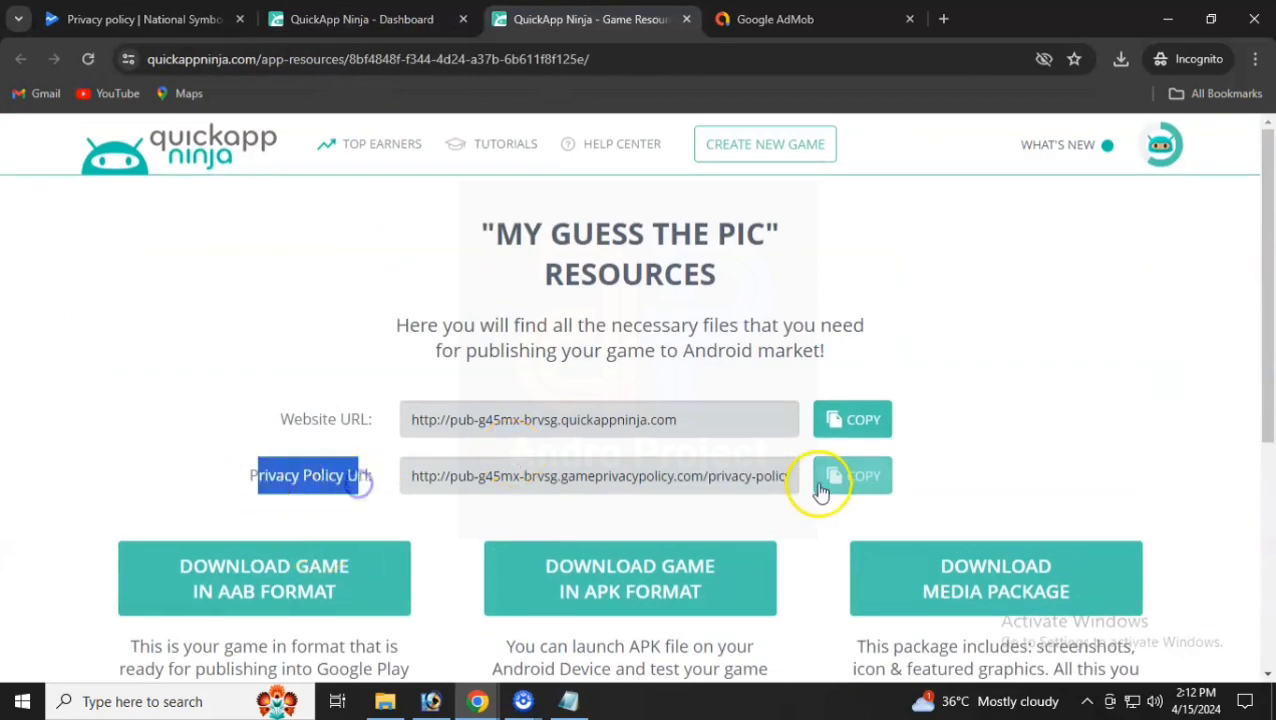
{"action": "left_click", "coordinate": [860, 482]}
{"action": "left_click", "coordinate": [420, 20]}
{"action": "left_click", "coordinate": [770, 19]}
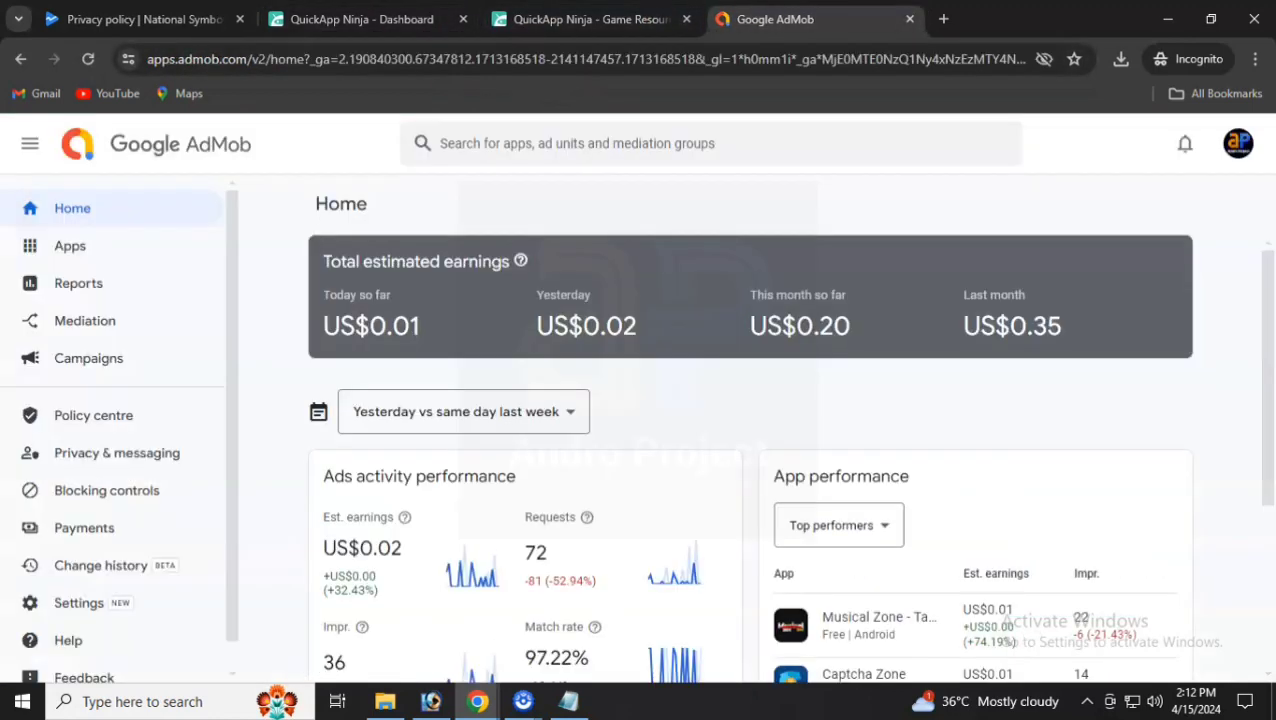
{"action": "left_click", "coordinate": [190, 19]}
- Paste the gameprivacypolicy.com address into the Privacy policy URL field and save it
{"action": "left_click", "coordinate": [570, 426]}
{"action": "key", "text": "ctrl+v"}
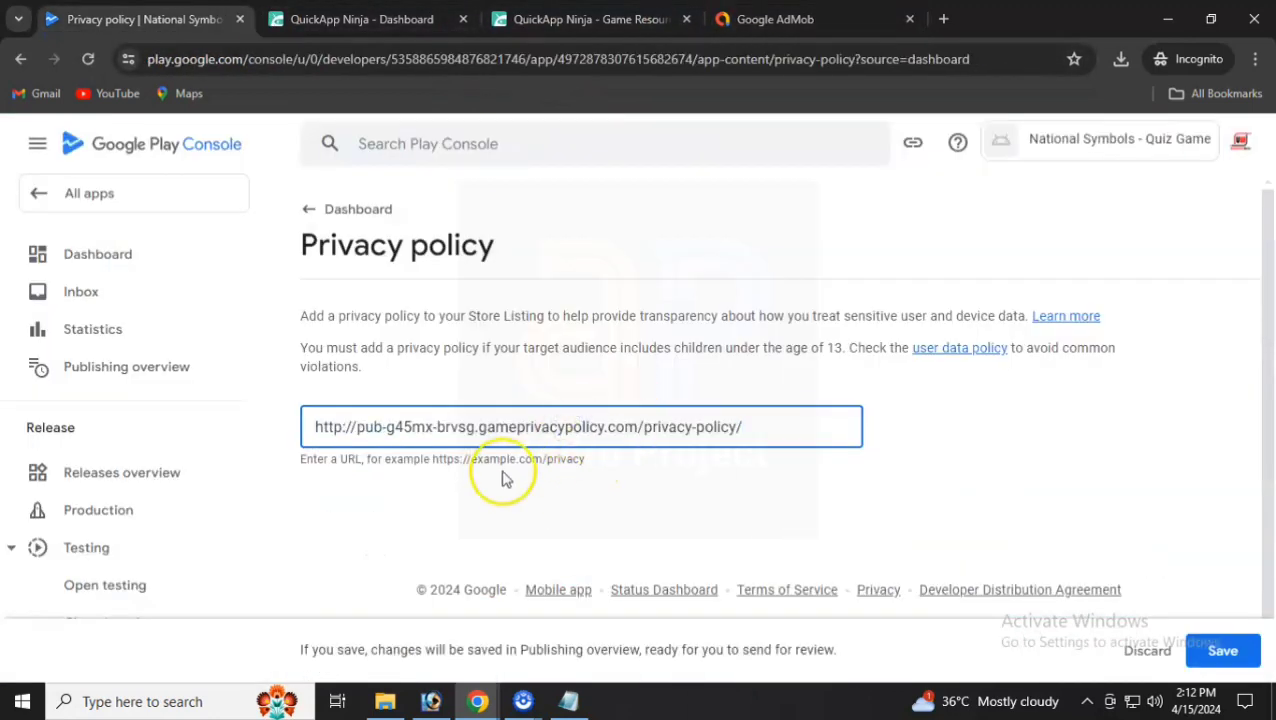
{"action": "left_click", "coordinate": [1215, 650]}
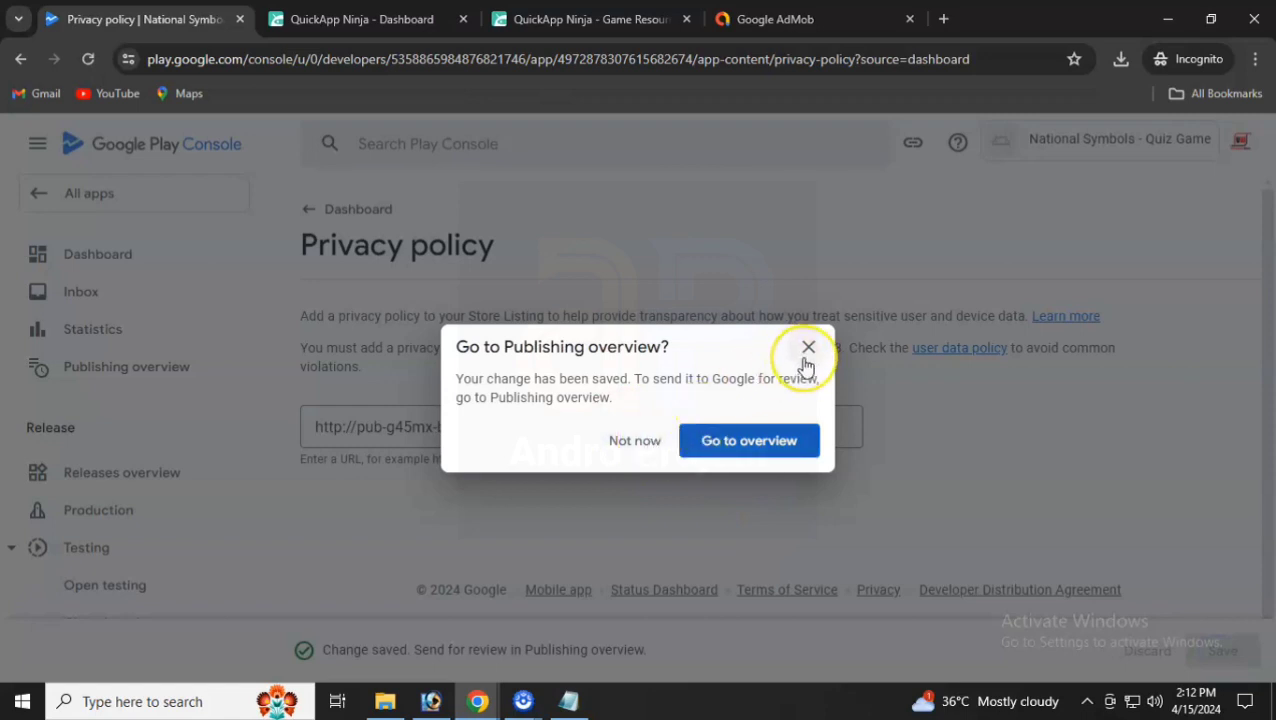
{"action": "left_click", "coordinate": [640, 442]}
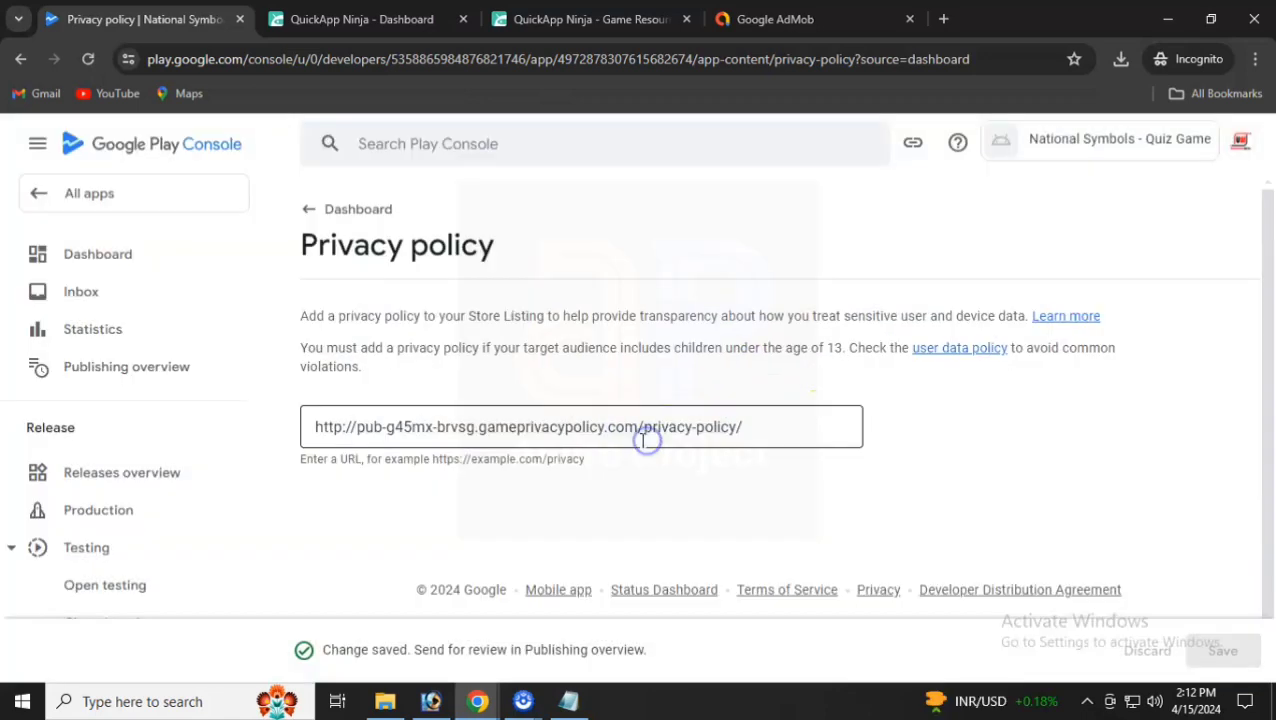
- Declare in App access that all functionality is available without restrictions, and save
{"action": "left_click", "coordinate": [318, 210]}
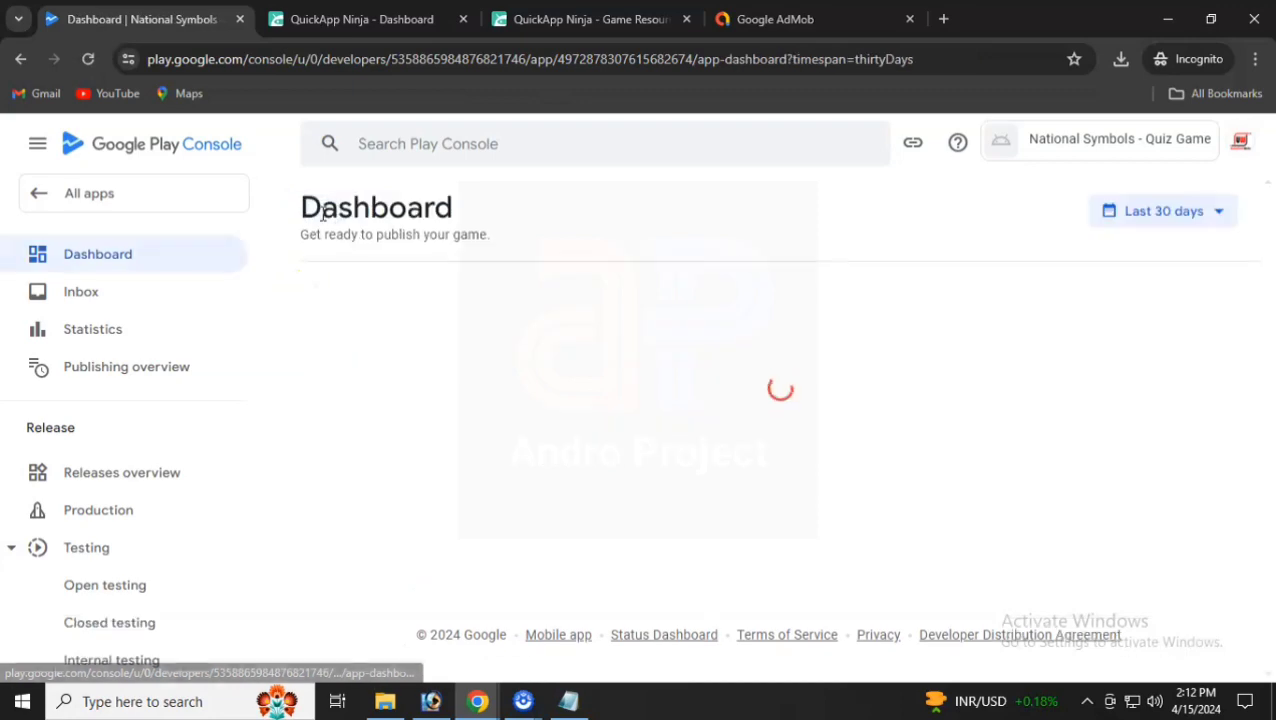
{"action": "scroll", "coordinate": [473, 339], "scroll_direction": "down", "scroll_amount": 2}
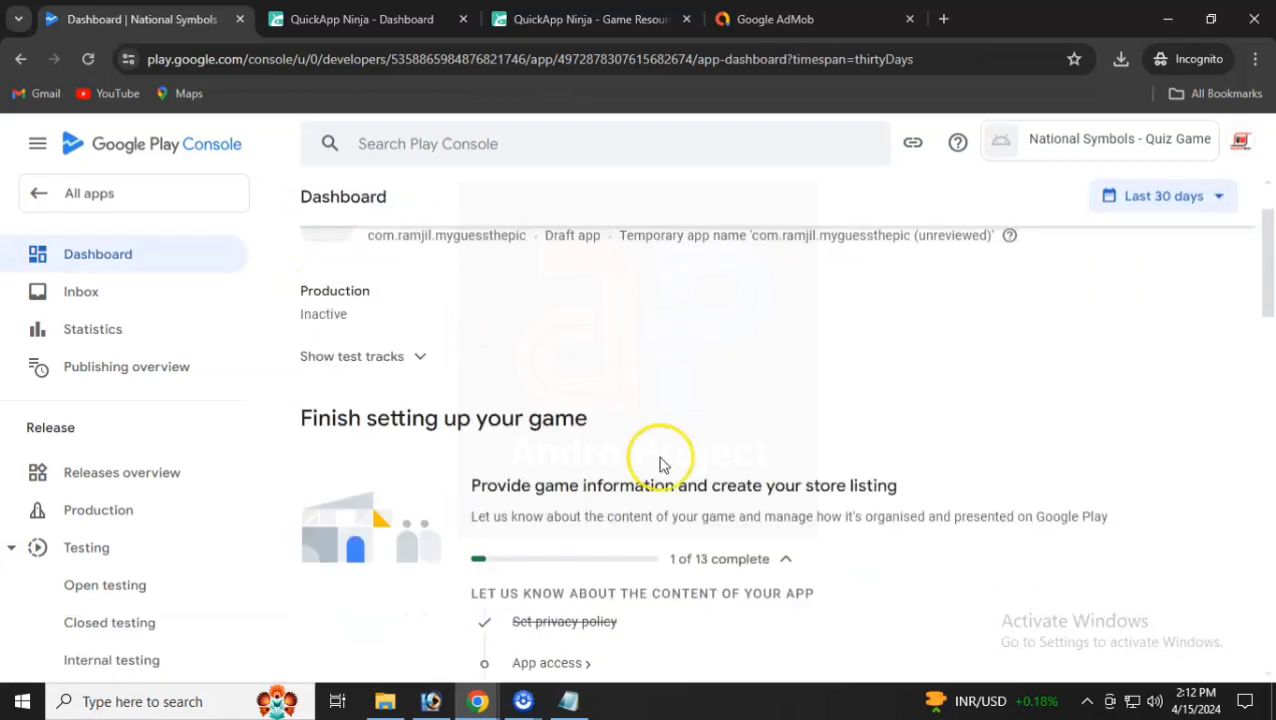
{"action": "scroll", "coordinate": [680, 475], "scroll_direction": "down", "scroll_amount": 1}
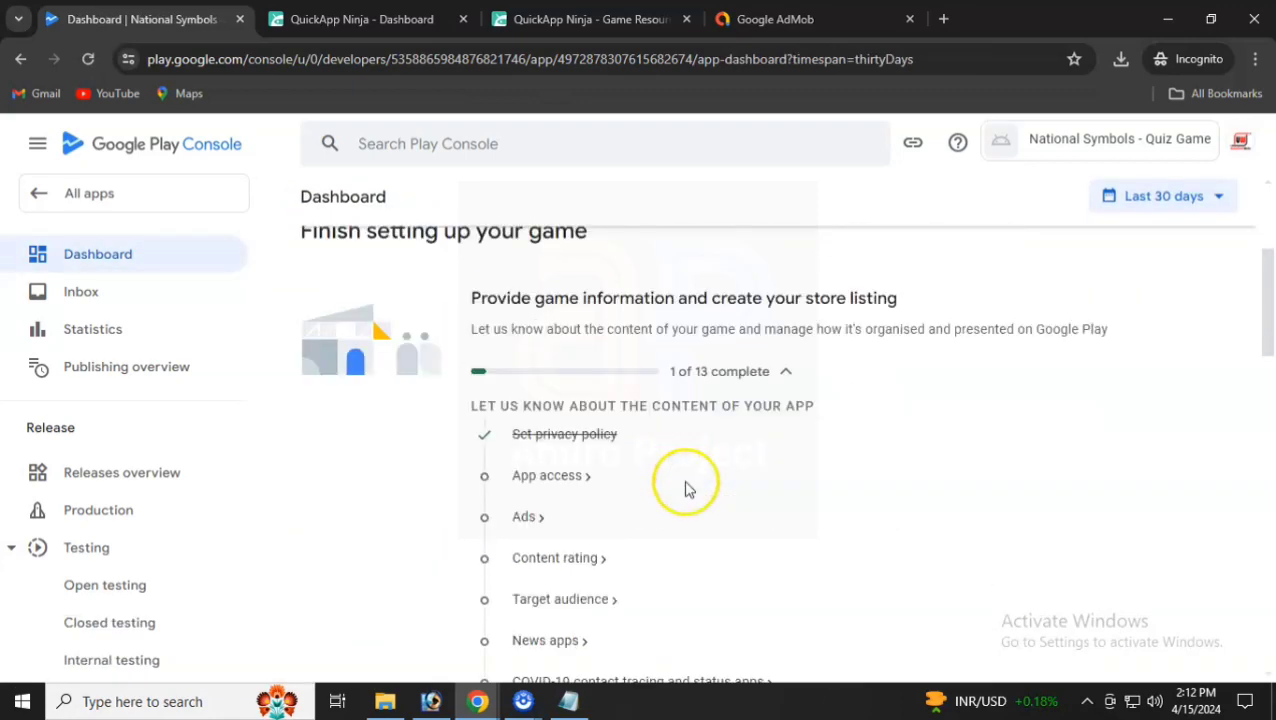
{"action": "left_click", "coordinate": [547, 476]}
{"action": "scroll", "coordinate": [548, 478], "scroll_direction": "down", "scroll_amount": 5}
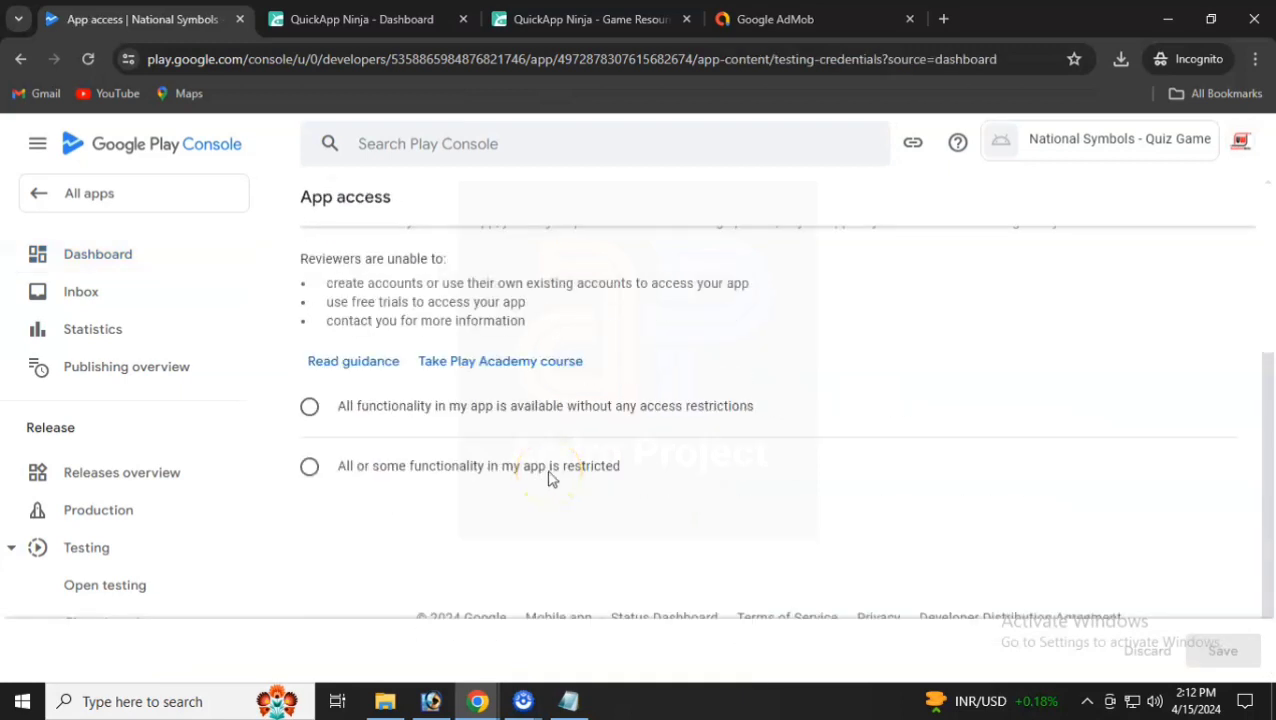
{"action": "left_click", "coordinate": [415, 413]}
{"action": "left_click", "coordinate": [397, 412]}
{"action": "left_click", "coordinate": [1228, 651]}
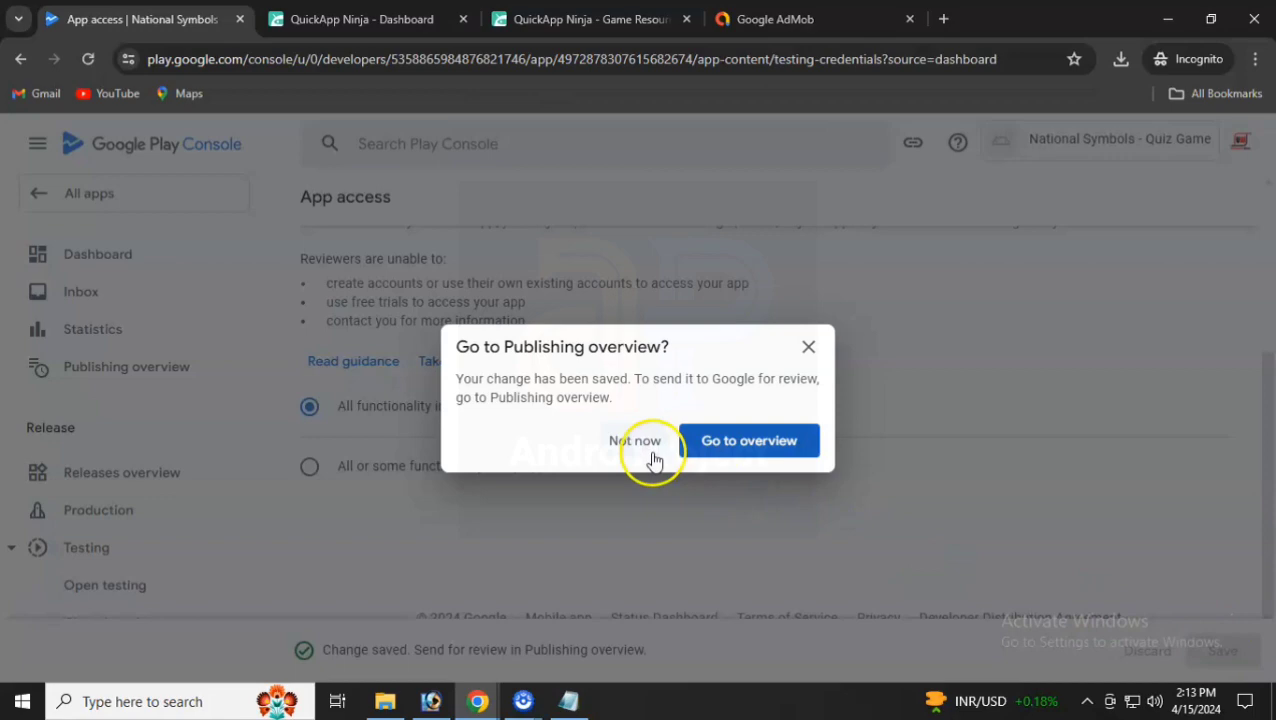
{"action": "left_click", "coordinate": [645, 445]}
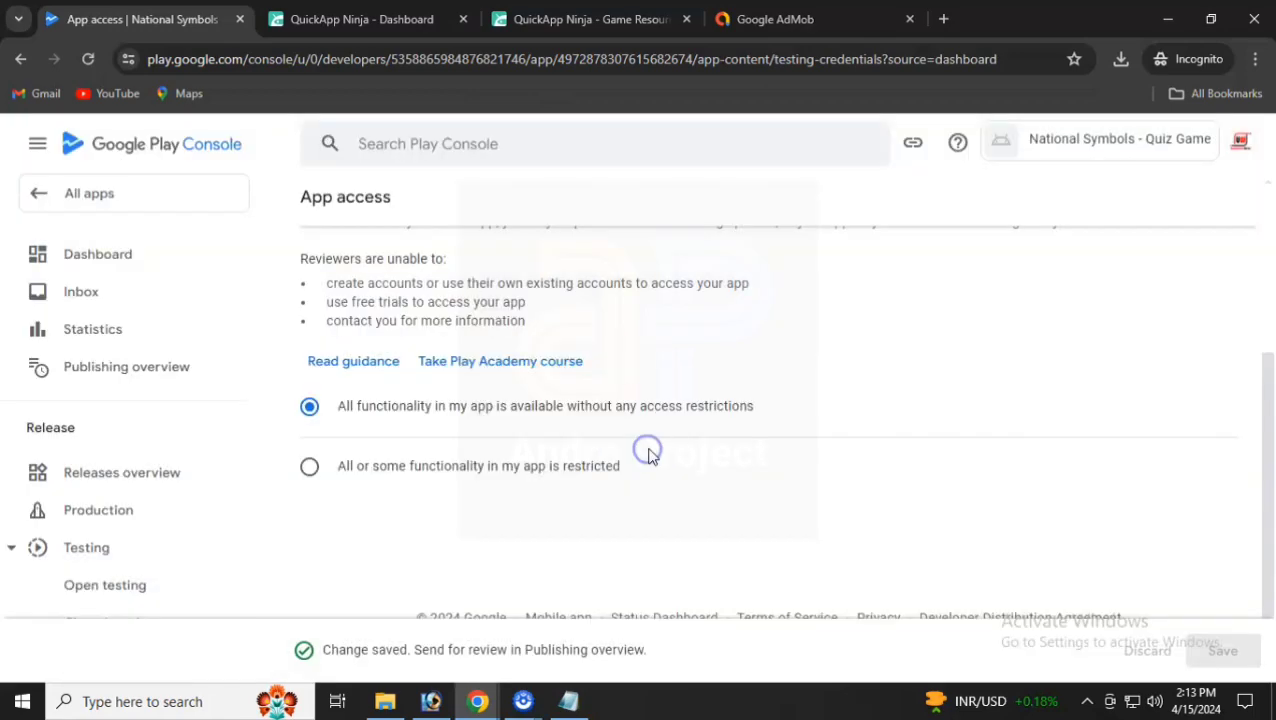
{"action": "scroll", "coordinate": [332, 350], "scroll_direction": "up", "scroll_amount": 3}
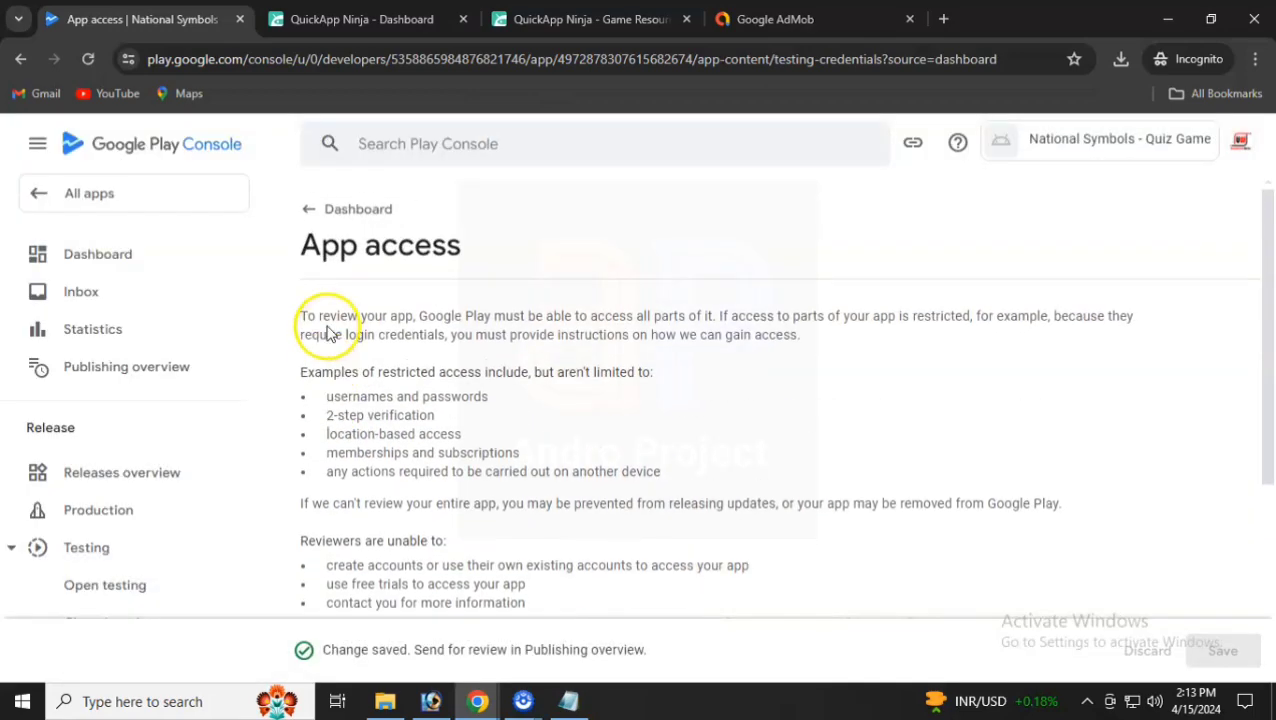
- Declare 'Yes, my app contains ads' in the Ads section, save, and return to the dashboard
{"action": "left_click", "coordinate": [345, 209]}
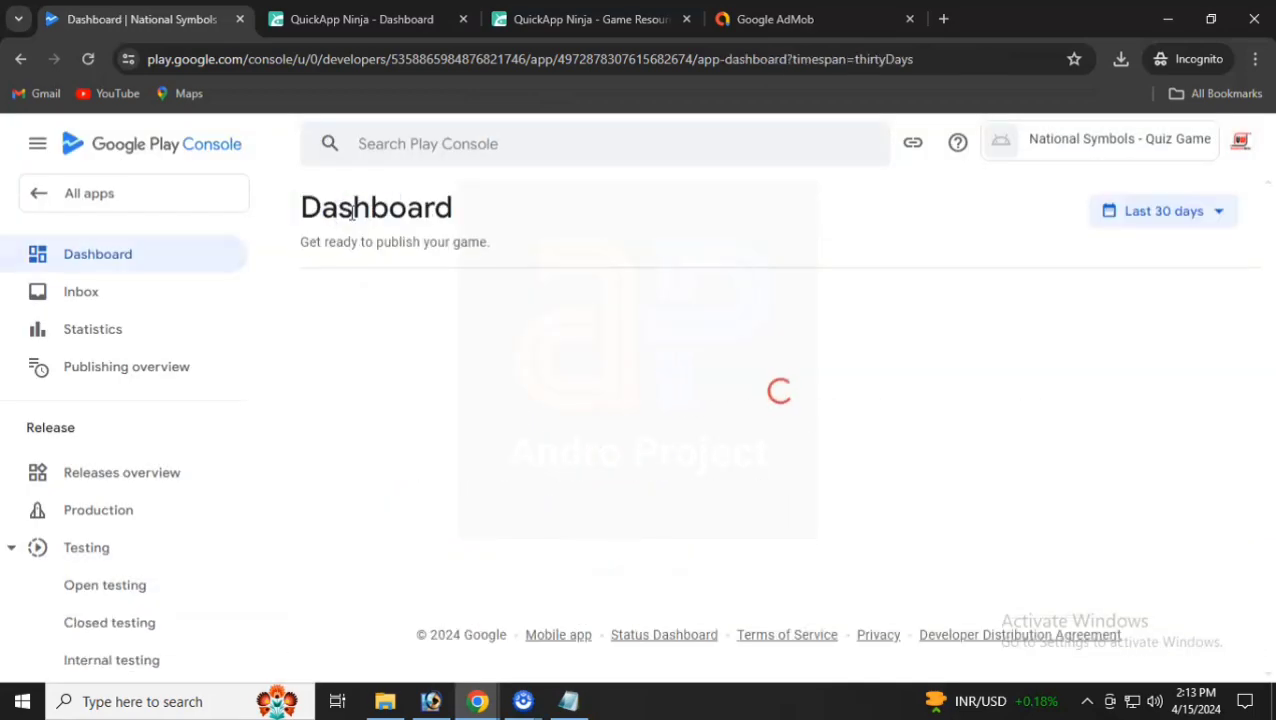
{"action": "scroll", "coordinate": [340, 250], "scroll_direction": "down", "scroll_amount": 3}
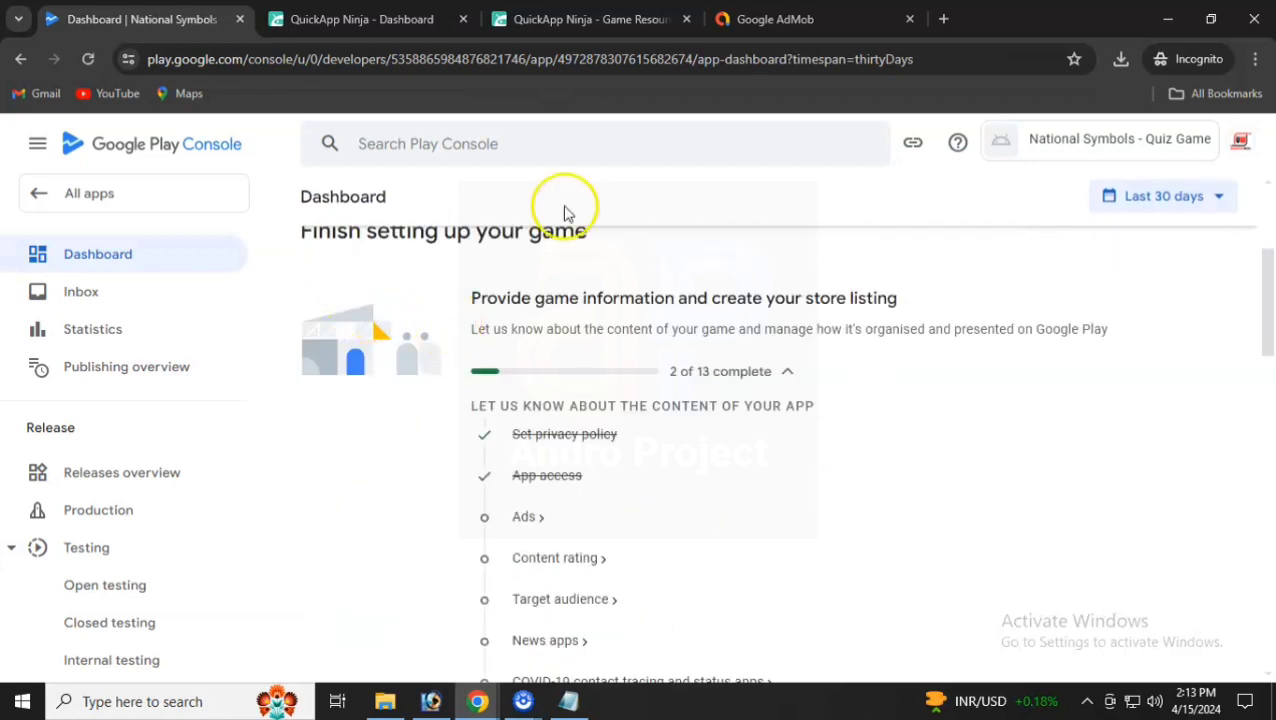
{"action": "left_click", "coordinate": [527, 518]}
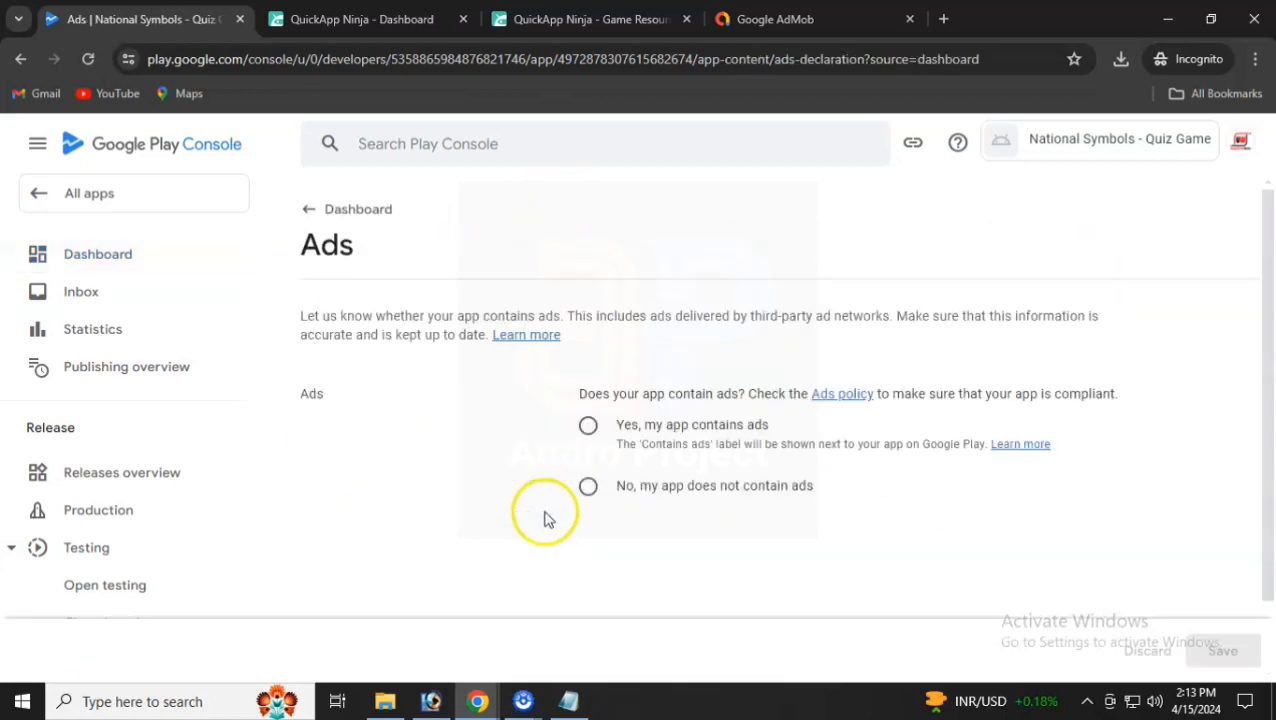
{"action": "left_click", "coordinate": [598, 432]}
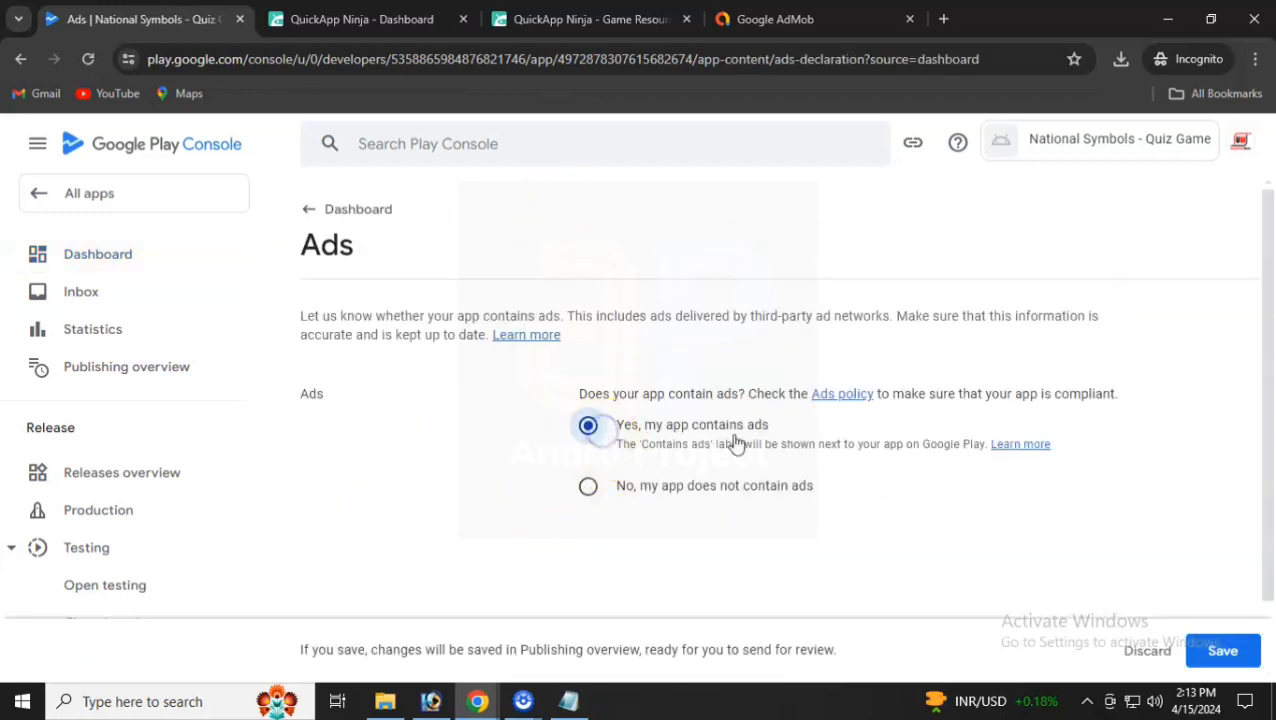
{"action": "left_click", "coordinate": [1212, 650]}
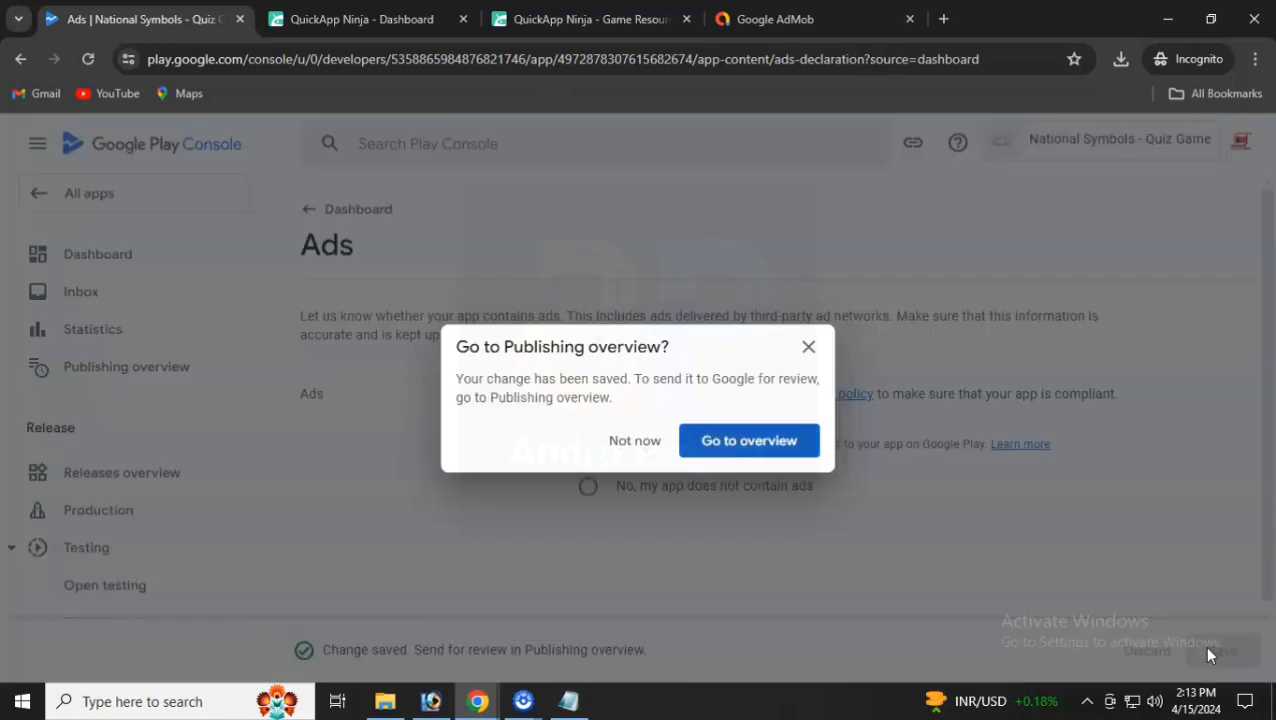
{"action": "left_click", "coordinate": [620, 443]}
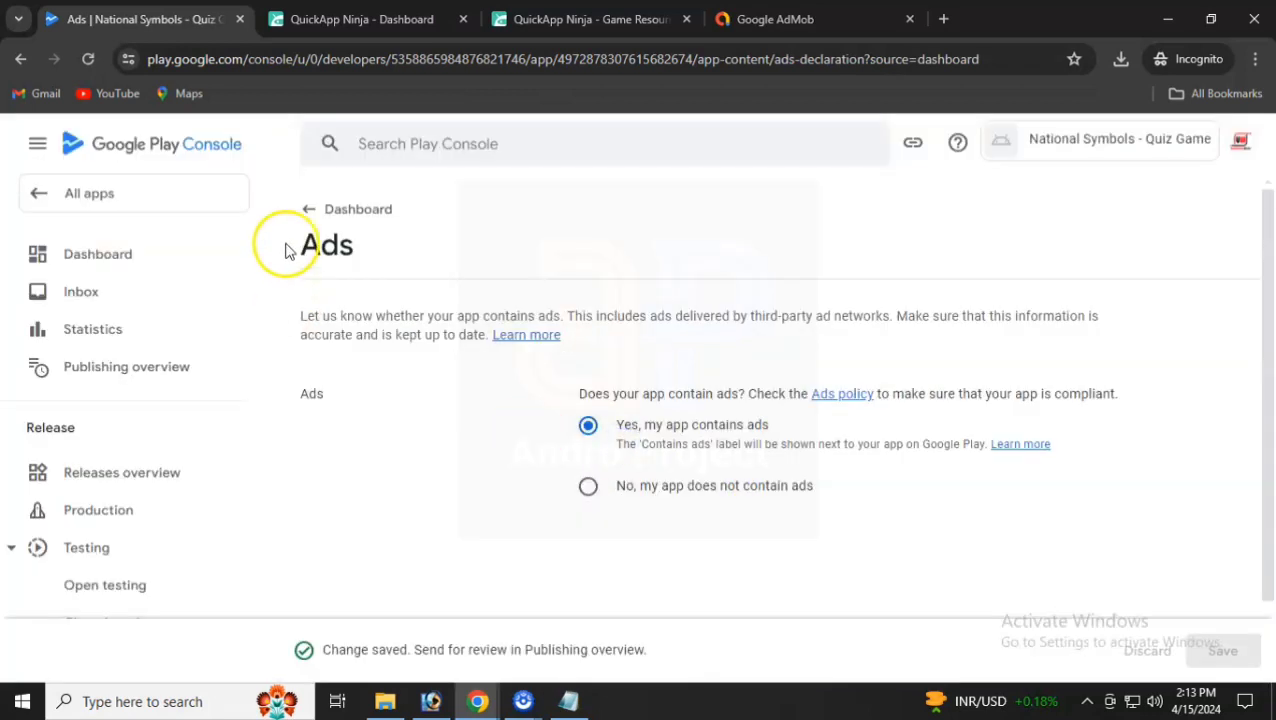
{"action": "left_click", "coordinate": [356, 209]}
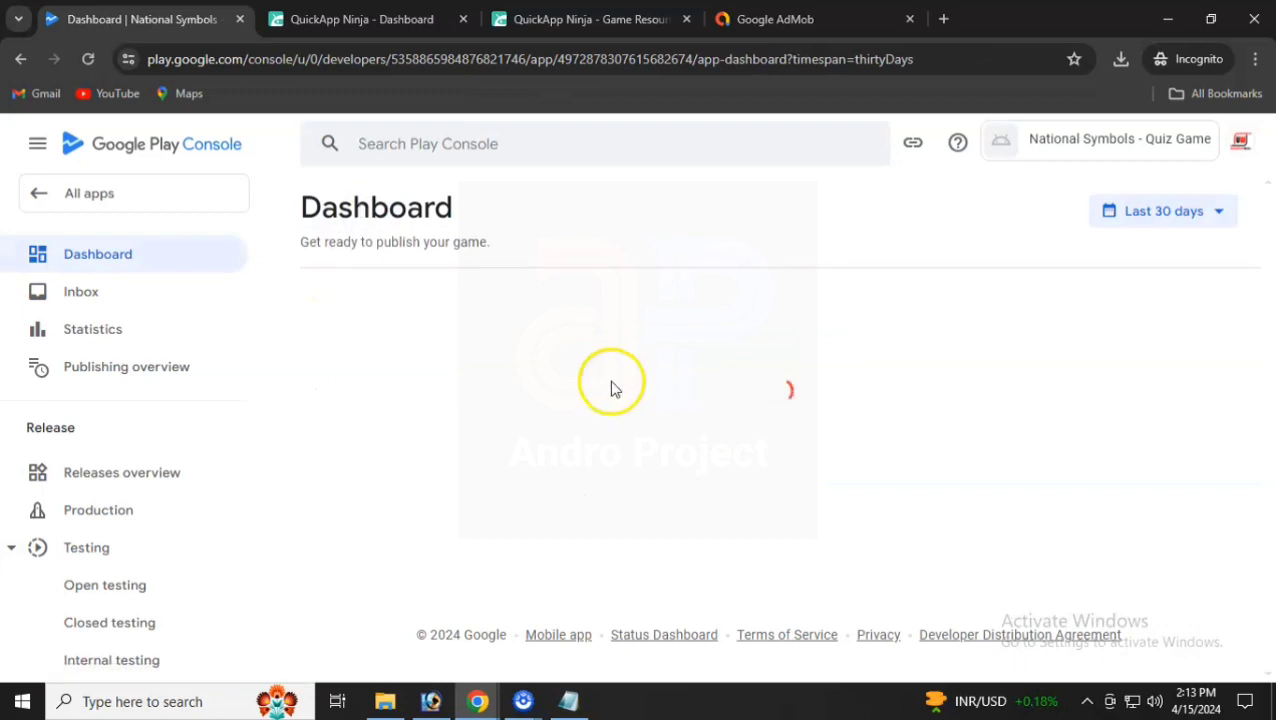
{"action": "scroll", "coordinate": [628, 428], "scroll_direction": "down", "scroll_amount": 3}
- Start the content rating questionnaire and save its answers
{"action": "left_click", "coordinate": [555, 560]}
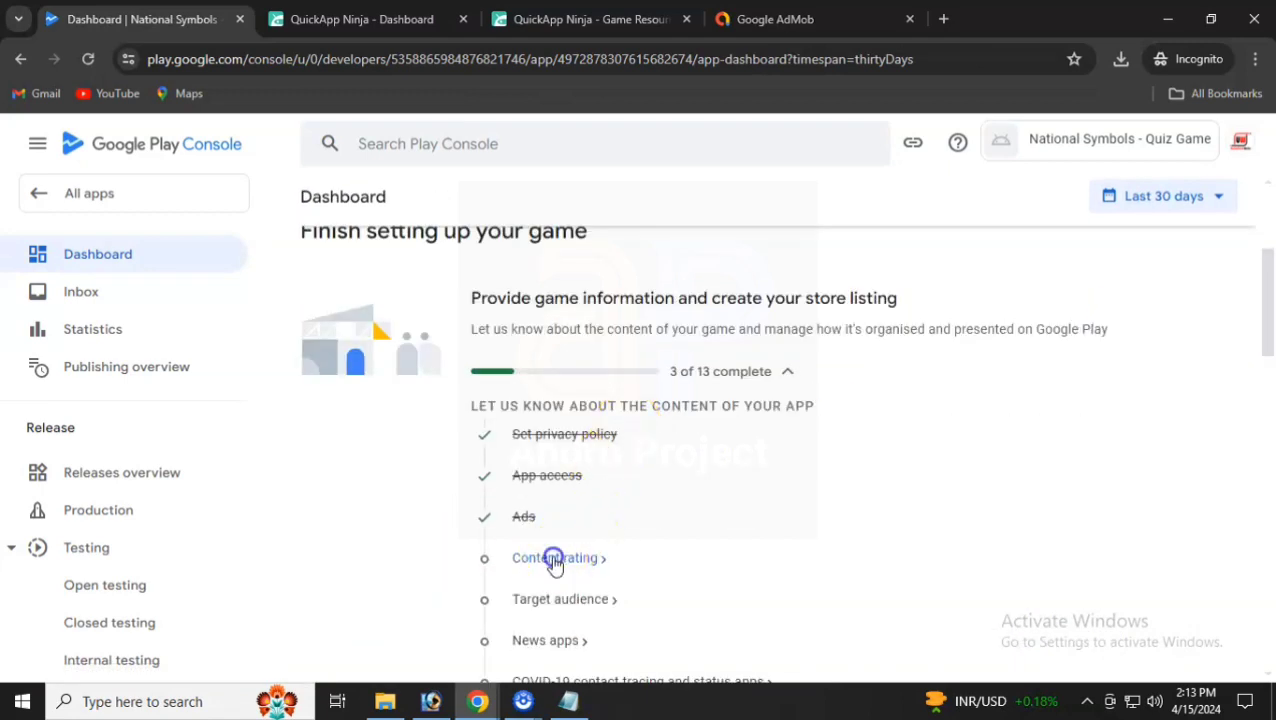
{"action": "scroll", "coordinate": [572, 392], "scroll_direction": "down", "scroll_amount": 2}
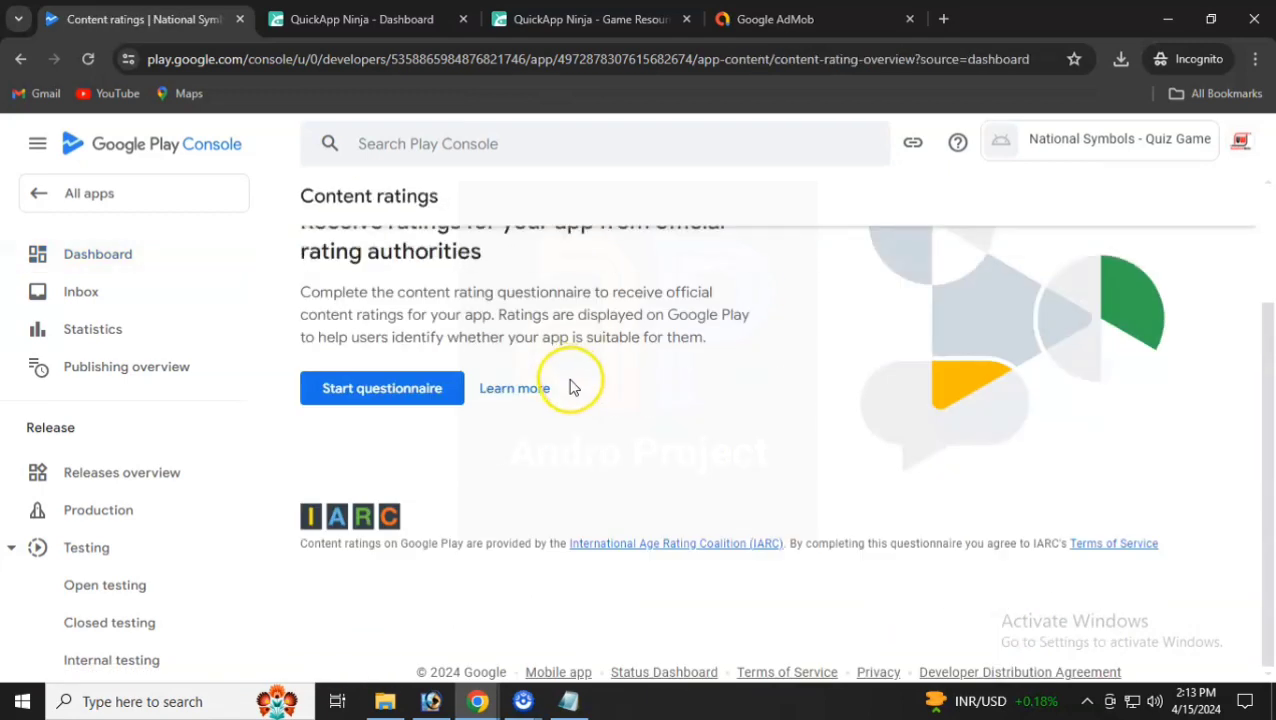
{"action": "scroll", "coordinate": [484, 456], "scroll_direction": "up", "scroll_amount": 2}
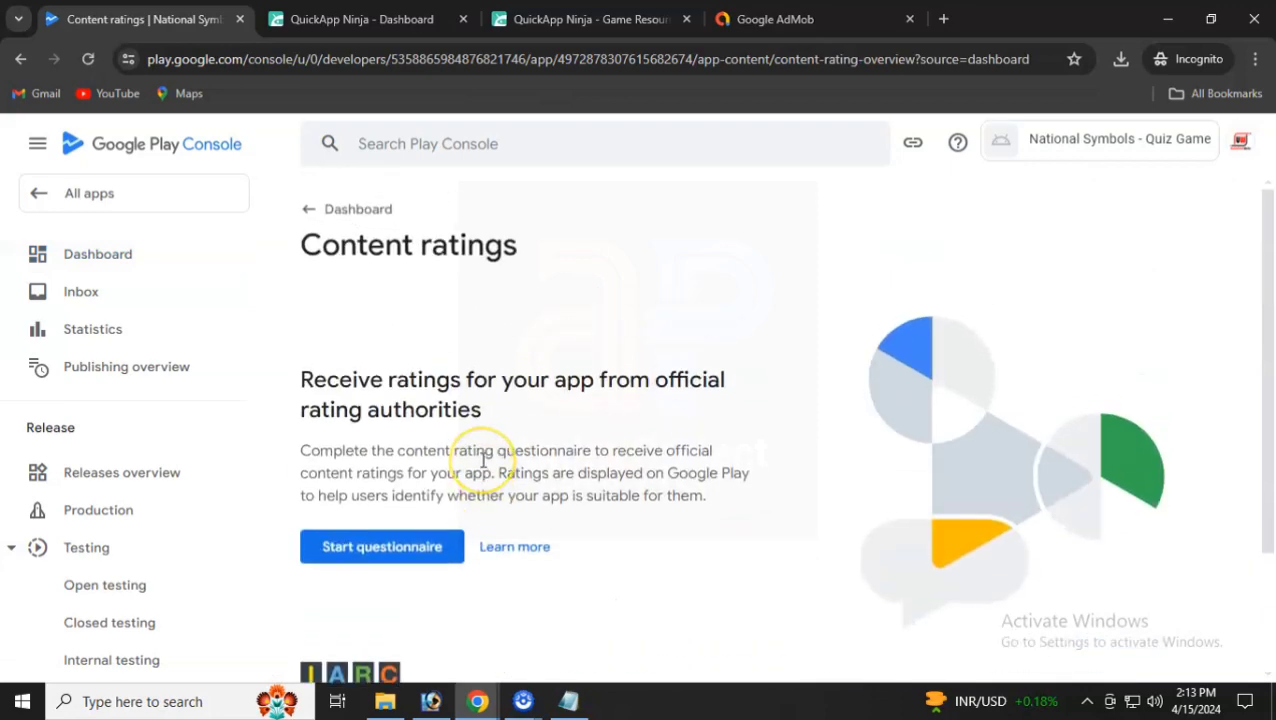
{"action": "scroll", "coordinate": [484, 456], "scroll_direction": "down", "scroll_amount": 2}
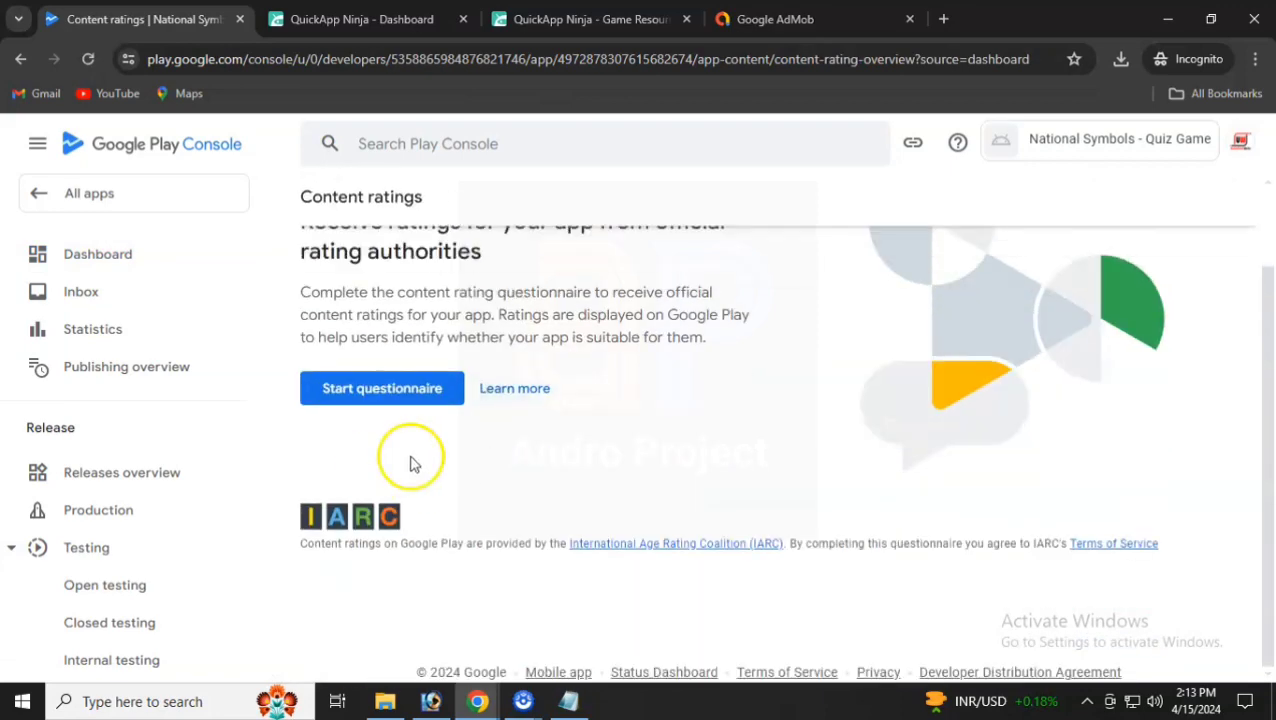
{"action": "left_click", "coordinate": [367, 388]}
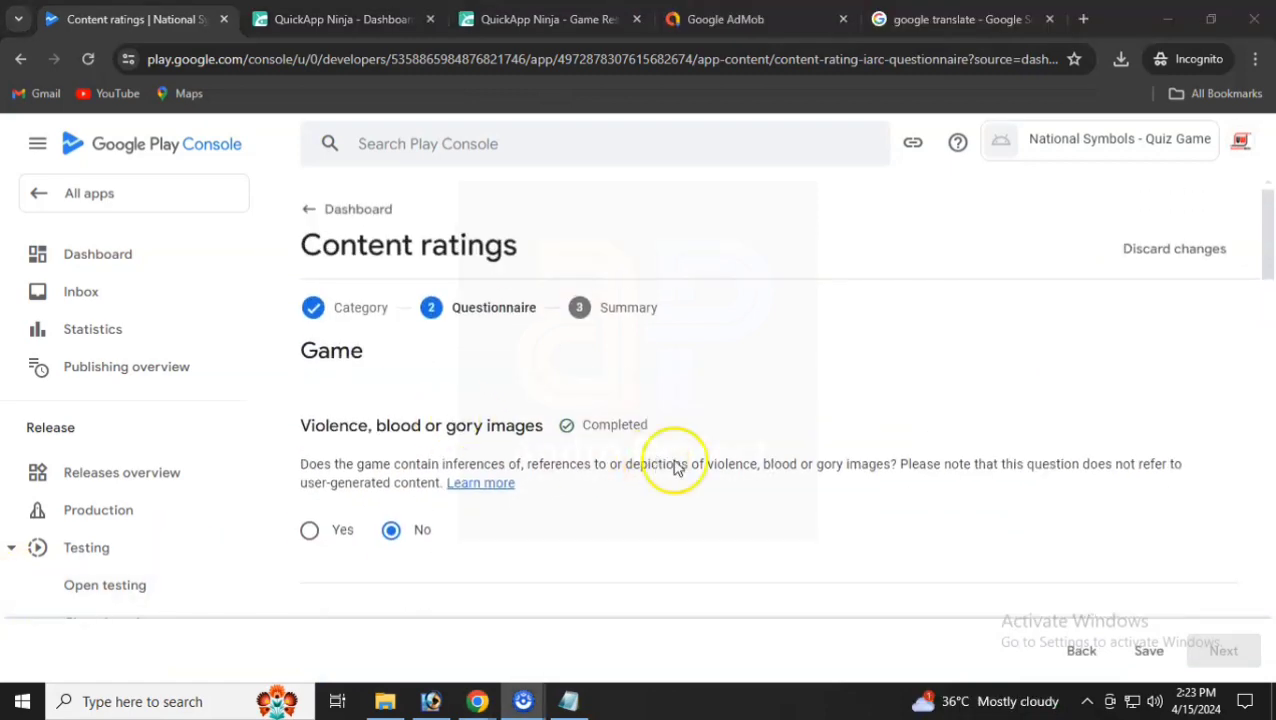
{"action": "scroll", "coordinate": [672, 470], "scroll_direction": "down", "scroll_amount": 5}
{"action": "scroll", "coordinate": [462, 413], "scroll_direction": "down", "scroll_amount": 15}
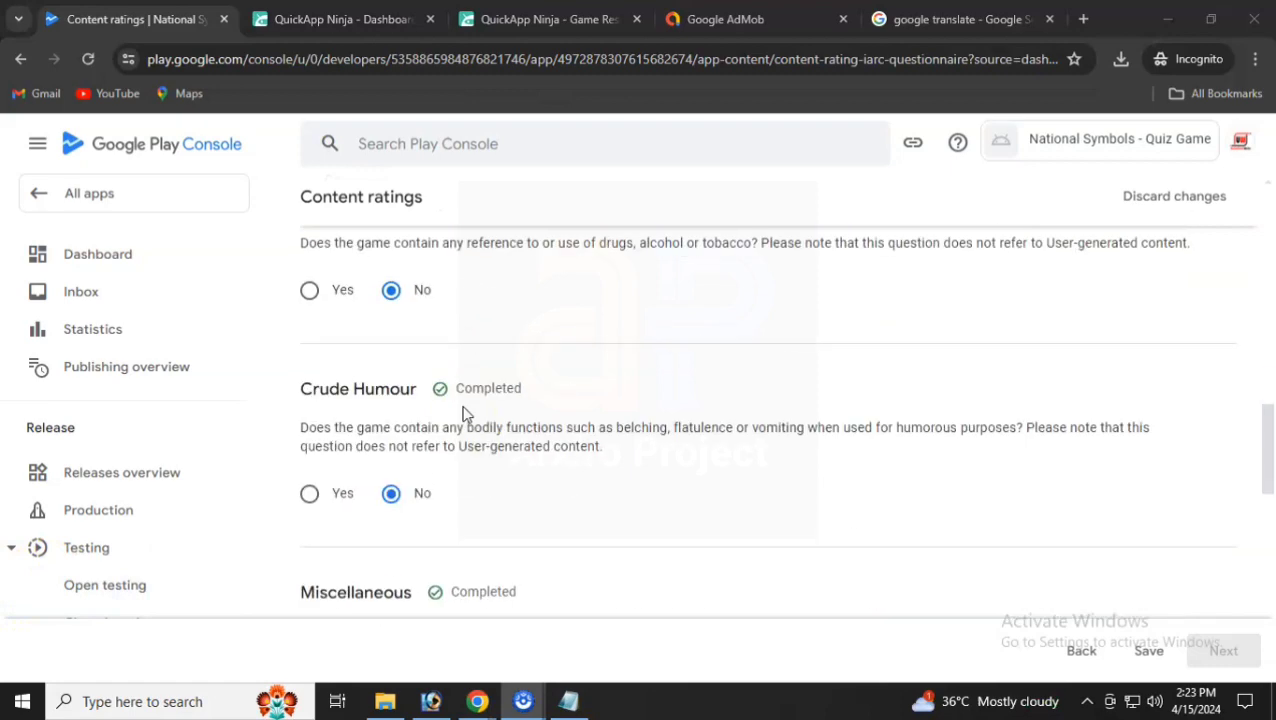
{"action": "scroll", "coordinate": [470, 450], "scroll_direction": "down", "scroll_amount": 1}
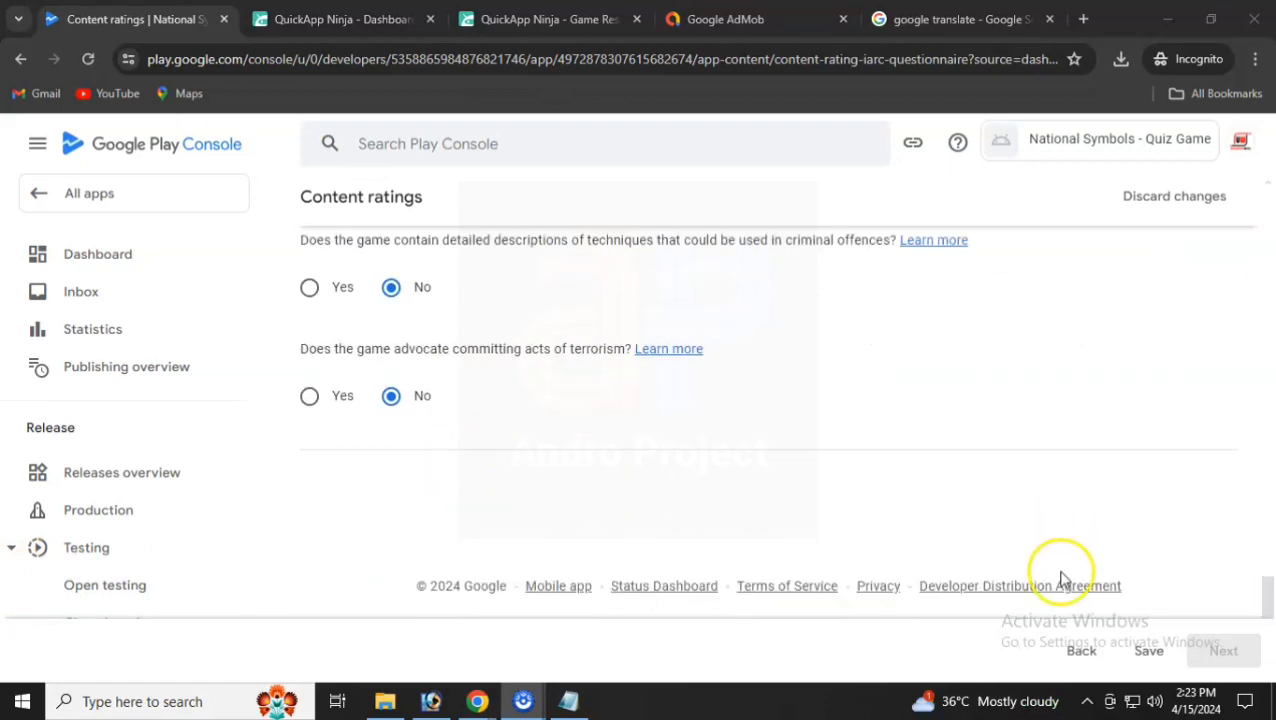
{"action": "left_click", "coordinate": [1145, 651]}
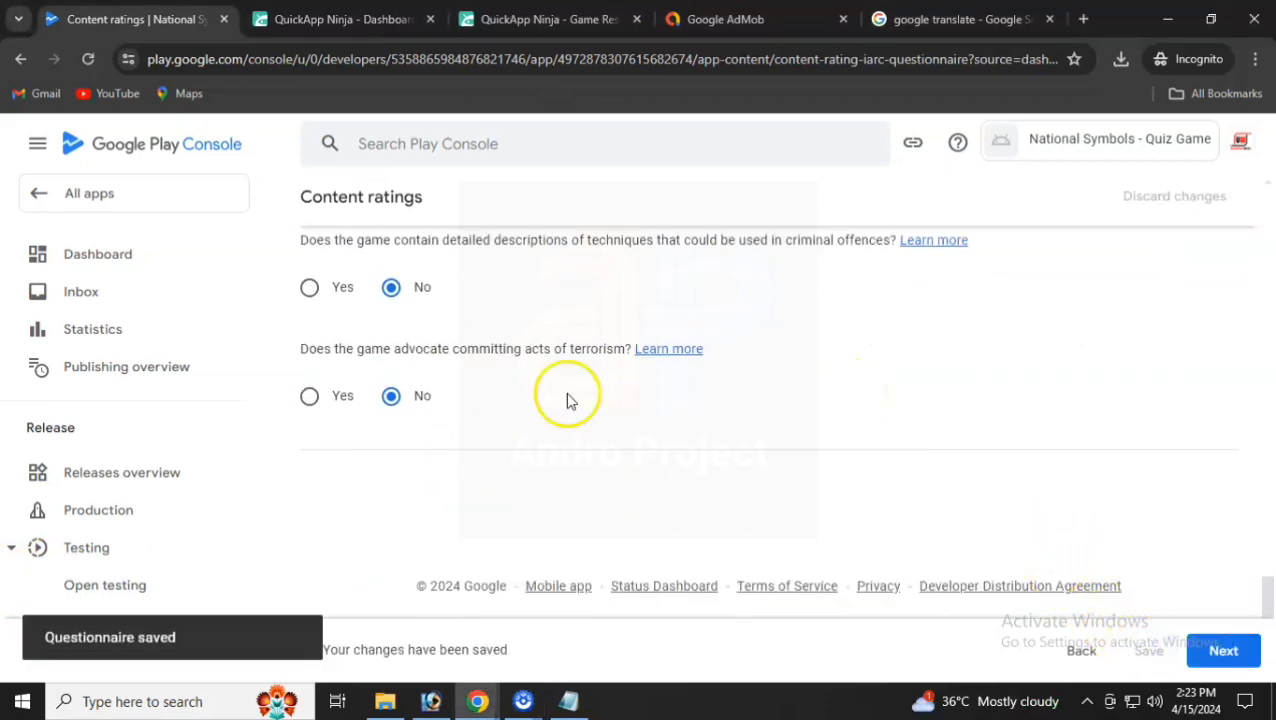
- Save the calculated ratings (PEGI 3, All ages) from the summary and return to the dashboard
{"action": "left_click", "coordinate": [1244, 656]}
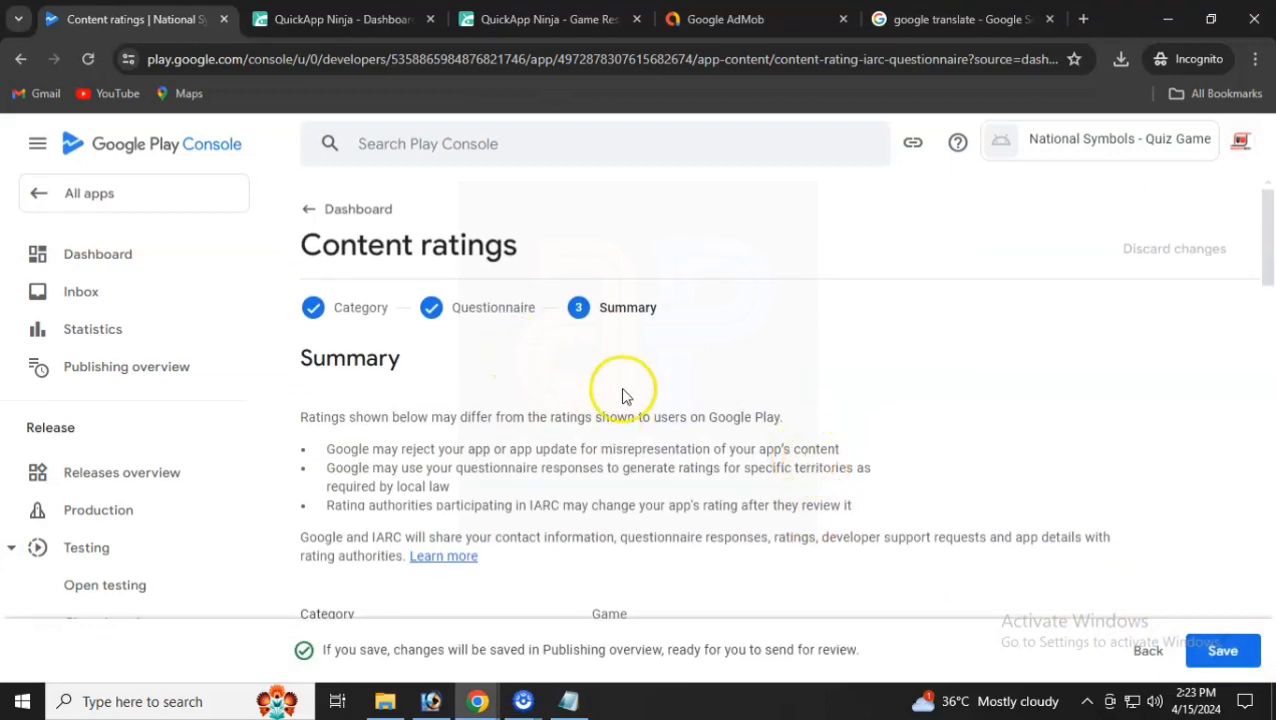
{"action": "scroll", "coordinate": [620, 395], "scroll_direction": "down", "scroll_amount": 5}
{"action": "scroll", "coordinate": [615, 393], "scroll_direction": "up", "scroll_amount": 1}
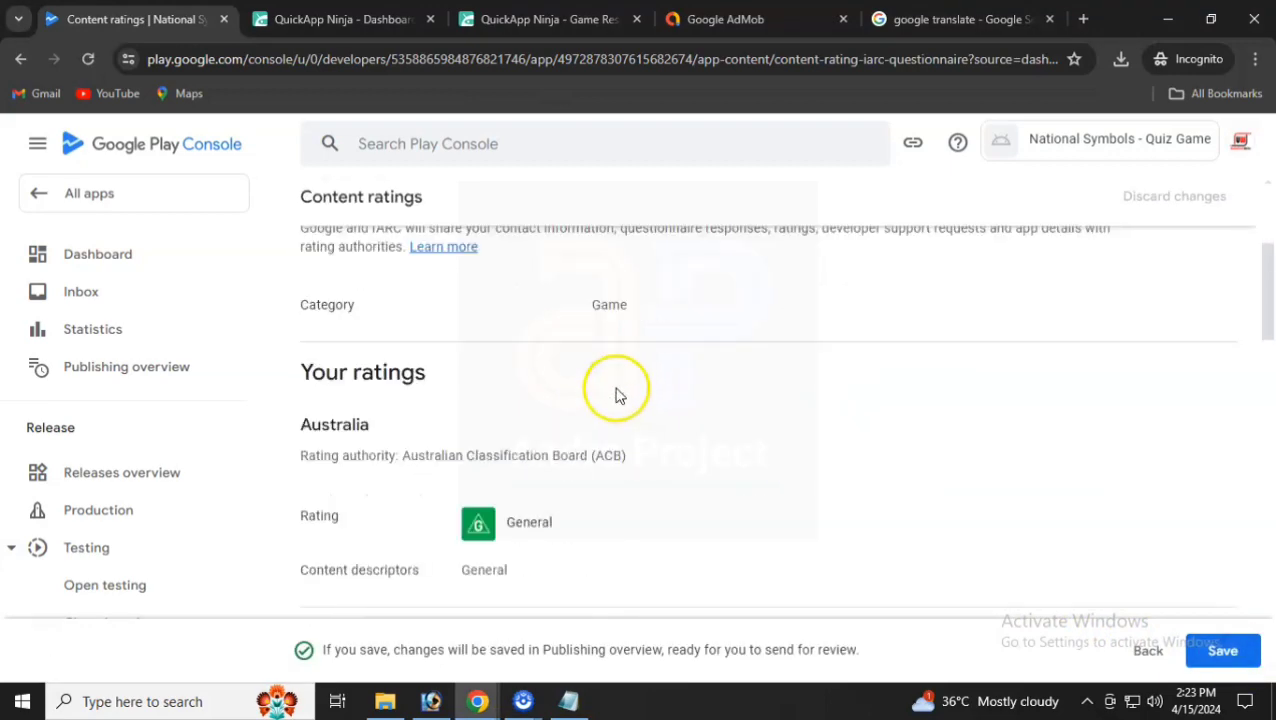
{"action": "scroll", "coordinate": [600, 380], "scroll_direction": "down", "scroll_amount": 5}
{"action": "scroll", "coordinate": [565, 369], "scroll_direction": "down", "scroll_amount": 10}
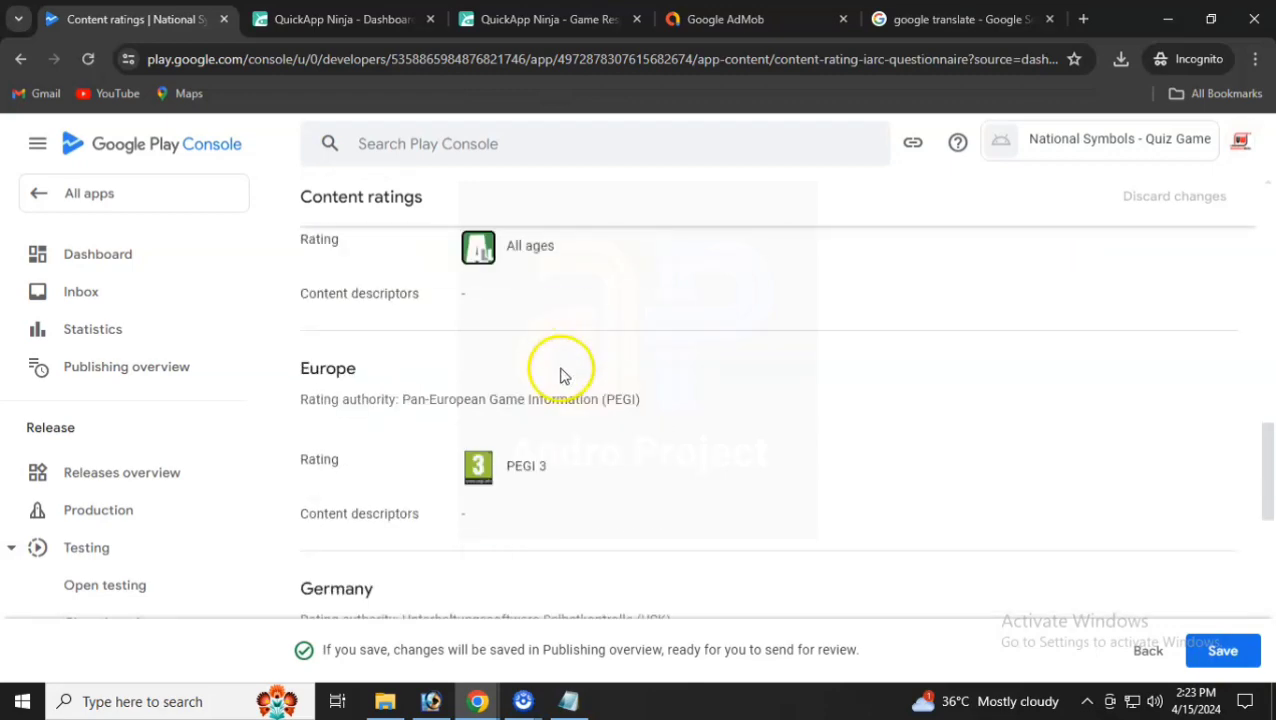
{"action": "left_click", "coordinate": [1220, 650]}
{"action": "left_click", "coordinate": [636, 440]}
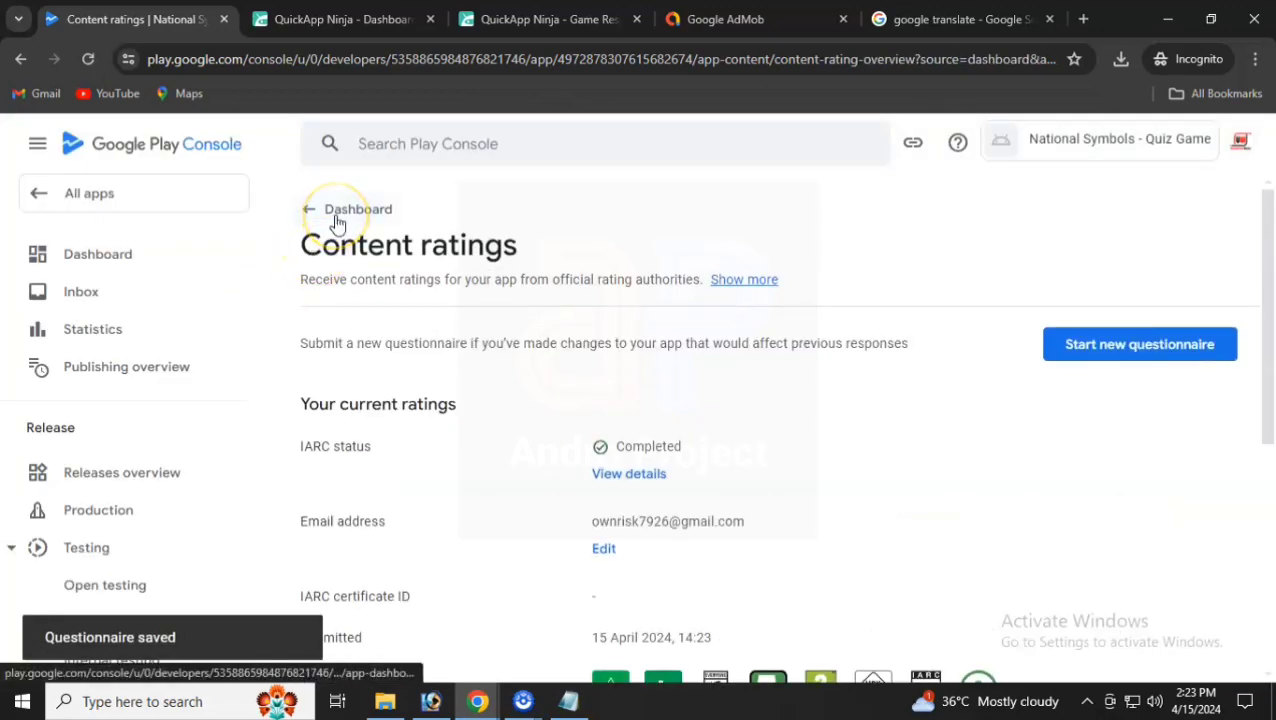
{"action": "left_click", "coordinate": [336, 218]}
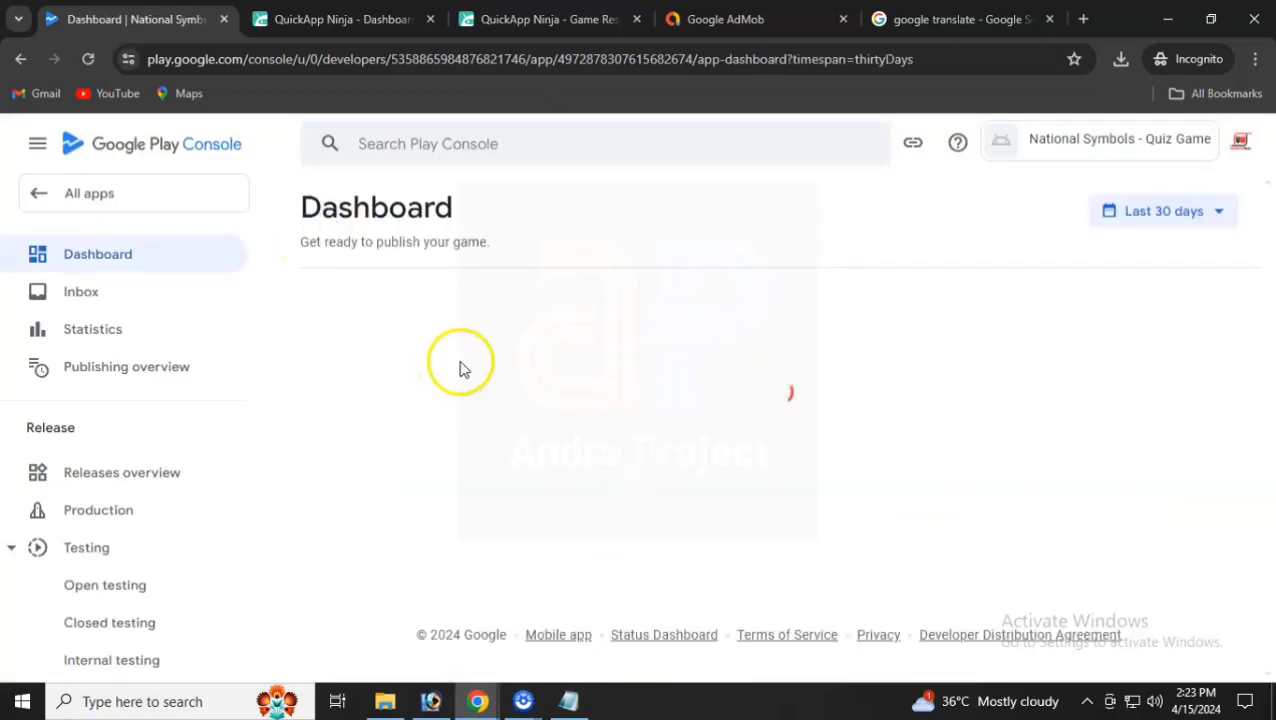
- In Target audience, select age groups 13-15, 16-17 and 18 and over, then continue
{"action": "scroll", "coordinate": [540, 386], "scroll_direction": "down", "scroll_amount": 5}
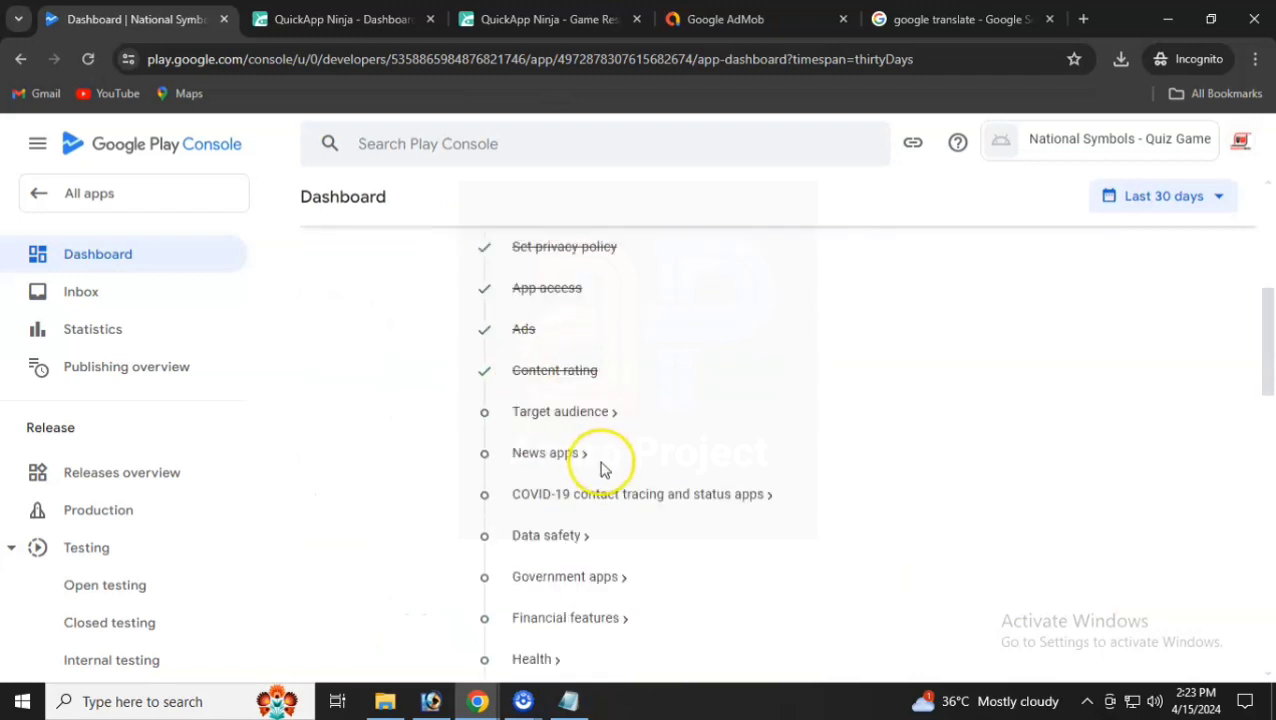
{"action": "left_click", "coordinate": [558, 418]}
{"action": "scroll", "coordinate": [672, 513], "scroll_direction": "down", "scroll_amount": 2}
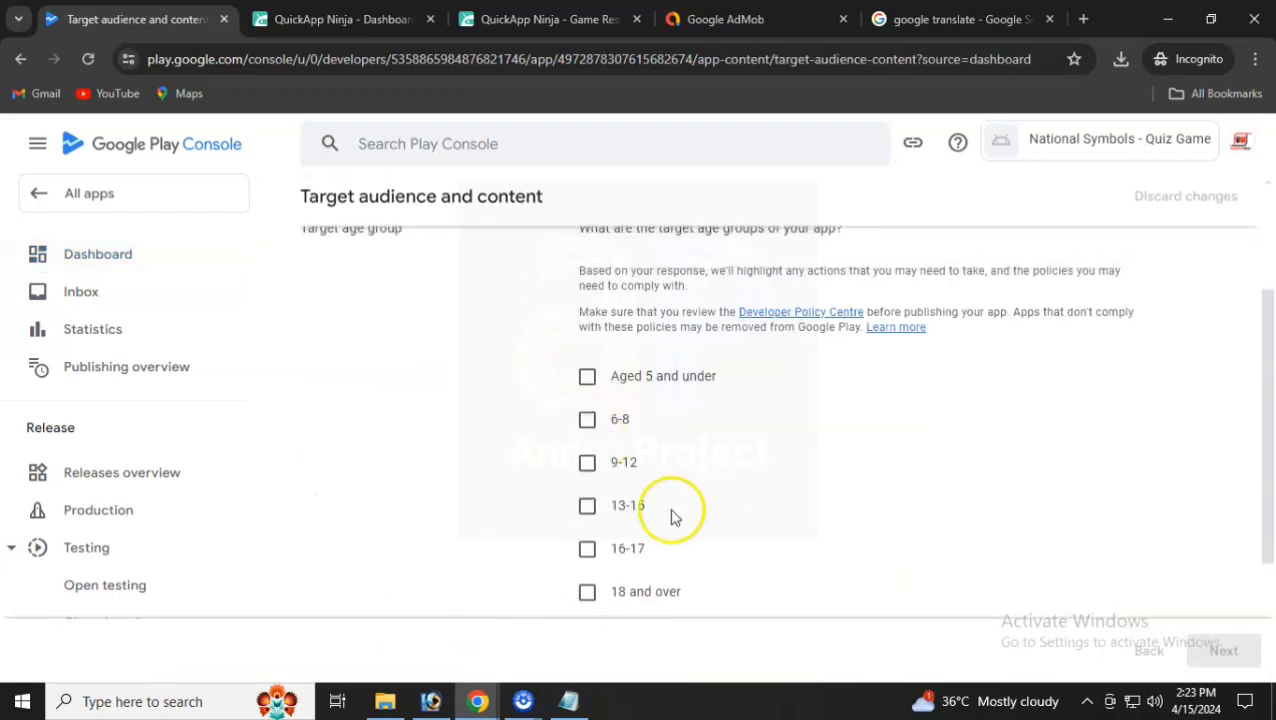
{"action": "scroll", "coordinate": [584, 507], "scroll_direction": "down", "scroll_amount": 1}
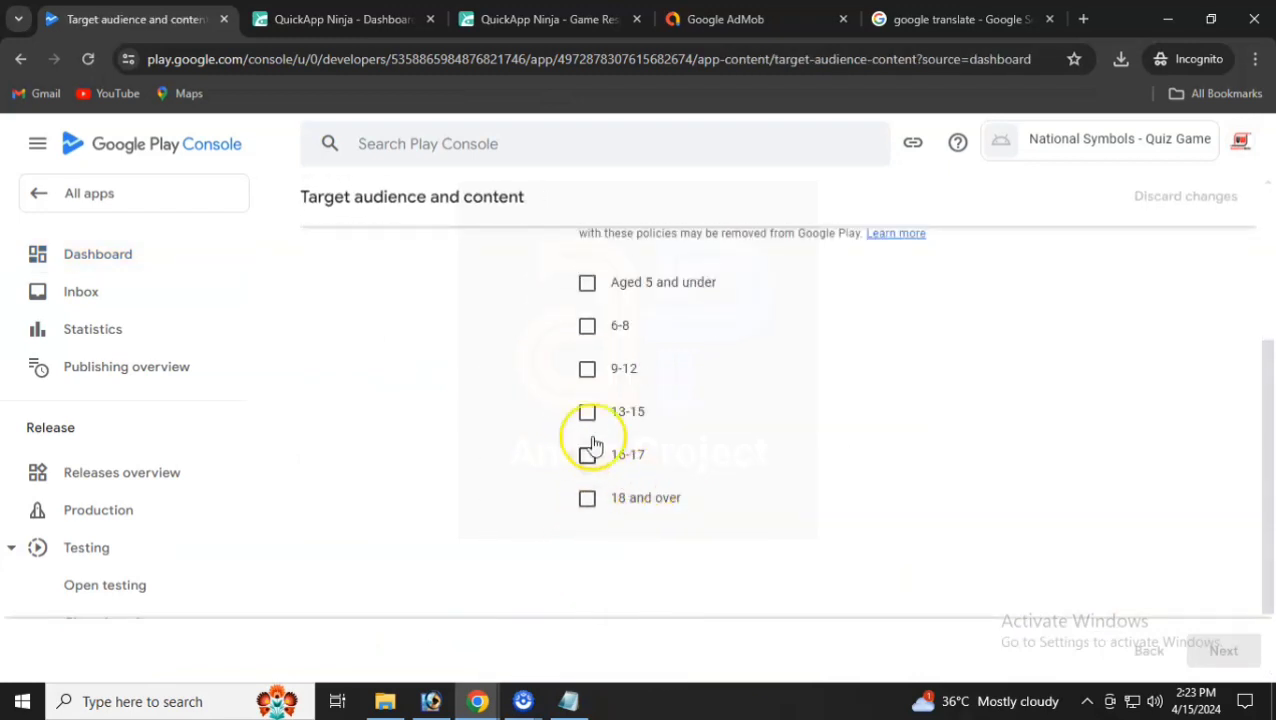
{"action": "left_click", "coordinate": [587, 369]}
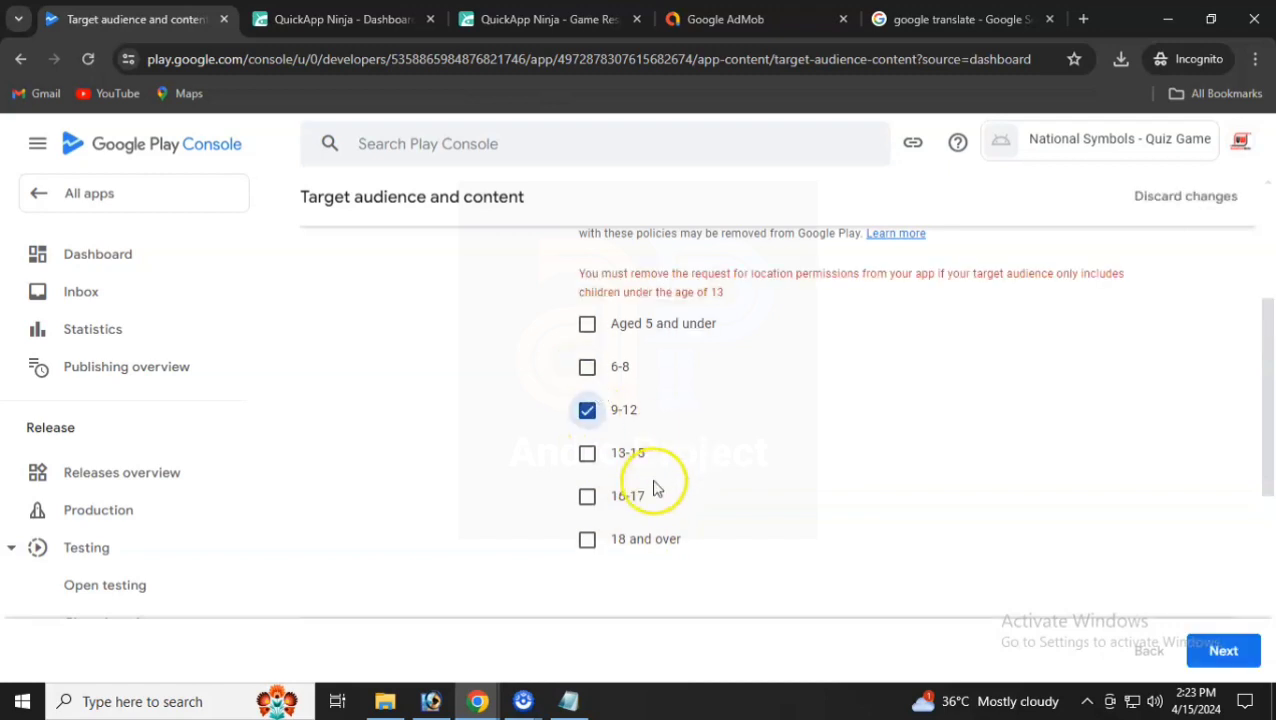
{"action": "left_click", "coordinate": [587, 453]}
{"action": "left_click", "coordinate": [587, 370]}
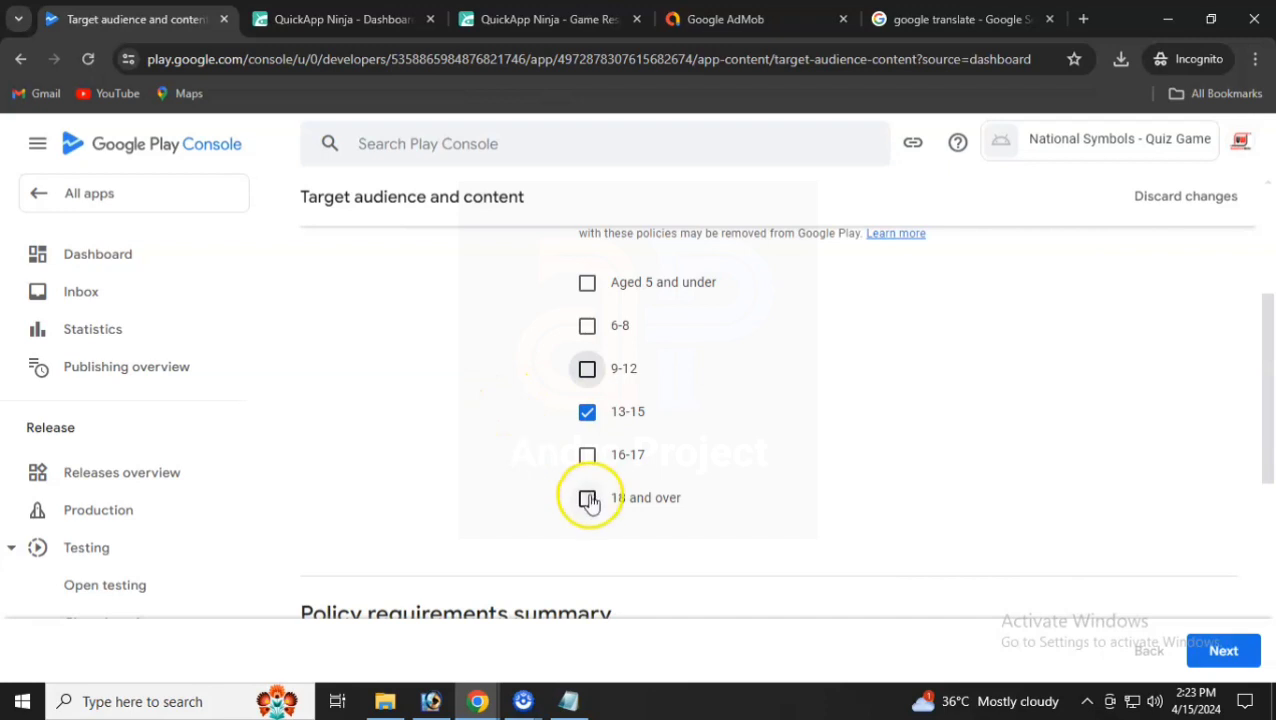
{"action": "left_click", "coordinate": [587, 455]}
{"action": "left_click", "coordinate": [587, 498]}
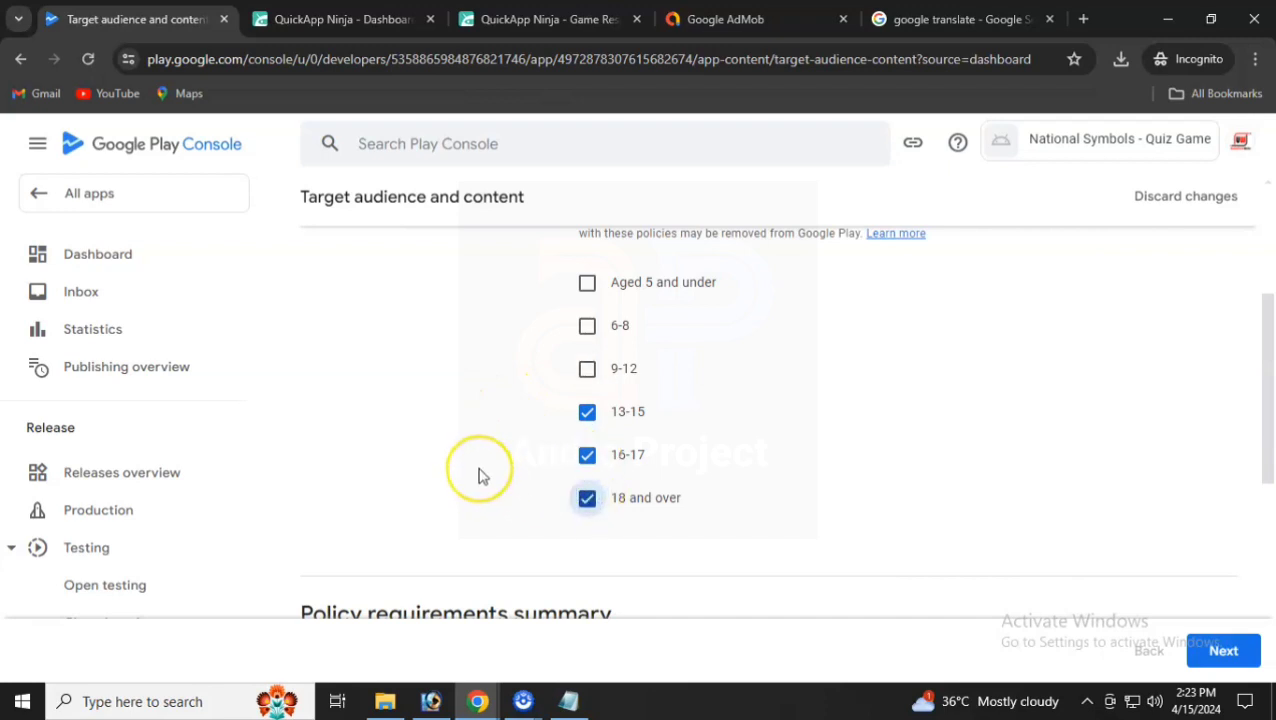
{"action": "scroll", "coordinate": [479, 476], "scroll_direction": "up", "scroll_amount": 3}
{"action": "left_click", "coordinate": [1222, 650]}
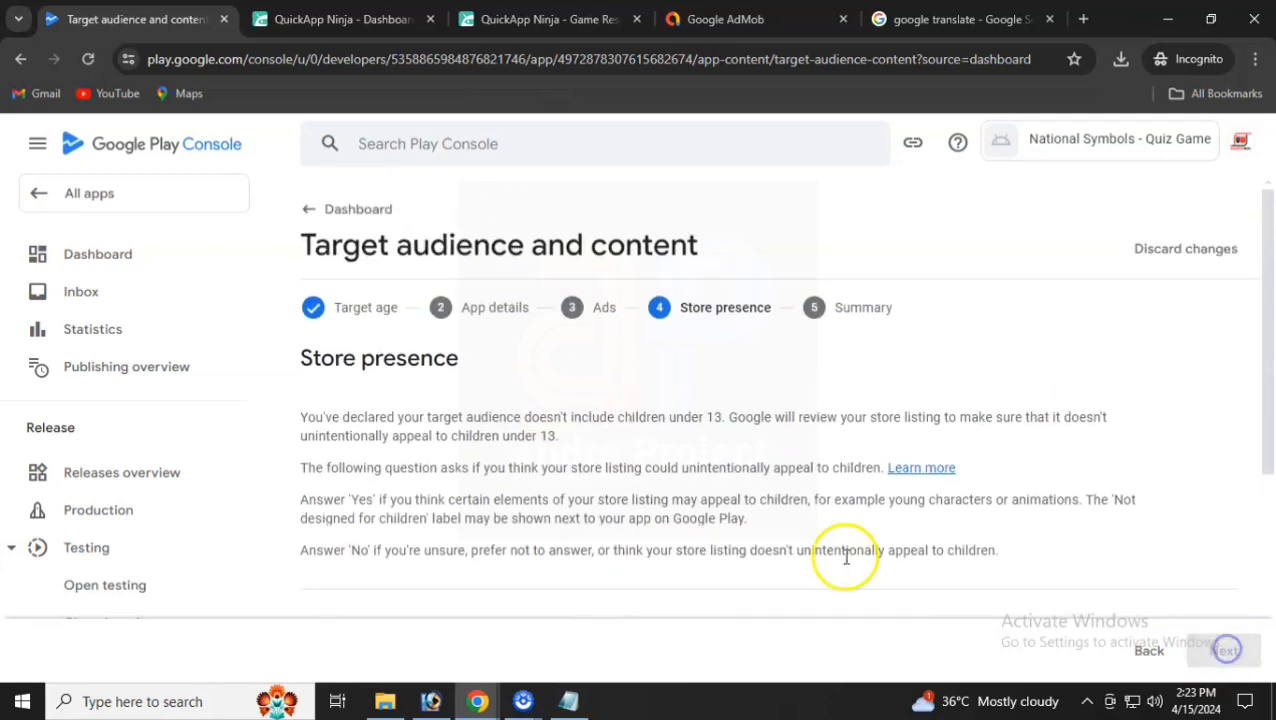
- Answer Yes that the store listing could unintentionally appeal to children
{"action": "scroll", "coordinate": [600, 460], "scroll_direction": "down", "scroll_amount": 3}
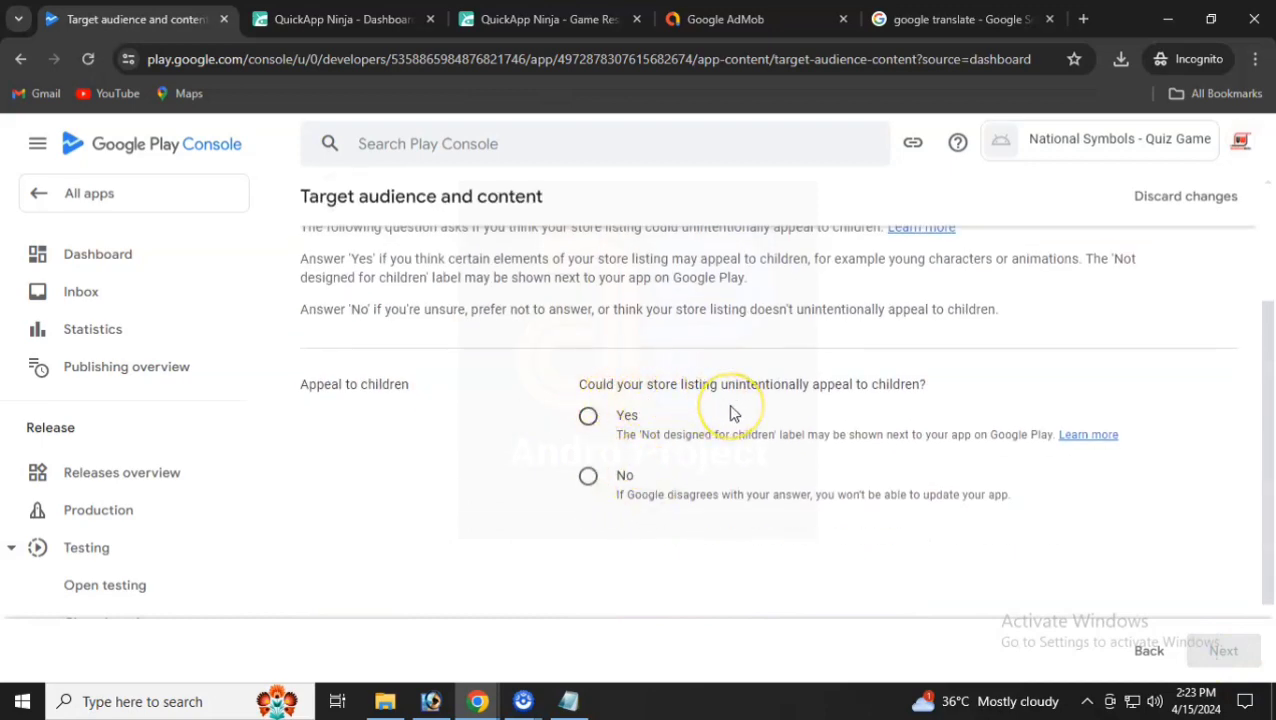
{"action": "left_click", "coordinate": [589, 418]}
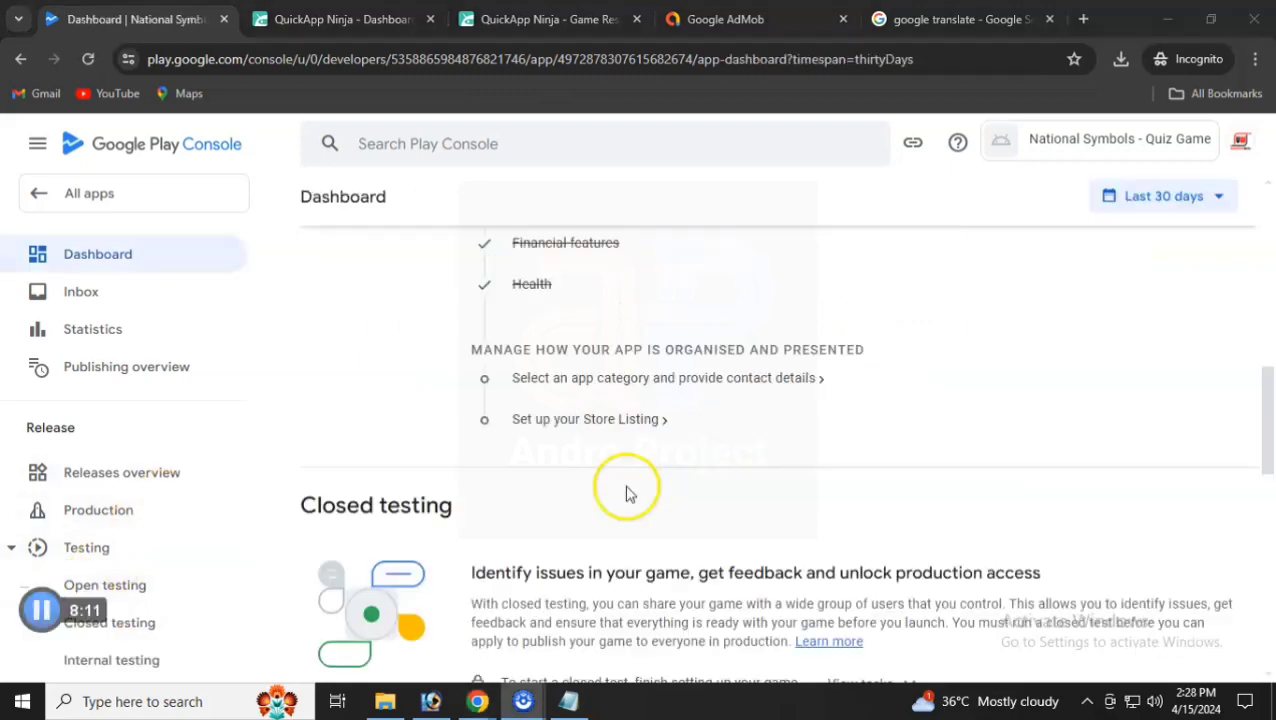
{"action": "scroll", "coordinate": [621, 490], "scroll_direction": "up", "scroll_amount": 5}
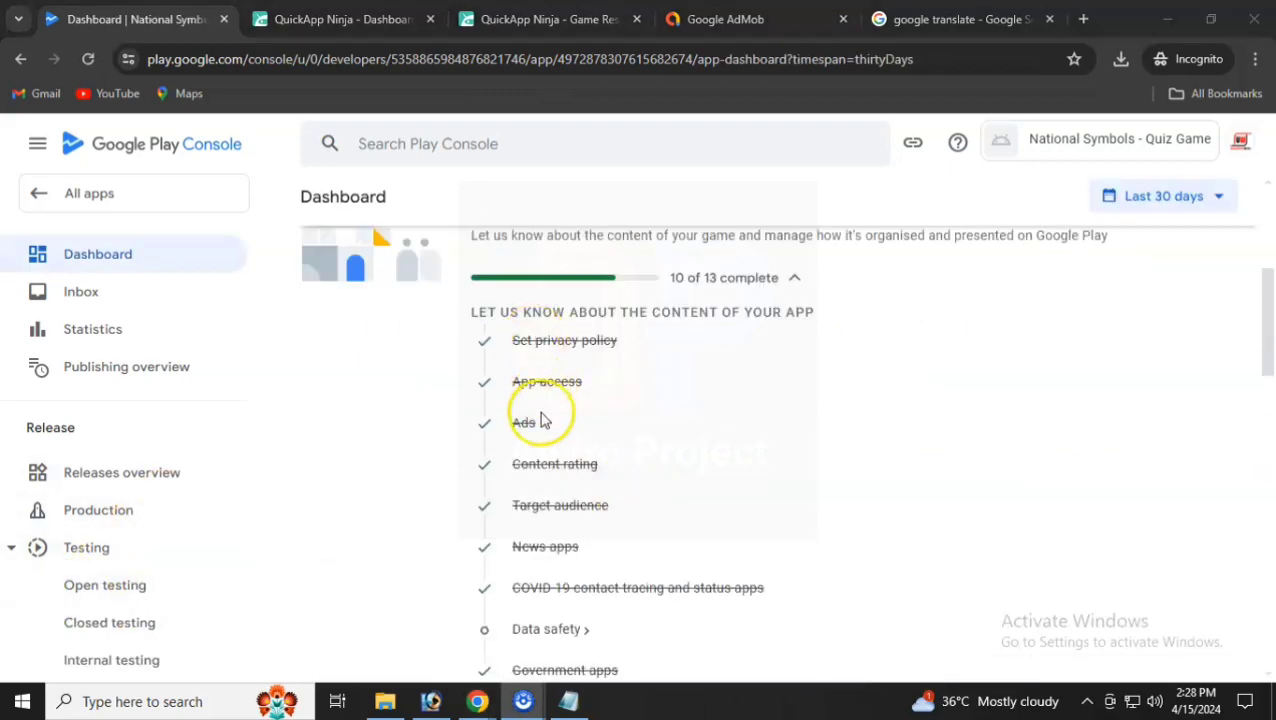
- Import the Data safety answers from data_safety_export.csv in the media package folder
{"action": "scroll", "coordinate": [548, 530], "scroll_direction": "down", "scroll_amount": 3}
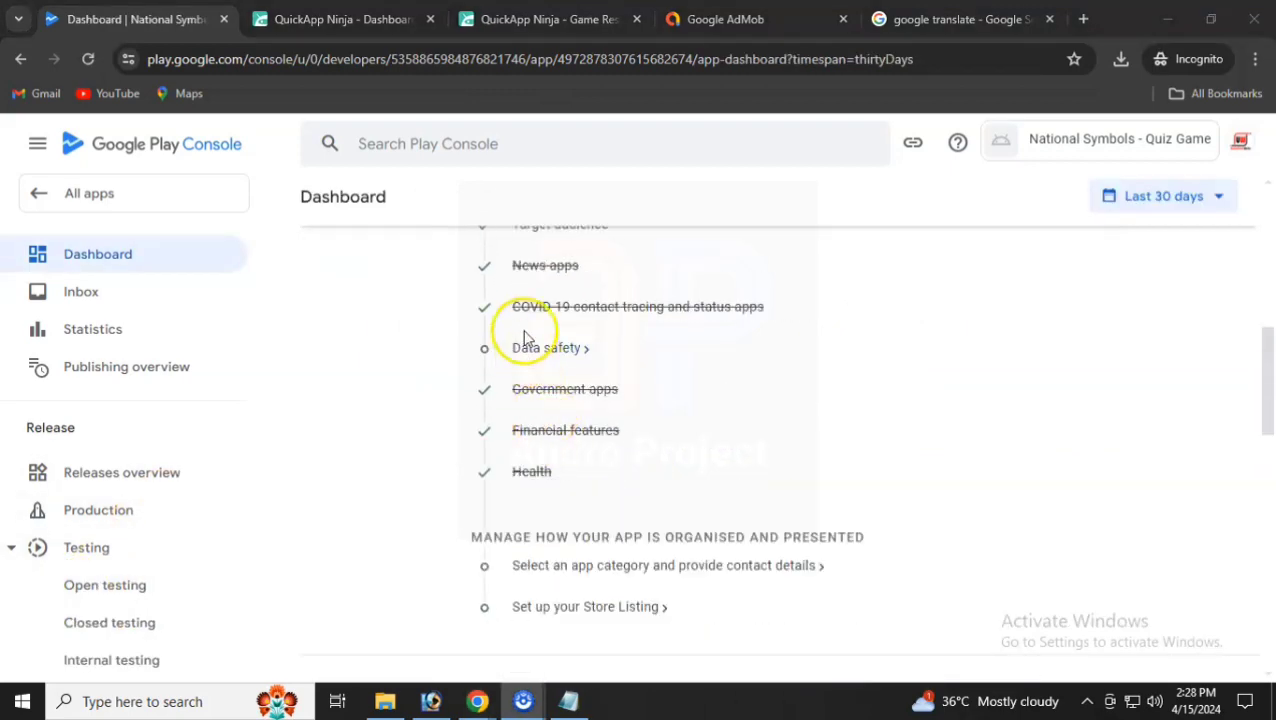
{"action": "left_click", "coordinate": [541, 352]}
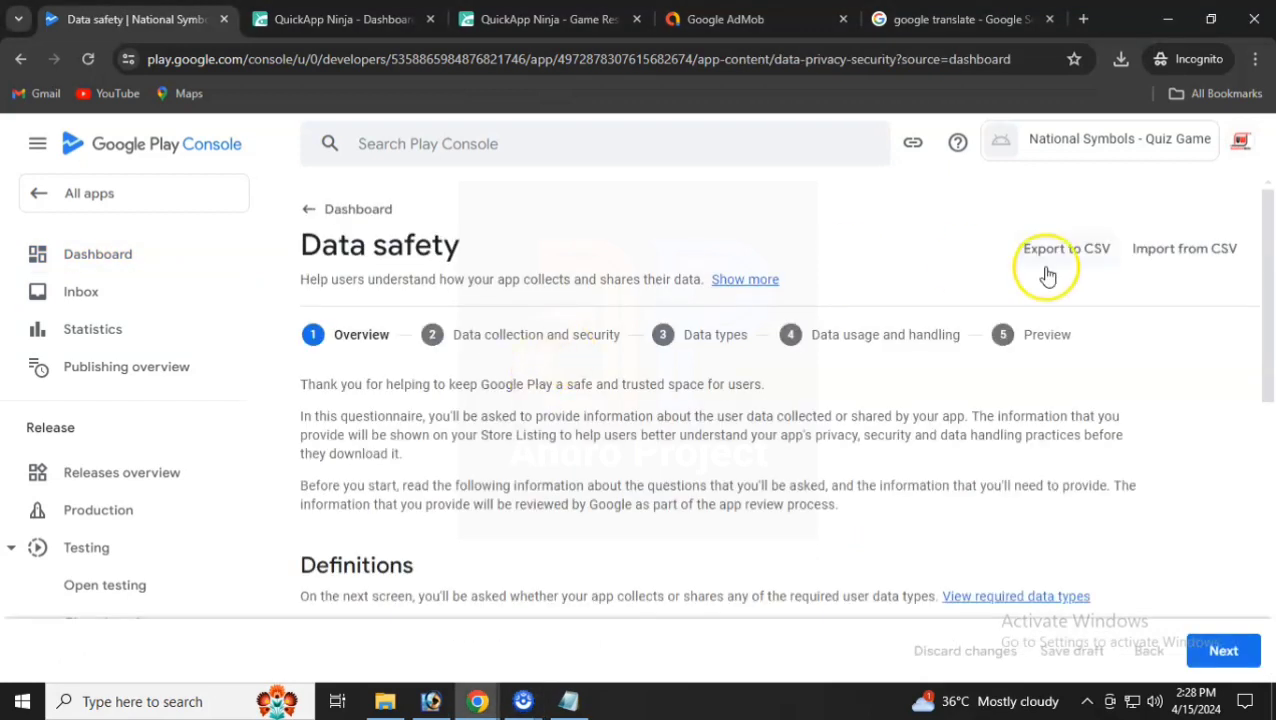
{"action": "left_click", "coordinate": [1185, 250]}
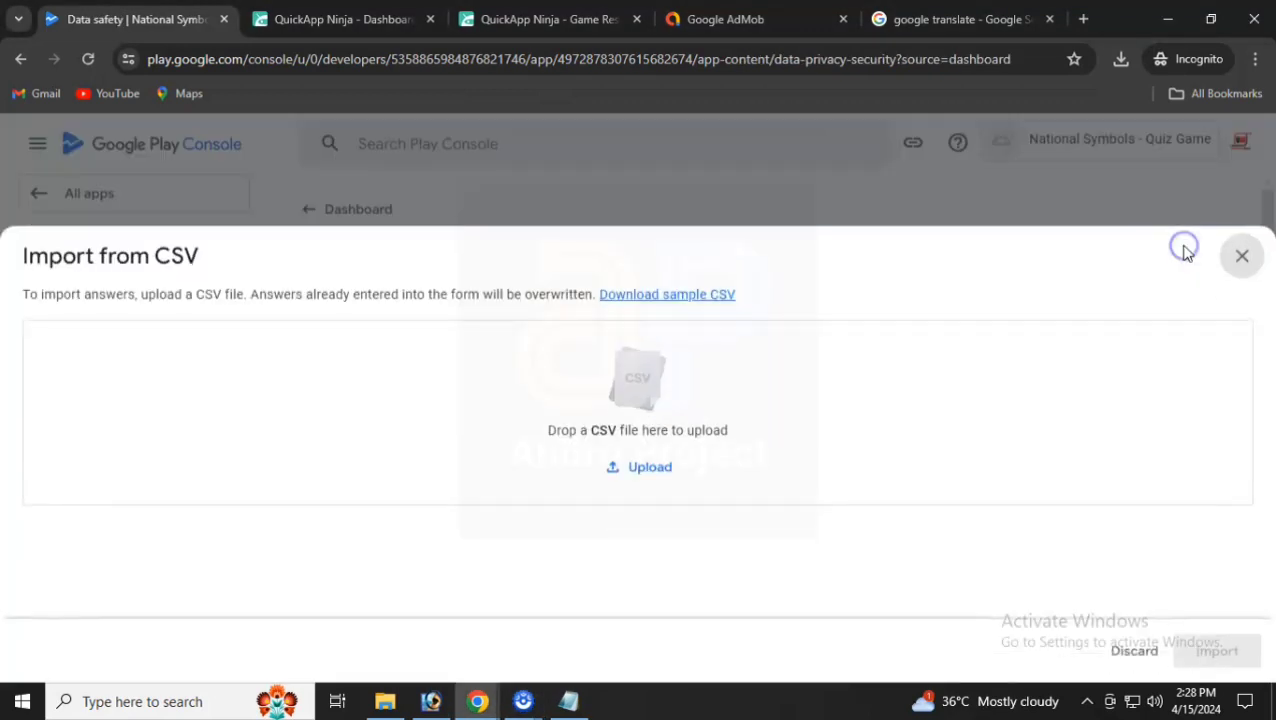
{"action": "left_click", "coordinate": [649, 468]}
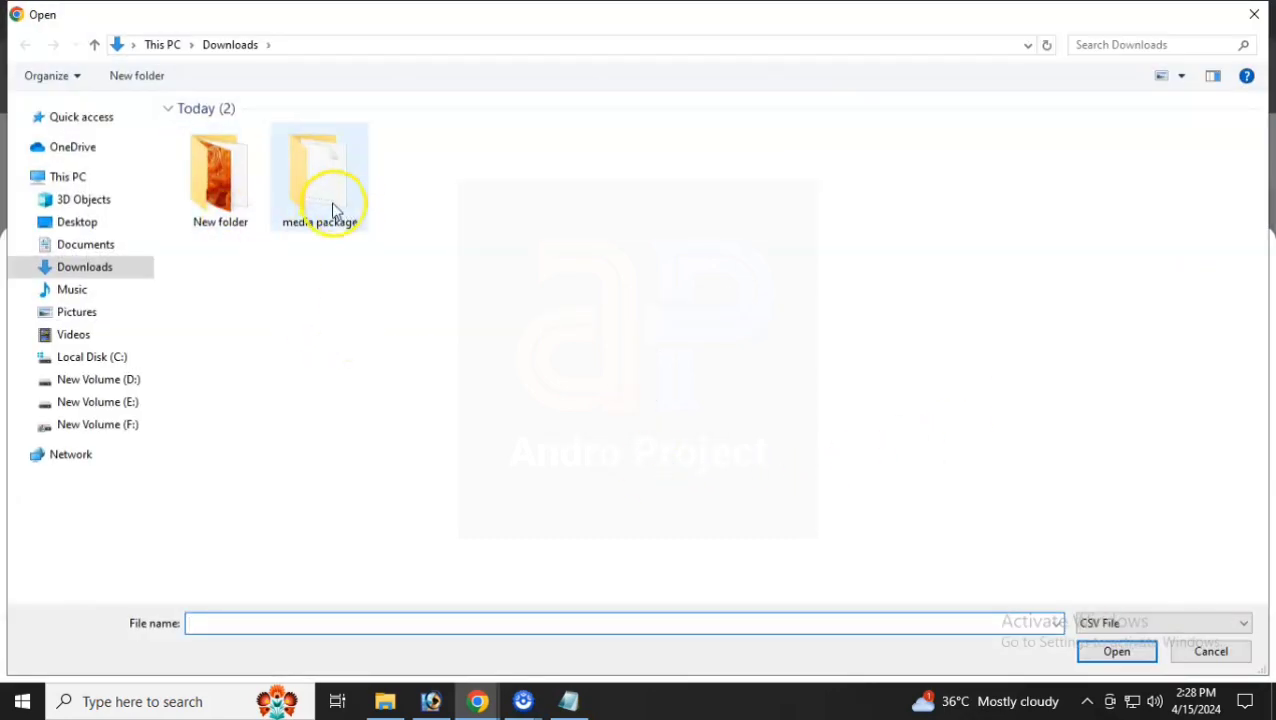
{"action": "double_click", "coordinate": [333, 212]}
{"action": "double_click", "coordinate": [245, 162]}
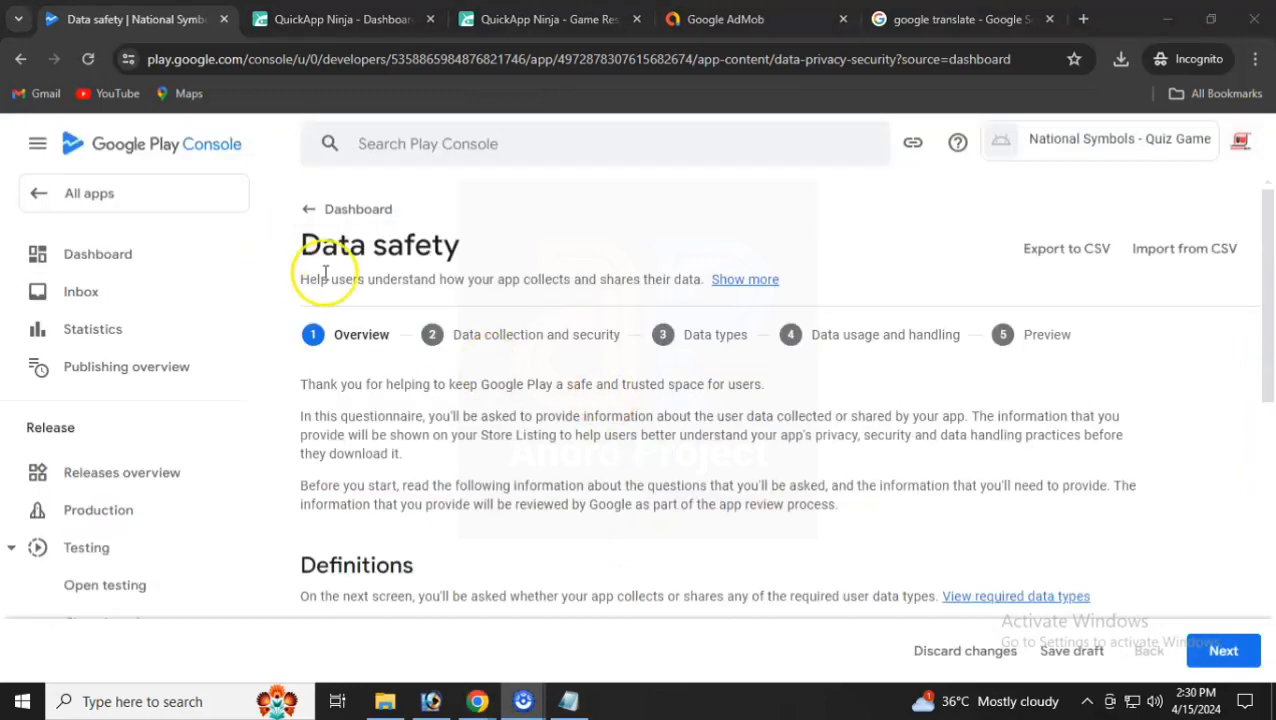
- Step through the imported Data safety answers and save them, declining the overview prompt
{"action": "scroll", "coordinate": [525, 388], "scroll_direction": "down", "scroll_amount": 1}
{"action": "scroll", "coordinate": [517, 381], "scroll_direction": "down", "scroll_amount": 1}
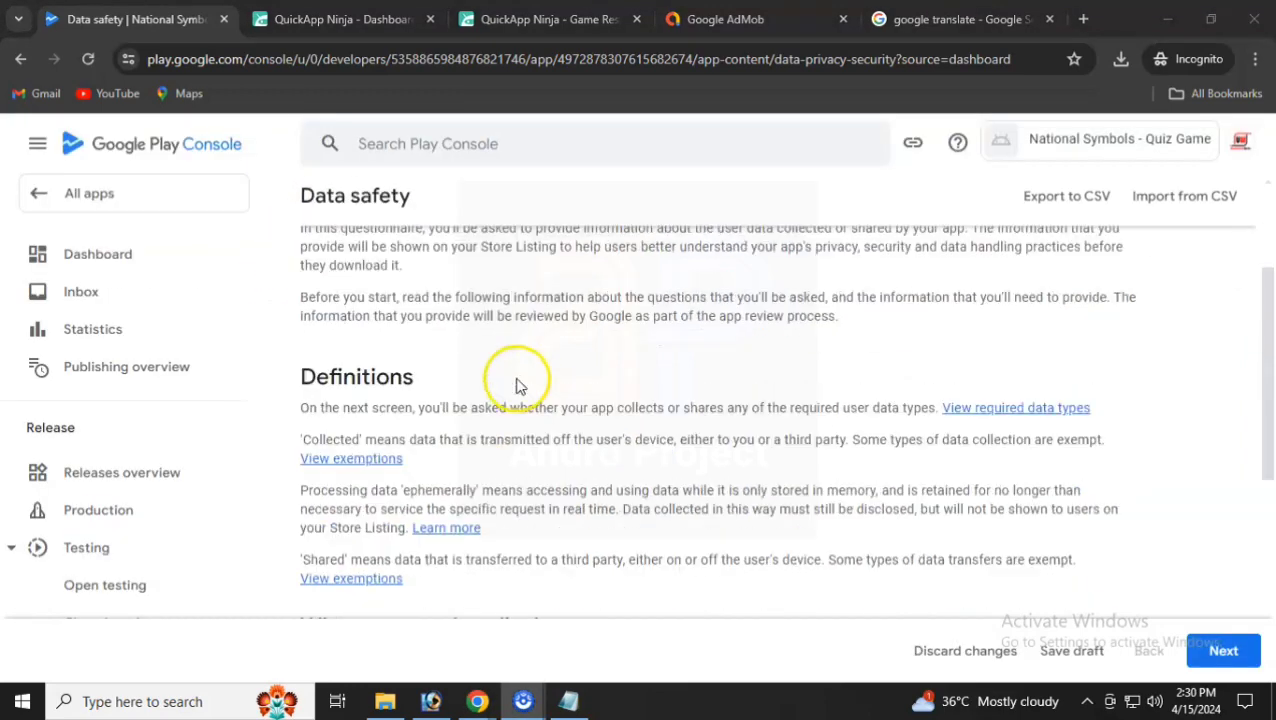
{"action": "scroll", "coordinate": [517, 386], "scroll_direction": "down", "scroll_amount": 5}
{"action": "left_click", "coordinate": [1220, 651]}
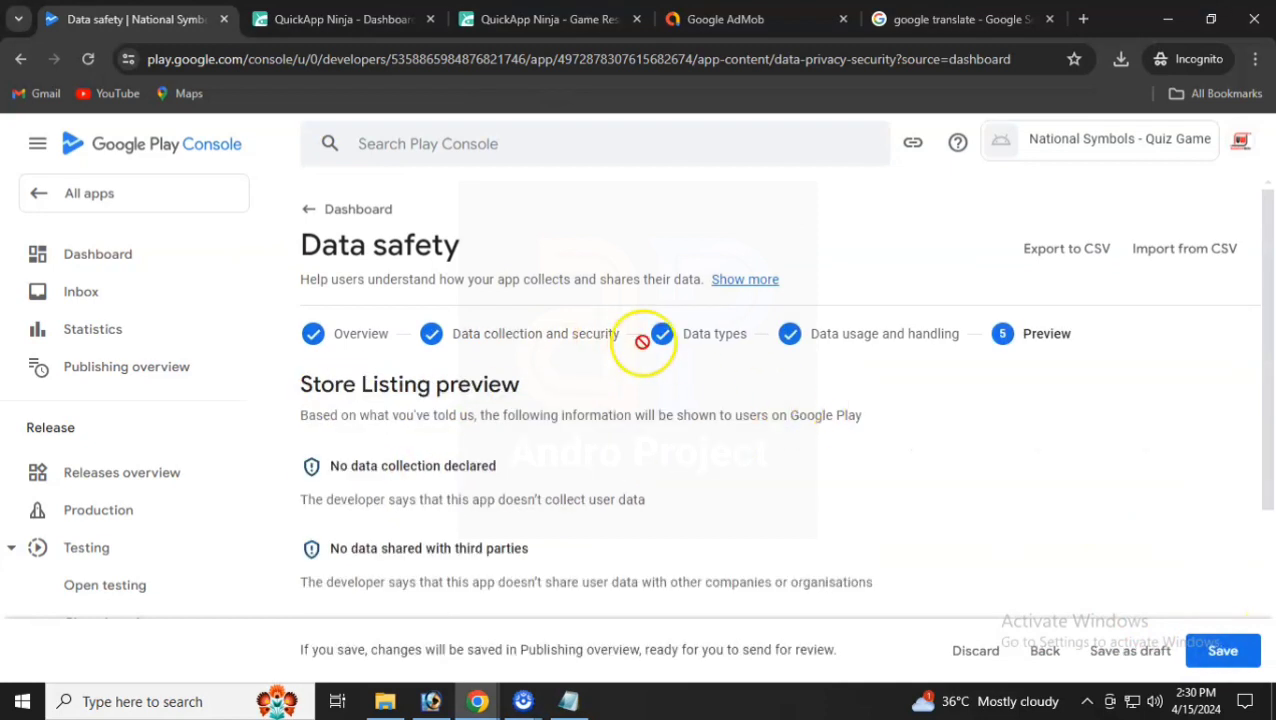
{"action": "scroll", "coordinate": [900, 421], "scroll_direction": "down", "scroll_amount": 3}
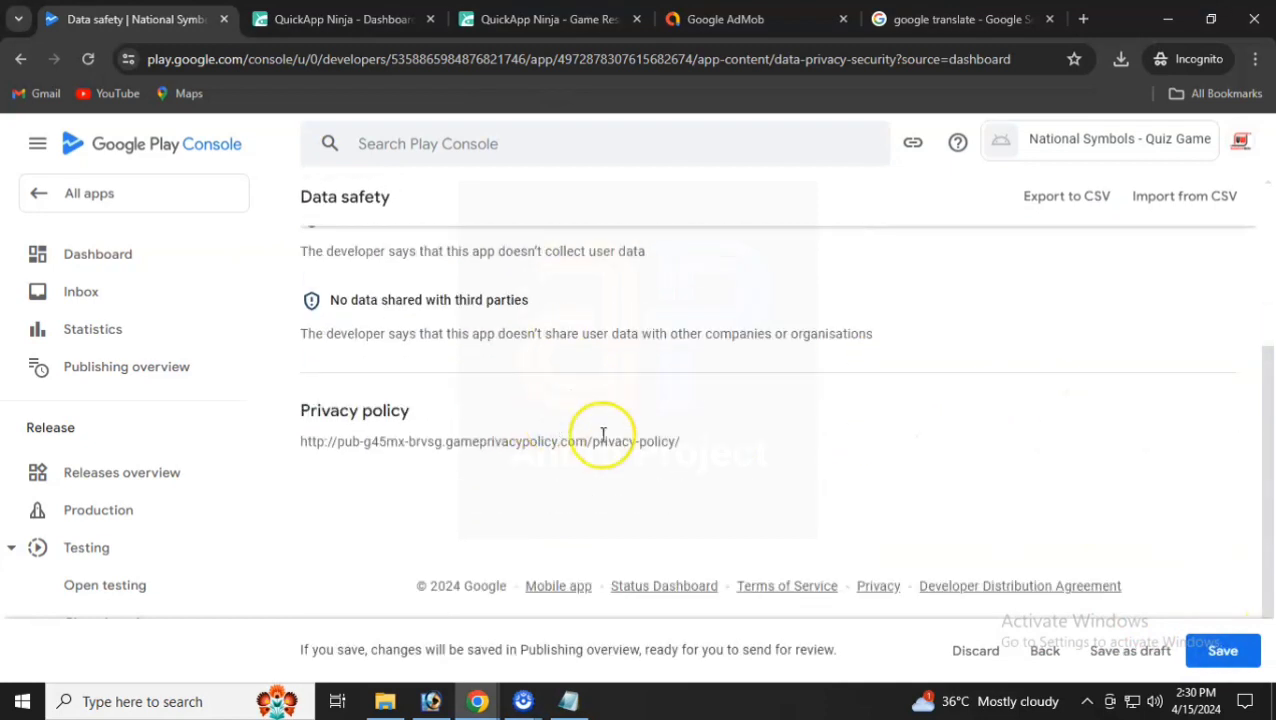
{"action": "left_click", "coordinate": [1216, 651]}
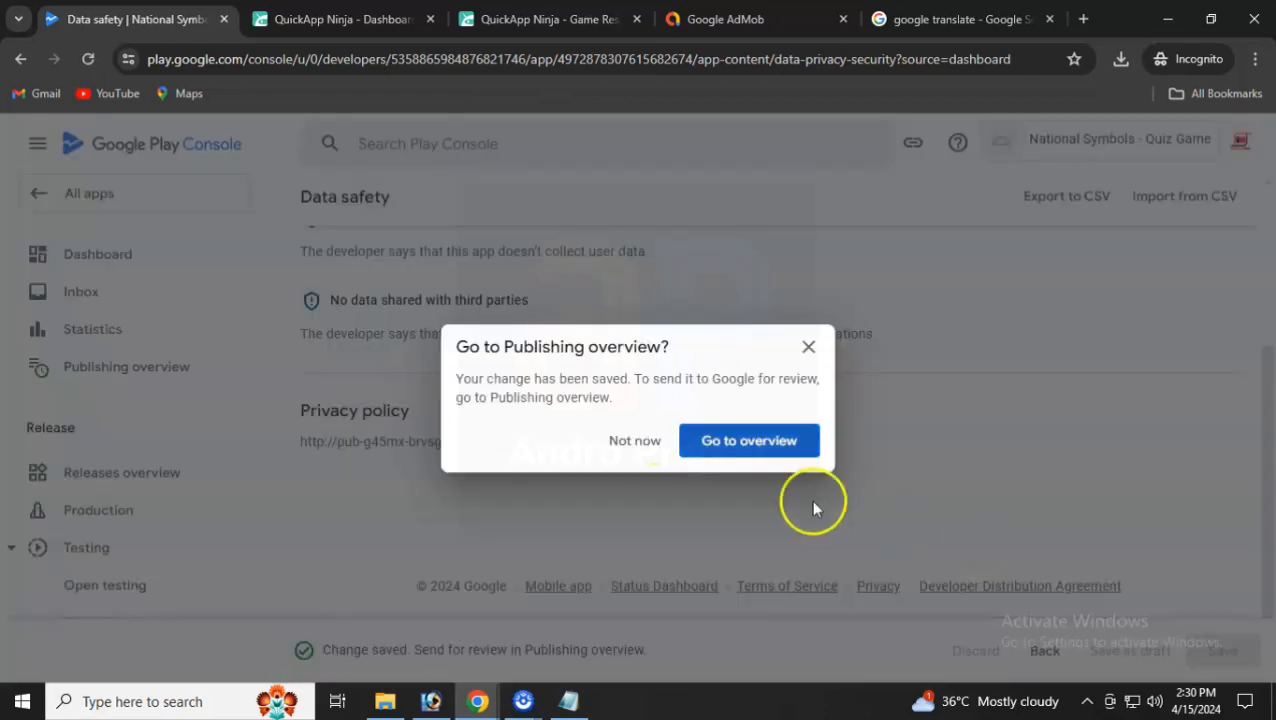
{"action": "left_click", "coordinate": [632, 441]}
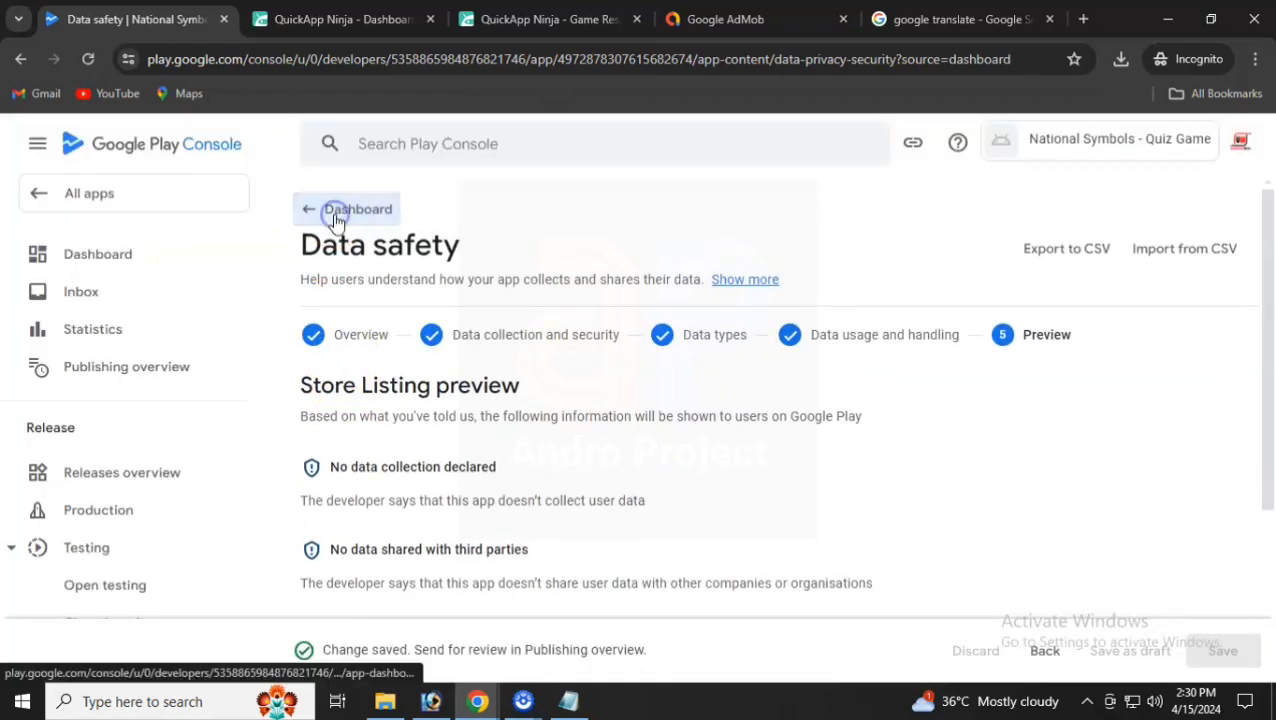
- From the dashboard, open the app category and contact details settings
{"action": "left_click", "coordinate": [336, 210]}
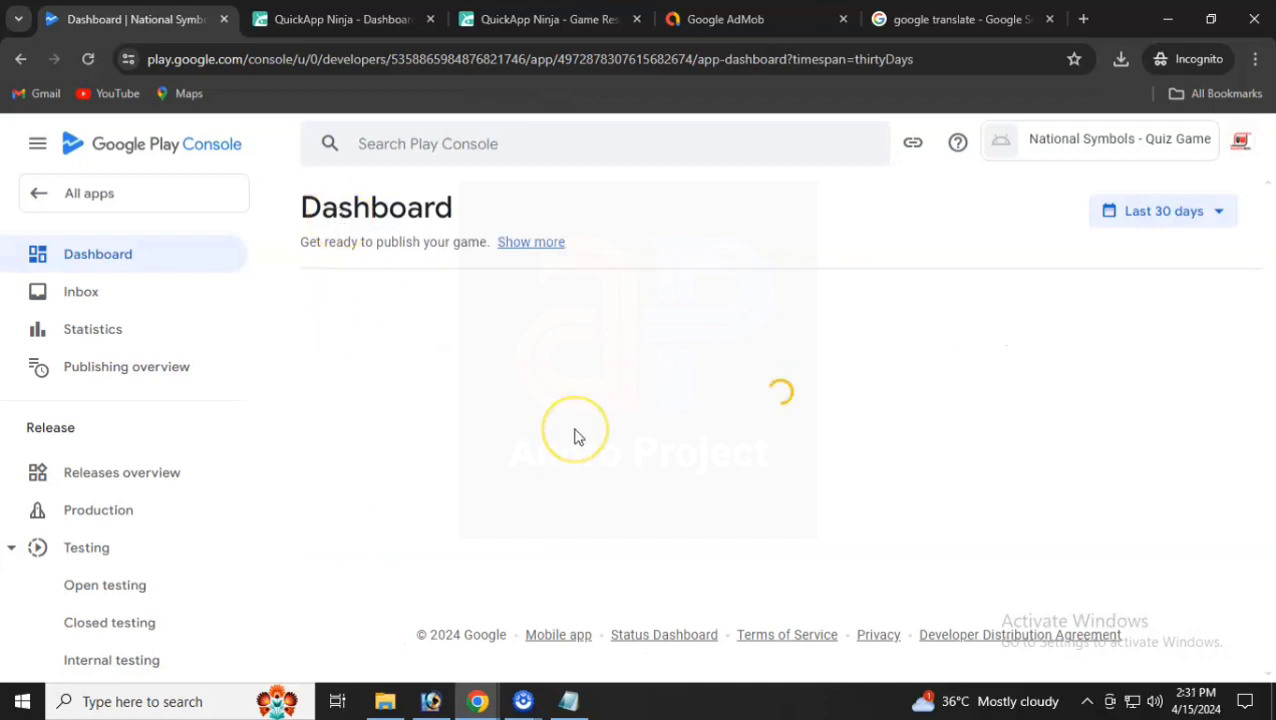
{"action": "scroll", "coordinate": [575, 437], "scroll_direction": "down", "scroll_amount": 3}
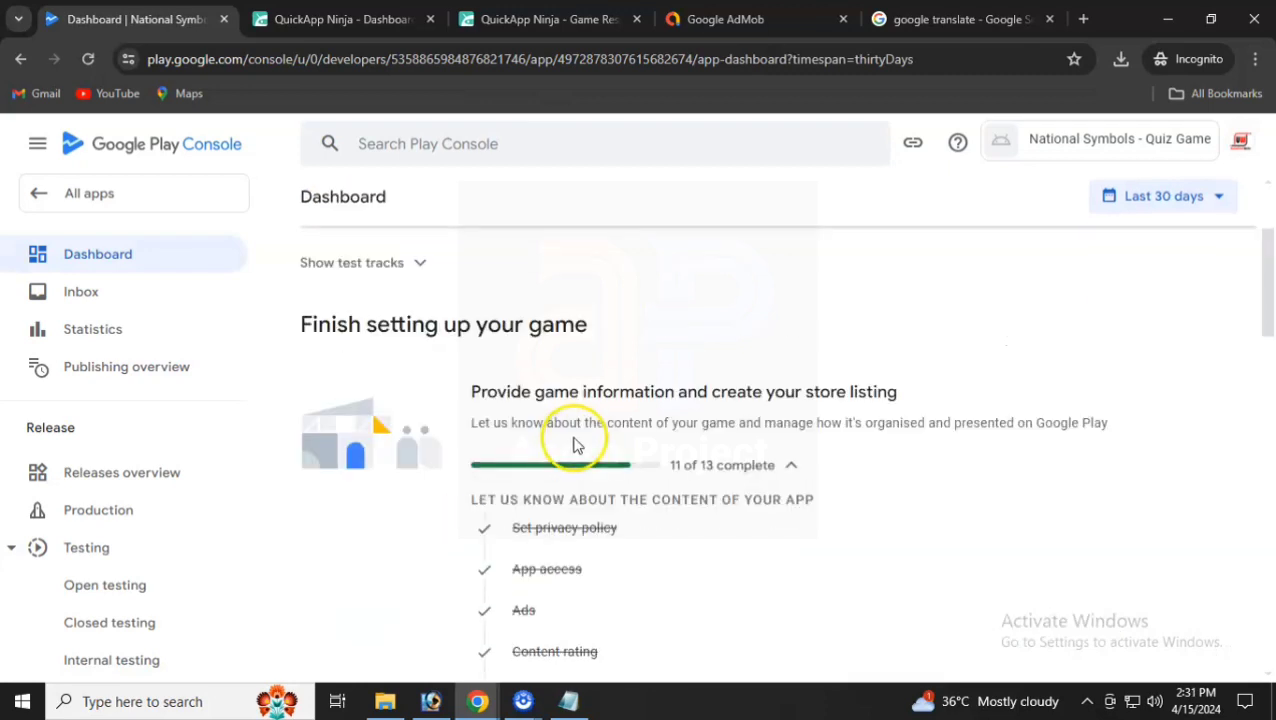
{"action": "scroll", "coordinate": [577, 445], "scroll_direction": "down", "scroll_amount": 1}
{"action": "scroll", "coordinate": [653, 420], "scroll_direction": "down", "scroll_amount": 5}
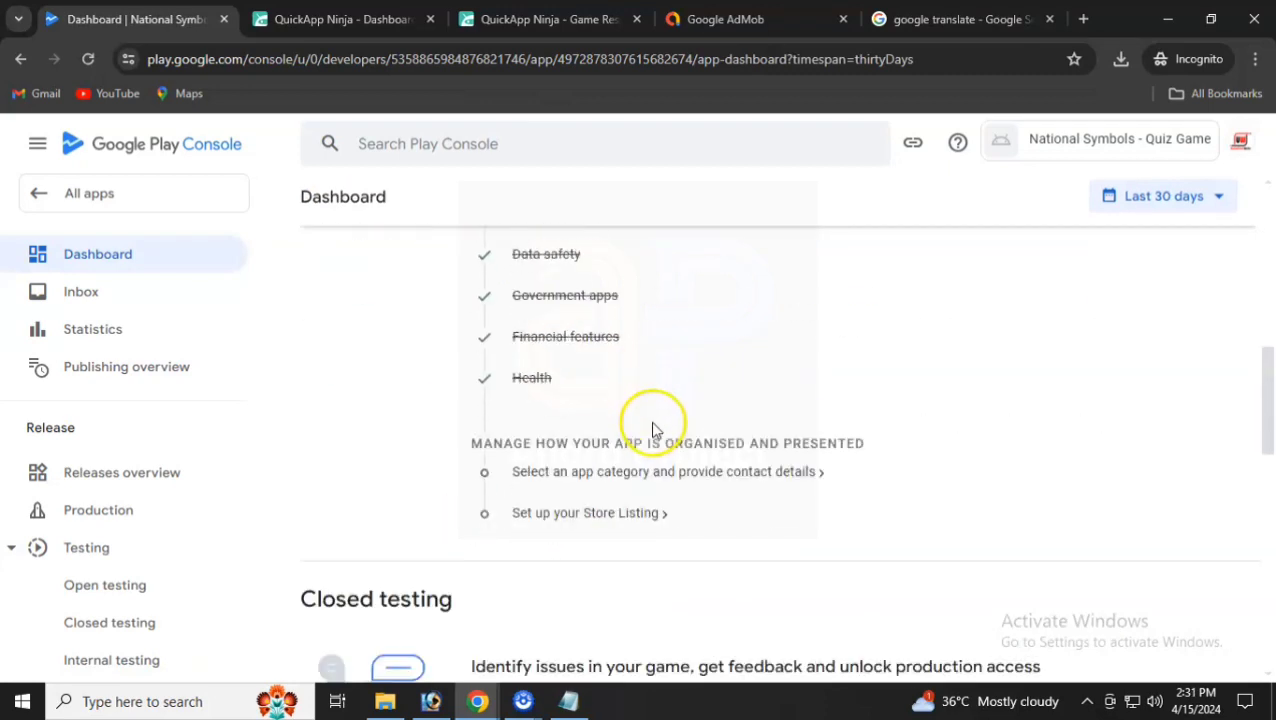
{"action": "left_click", "coordinate": [628, 473]}
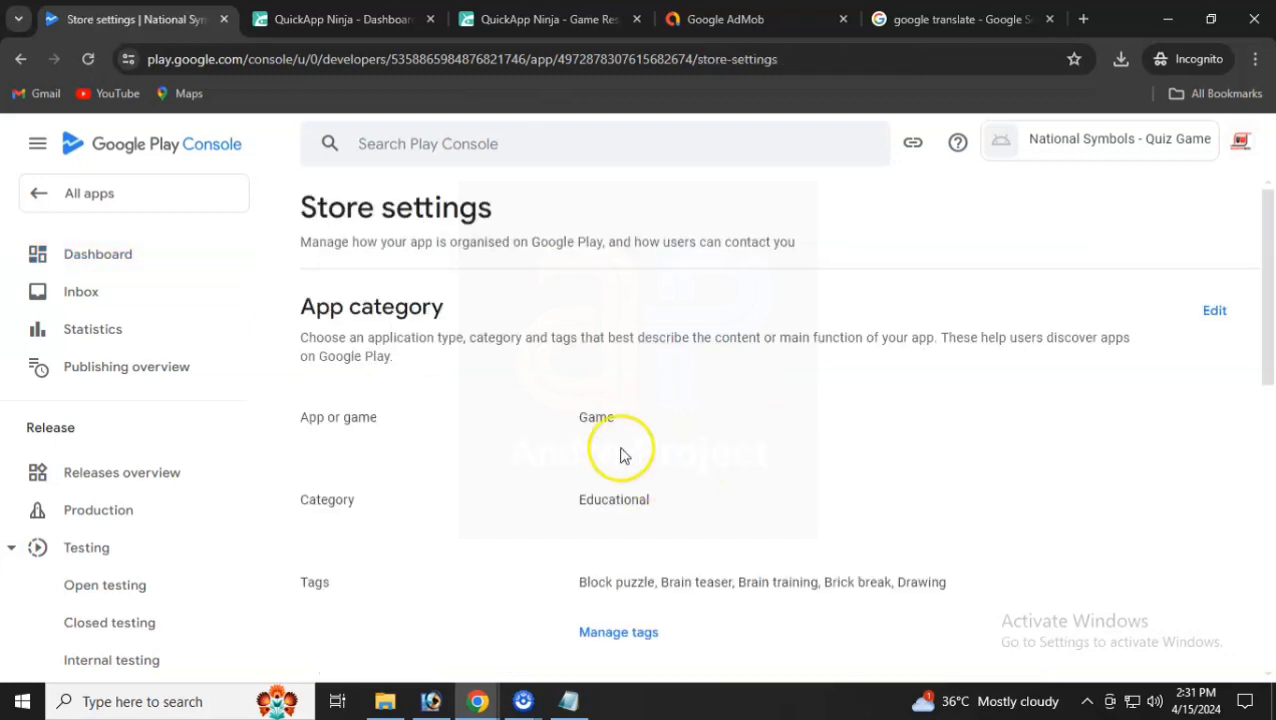
{"action": "scroll", "coordinate": [630, 450], "scroll_direction": "down", "scroll_amount": 6}
{"action": "scroll", "coordinate": [630, 447], "scroll_direction": "up", "scroll_amount": 3}
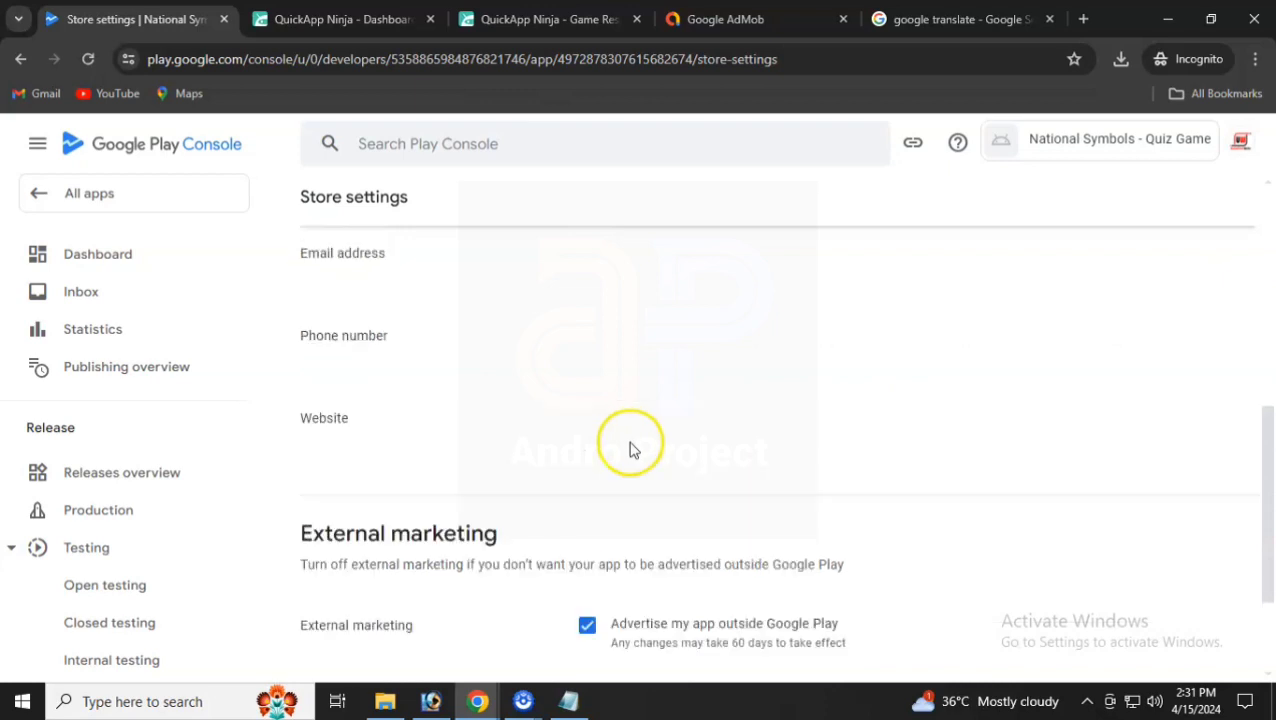
- Enter the contact e-mail in store listing contact details, publish it, and return to Dashboard
{"action": "left_click", "coordinate": [1214, 353]}
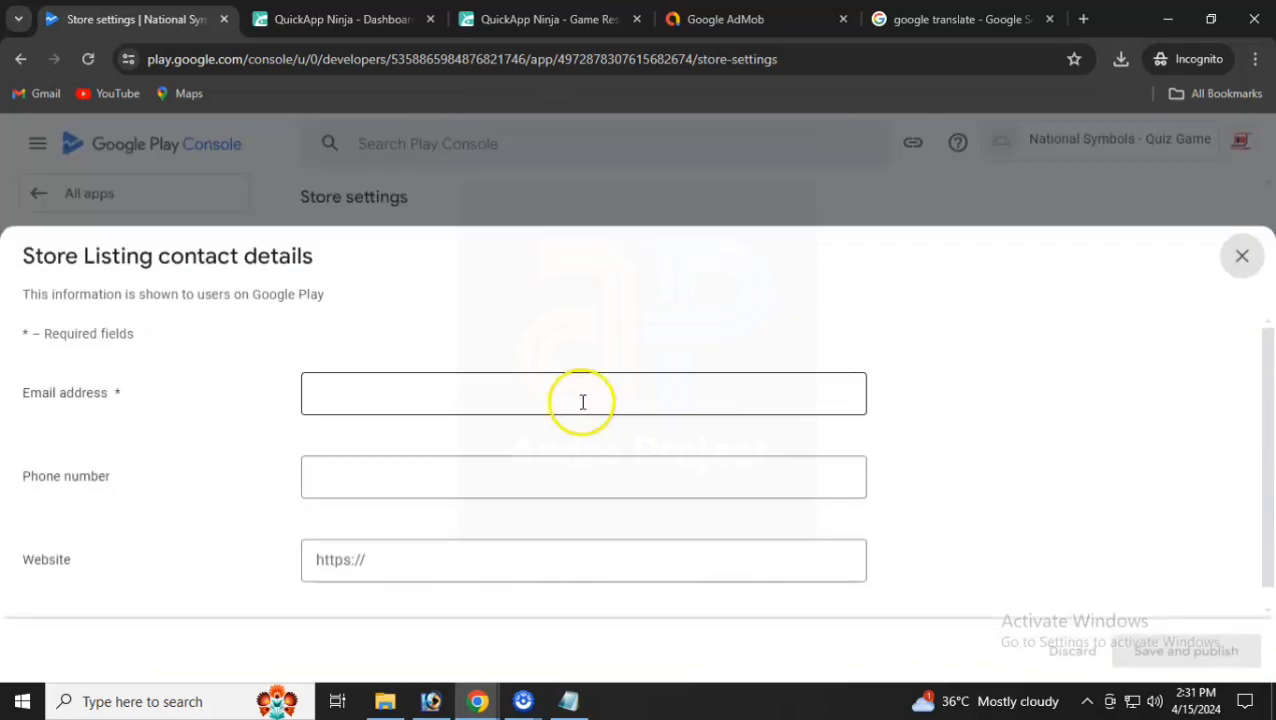
{"action": "left_click", "coordinate": [398, 407]}
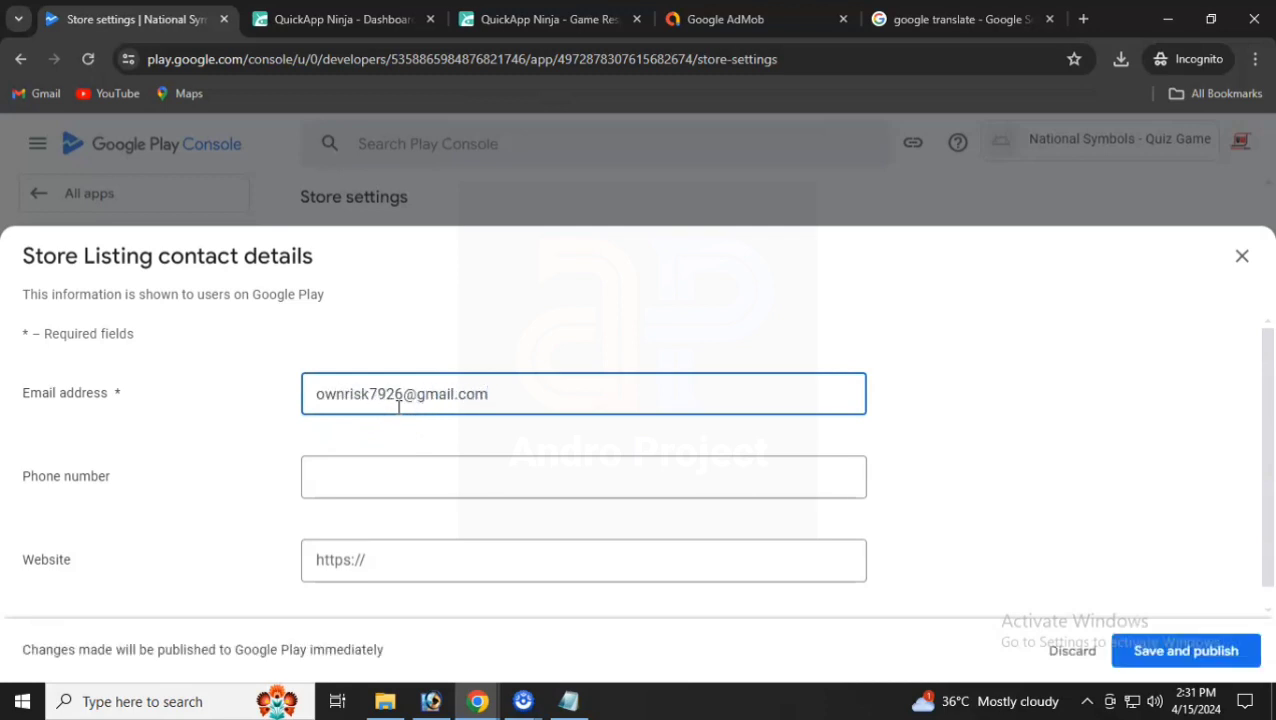
{"action": "left_click", "coordinate": [1180, 660]}
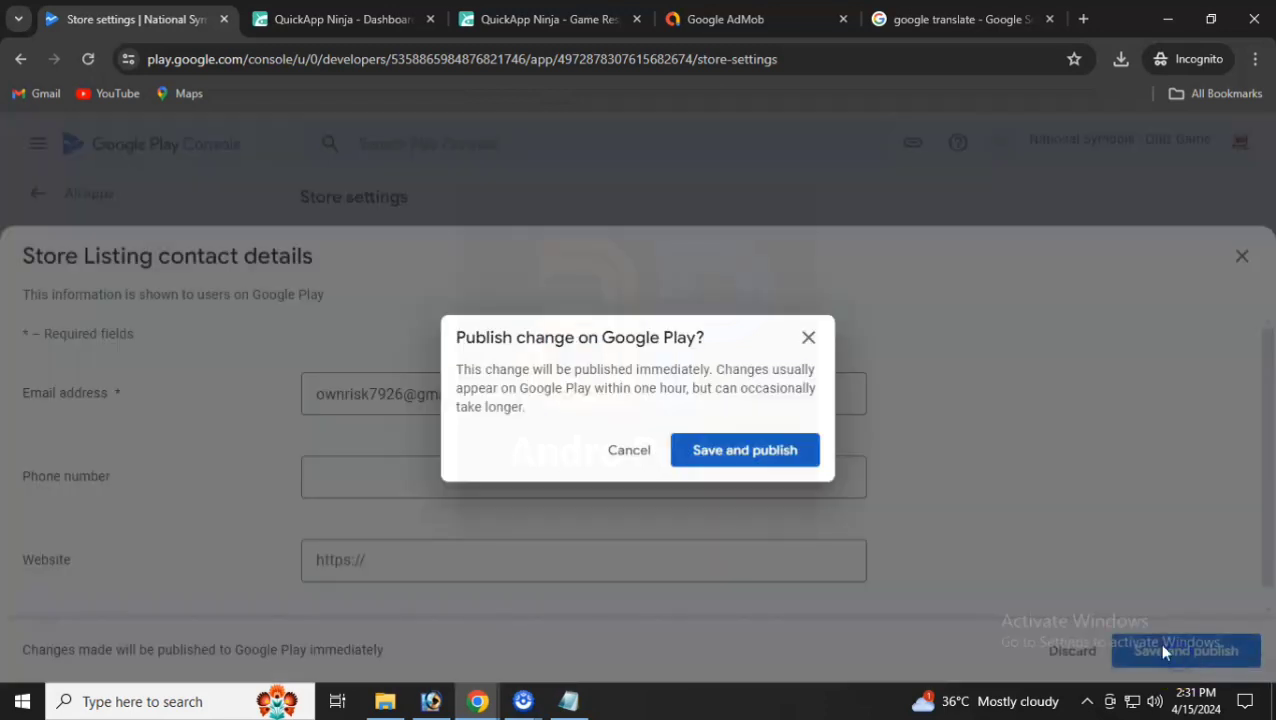
{"action": "left_click", "coordinate": [740, 455]}
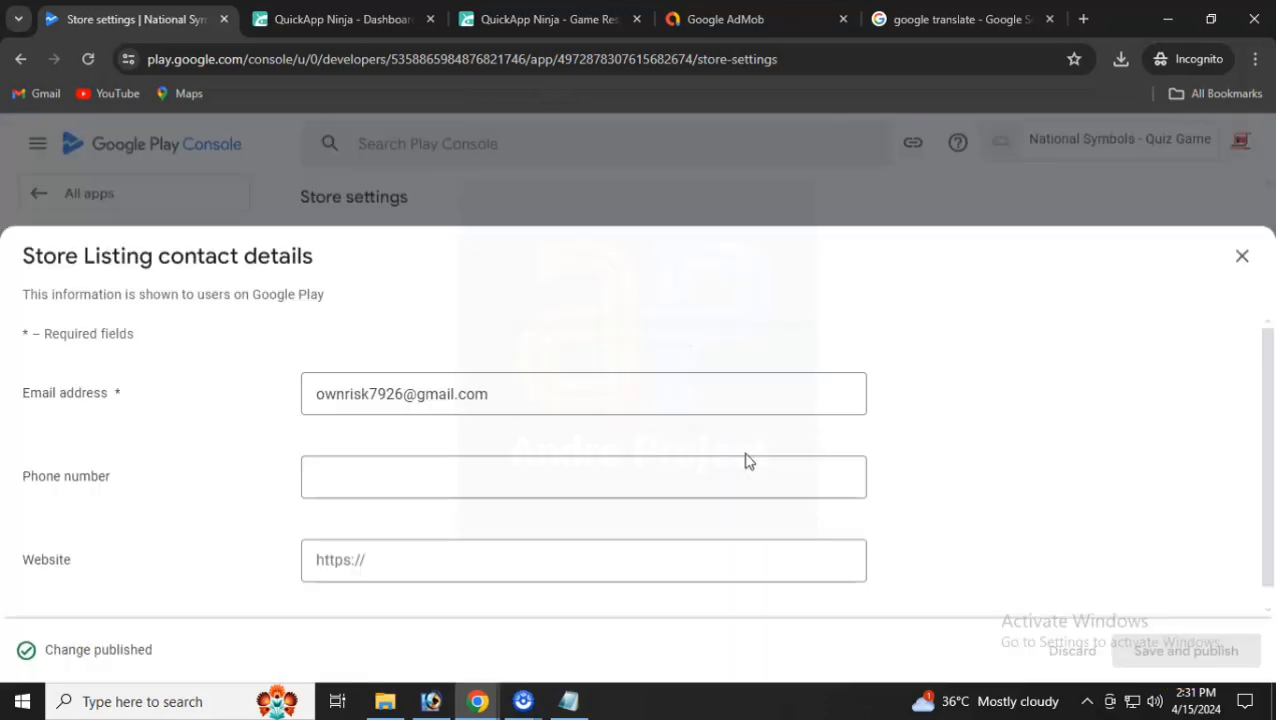
{"action": "left_click", "coordinate": [1240, 256]}
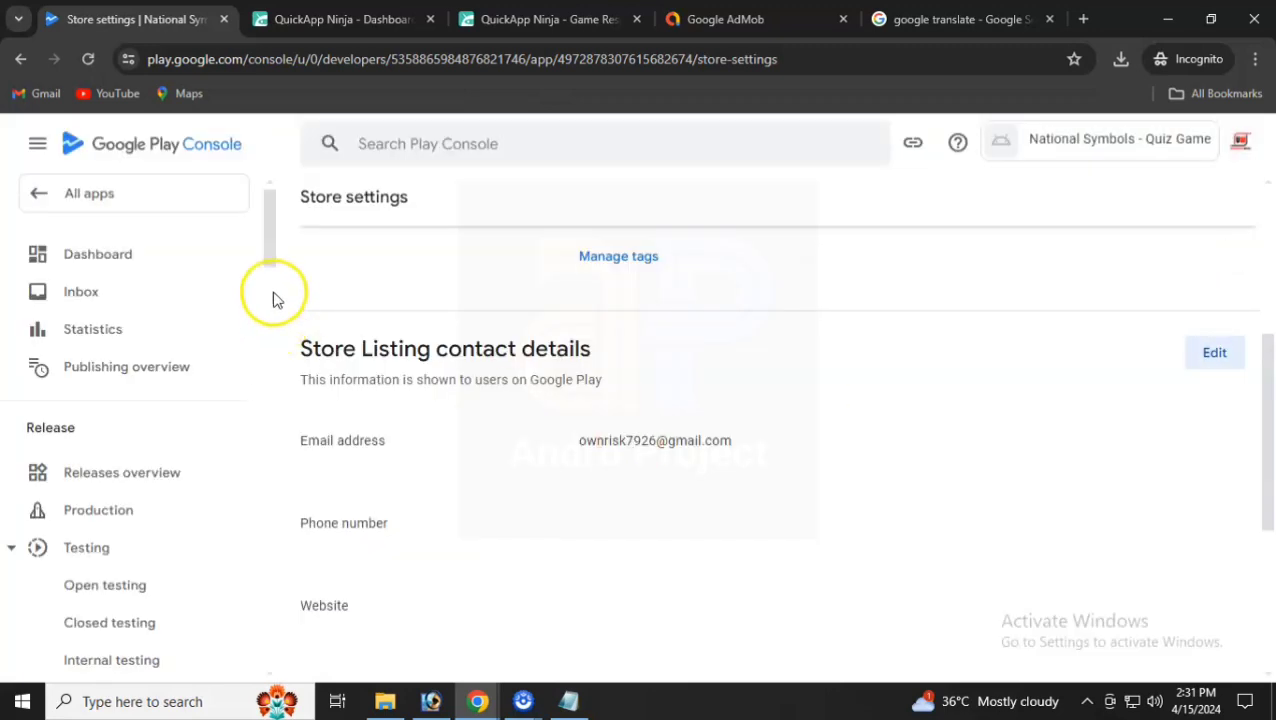
{"action": "left_click", "coordinate": [150, 252]}
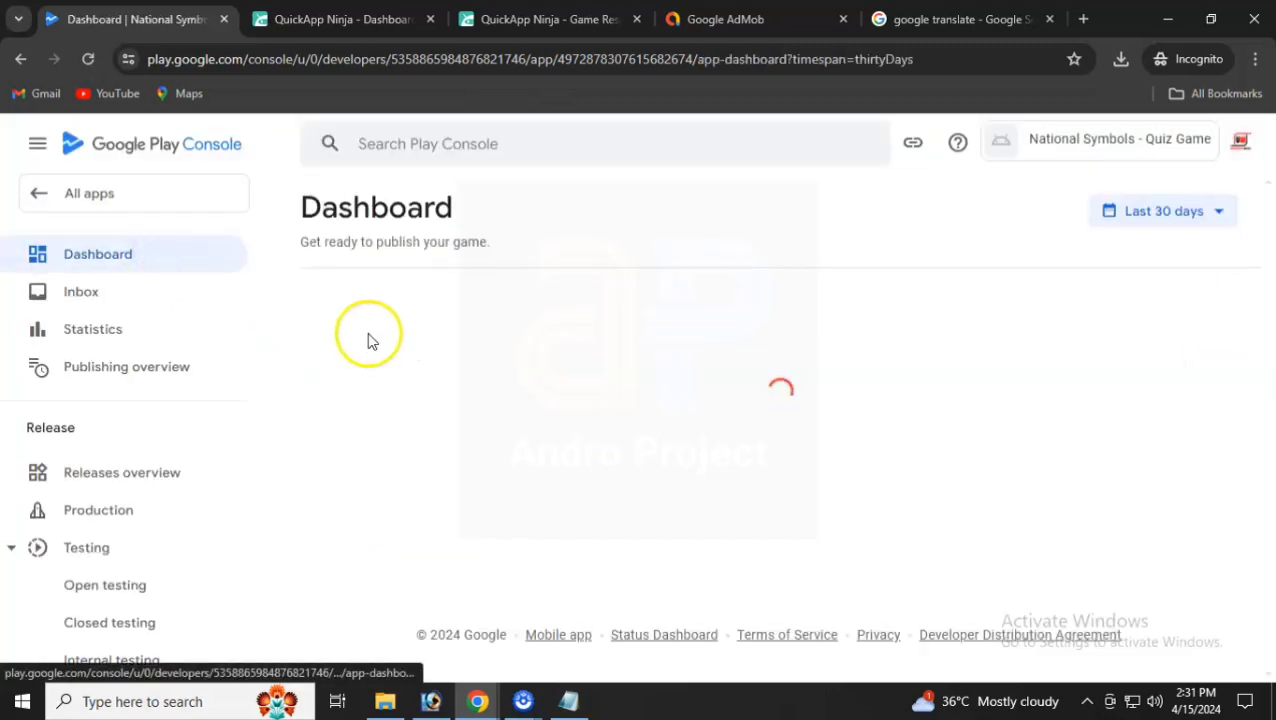
- Open the main store listing setup alongside the game-description notes
{"action": "scroll", "coordinate": [500, 390], "scroll_direction": "down", "scroll_amount": 2}
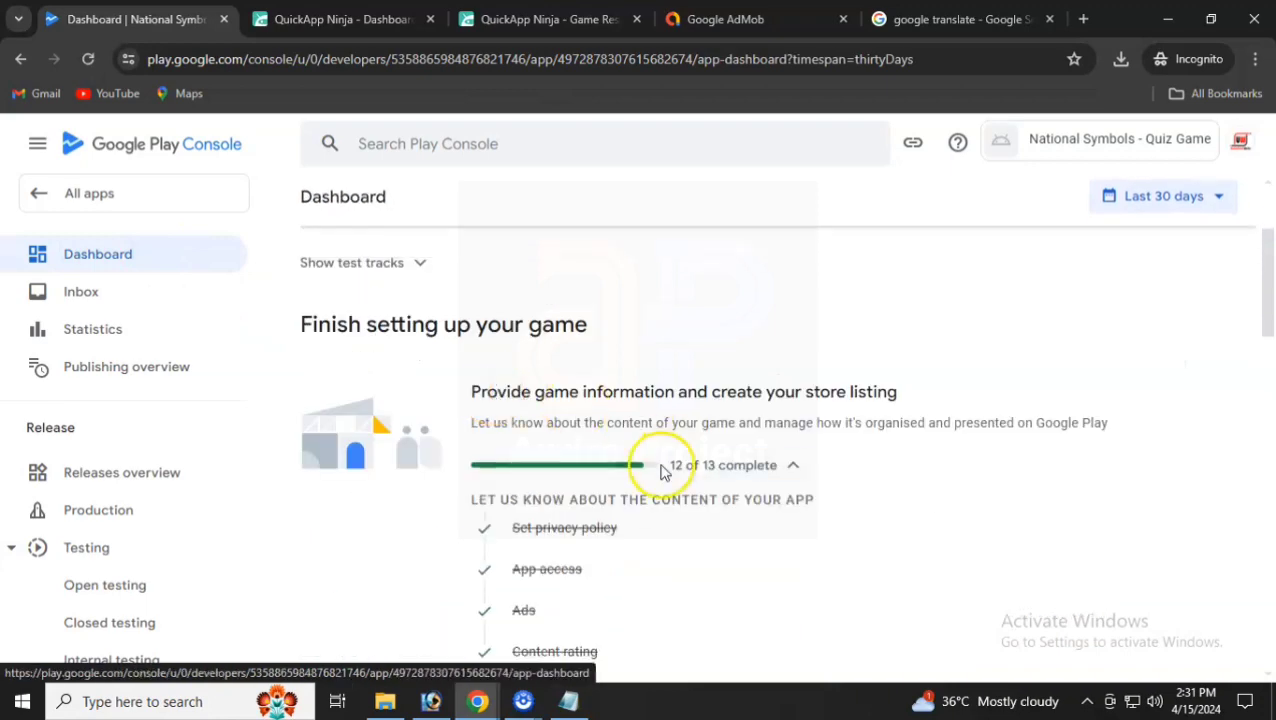
{"action": "scroll", "coordinate": [660, 470], "scroll_direction": "down", "scroll_amount": 5}
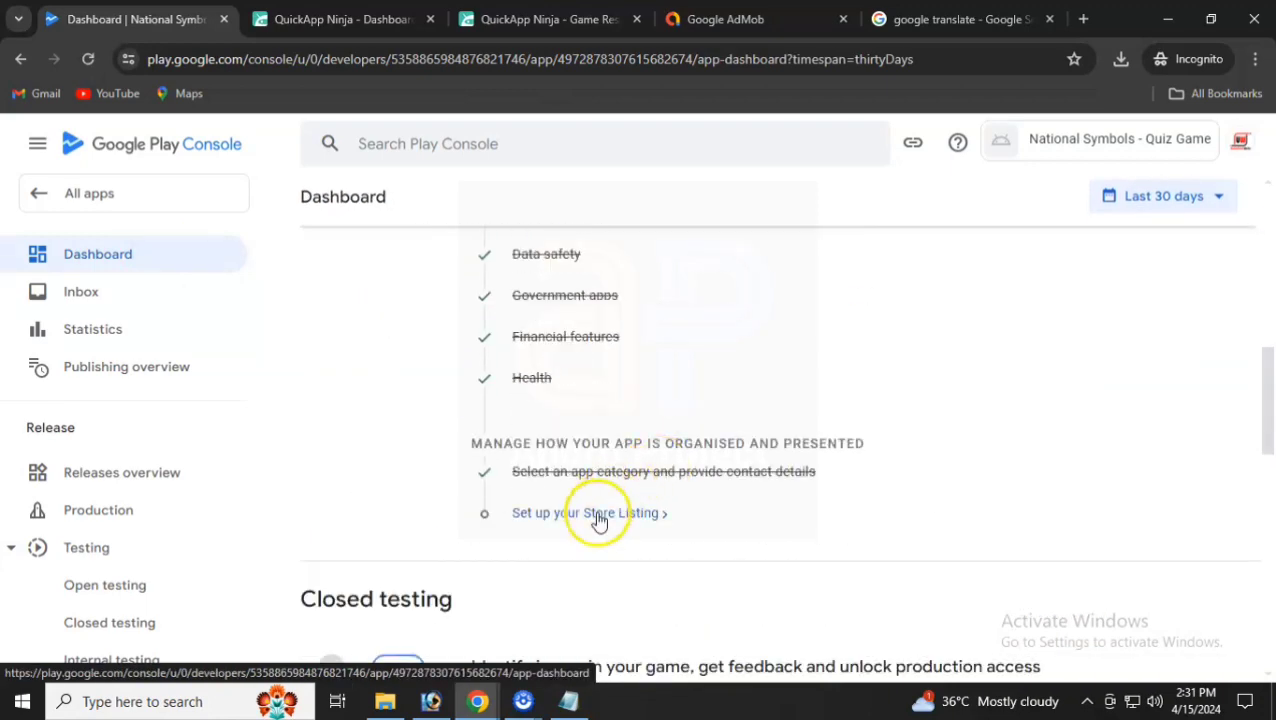
{"action": "left_click", "coordinate": [598, 514]}
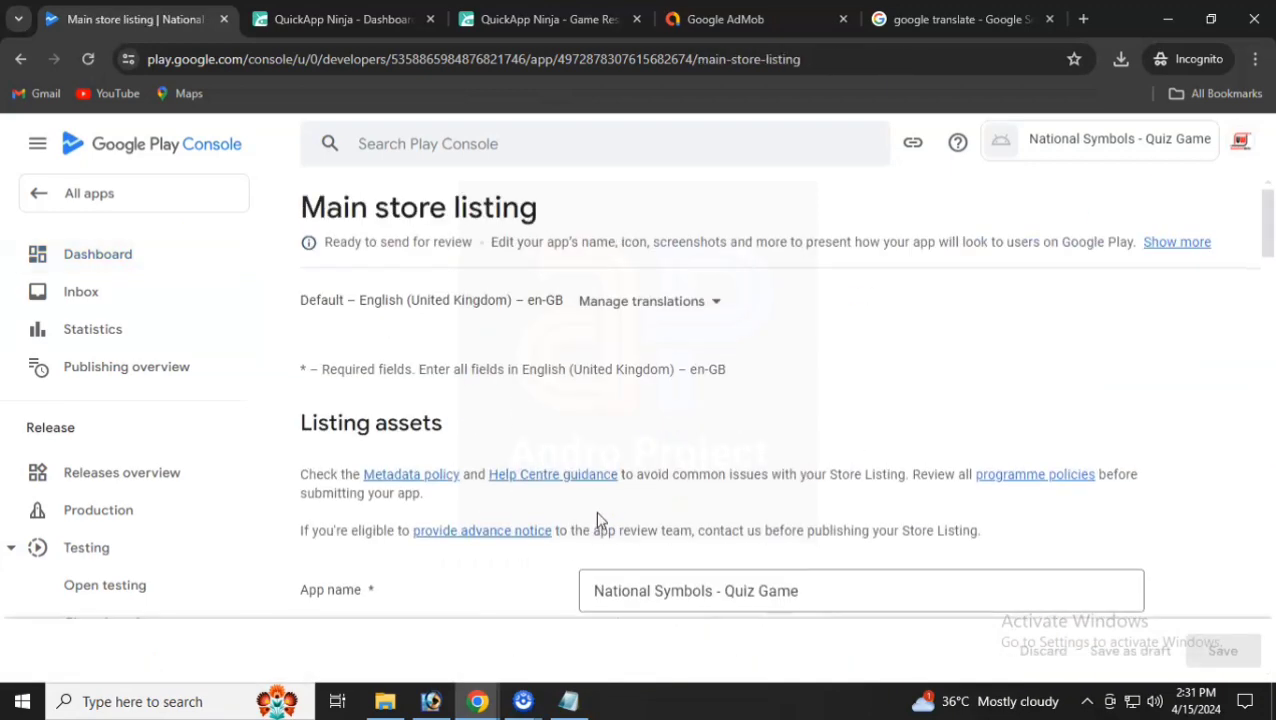
{"action": "scroll", "coordinate": [607, 450], "scroll_direction": "down", "scroll_amount": 2}
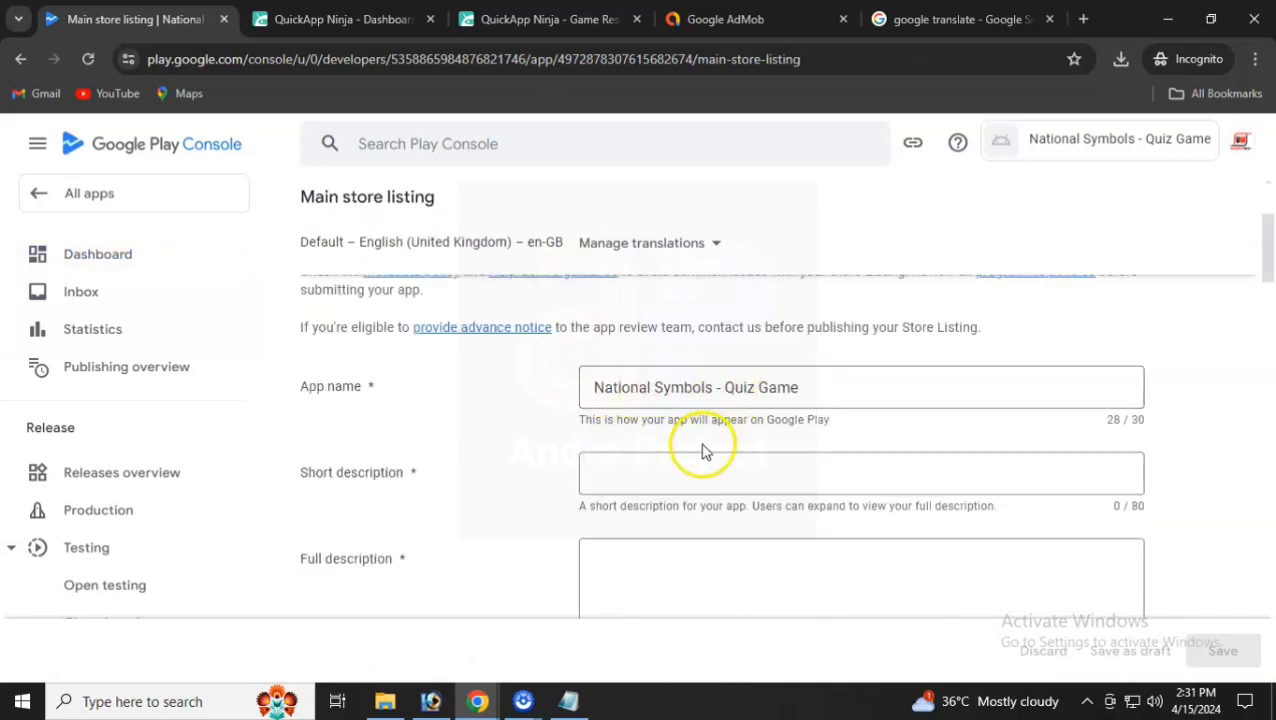
{"action": "left_click", "coordinate": [568, 701]}
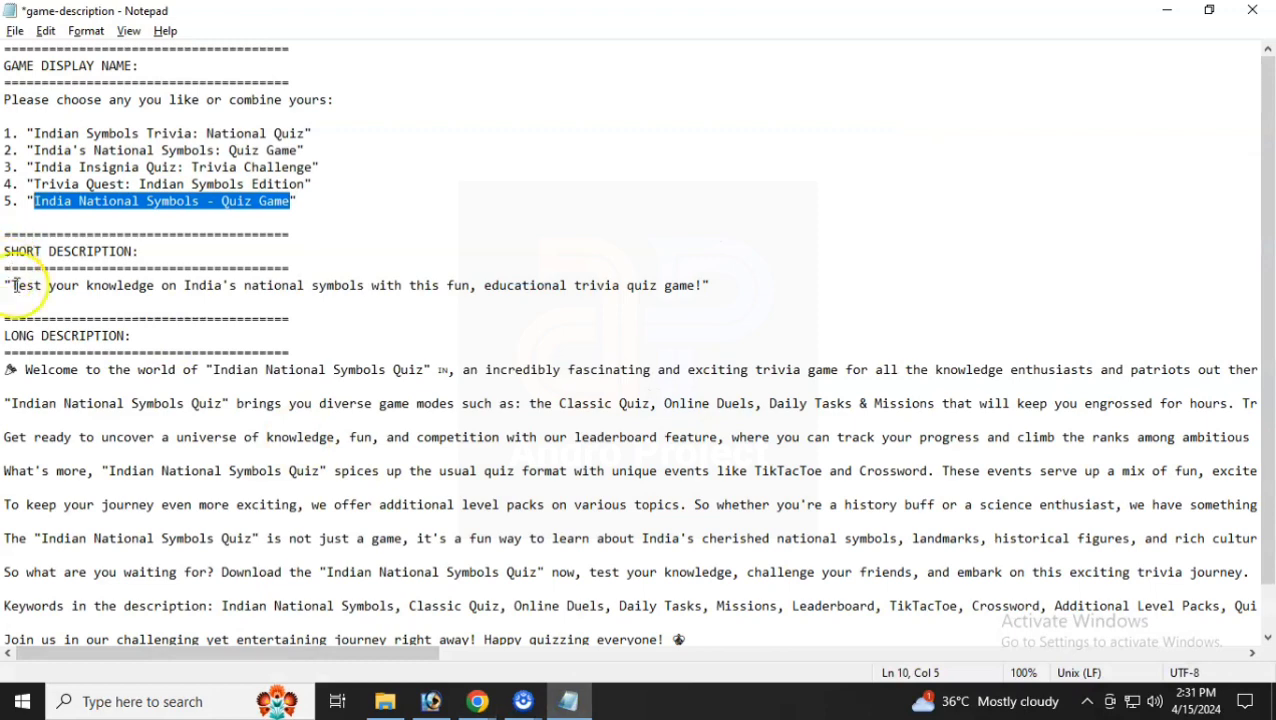
- Copy the short description from the notes into Short description, trimmed to 72 characters
{"action": "left_click_drag", "start_coordinate": [14, 285], "coordinate": [577, 264]}
{"action": "left_click_drag", "start_coordinate": [678, 273], "coordinate": [698, 285]}
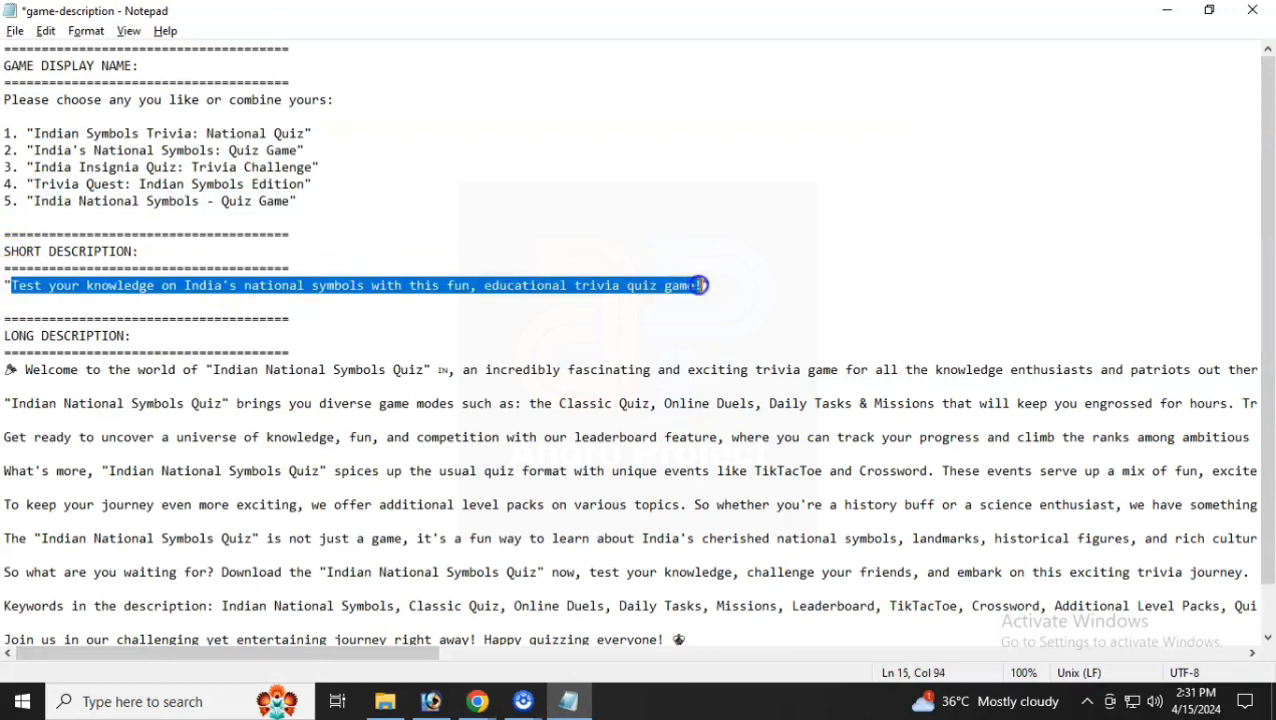
{"action": "key", "text": "ctrl+c"}
{"action": "key", "text": "alt+Tab"}
{"action": "left_click", "coordinate": [636, 459]}
{"action": "key", "text": "ctrl+v"}
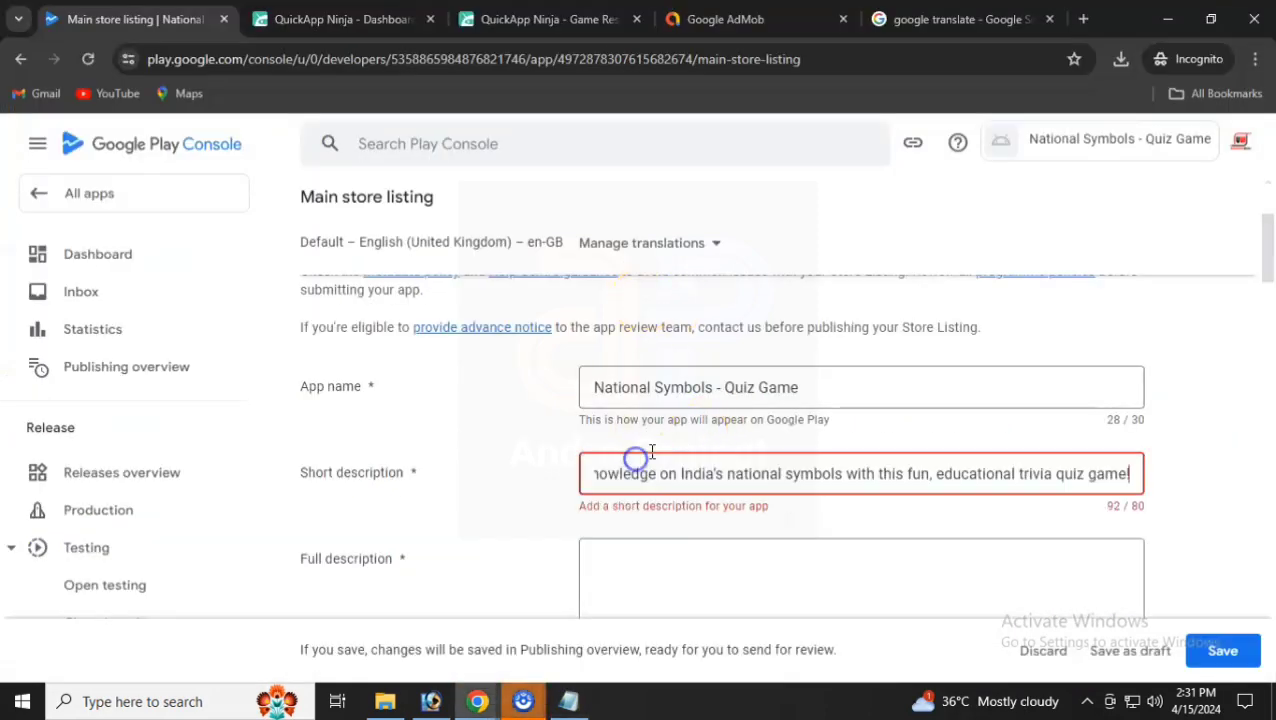
{"action": "left_click", "coordinate": [619, 447]}
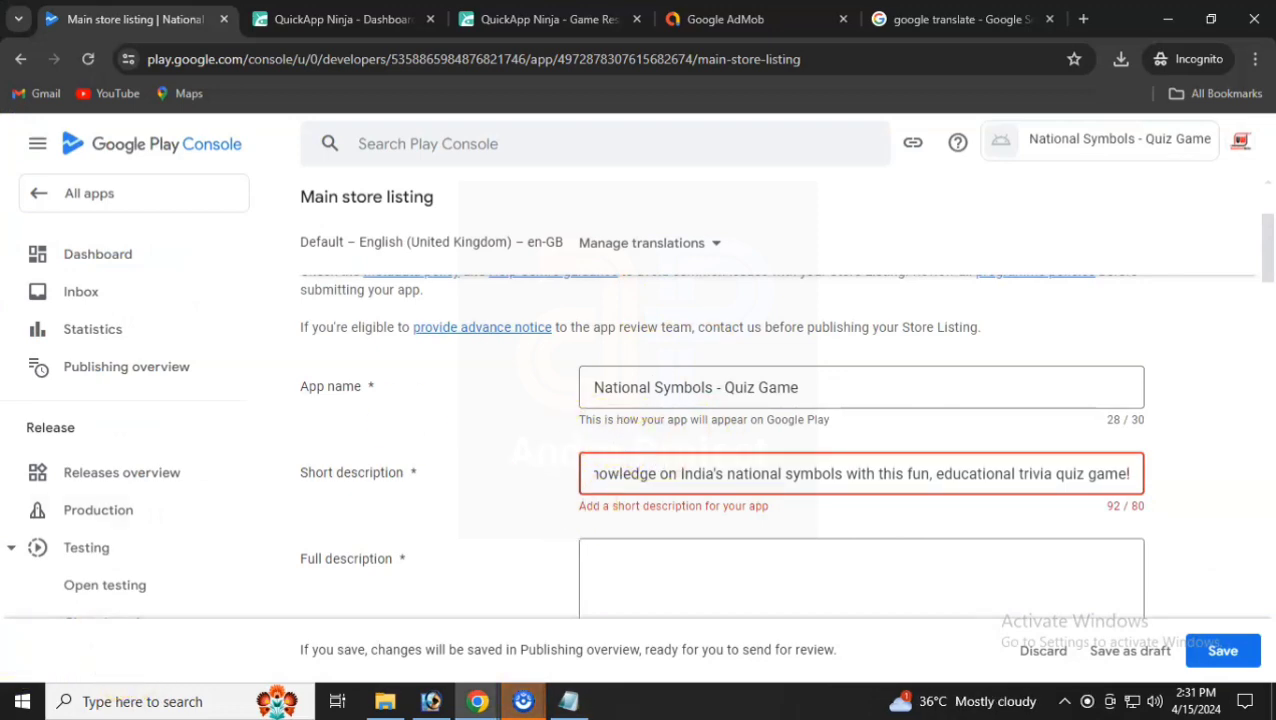
- Fill the listing with the 2380-character full description from the notes
{"action": "key", "text": "alt+Tab"}
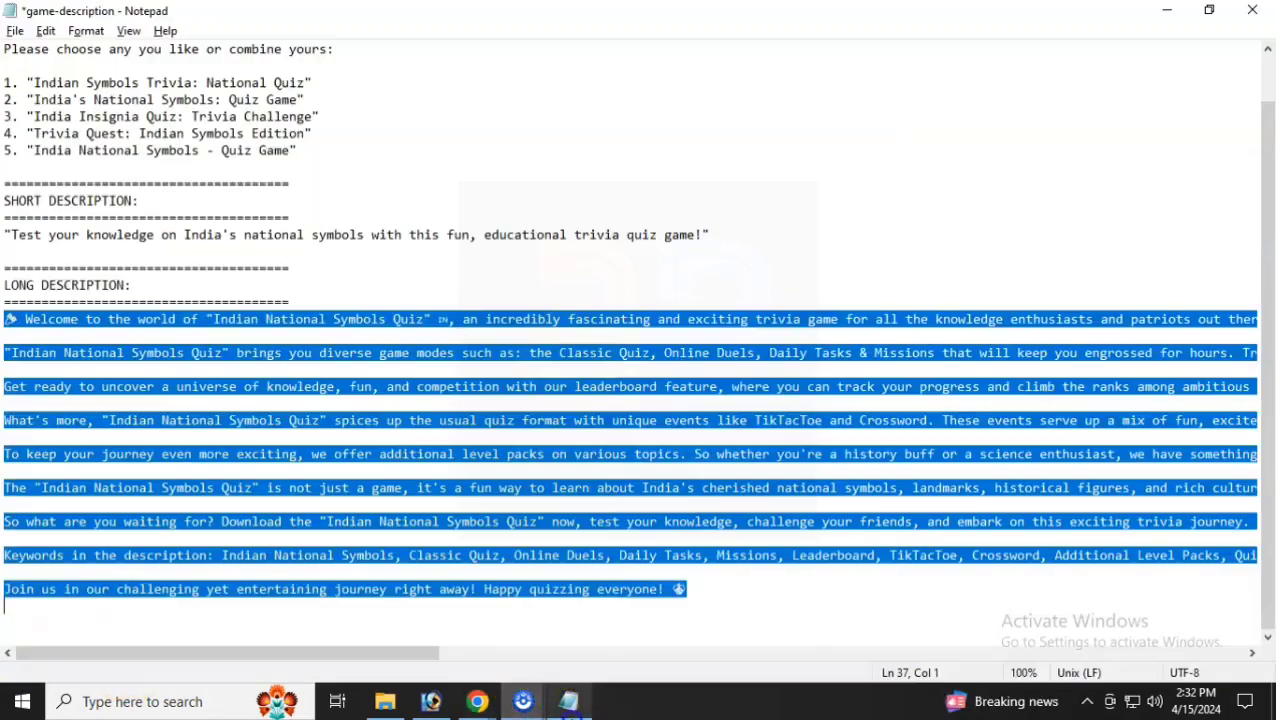
{"action": "left_click", "coordinate": [475, 702]}
{"action": "left_click", "coordinate": [410, 630]}
{"action": "scroll", "coordinate": [675, 388], "scroll_direction": "up", "scroll_amount": 3}
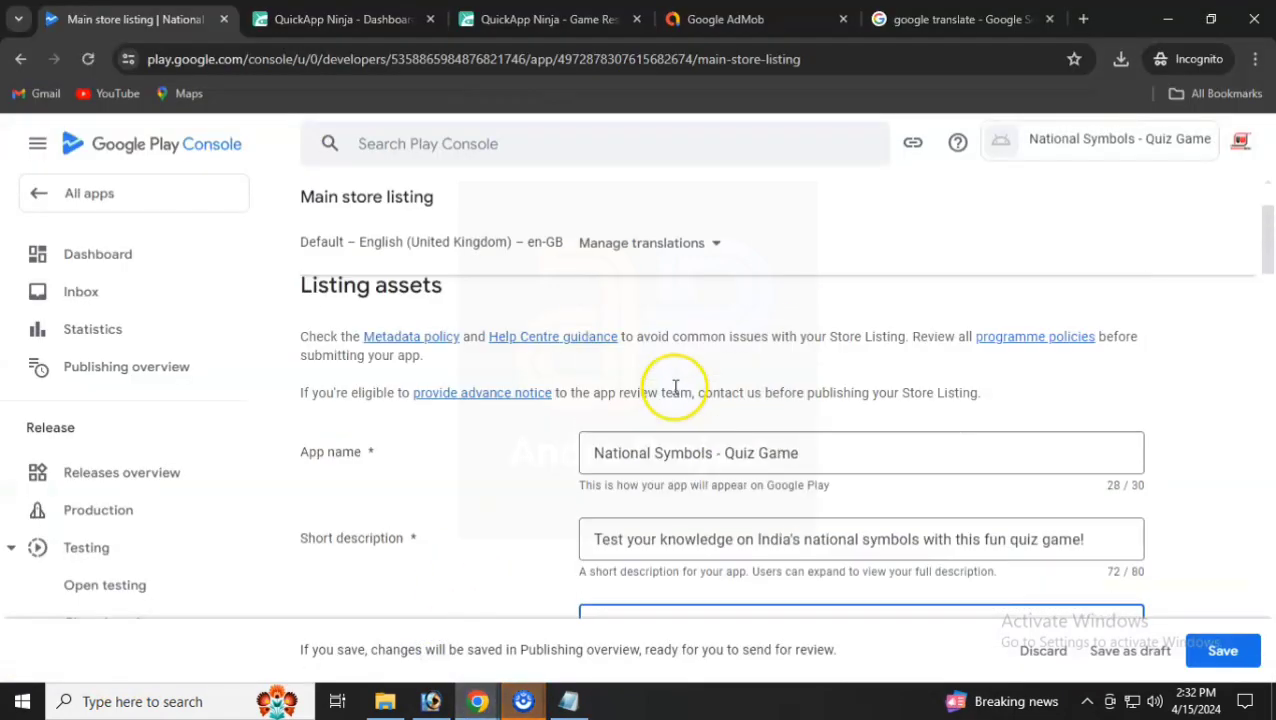
{"action": "scroll", "coordinate": [755, 450], "scroll_direction": "down", "scroll_amount": 10}
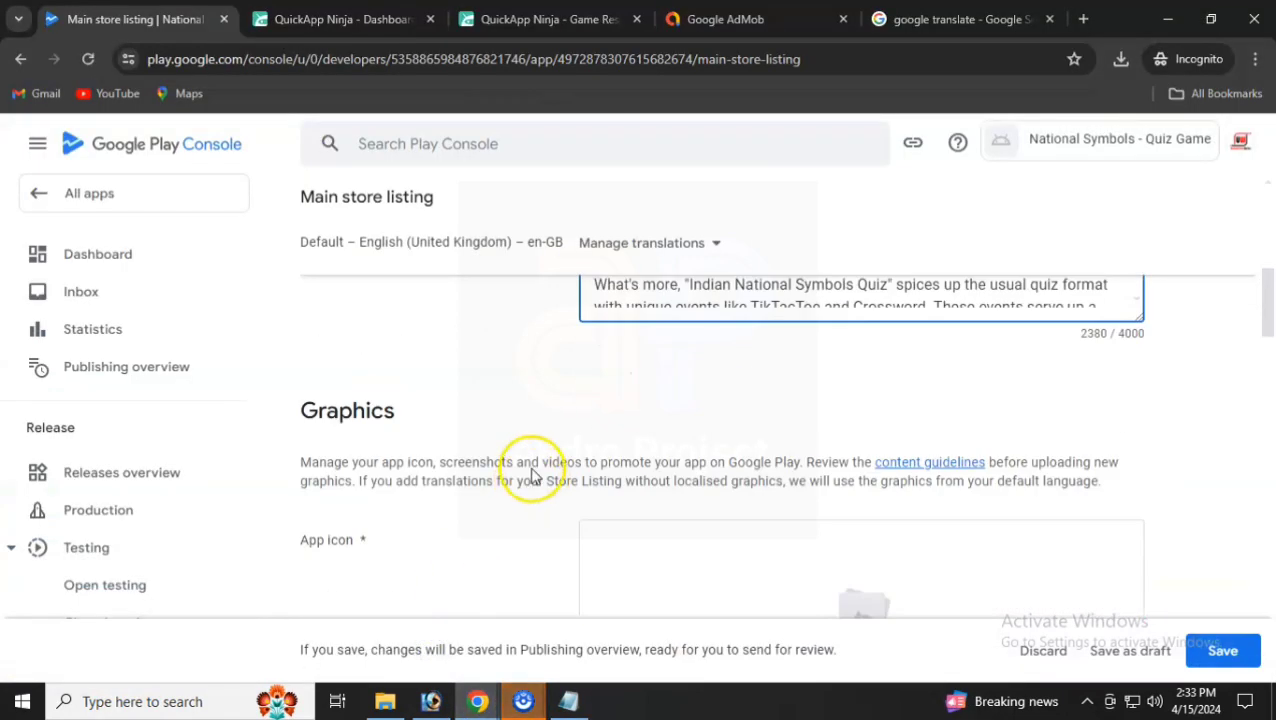
{"action": "scroll", "coordinate": [535, 460], "scroll_direction": "down", "scroll_amount": 2}
- Upload icon_512 from the MediaPack folder as the app icon
{"action": "left_click", "coordinate": [883, 530]}
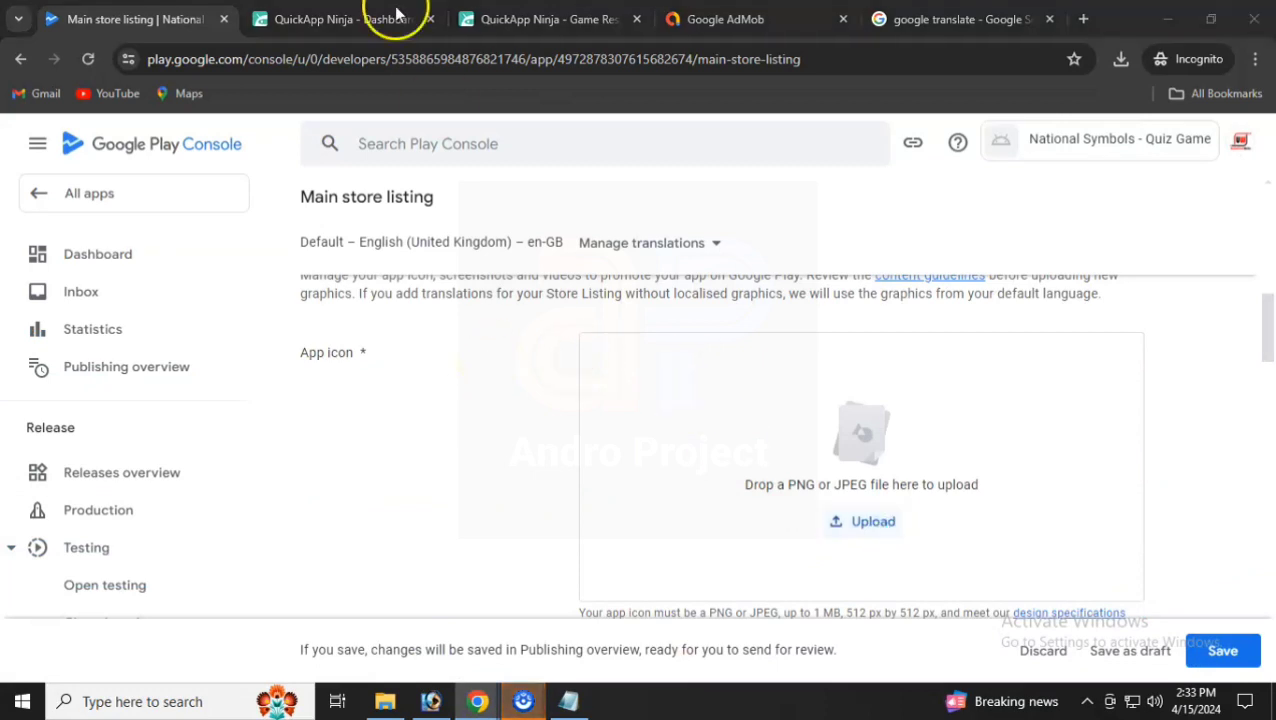
{"action": "left_click", "coordinate": [879, 530]}
{"action": "double_click", "coordinate": [256, 131]}
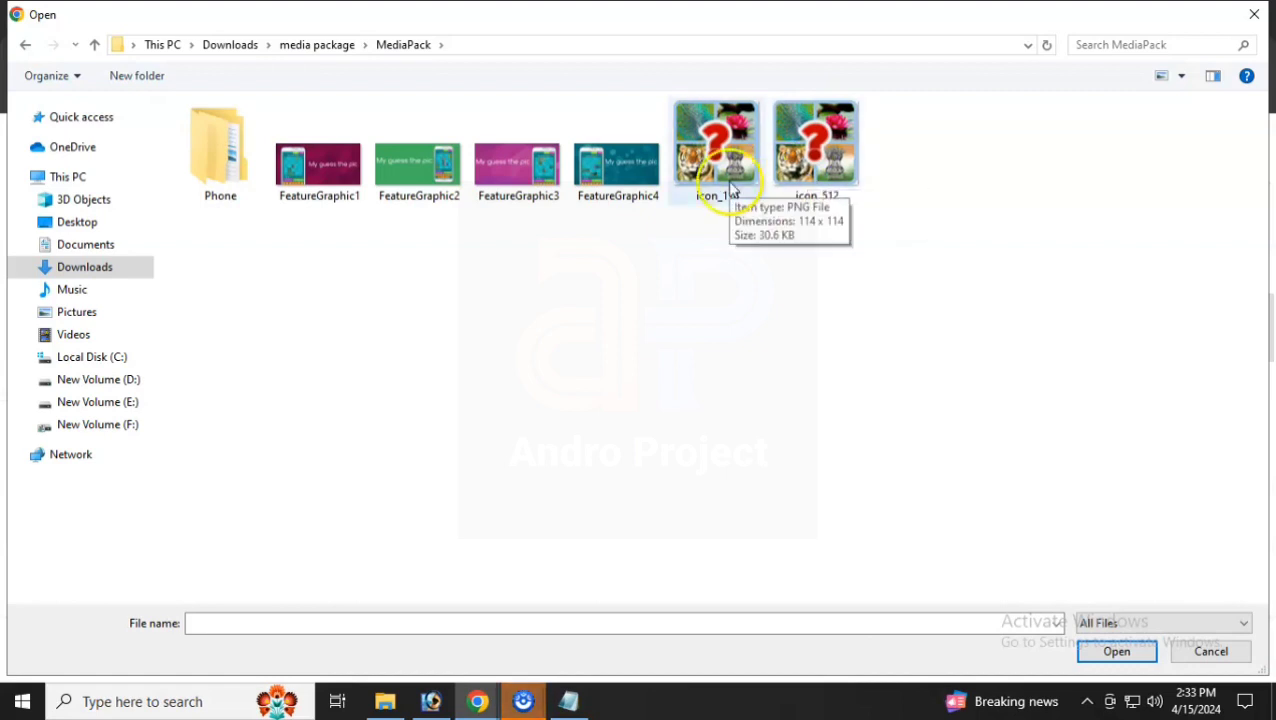
{"action": "double_click", "coordinate": [816, 165]}
- Upload a FeatureGraphic image from MediaPack as the feature graphic
{"action": "scroll", "coordinate": [748, 467], "scroll_direction": "down", "scroll_amount": 3}
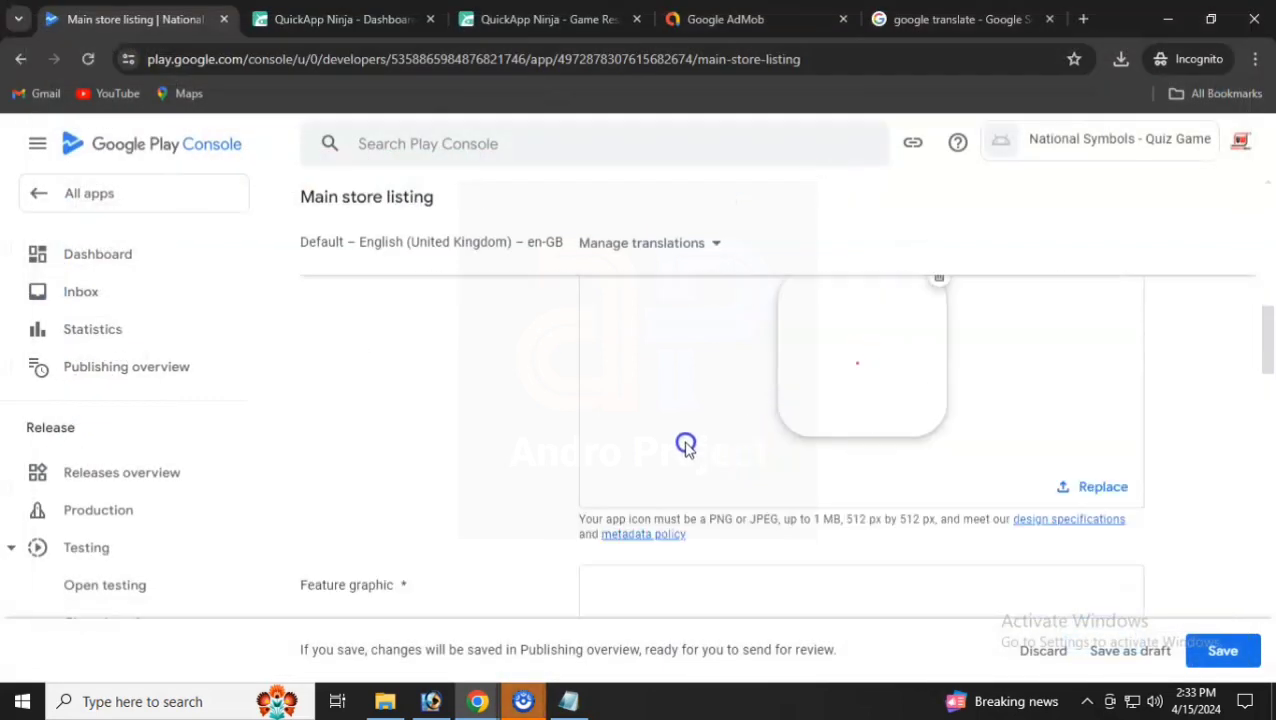
{"action": "scroll", "coordinate": [848, 543], "scroll_direction": "down", "scroll_amount": 1}
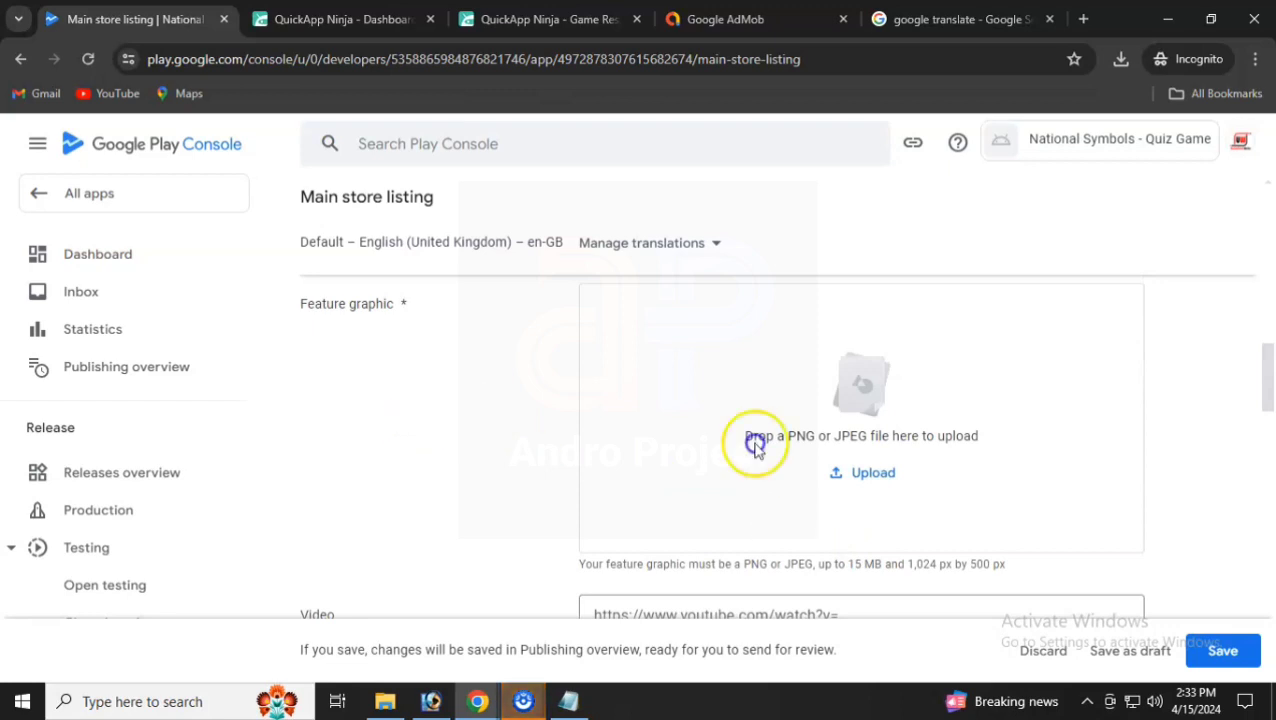
{"action": "left_click", "coordinate": [861, 472]}
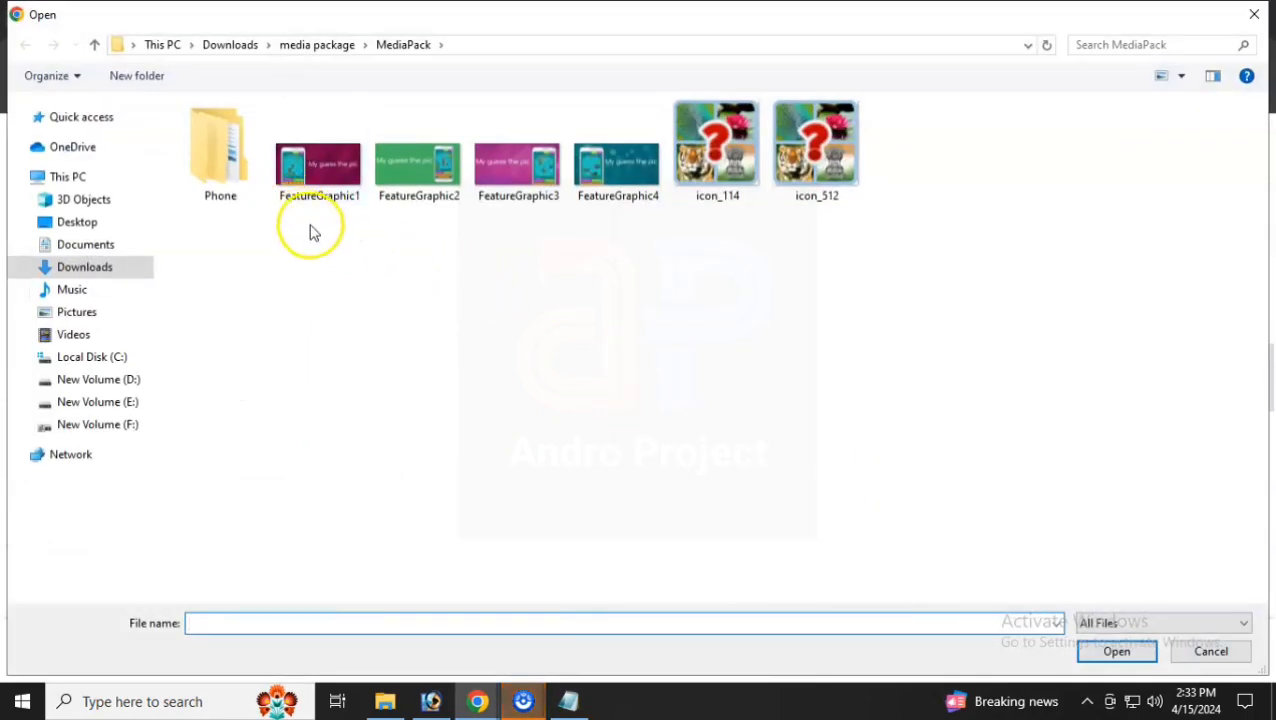
{"action": "left_click", "coordinate": [327, 193]}
{"action": "left_click", "coordinate": [399, 182]}
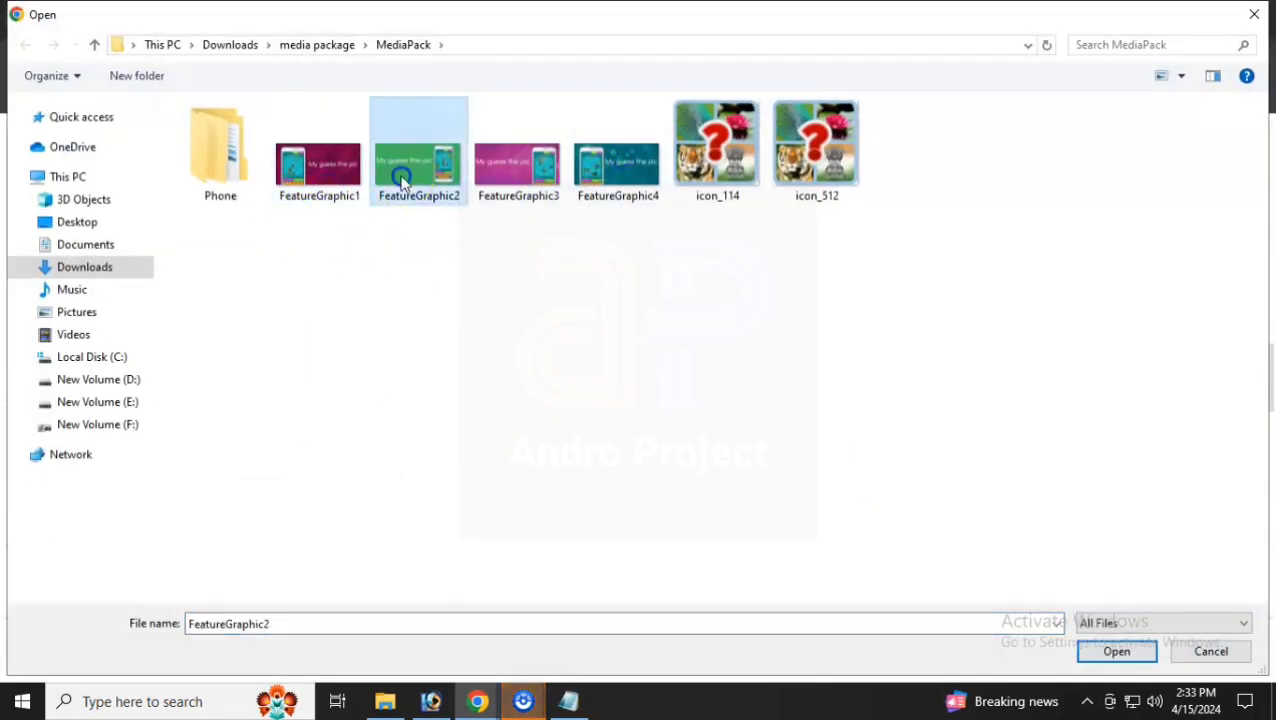
{"action": "double_click", "coordinate": [318, 170]}
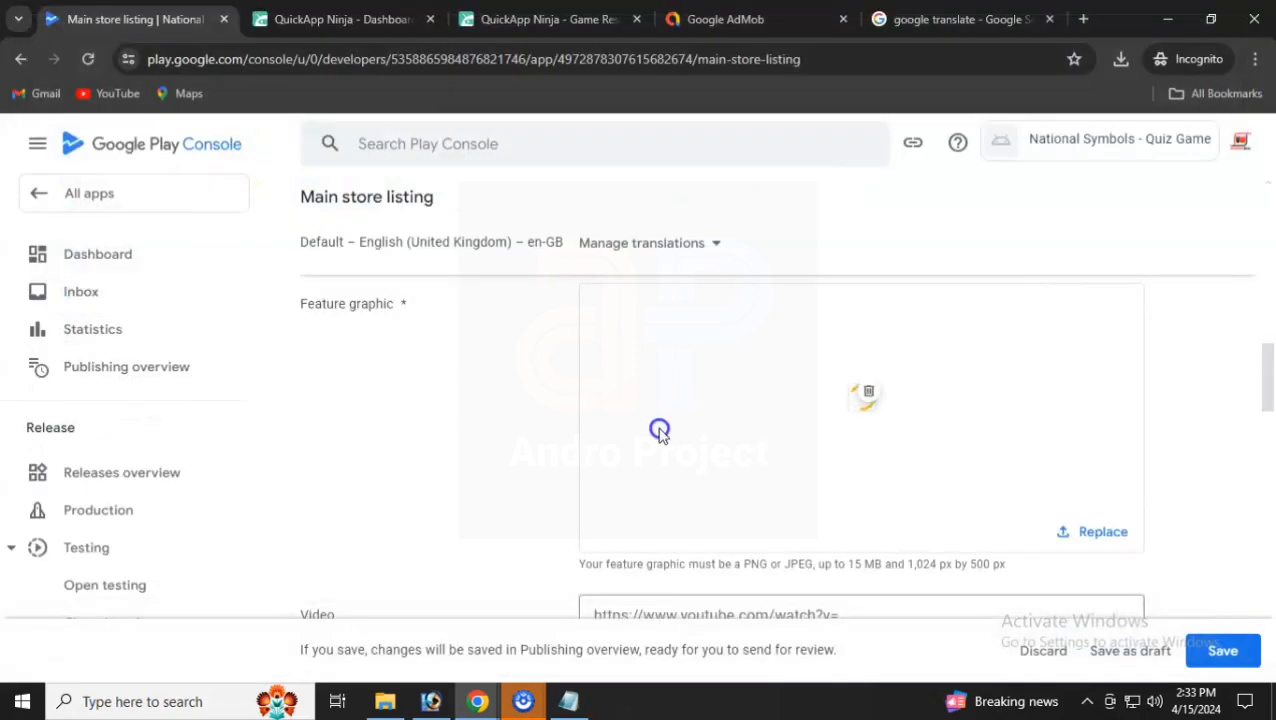
- Upload all seven SET2 screenshots as the phone screenshots
{"action": "scroll", "coordinate": [523, 444], "scroll_direction": "up", "scroll_amount": 3}
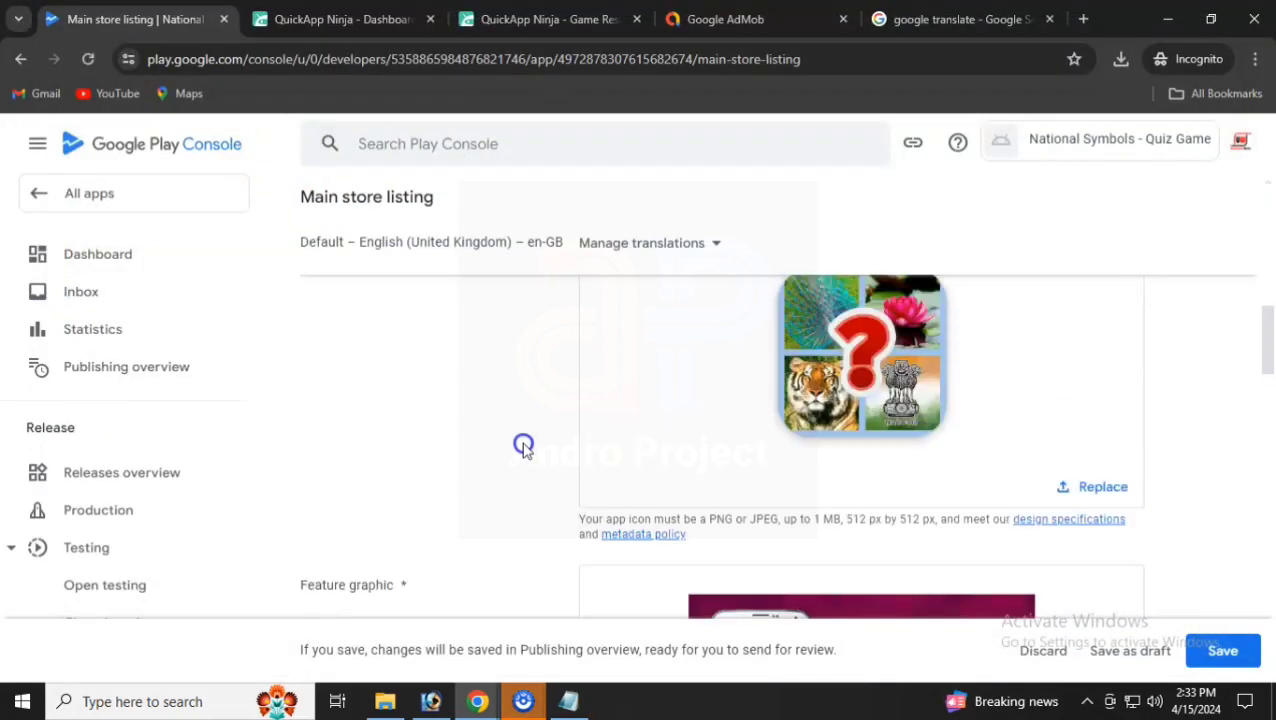
{"action": "scroll", "coordinate": [523, 444], "scroll_direction": "down", "scroll_amount": 6}
{"action": "scroll", "coordinate": [526, 444], "scroll_direction": "up", "scroll_amount": 1}
{"action": "scroll", "coordinate": [570, 458], "scroll_direction": "down", "scroll_amount": 3}
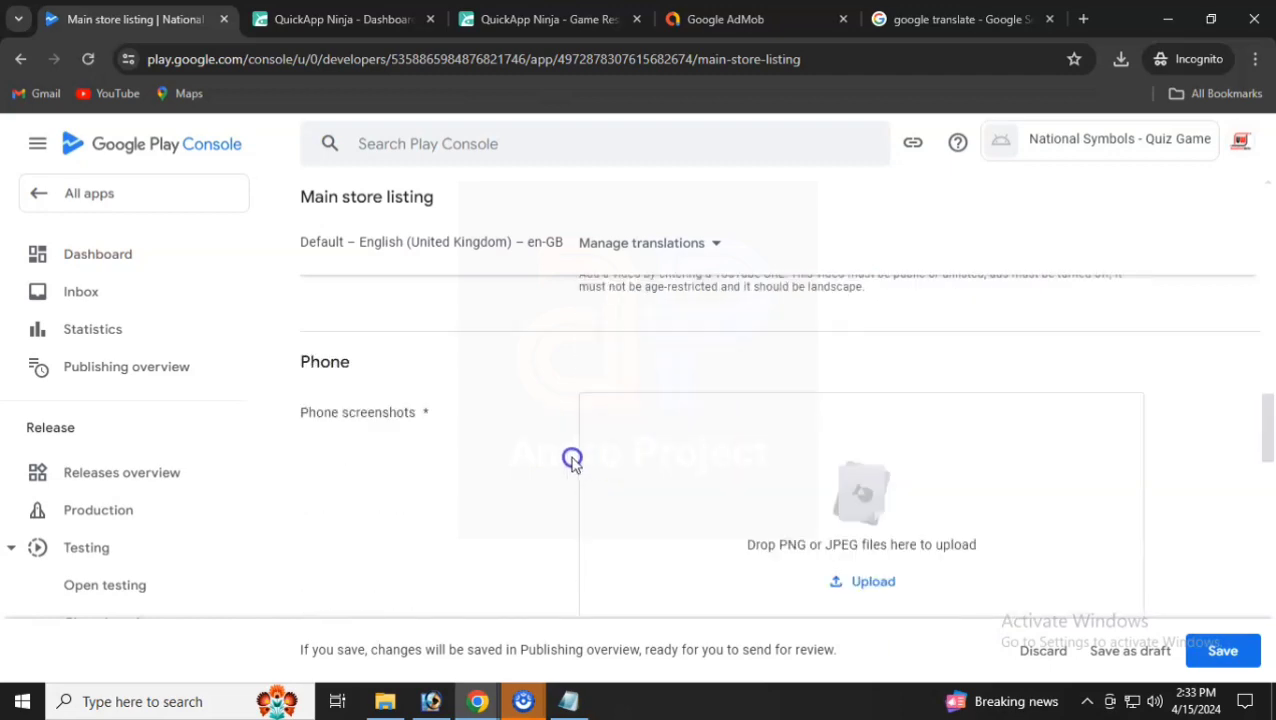
{"action": "left_click", "coordinate": [877, 490]}
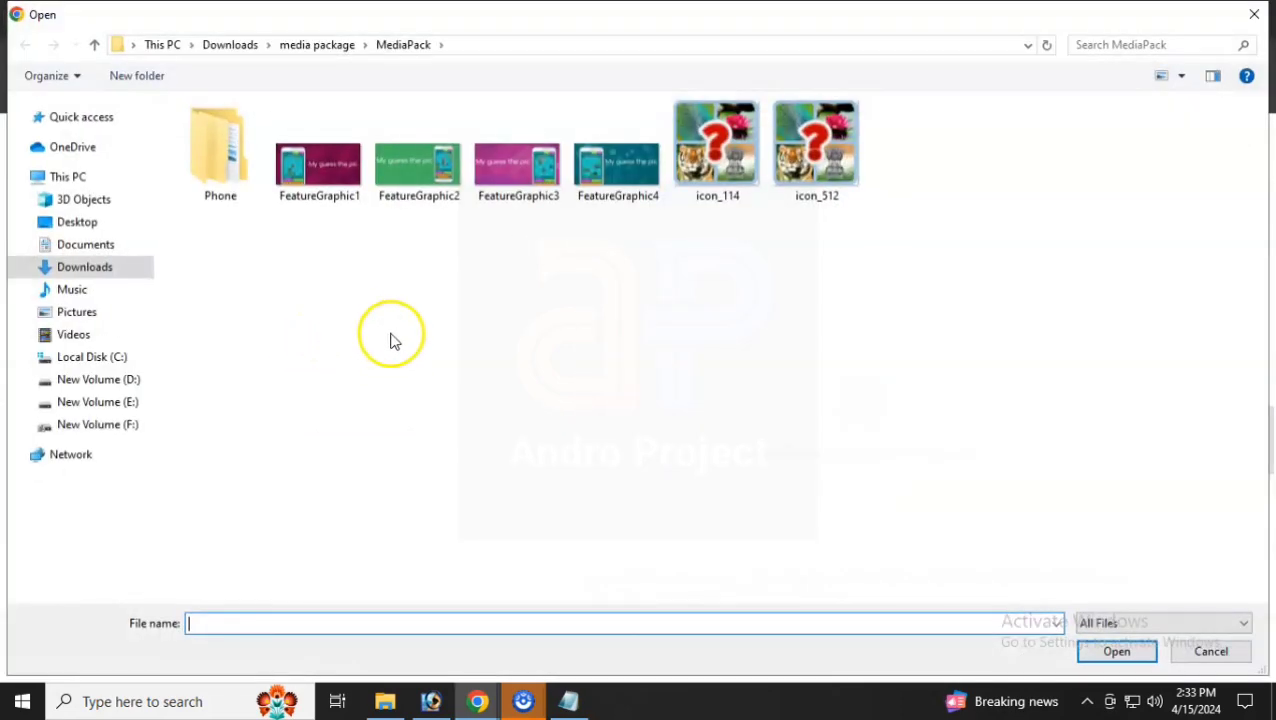
{"action": "double_click", "coordinate": [239, 190]}
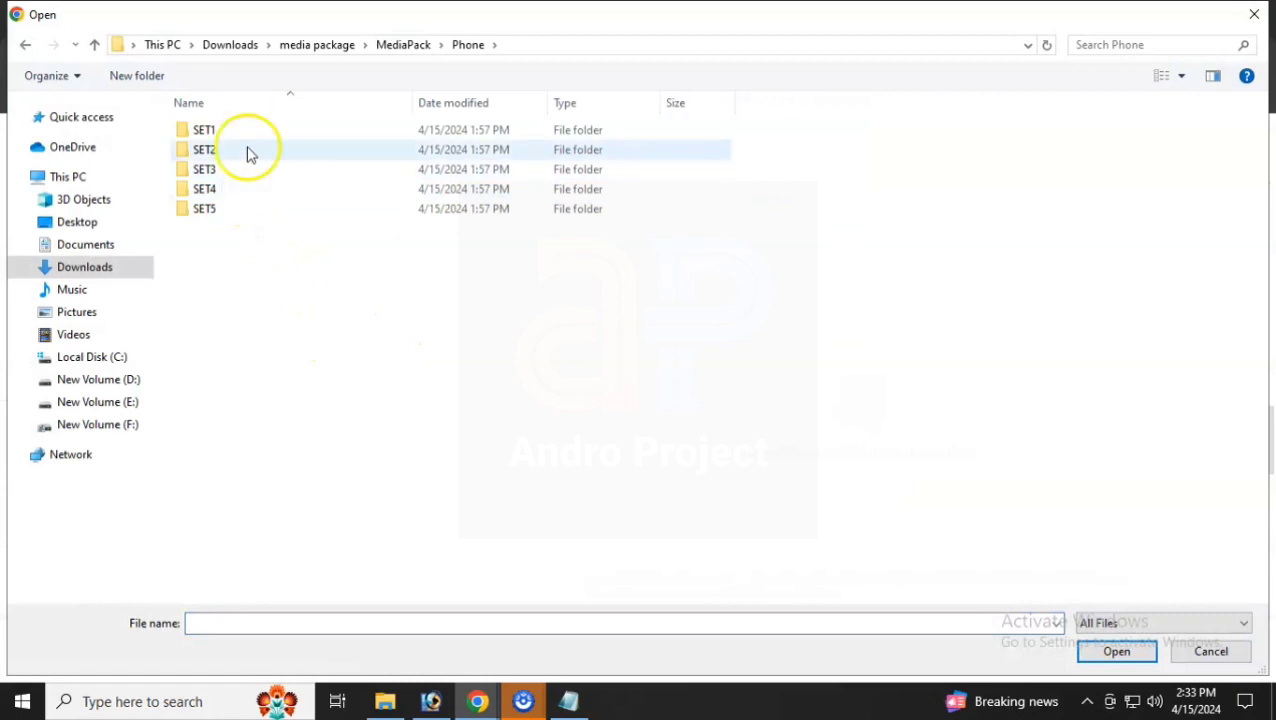
{"action": "double_click", "coordinate": [246, 150]}
{"action": "key", "text": "ctrl+a"}
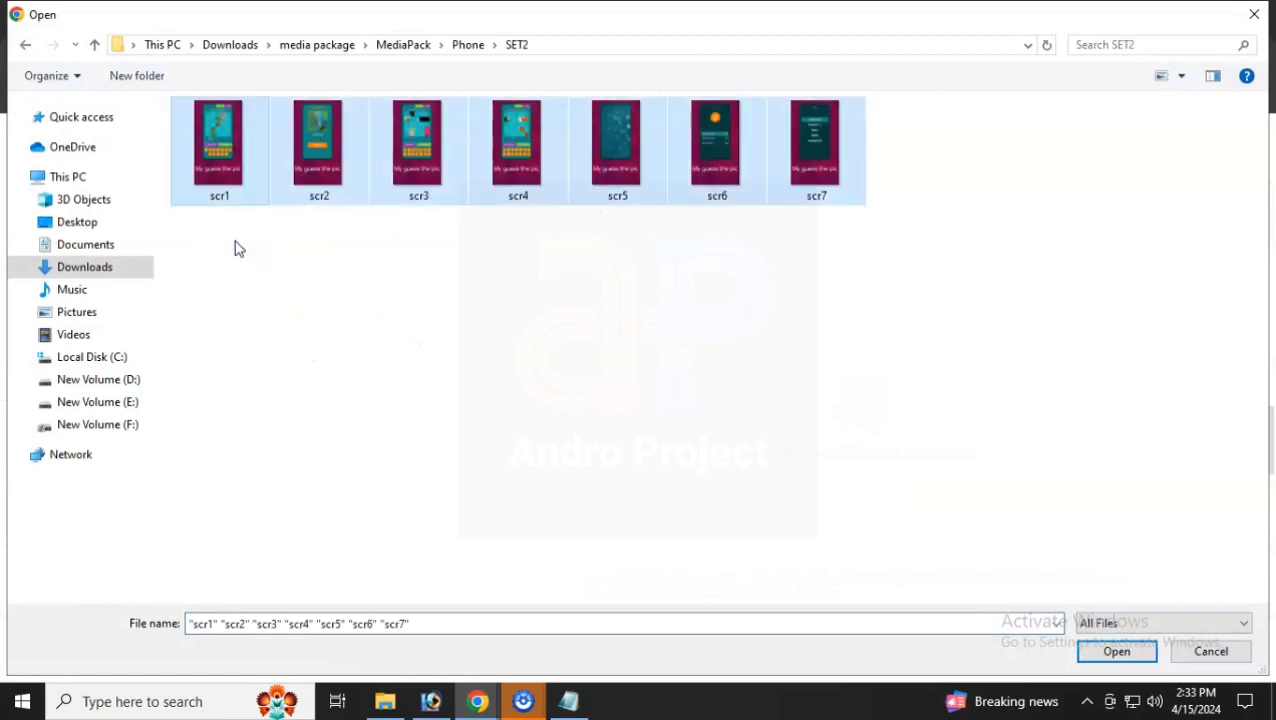
{"action": "key", "text": "Return"}
- Upload the SET1 screenshots as the 7-inch tablet screenshots
{"action": "scroll", "coordinate": [550, 384], "scroll_direction": "down", "scroll_amount": 5}
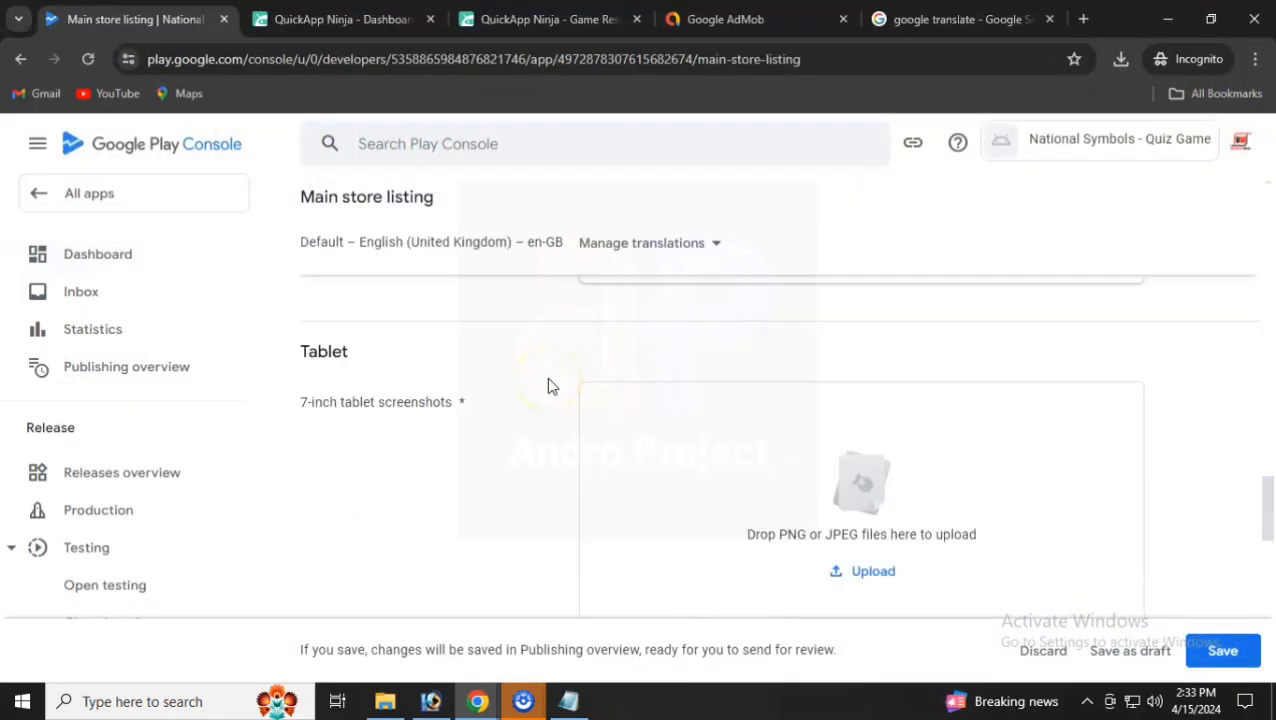
{"action": "left_click", "coordinate": [872, 568]}
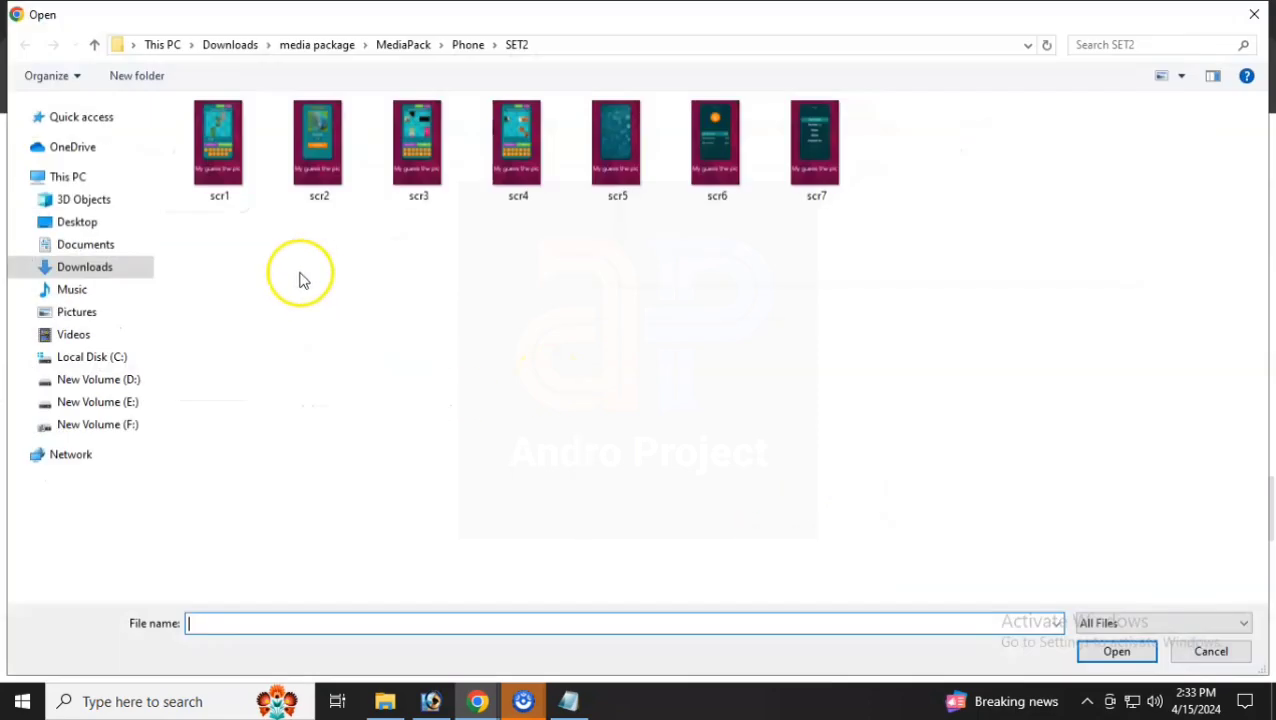
{"action": "left_click", "coordinate": [94, 44]}
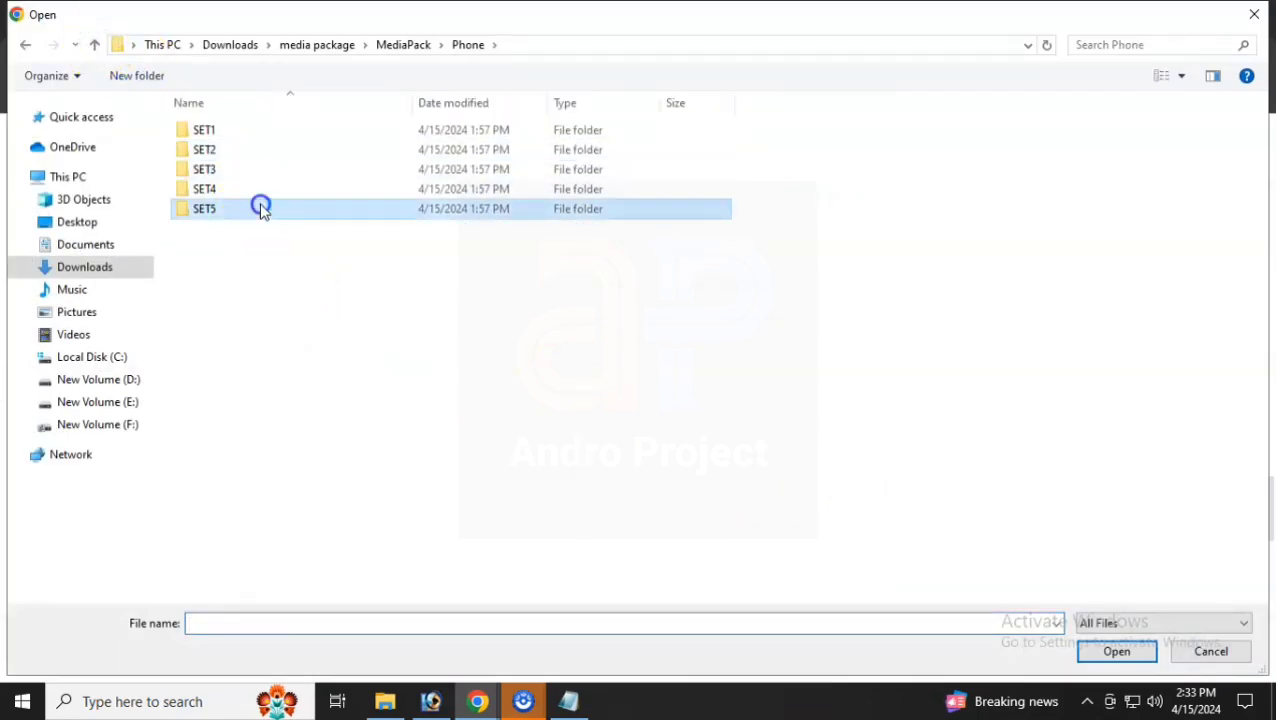
{"action": "double_click", "coordinate": [259, 205]}
{"action": "key", "text": "ctrl+a"}
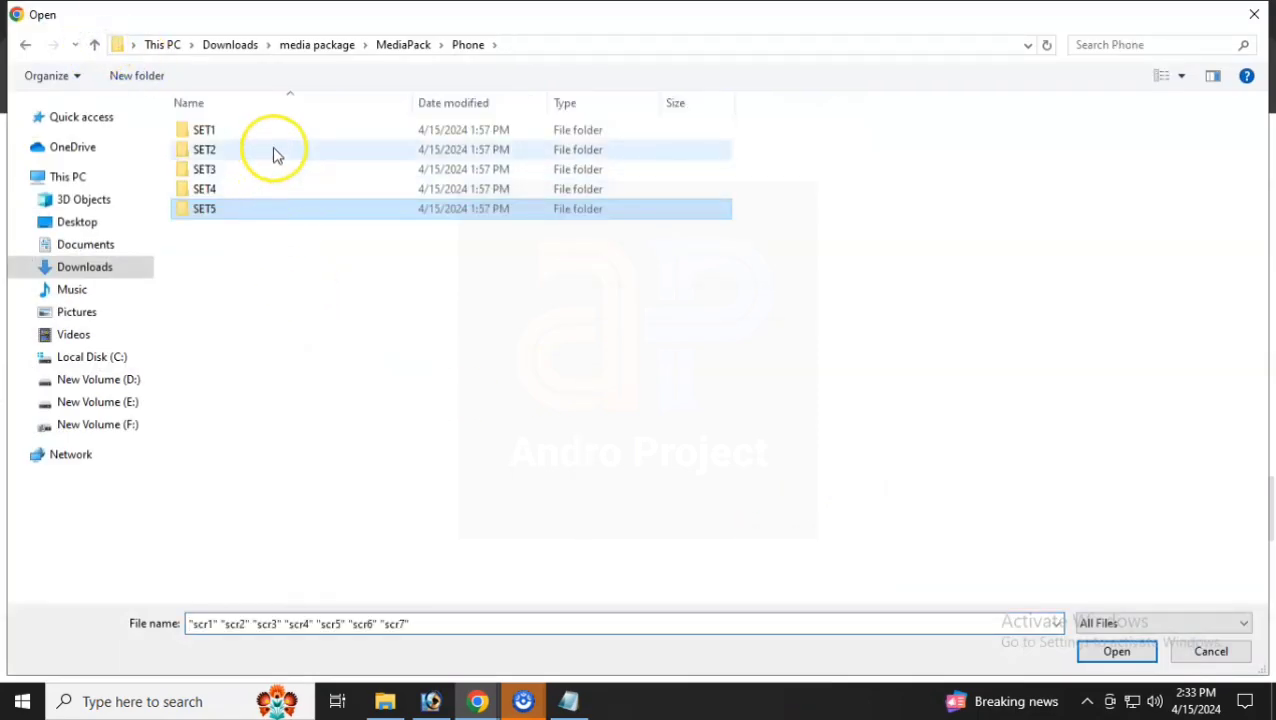
{"action": "double_click", "coordinate": [282, 134]}
{"action": "key", "text": "ctrl+a"}
{"action": "key", "text": "Return"}
- Upload the SET3 screenshots as the 10-inch tablet screenshots
{"action": "scroll", "coordinate": [650, 521], "scroll_direction": "down", "scroll_amount": 5}
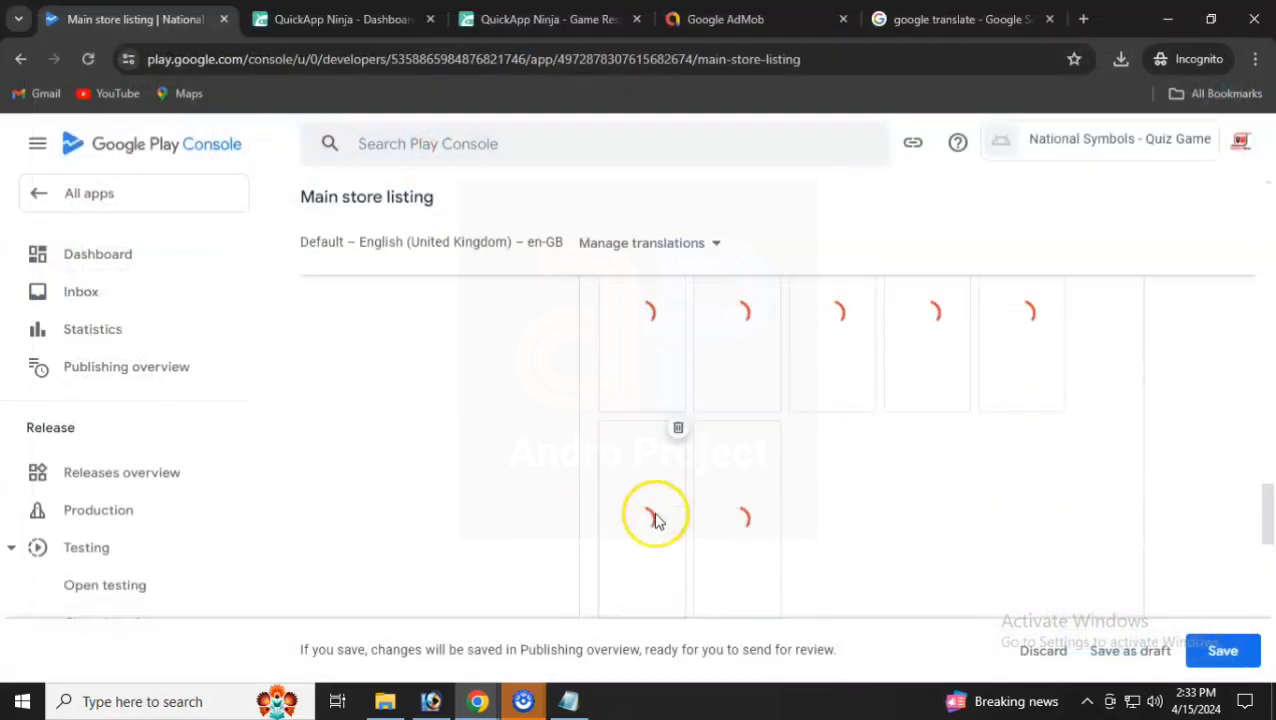
{"action": "left_click", "coordinate": [898, 550]}
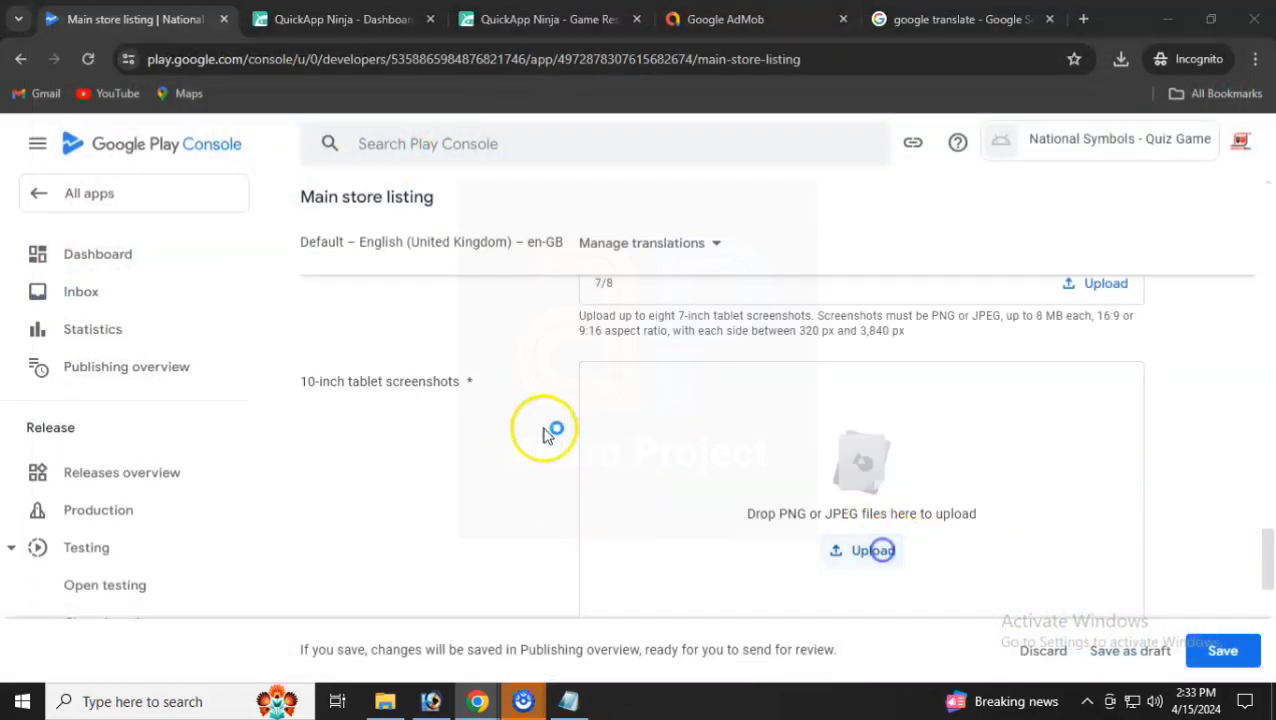
{"action": "left_click", "coordinate": [310, 150]}
{"action": "key", "text": "alt+Up"}
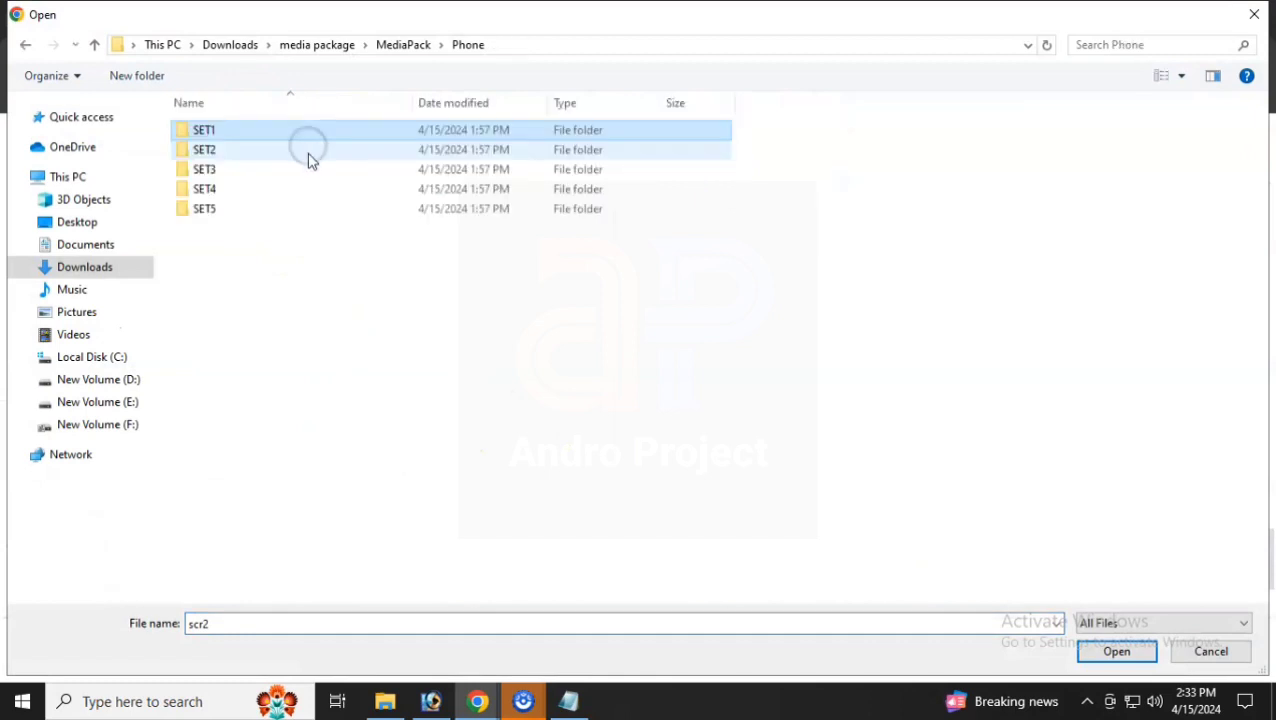
{"action": "double_click", "coordinate": [304, 170]}
{"action": "key", "text": "ctrl+a"}
{"action": "key", "text": "Return"}
- Review the completed main store listing and save it
{"action": "scroll", "coordinate": [590, 380], "scroll_direction": "down", "scroll_amount": 10}
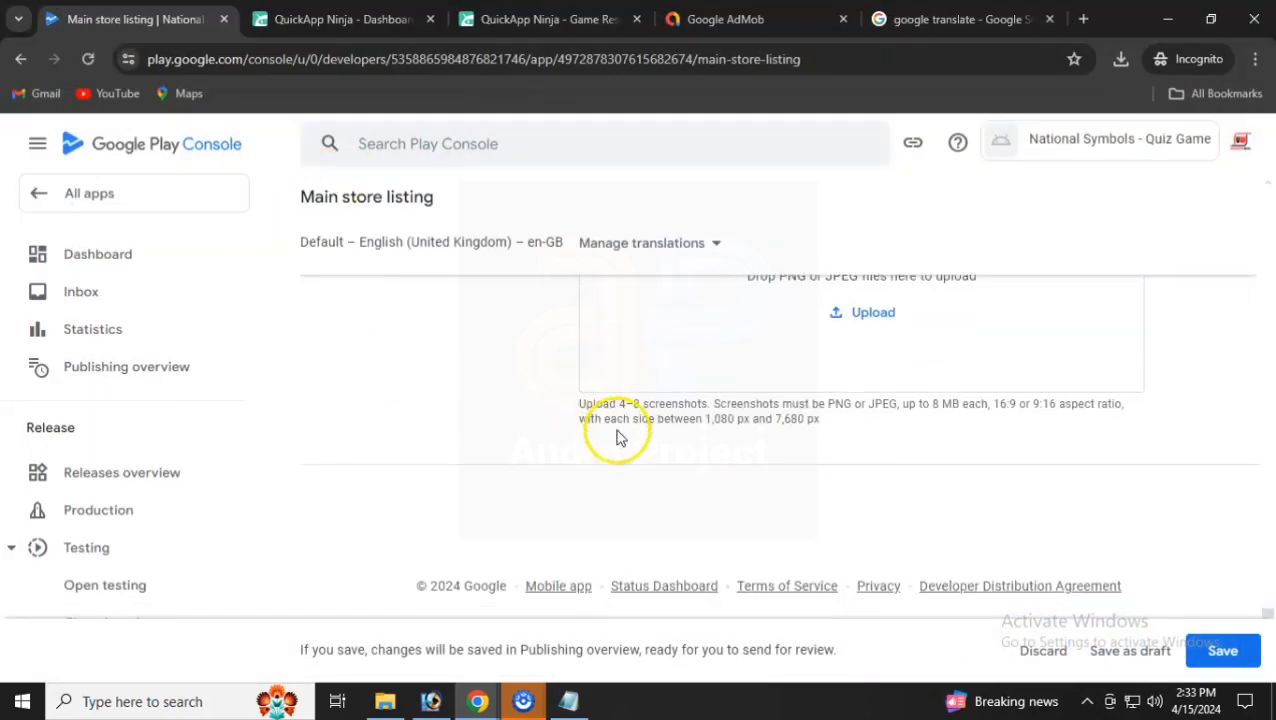
{"action": "scroll", "coordinate": [616, 430], "scroll_direction": "up", "scroll_amount": 12}
{"action": "scroll", "coordinate": [613, 437], "scroll_direction": "up", "scroll_amount": 10}
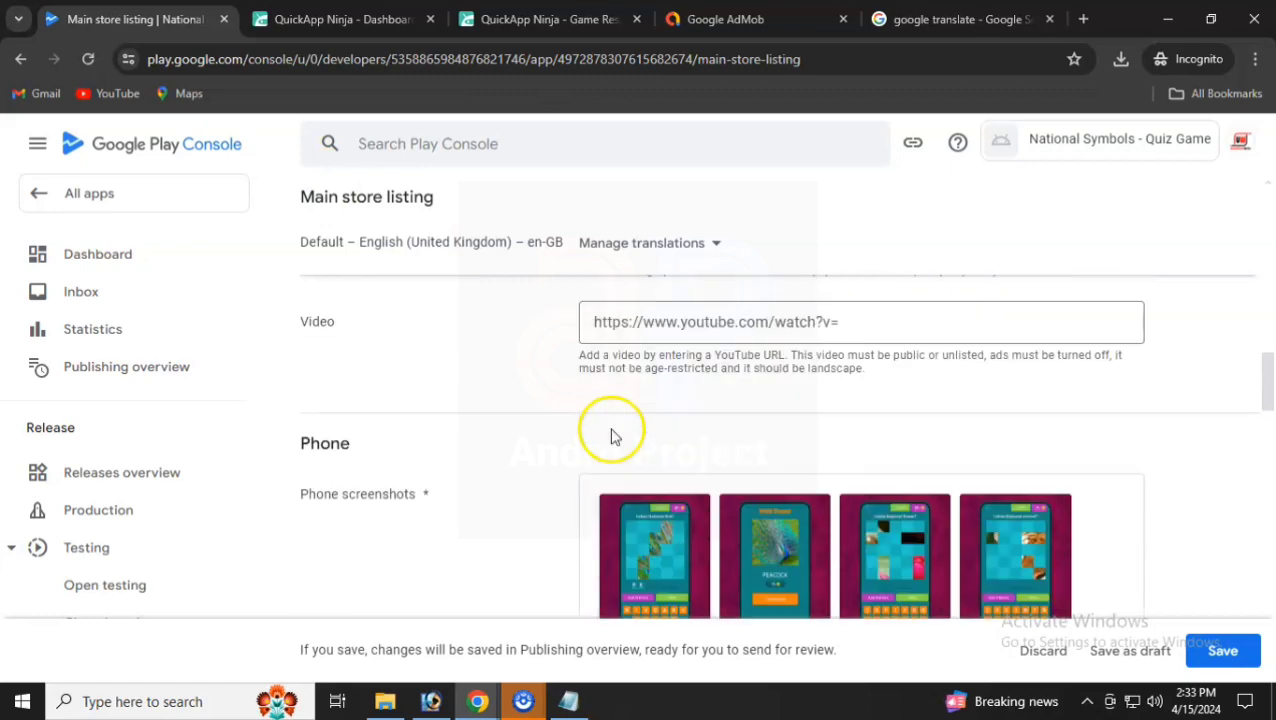
{"action": "scroll", "coordinate": [613, 431], "scroll_direction": "down", "scroll_amount": 12}
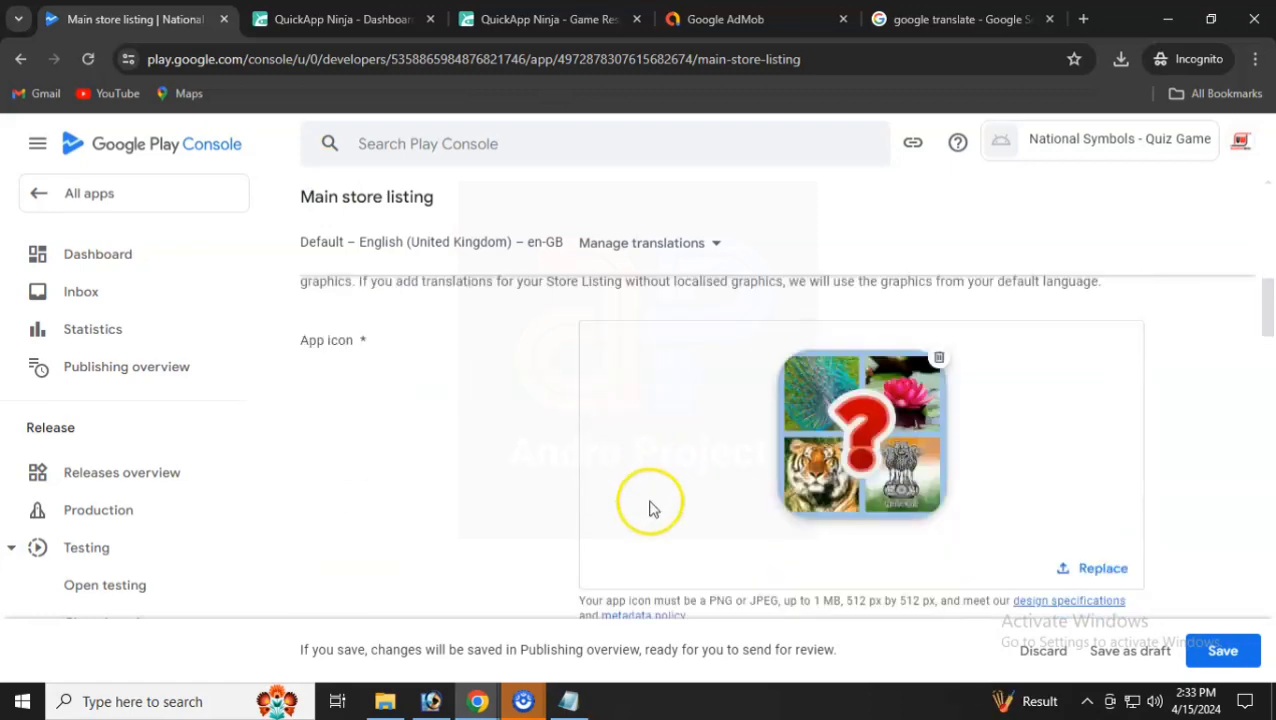
{"action": "scroll", "coordinate": [686, 507], "scroll_direction": "down", "scroll_amount": 8}
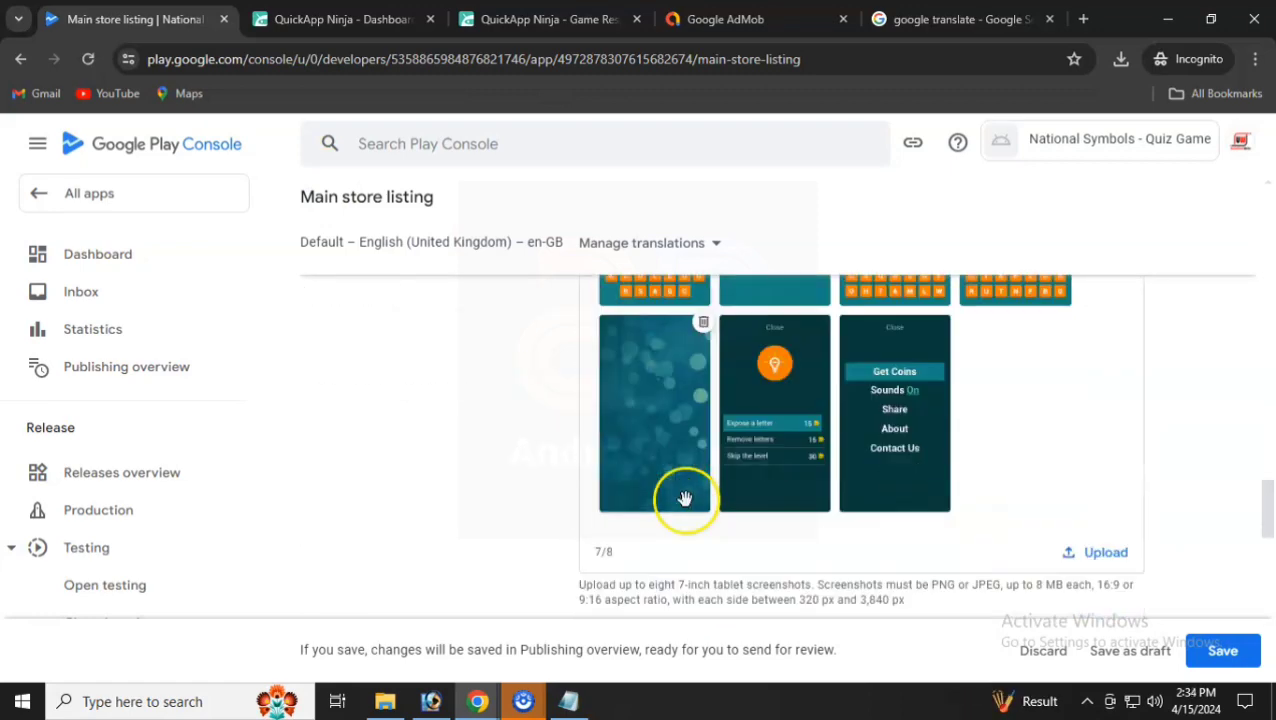
{"action": "left_click", "coordinate": [1221, 655]}
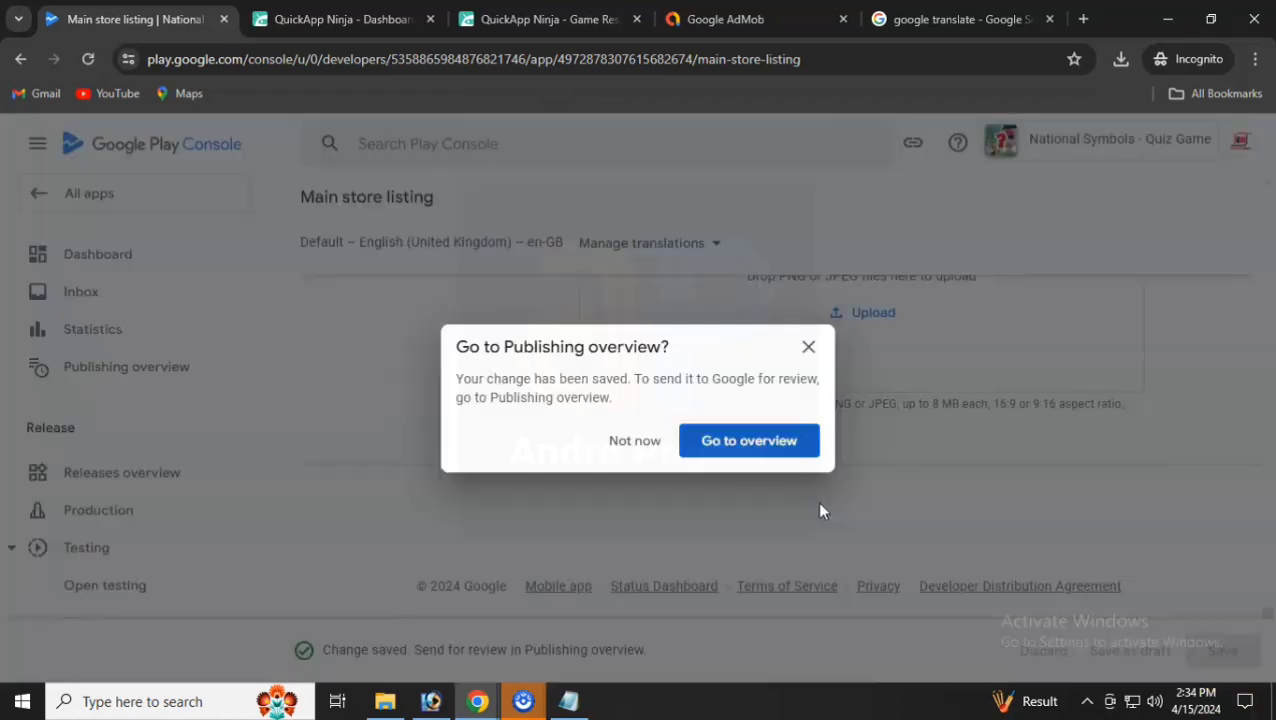
- Skip the publishing overview and check the Dashboard showing the game as a Draft app
{"action": "left_click", "coordinate": [636, 442]}
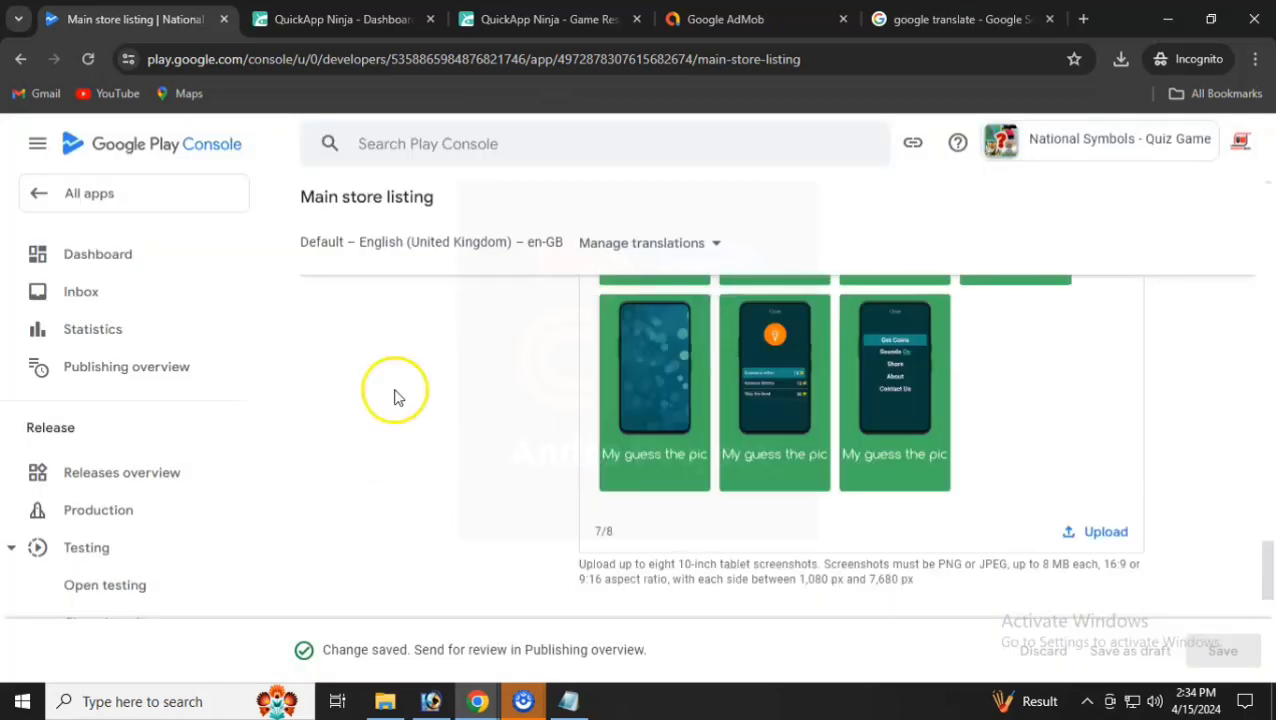
{"action": "left_click", "coordinate": [140, 262]}
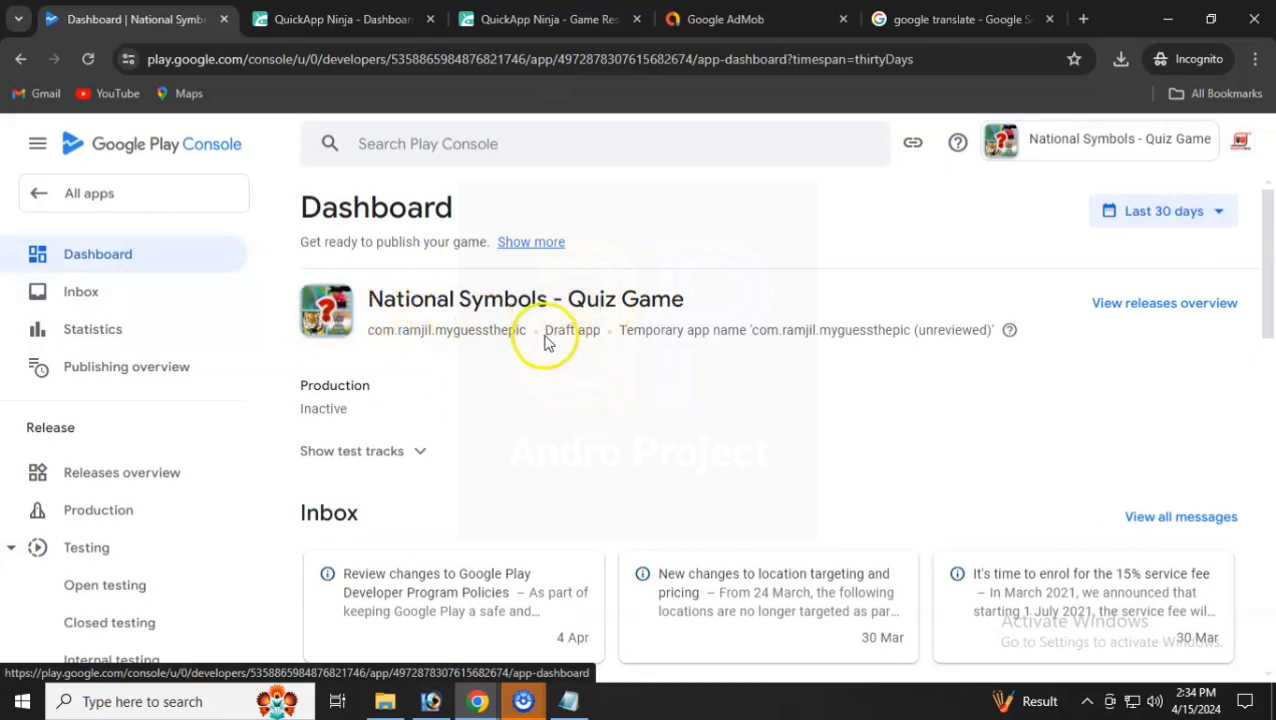
{"action": "left_click_drag", "start_coordinate": [545, 341], "coordinate": [597, 334]}
{"action": "scroll", "coordinate": [588, 430], "scroll_direction": "down", "scroll_amount": 8}
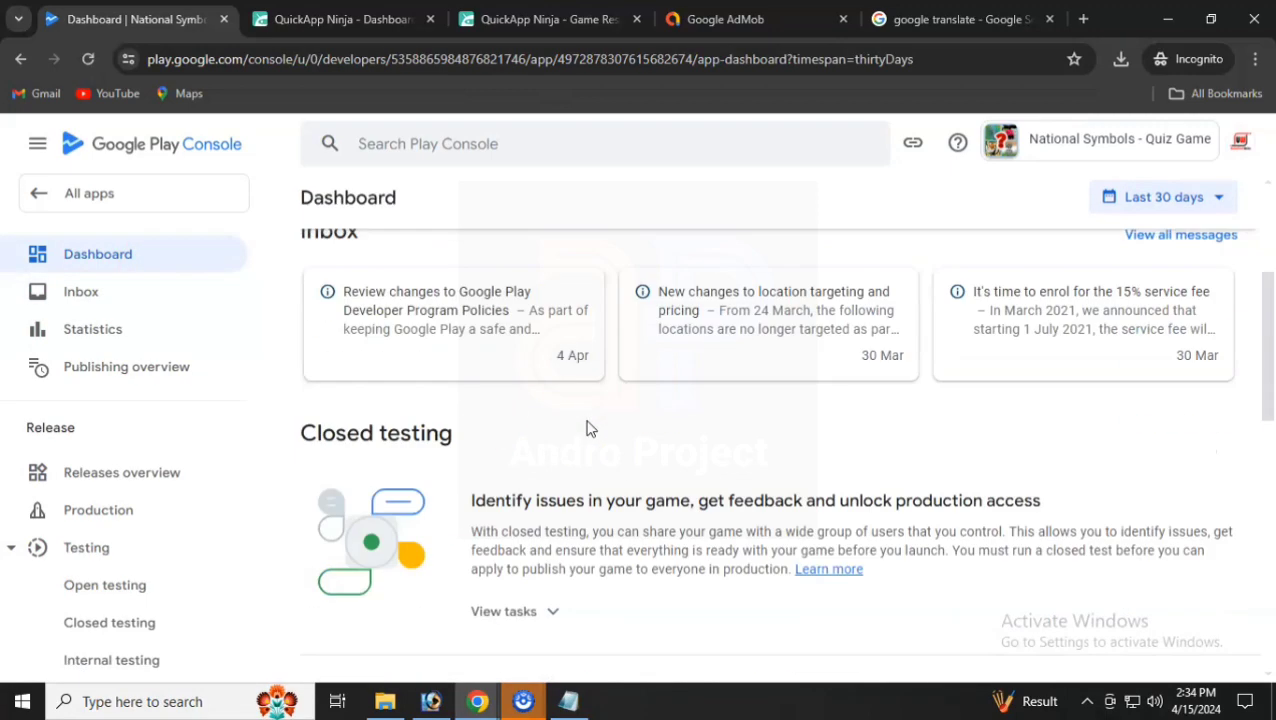
{"action": "scroll", "coordinate": [598, 362], "scroll_direction": "up", "scroll_amount": 2}
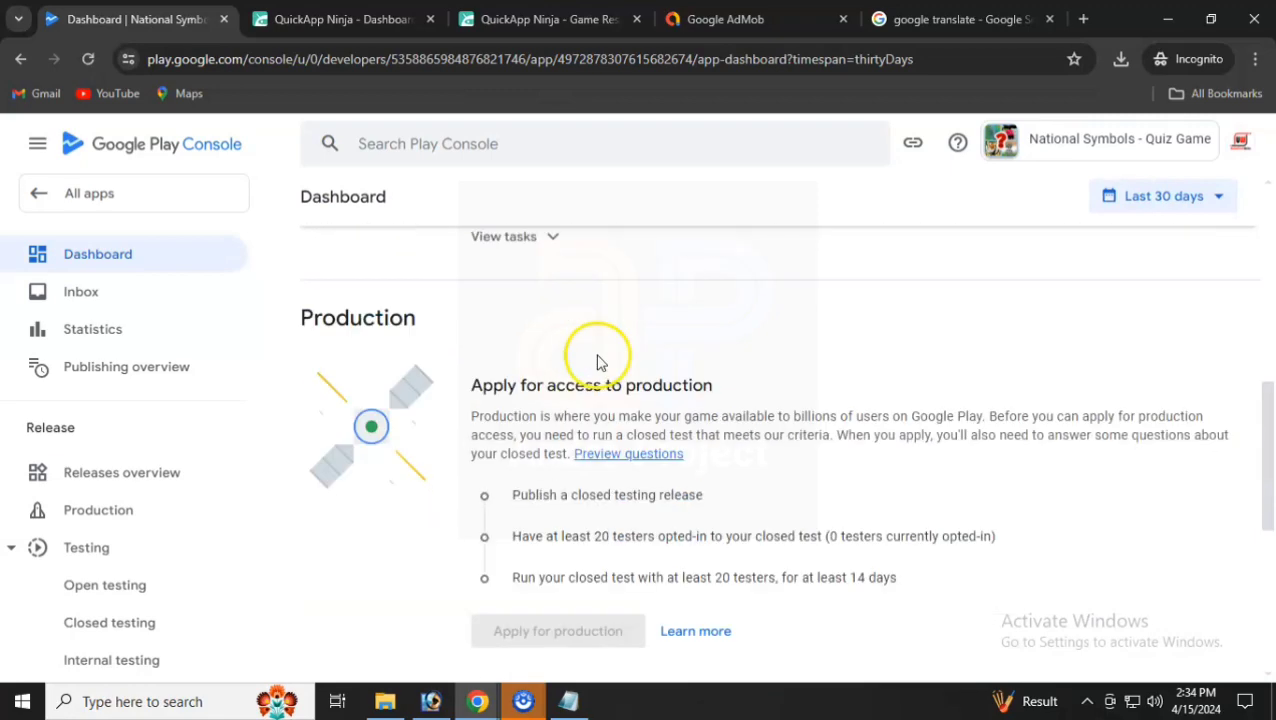
{"action": "scroll", "coordinate": [600, 365], "scroll_direction": "down", "scroll_amount": 4}
{"action": "scroll", "coordinate": [658, 443], "scroll_direction": "down", "scroll_amount": 2}
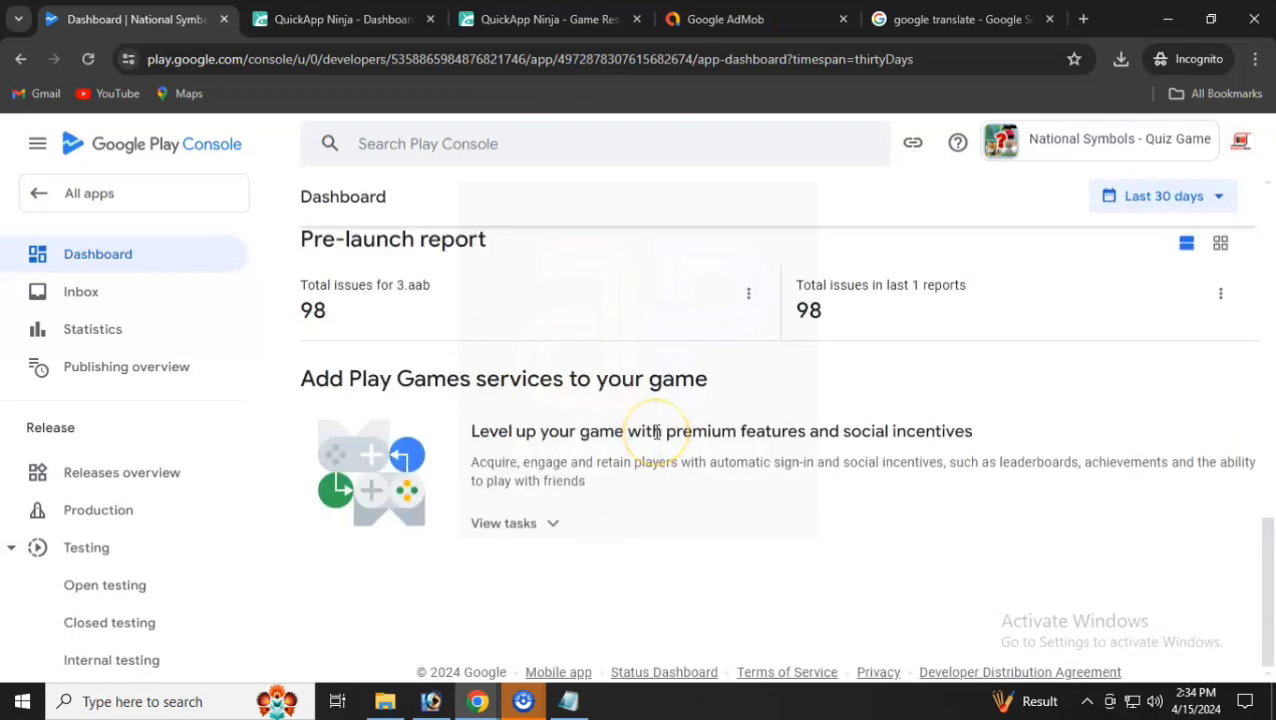
{"action": "scroll", "coordinate": [656, 436], "scroll_direction": "up", "scroll_amount": 12}
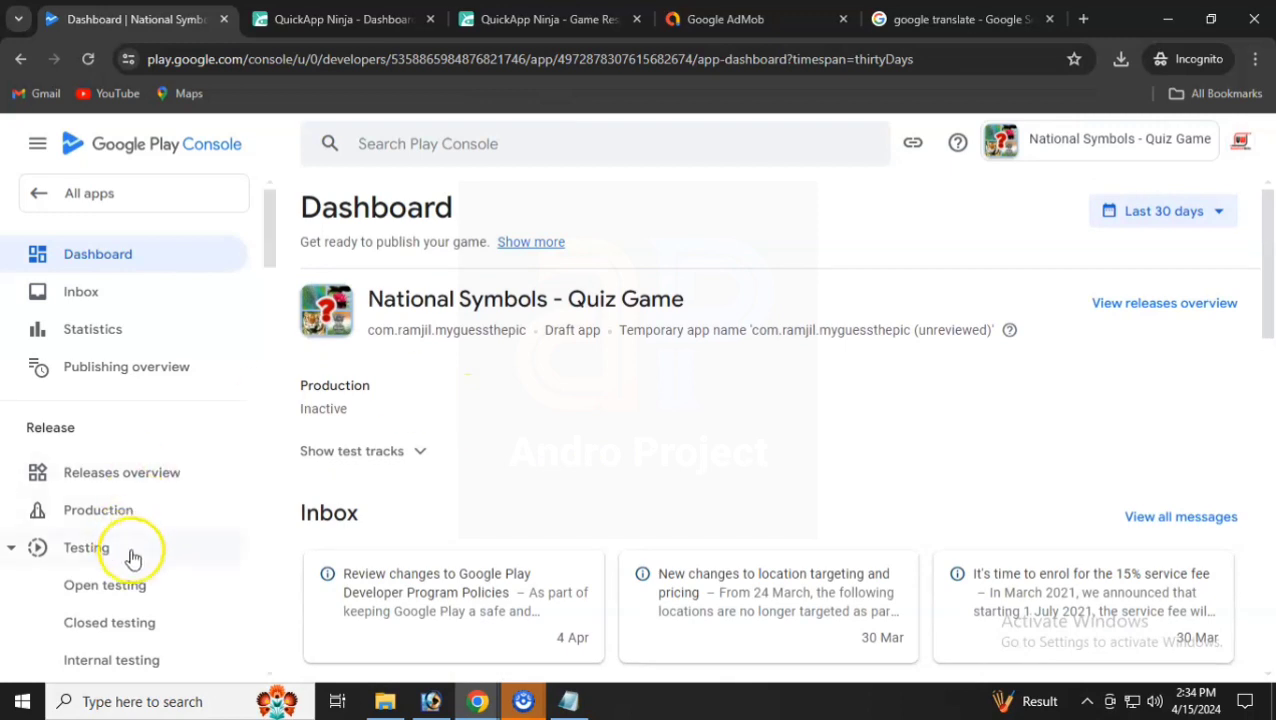
{"action": "scroll", "coordinate": [130, 550], "scroll_direction": "down", "scroll_amount": 3}
- Make the Closed testing - Alpha track available in all countries and regions, and save
{"action": "left_click", "coordinate": [107, 350]}
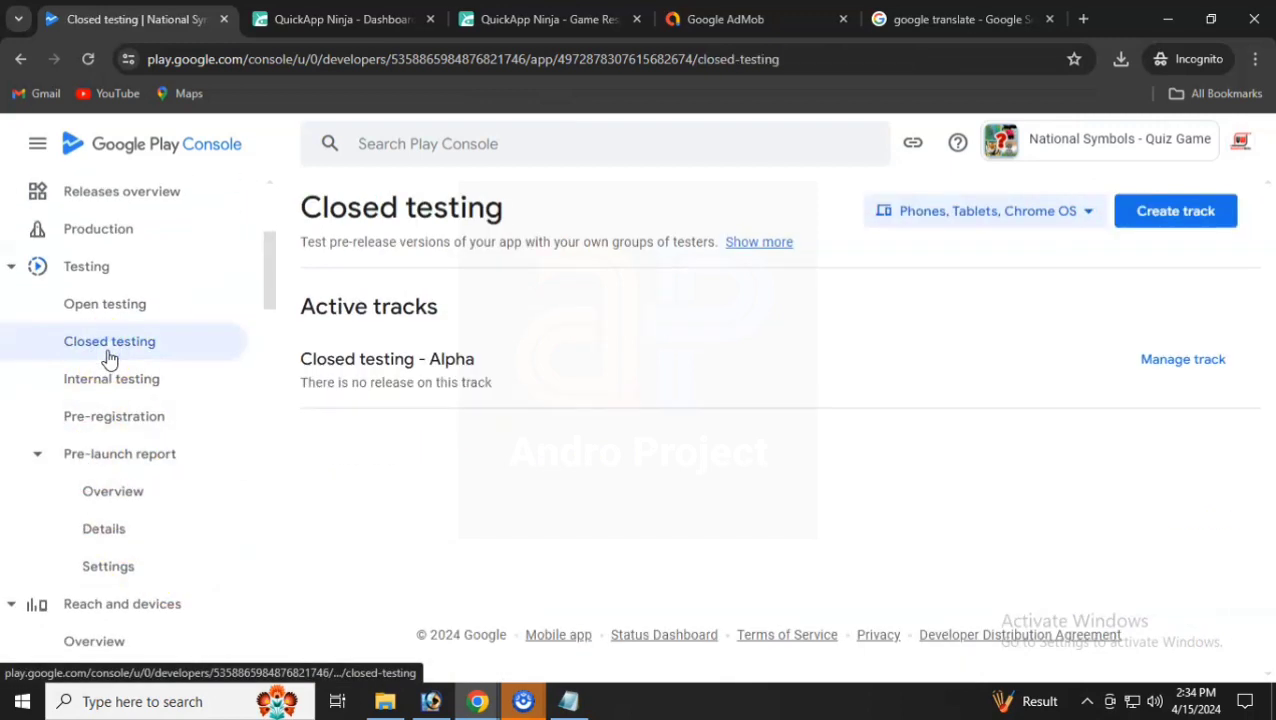
{"action": "left_click", "coordinate": [1182, 366]}
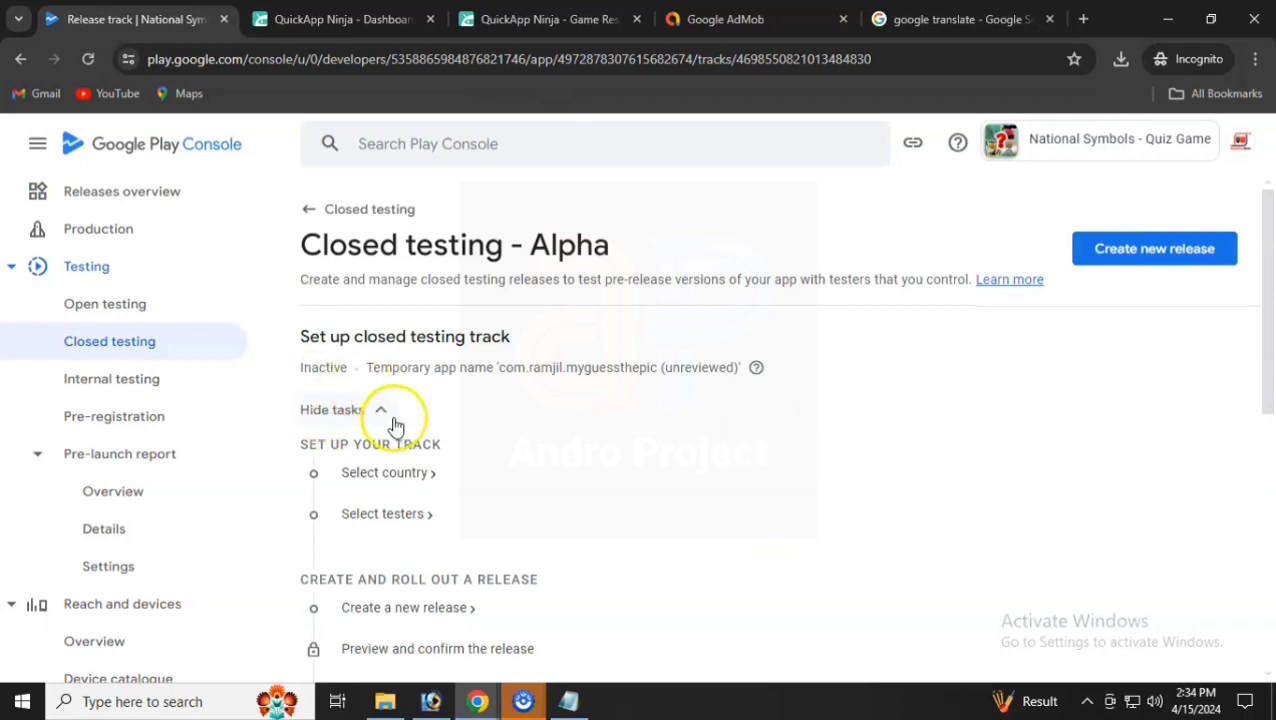
{"action": "left_click", "coordinate": [387, 476]}
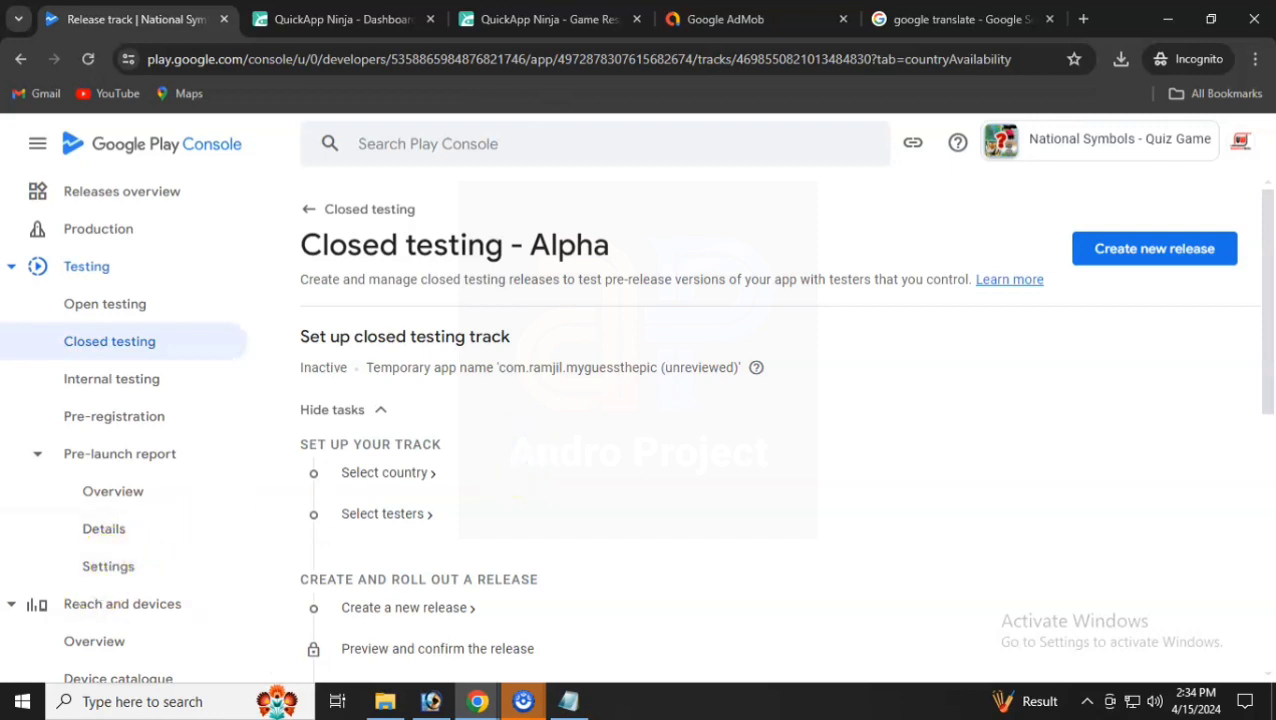
{"action": "left_click", "coordinate": [403, 481]}
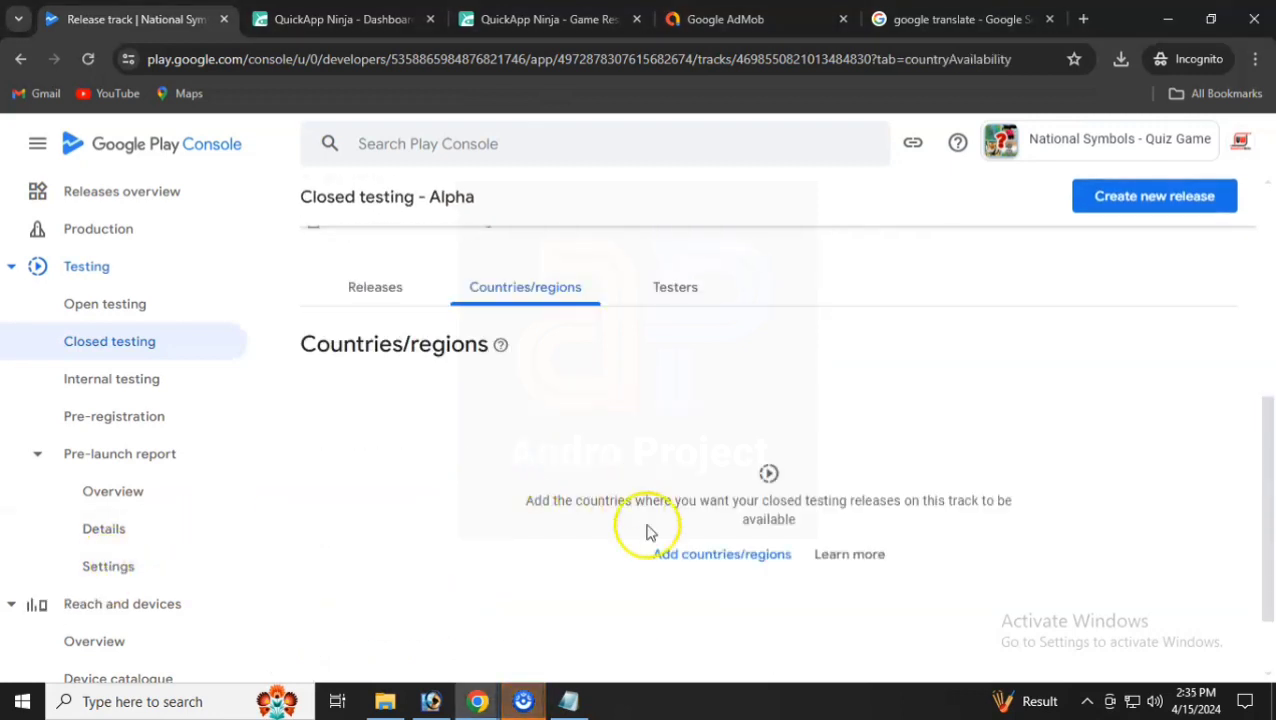
{"action": "left_click", "coordinate": [688, 563]}
{"action": "scroll", "coordinate": [688, 563], "scroll_direction": "down", "scroll_amount": 2}
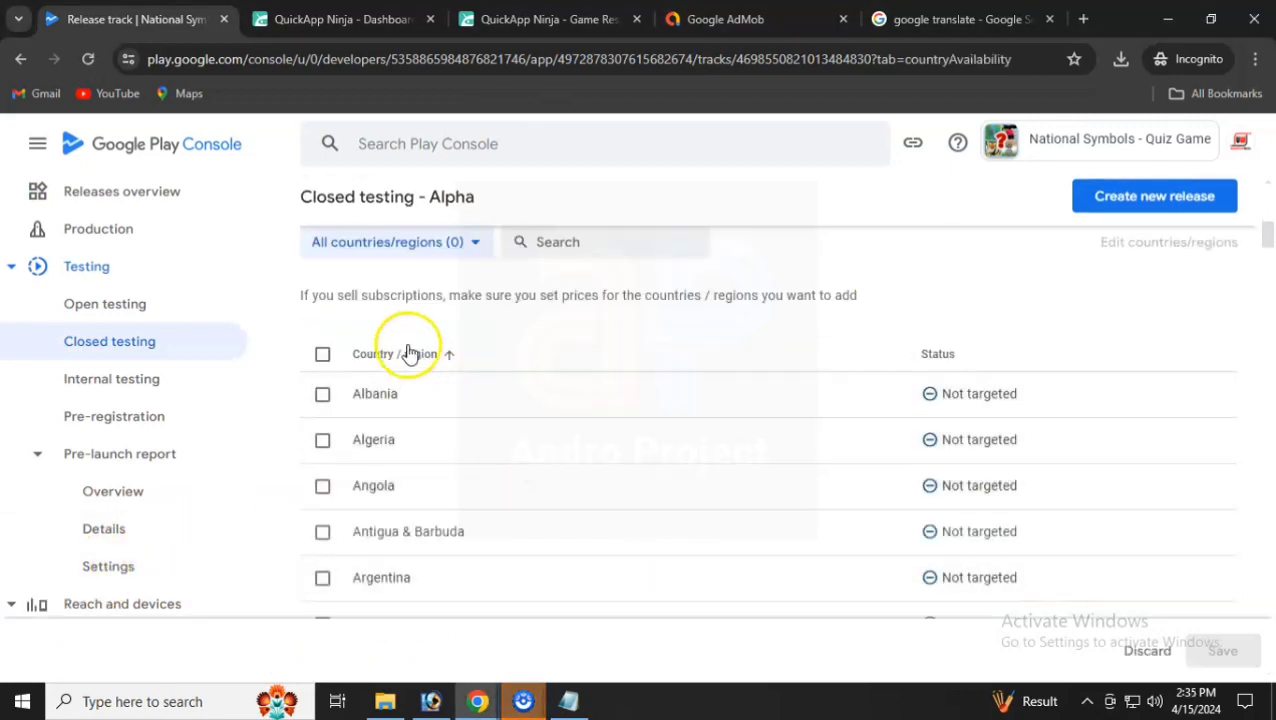
{"action": "left_click", "coordinate": [322, 354]}
{"action": "left_click", "coordinate": [1245, 648]}
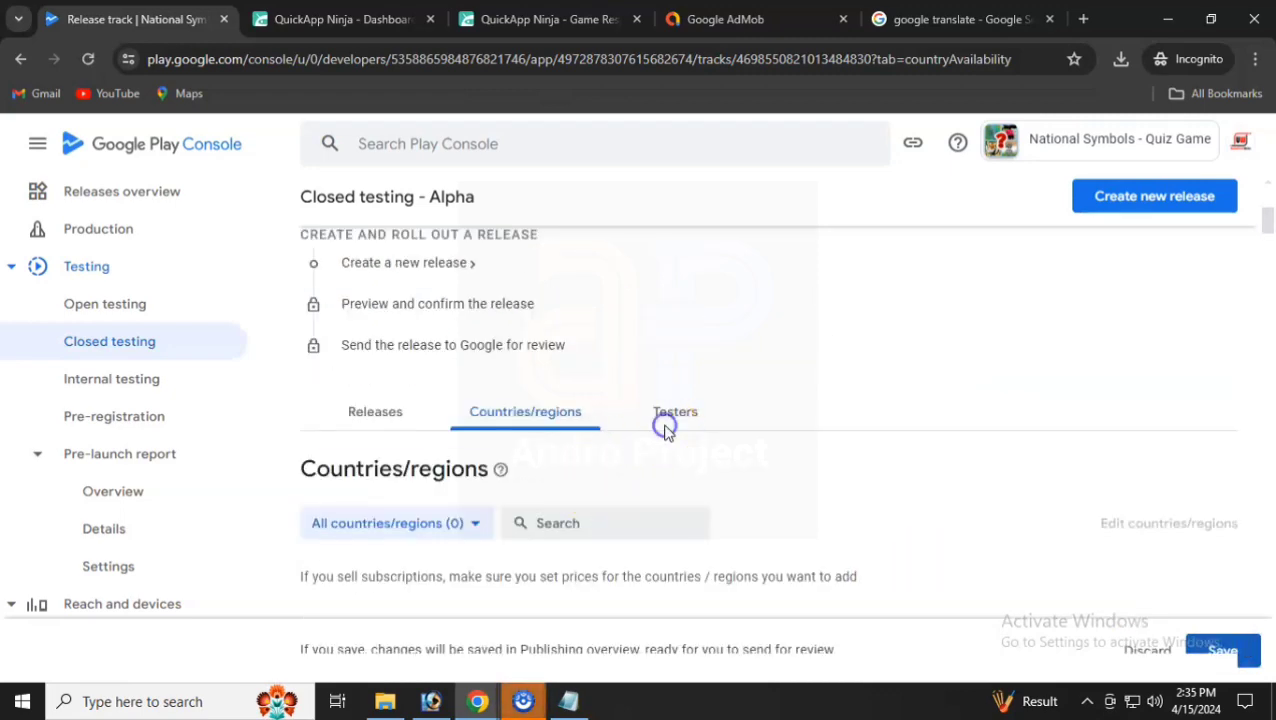
- Give all tester email lists, Friends Tester and Owner, access to the Alpha track
{"action": "left_click", "coordinate": [665, 426]}
{"action": "scroll", "coordinate": [672, 430], "scroll_direction": "down", "scroll_amount": 2}
{"action": "left_click", "coordinate": [640, 424]}
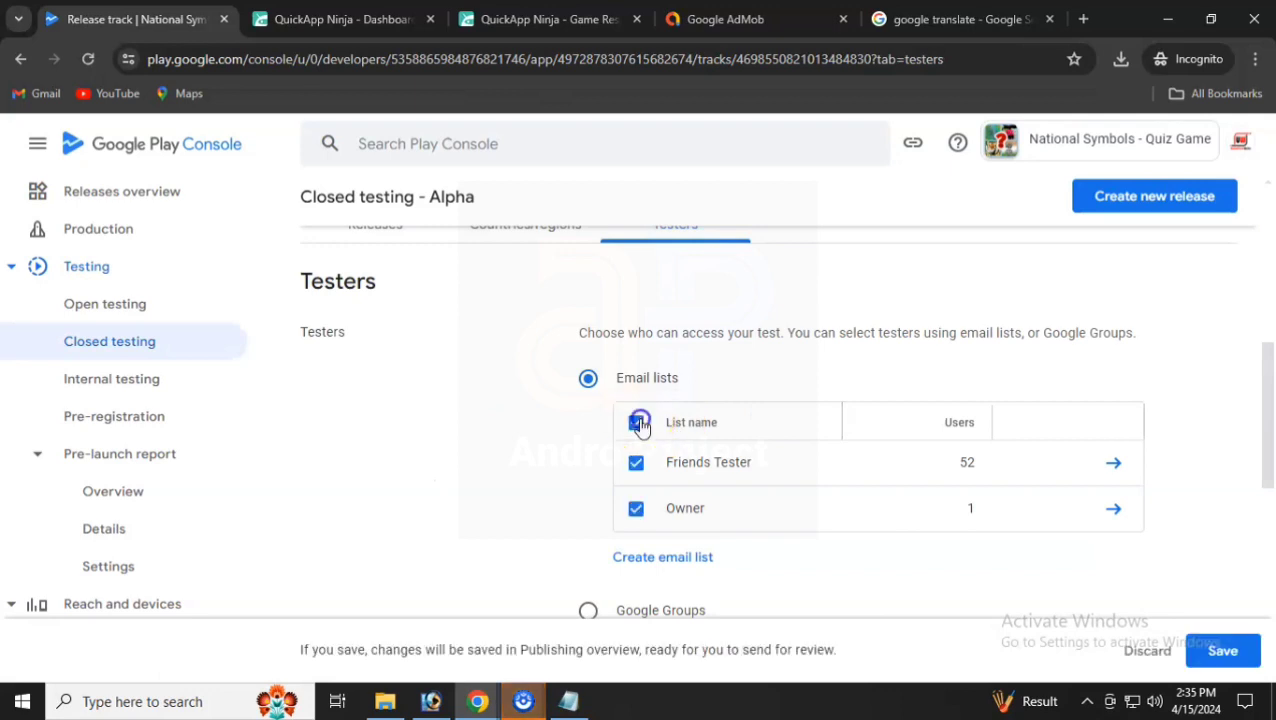
{"action": "scroll", "coordinate": [886, 507], "scroll_direction": "down", "scroll_amount": 3}
{"action": "scroll", "coordinate": [740, 450], "scroll_direction": "down", "scroll_amount": 3}
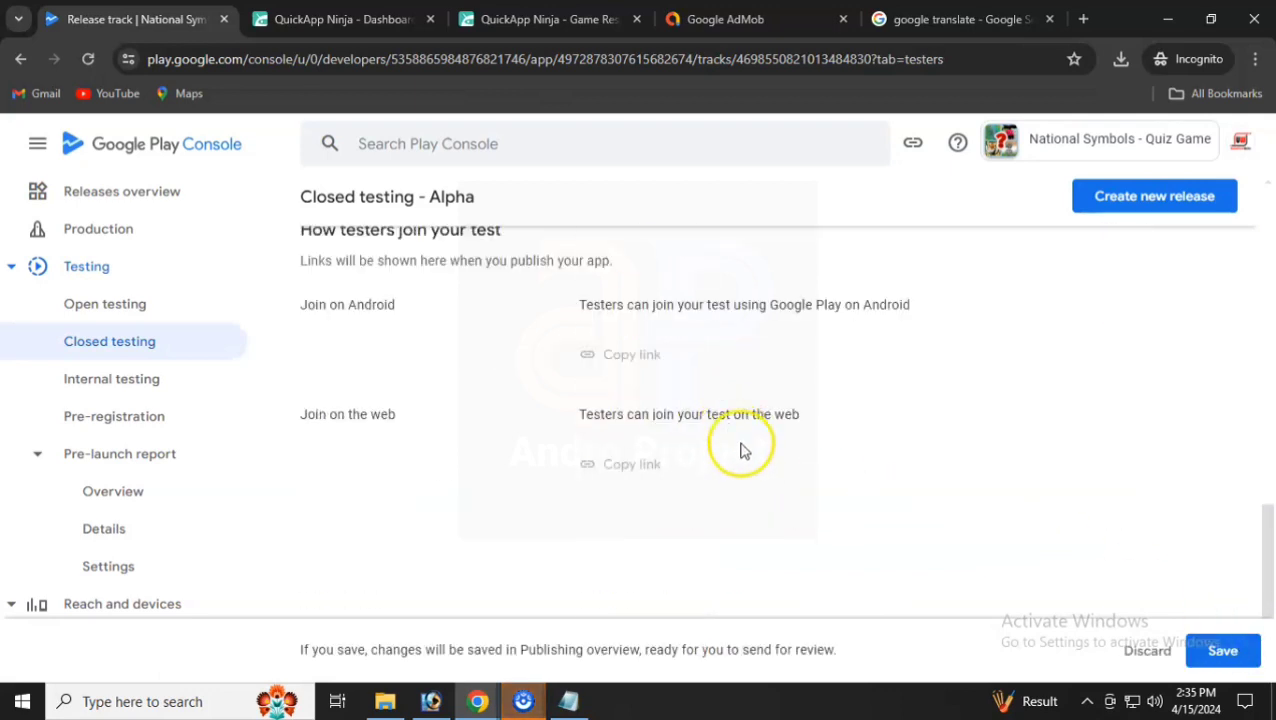
{"action": "scroll", "coordinate": [740, 450], "scroll_direction": "up", "scroll_amount": 2}
- Enter the feedback contact e-mail, save the tester settings, and view the track's releases
{"action": "left_click", "coordinate": [672, 310]}
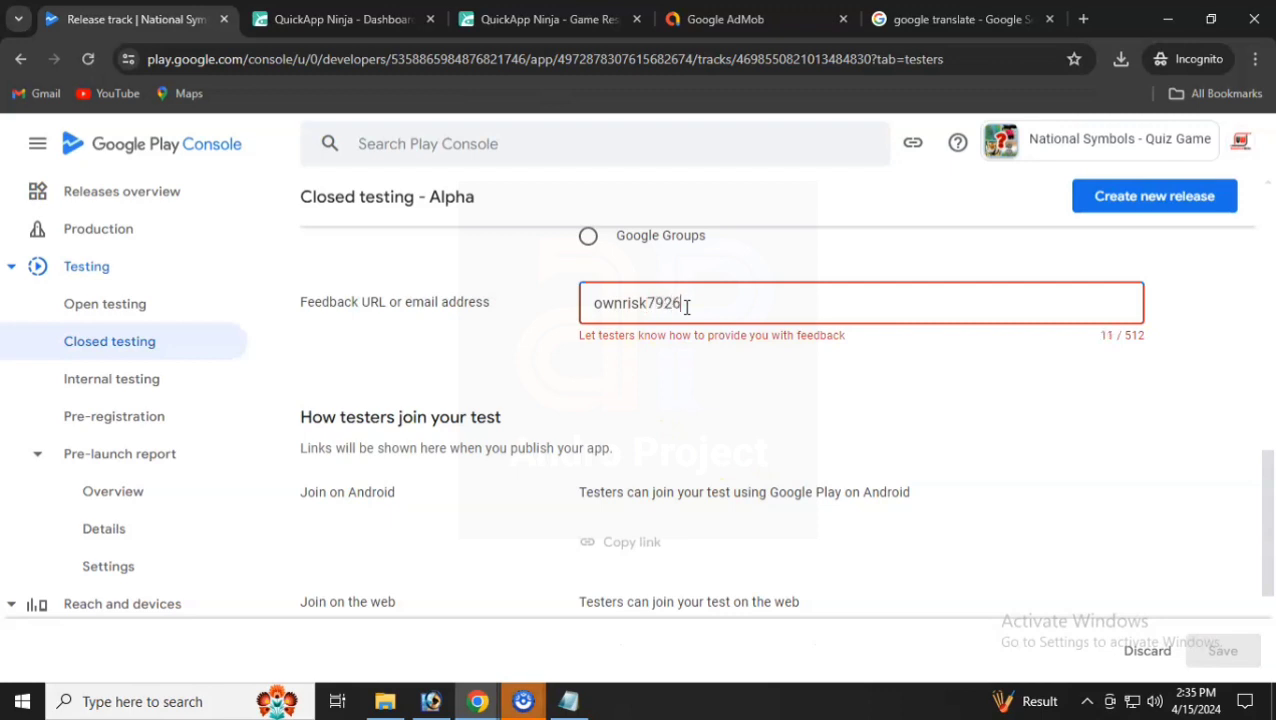
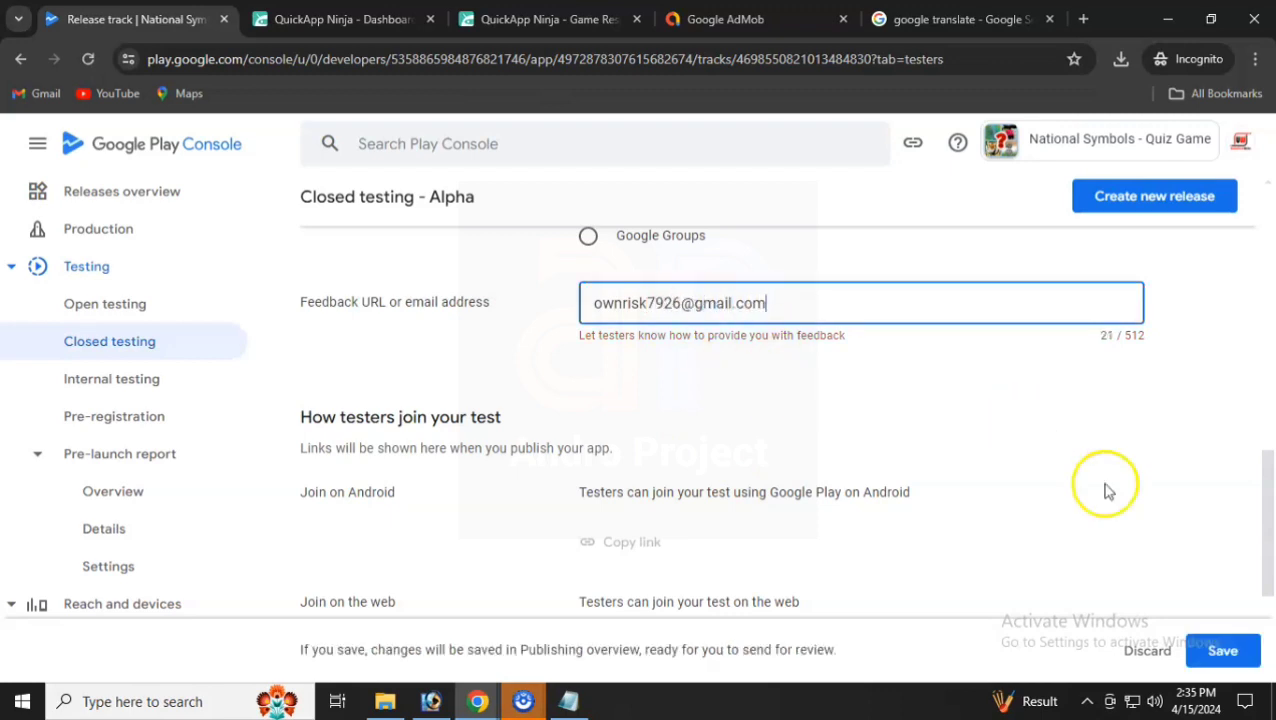
{"action": "left_click", "coordinate": [1222, 650]}
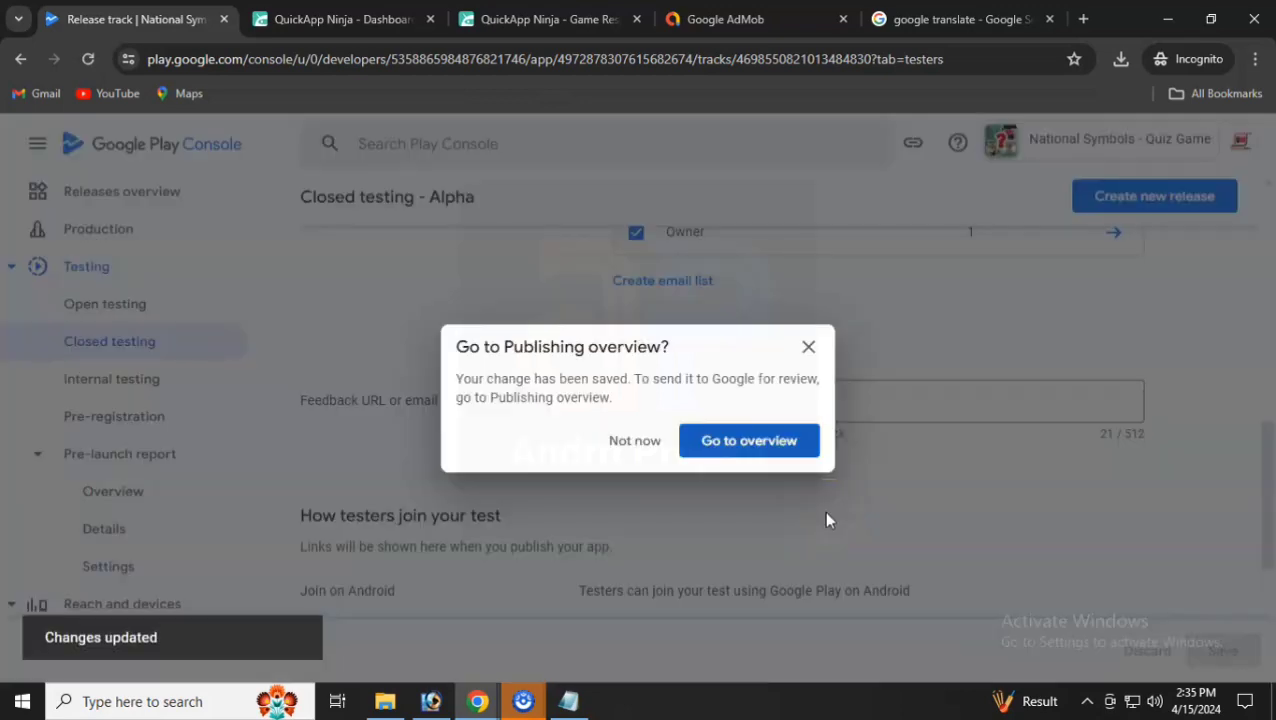
{"action": "left_click", "coordinate": [630, 444]}
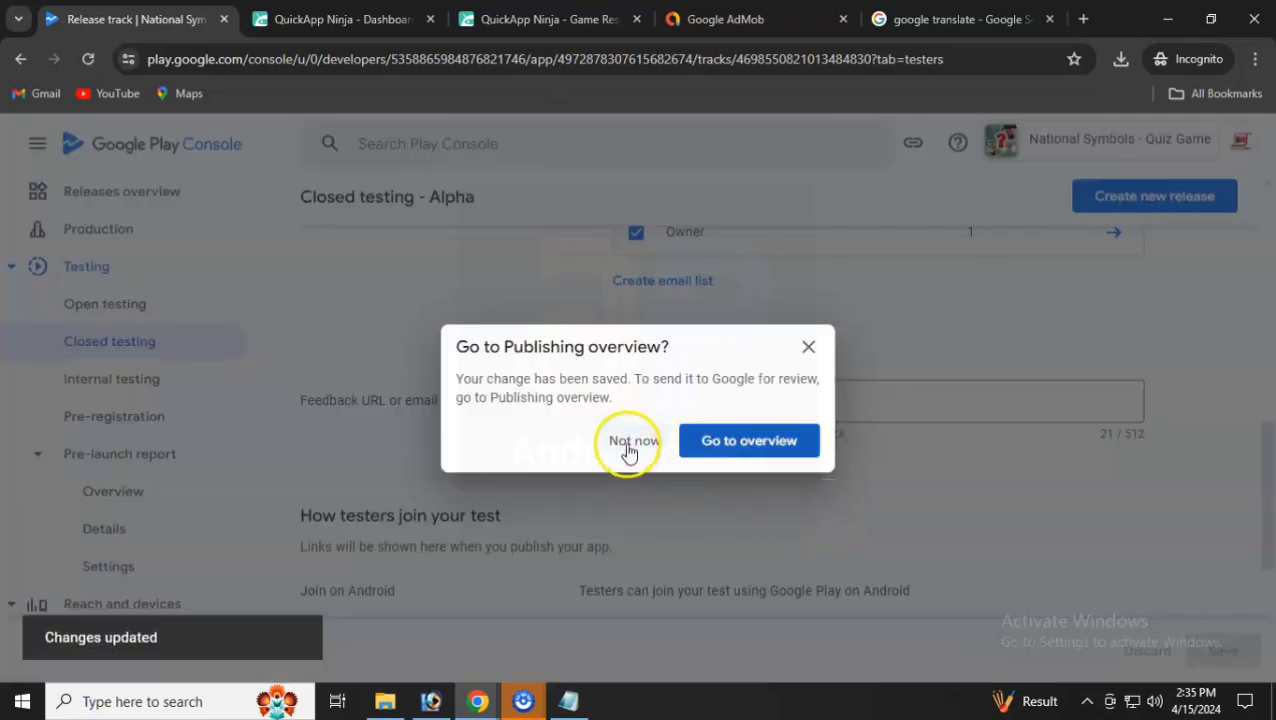
{"action": "scroll", "coordinate": [625, 440], "scroll_direction": "up", "scroll_amount": 6}
{"action": "scroll", "coordinate": [560, 465], "scroll_direction": "down", "scroll_amount": 2}
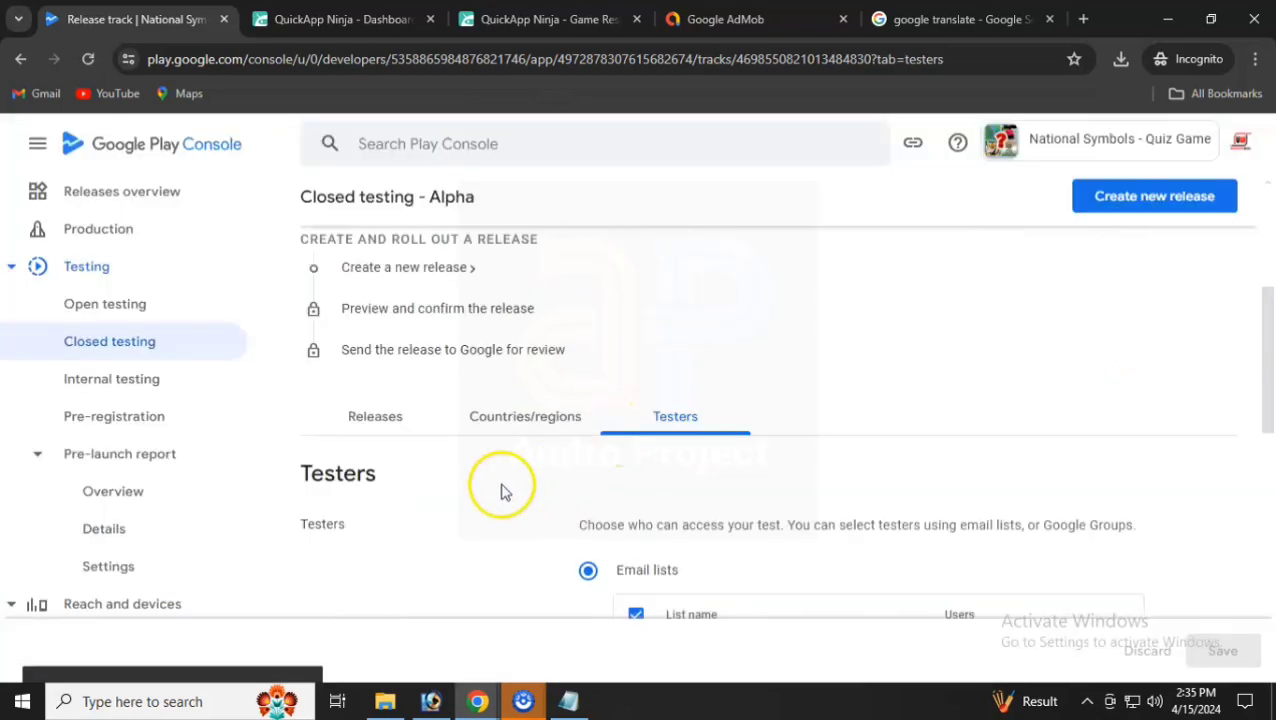
{"action": "left_click", "coordinate": [390, 428]}
{"action": "scroll", "coordinate": [990, 380], "scroll_direction": "up", "scroll_amount": 2}
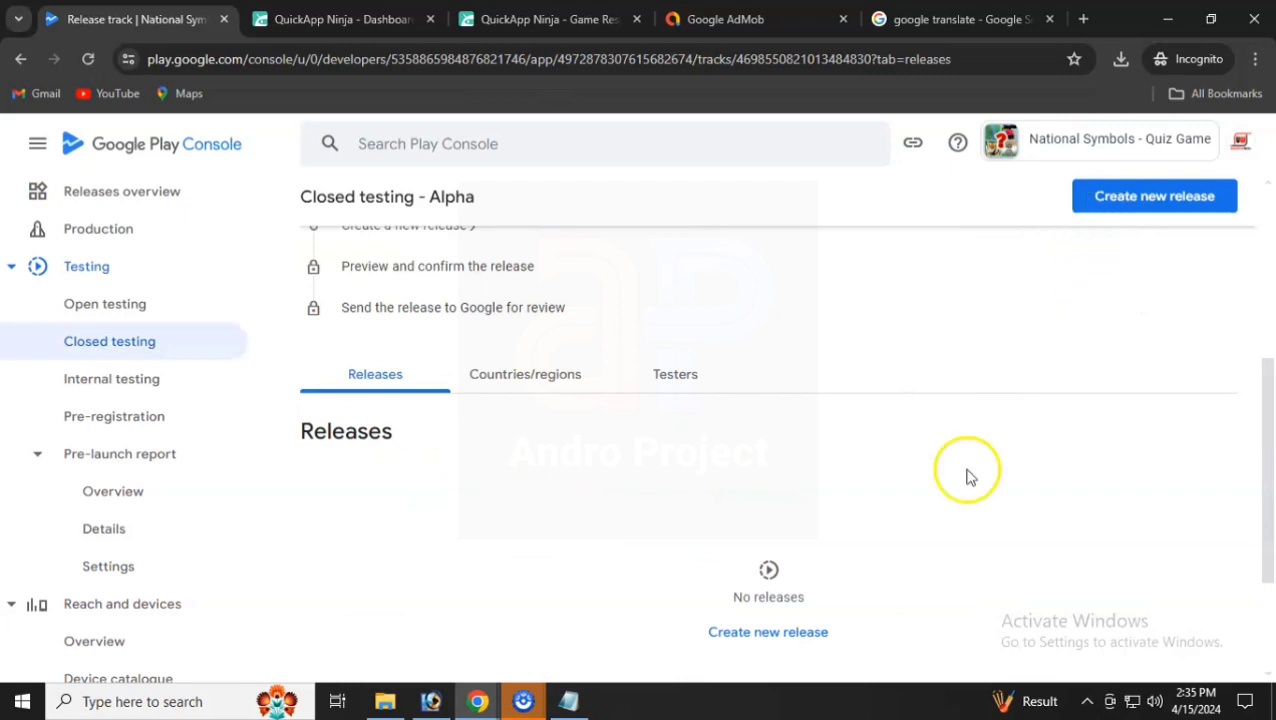
- Create a closed testing release with app bundle 3 (10.3.7) from the library and continue to preview
{"action": "left_click", "coordinate": [776, 632]}
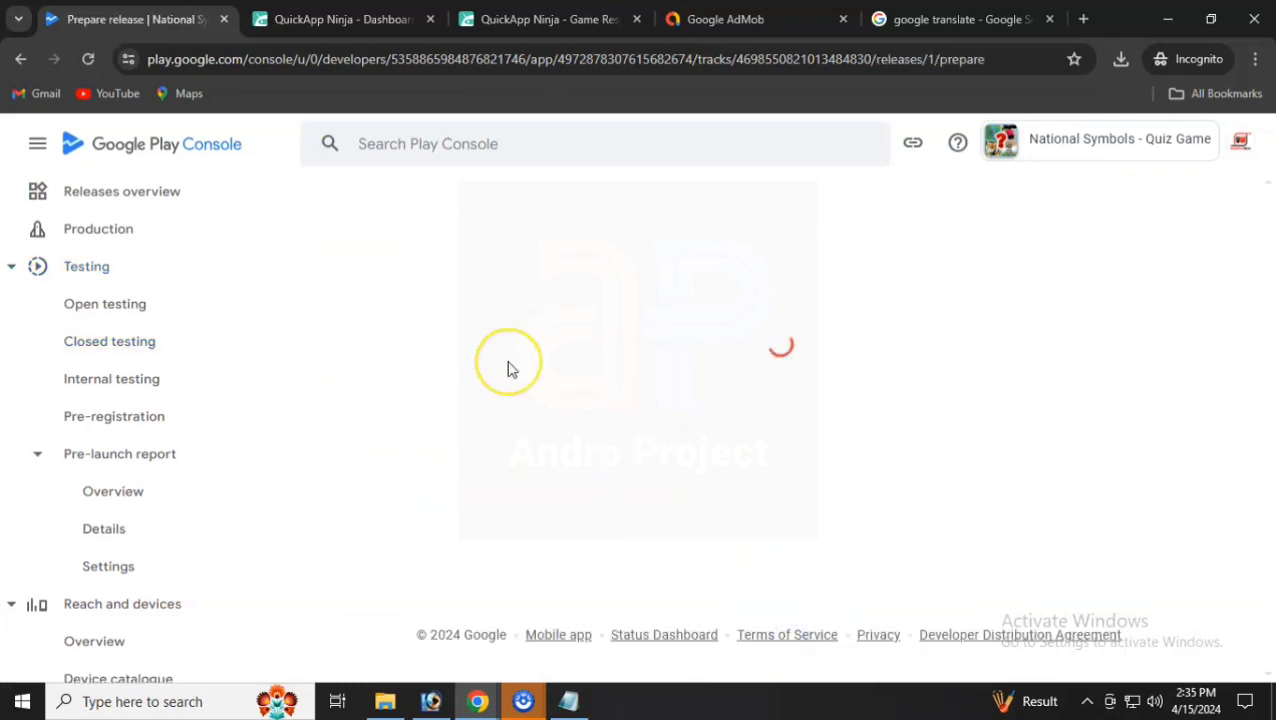
{"action": "scroll", "coordinate": [533, 410], "scroll_direction": "down", "scroll_amount": 2}
{"action": "scroll", "coordinate": [533, 410], "scroll_direction": "down", "scroll_amount": 5}
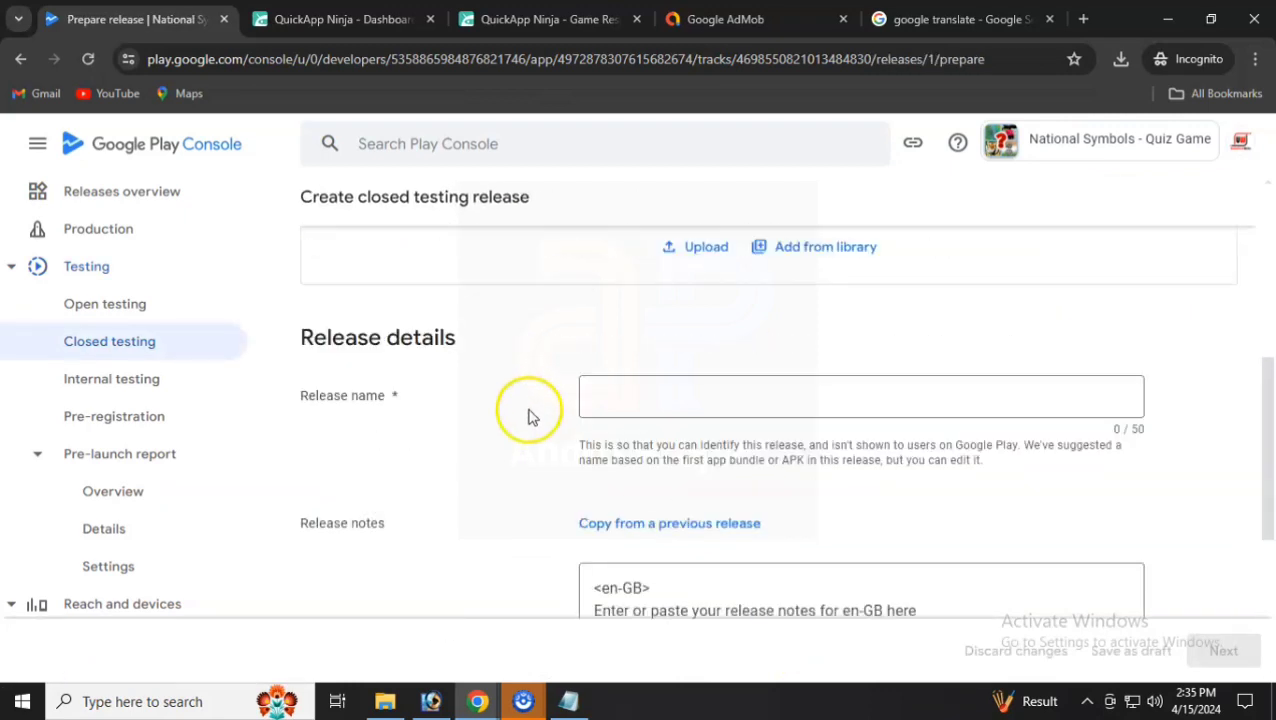
{"action": "scroll", "coordinate": [533, 410], "scroll_direction": "up", "scroll_amount": 6}
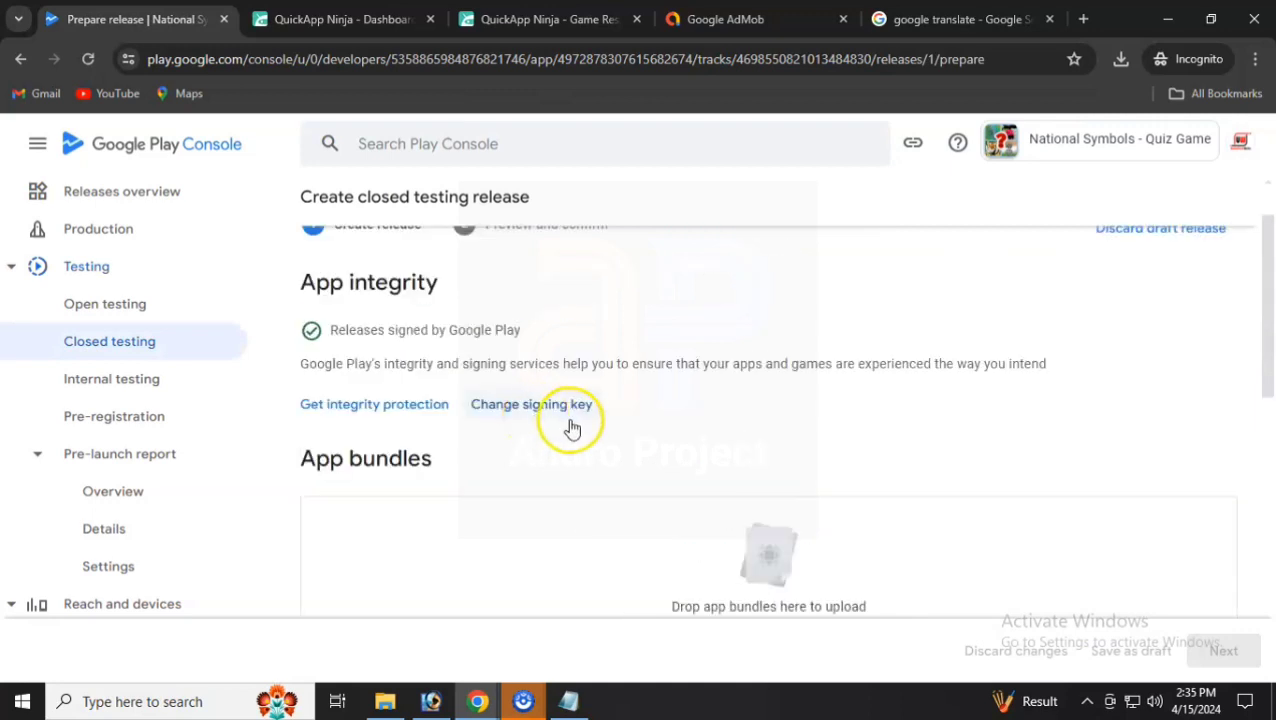
{"action": "scroll", "coordinate": [571, 428], "scroll_direction": "down", "scroll_amount": 1}
{"action": "left_click", "coordinate": [826, 556]}
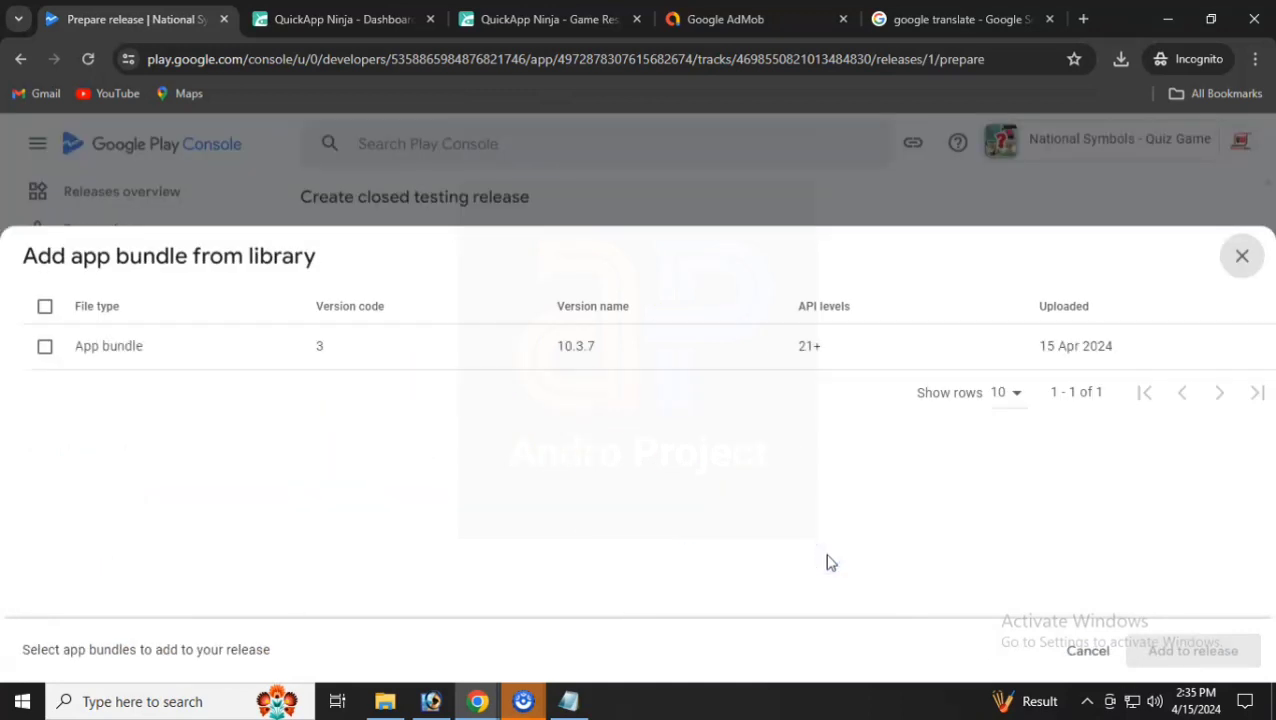
{"action": "left_click", "coordinate": [47, 349]}
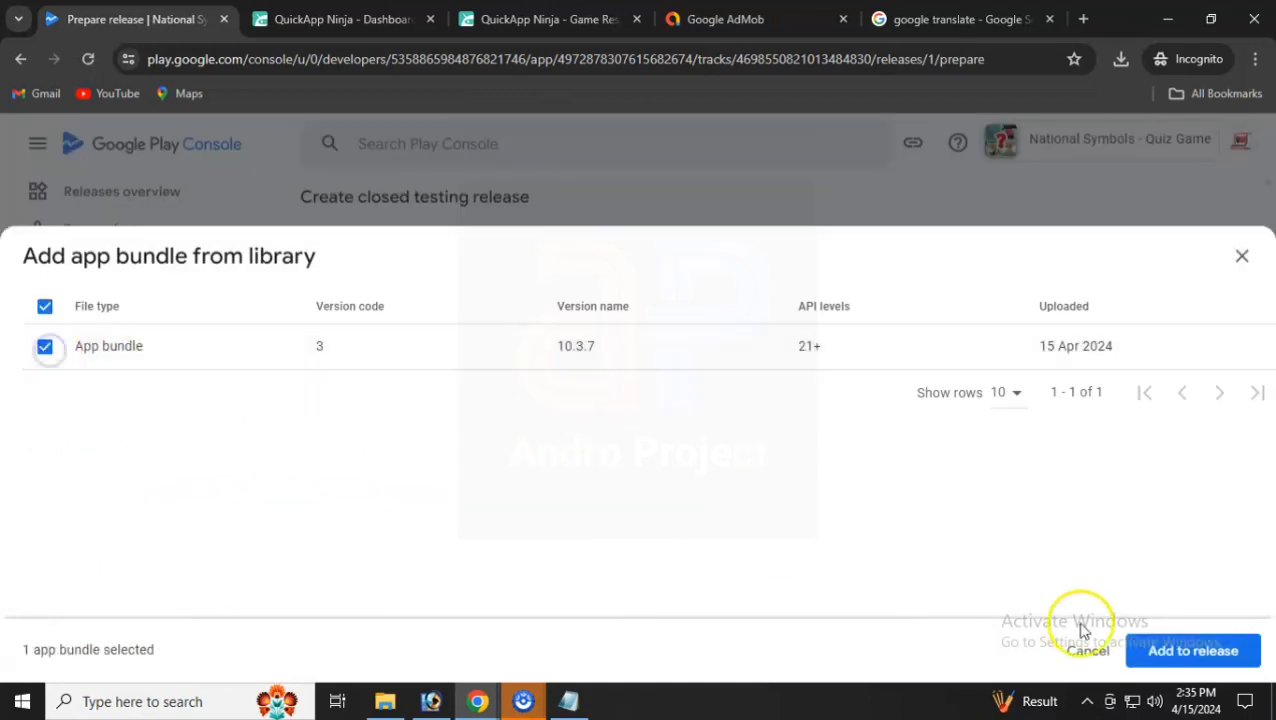
{"action": "left_click", "coordinate": [1160, 651]}
{"action": "scroll", "coordinate": [850, 535], "scroll_direction": "down", "scroll_amount": 6}
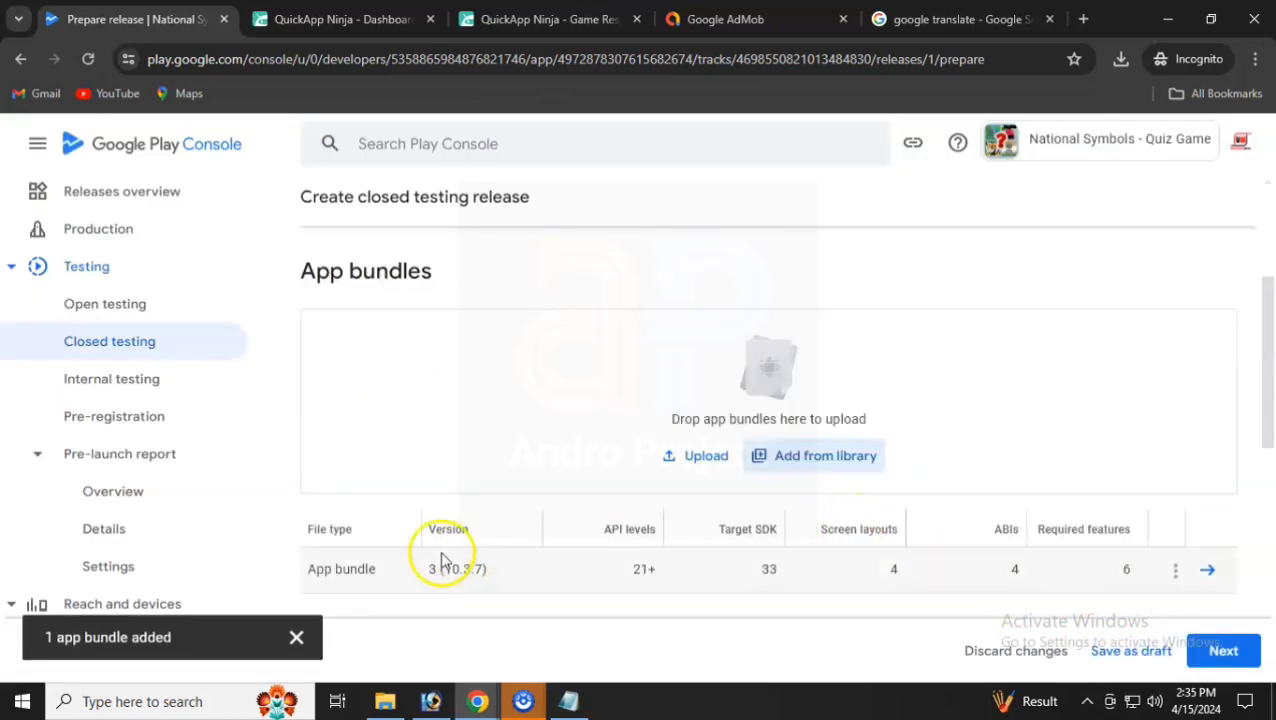
{"action": "left_click", "coordinate": [1212, 650]}
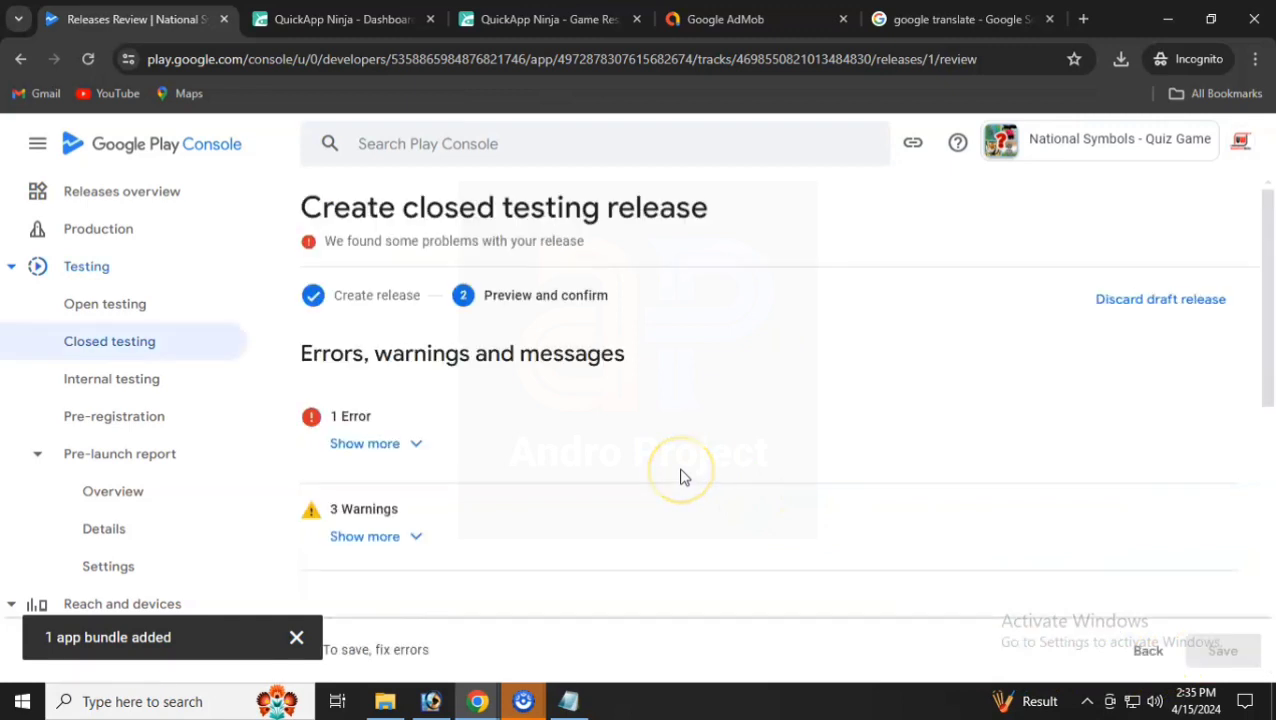
- Open the advertising ID declaration from the release error and answer that the app uses one
{"action": "left_click", "coordinate": [411, 445]}
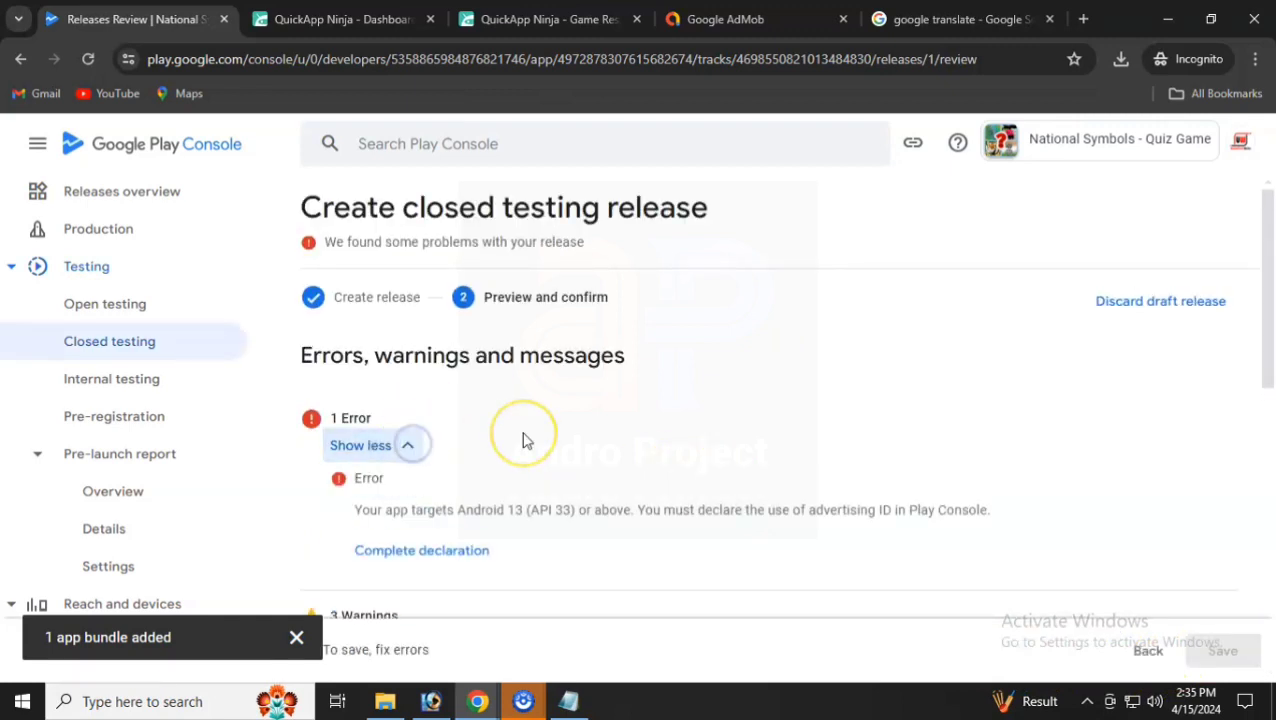
{"action": "scroll", "coordinate": [524, 438], "scroll_direction": "down", "scroll_amount": 1}
{"action": "left_click", "coordinate": [436, 458]}
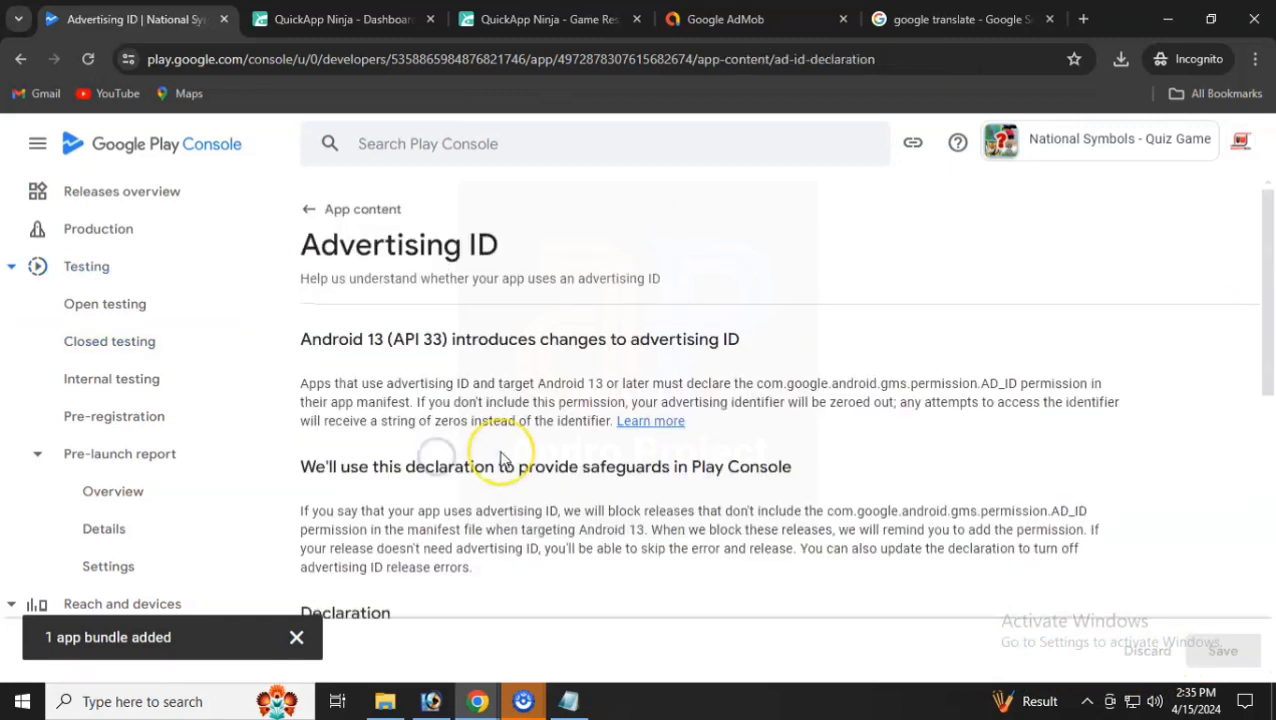
{"action": "scroll", "coordinate": [500, 458], "scroll_direction": "down", "scroll_amount": 5}
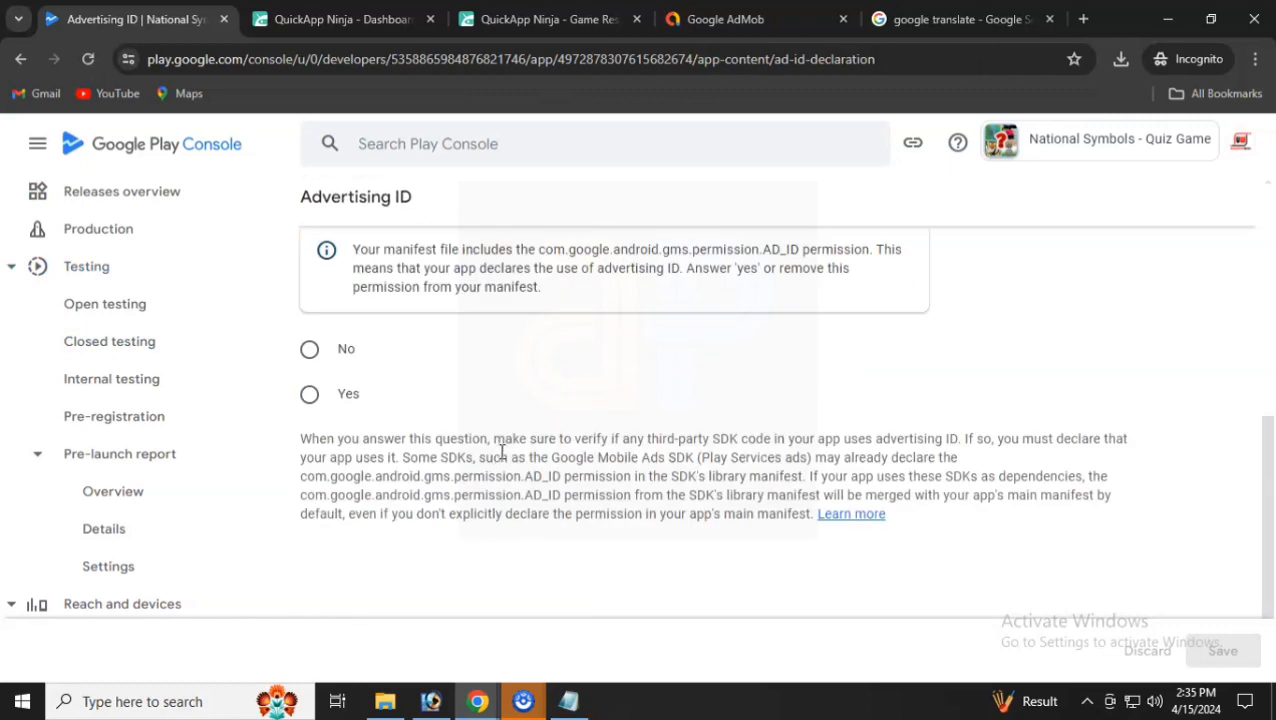
{"action": "left_click", "coordinate": [310, 350]}
{"action": "scroll", "coordinate": [500, 430], "scroll_direction": "down", "scroll_amount": 2}
{"action": "scroll", "coordinate": [738, 500], "scroll_direction": "up", "scroll_amount": 4}
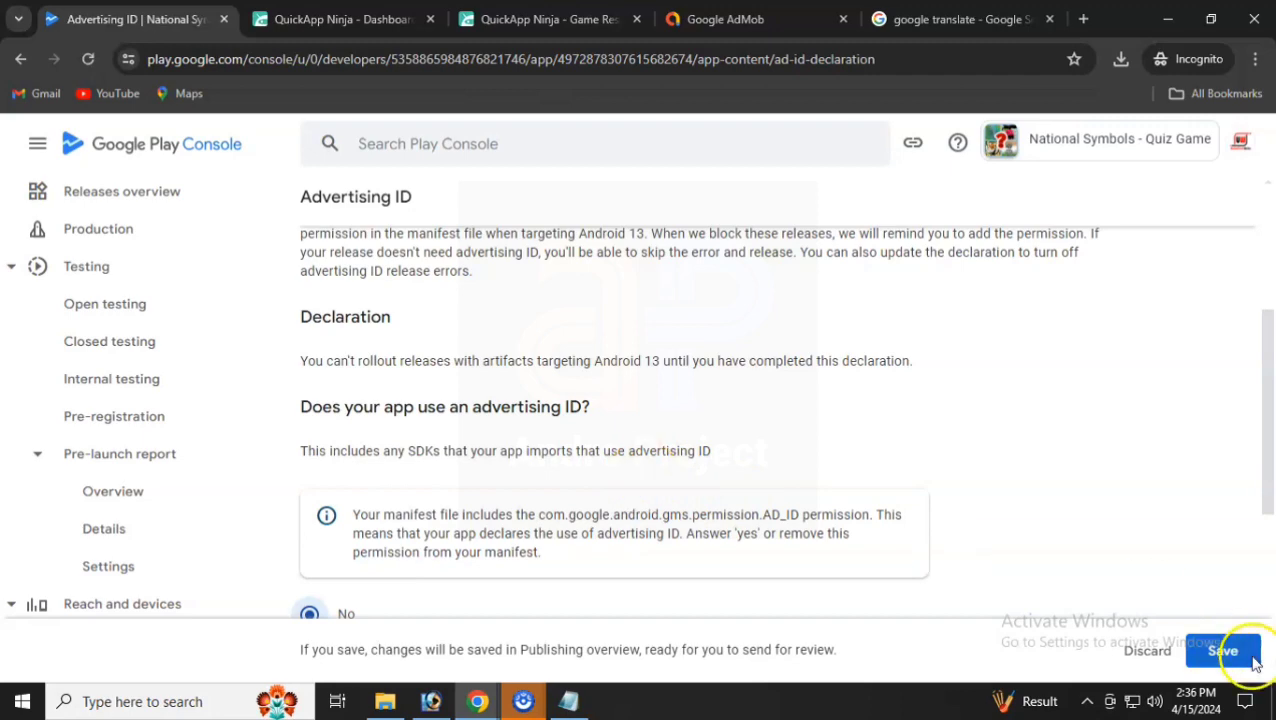
{"action": "scroll", "coordinate": [500, 530], "scroll_direction": "down", "scroll_amount": 2}
{"action": "left_click", "coordinate": [340, 475]}
- Choose App functionality and Advertising or marketing as reasons and save the declaration
{"action": "scroll", "coordinate": [765, 575], "scroll_direction": "down", "scroll_amount": 2}
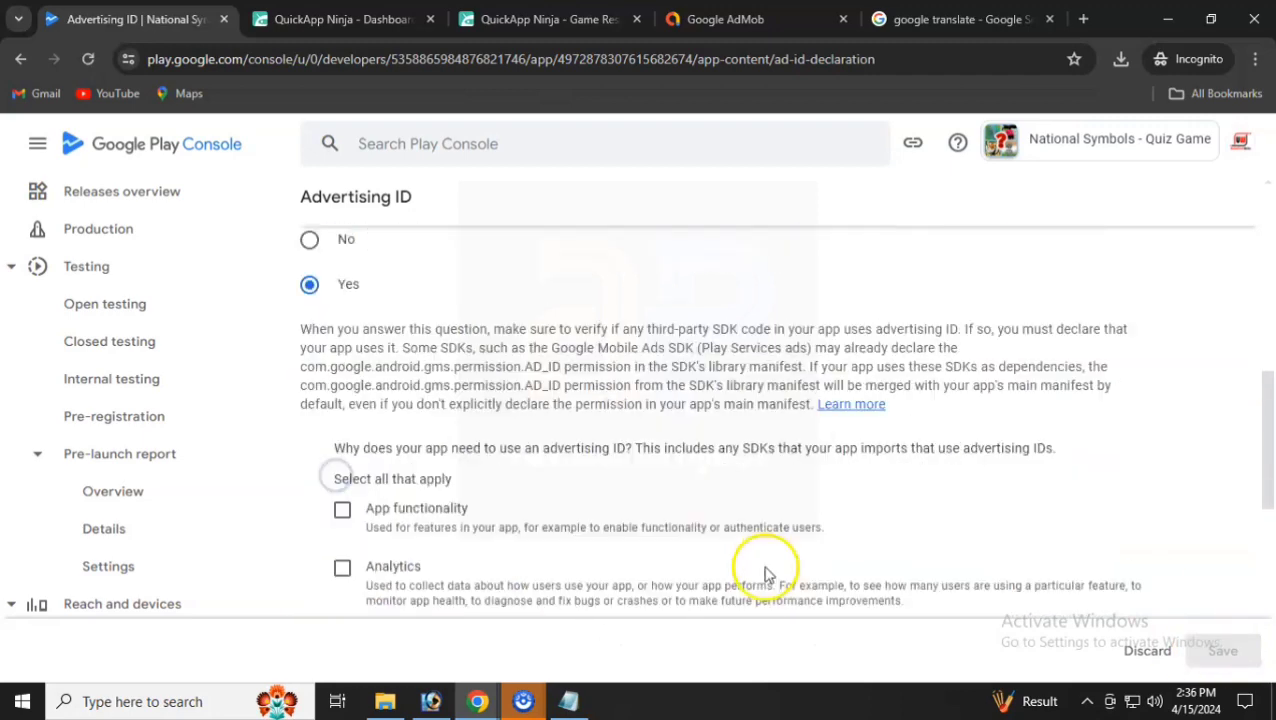
{"action": "scroll", "coordinate": [490, 470], "scroll_direction": "down", "scroll_amount": 1}
{"action": "scroll", "coordinate": [419, 456], "scroll_direction": "up", "scroll_amount": 4}
{"action": "scroll", "coordinate": [419, 470], "scroll_direction": "down", "scroll_amount": 4}
{"action": "scroll", "coordinate": [433, 477], "scroll_direction": "down", "scroll_amount": 1}
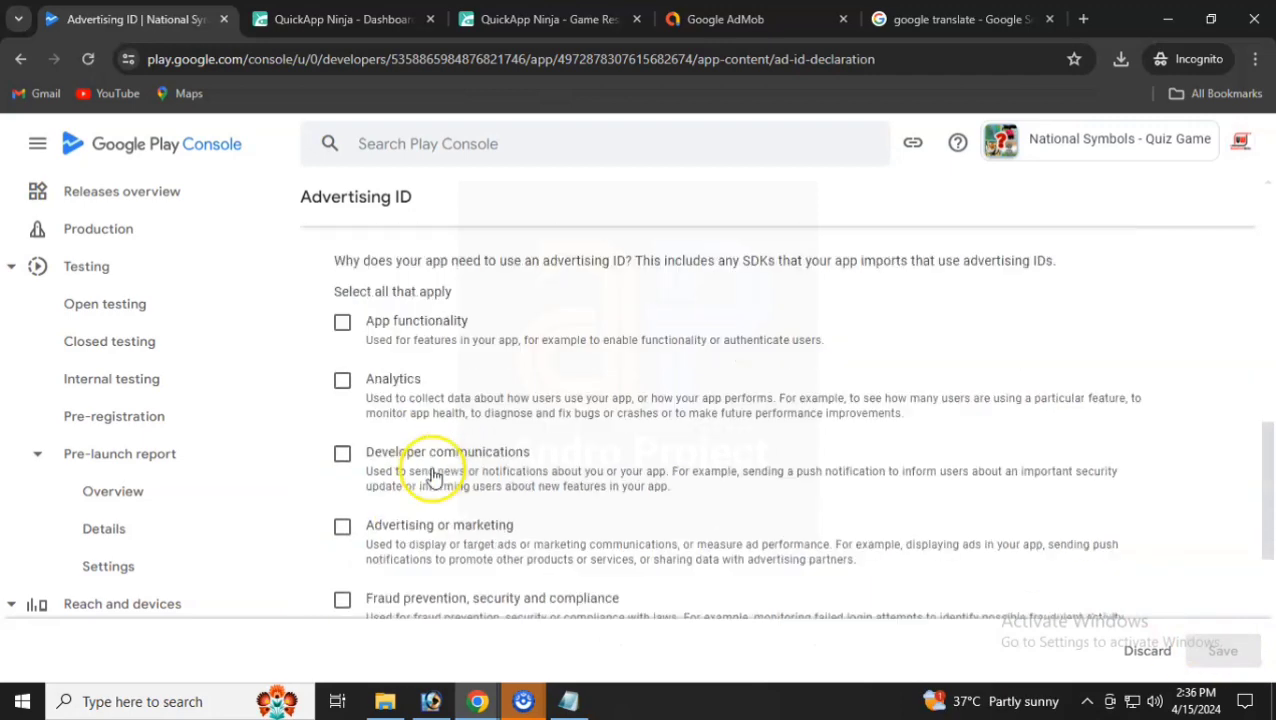
{"action": "left_click", "coordinate": [342, 321]}
{"action": "scroll", "coordinate": [527, 455], "scroll_direction": "down", "scroll_amount": 1}
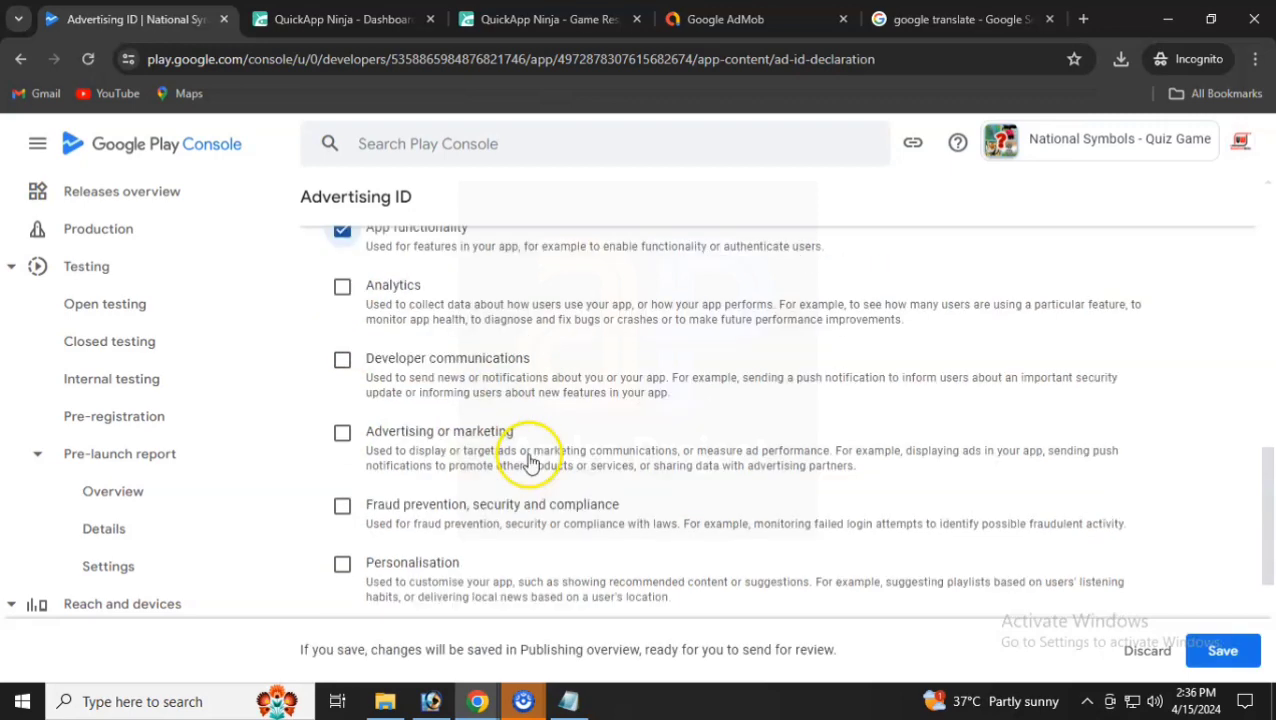
{"action": "left_click", "coordinate": [342, 432]}
{"action": "scroll", "coordinate": [540, 490], "scroll_direction": "down", "scroll_amount": 2}
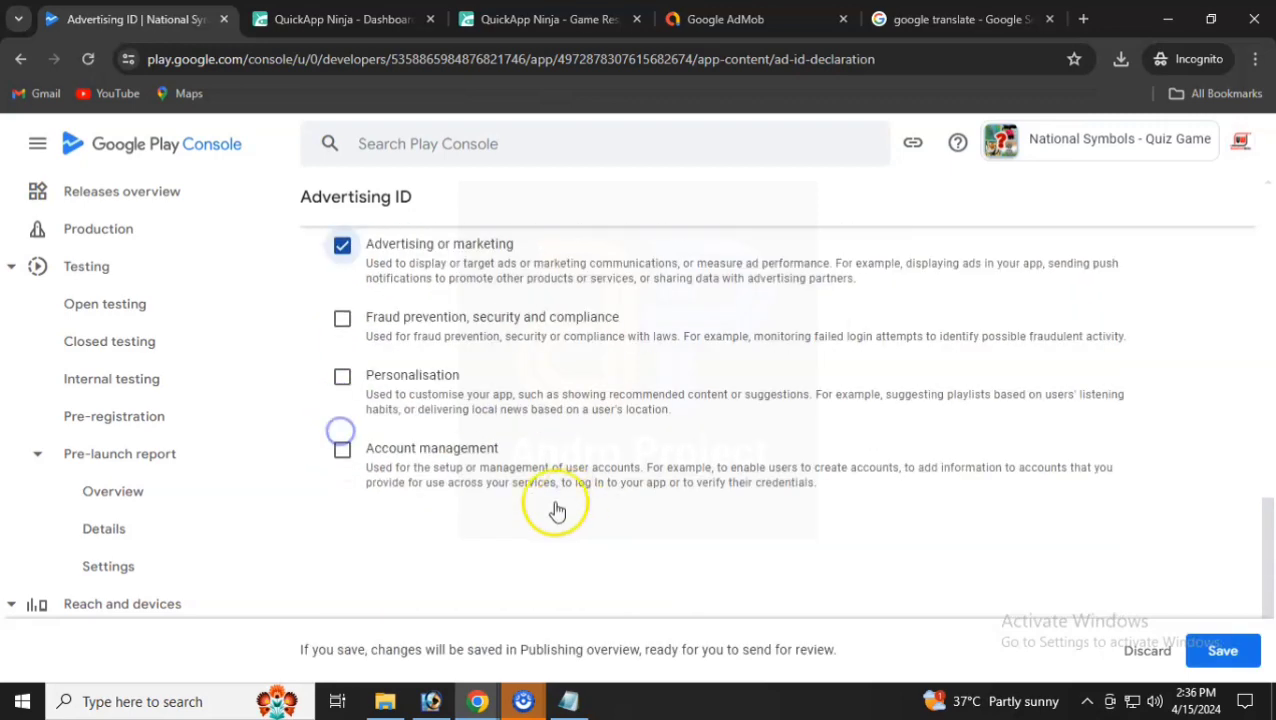
{"action": "left_click", "coordinate": [1198, 651]}
{"action": "left_click", "coordinate": [766, 438]}
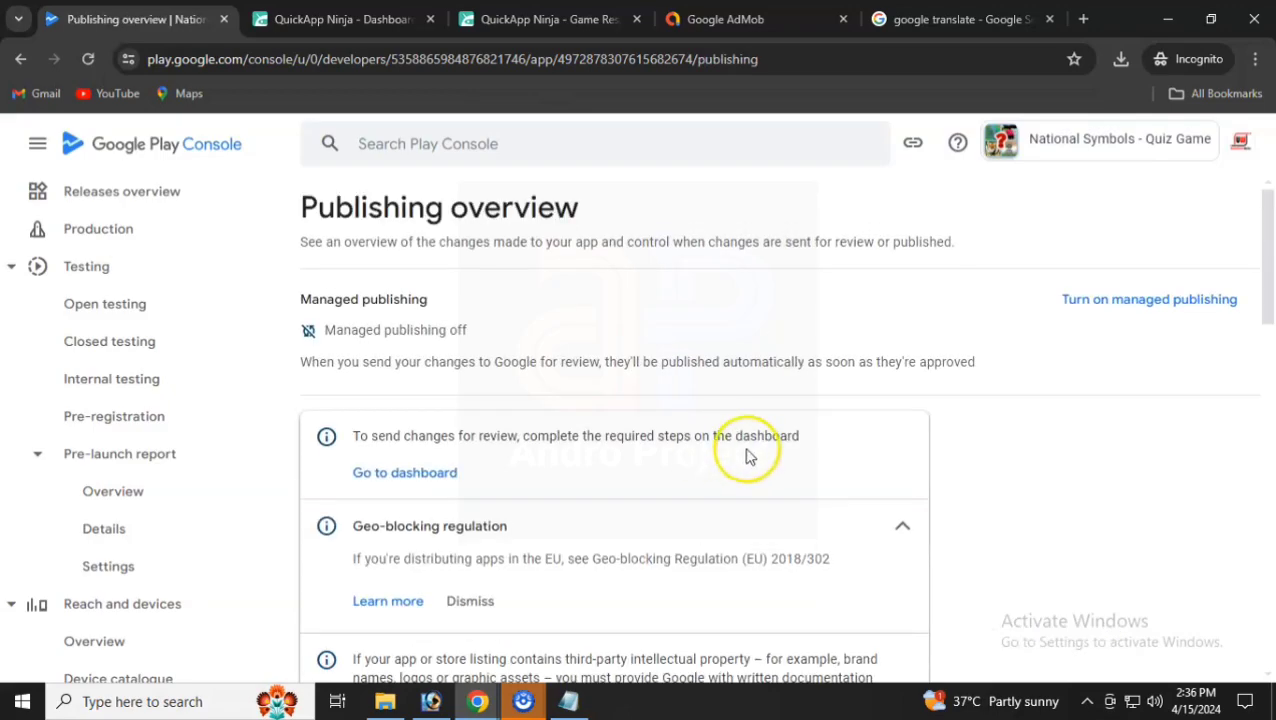
- Send the 13 pending changes for review and confirm
{"action": "scroll", "coordinate": [746, 455], "scroll_direction": "down", "scroll_amount": 10}
{"action": "scroll", "coordinate": [746, 455], "scroll_direction": "up", "scroll_amount": 4}
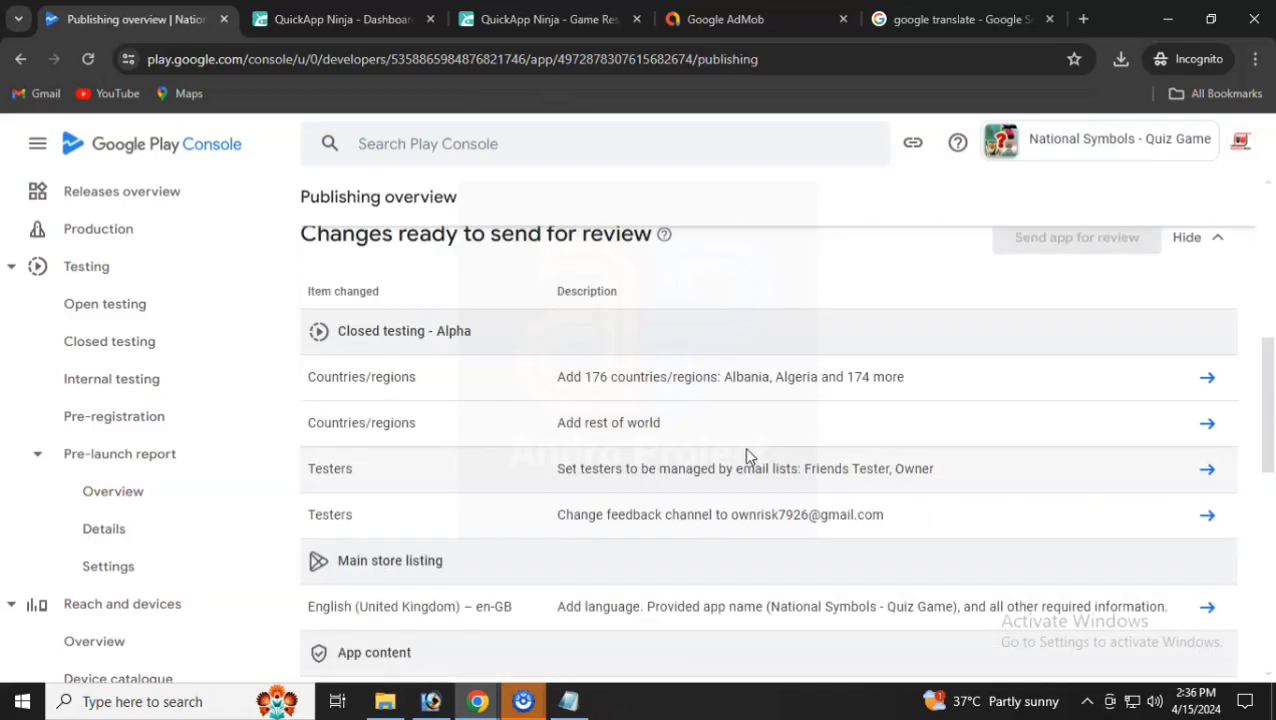
{"action": "scroll", "coordinate": [746, 455], "scroll_direction": "up", "scroll_amount": 5}
{"action": "scroll", "coordinate": [746, 455], "scroll_direction": "down", "scroll_amount": 15}
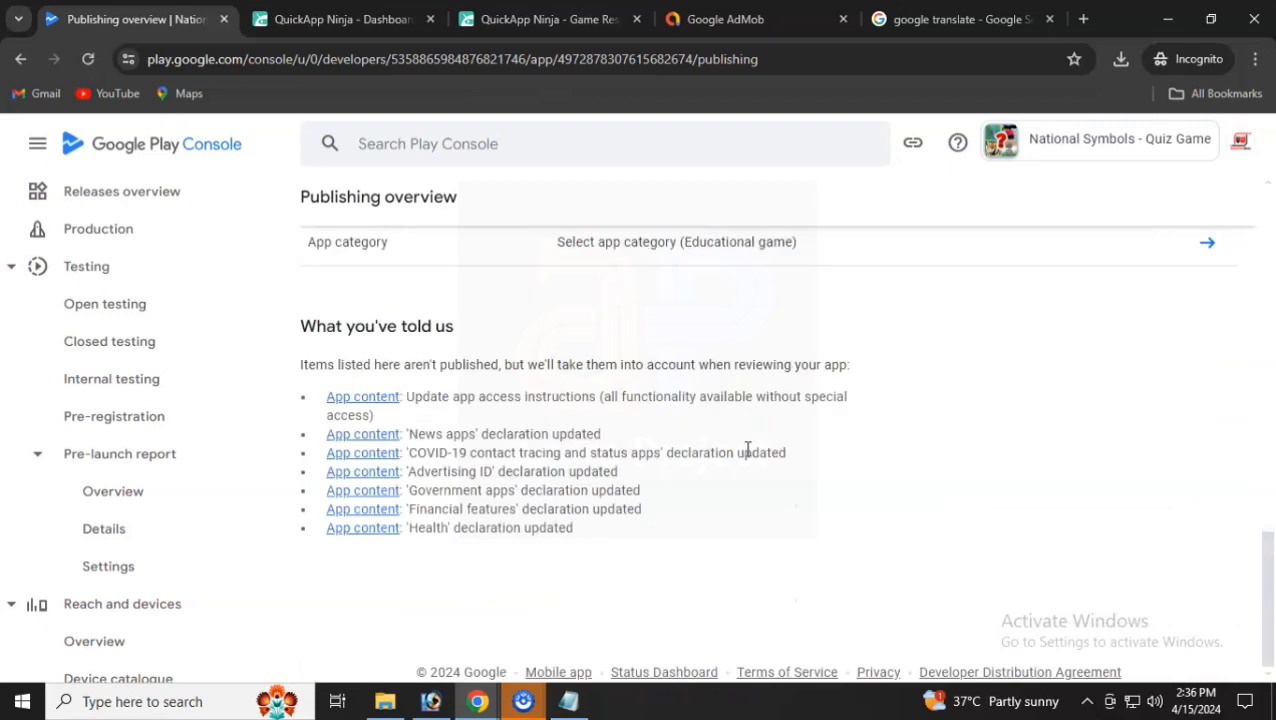
{"action": "scroll", "coordinate": [748, 452], "scroll_direction": "up", "scroll_amount": 15}
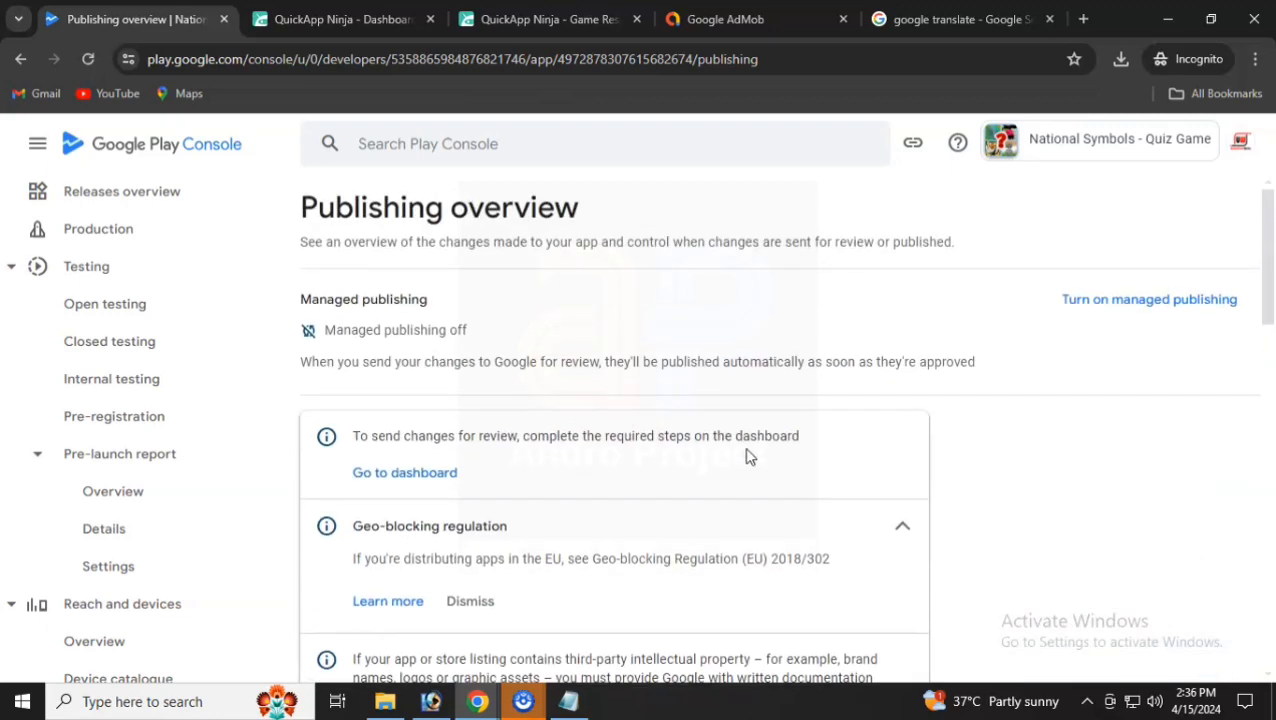
{"action": "scroll", "coordinate": [600, 550], "scroll_direction": "down", "scroll_amount": 4}
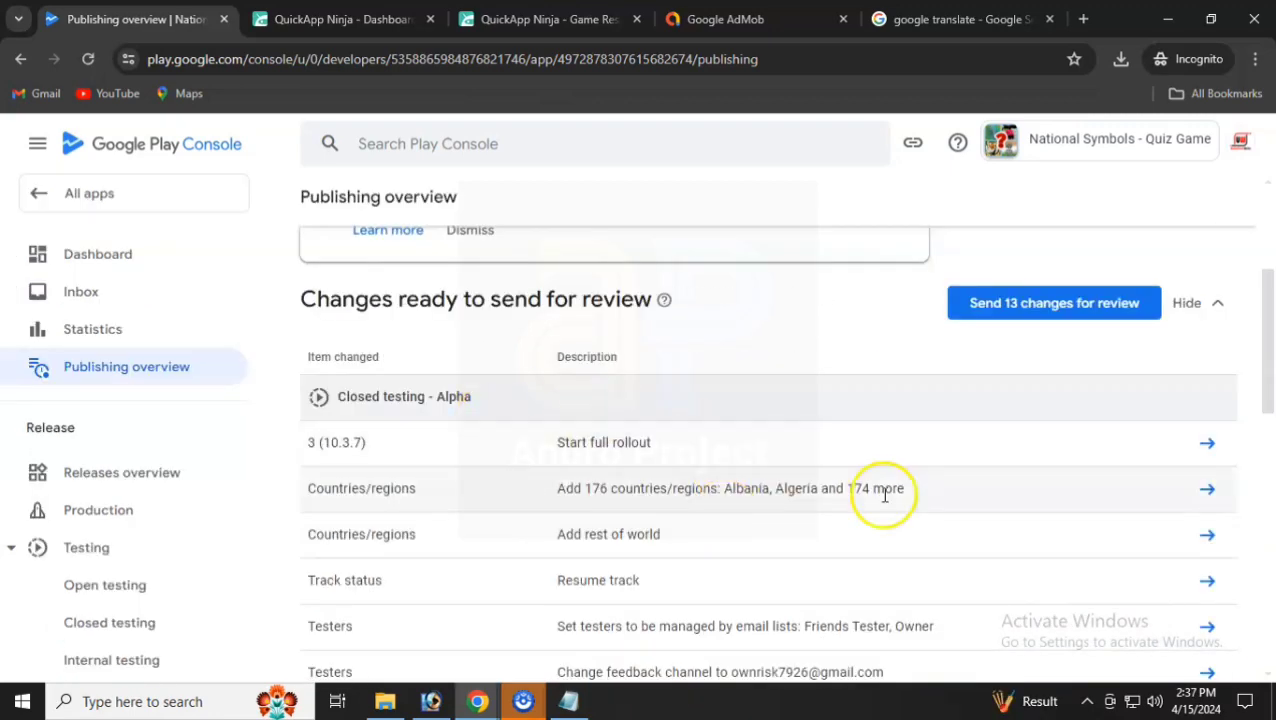
{"action": "scroll", "coordinate": [840, 505], "scroll_direction": "down", "scroll_amount": 3}
{"action": "scroll", "coordinate": [797, 515], "scroll_direction": "down", "scroll_amount": 4}
{"action": "scroll", "coordinate": [797, 515], "scroll_direction": "up", "scroll_amount": 12}
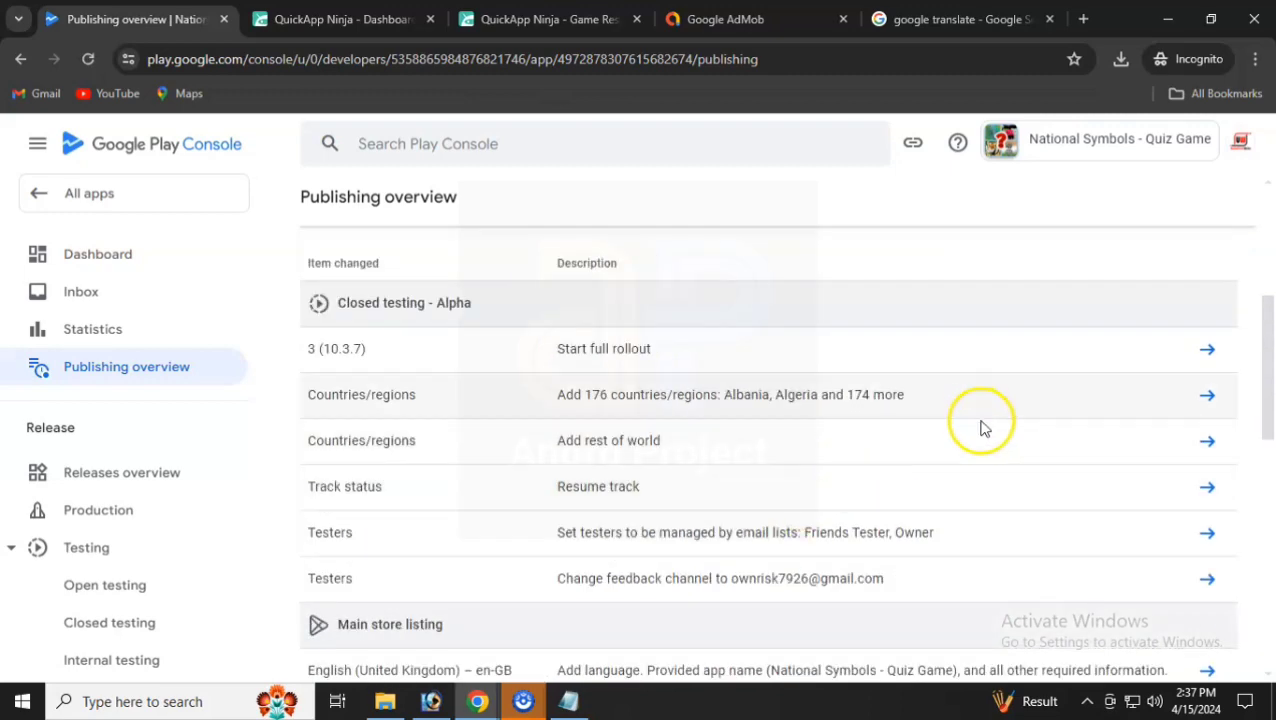
{"action": "left_click", "coordinate": [1040, 584]}
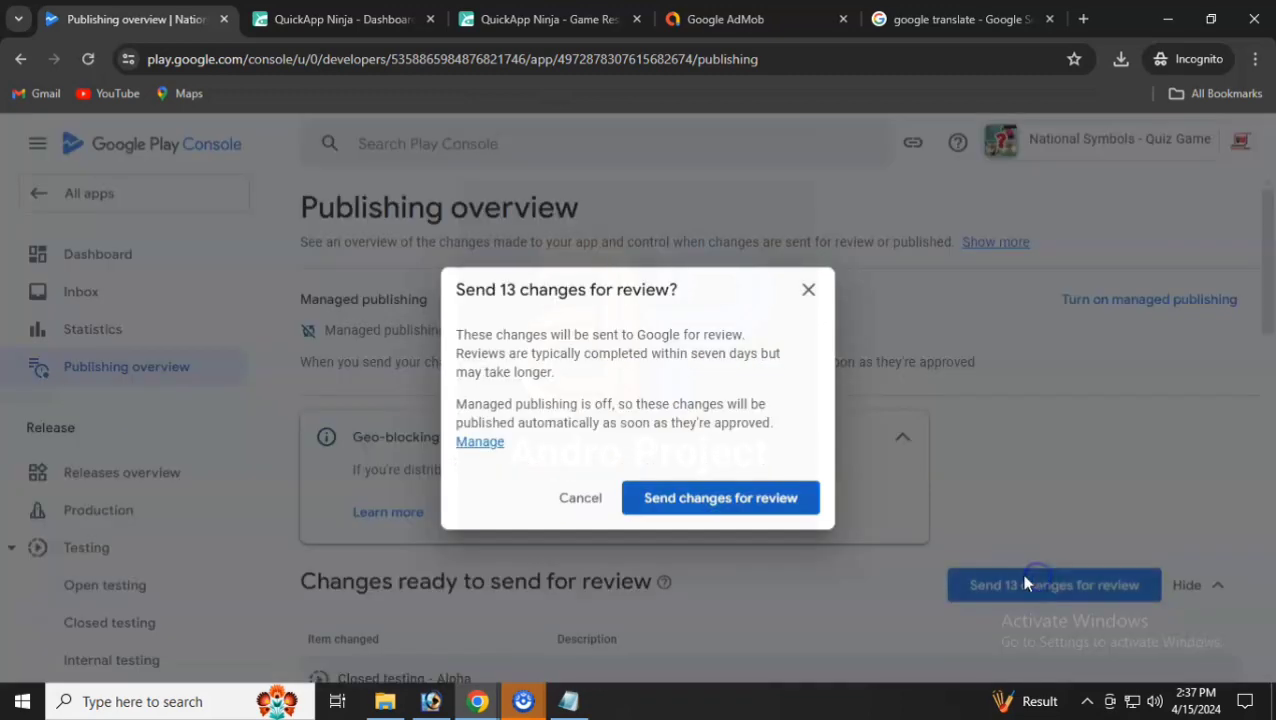
{"action": "left_click", "coordinate": [732, 500]}
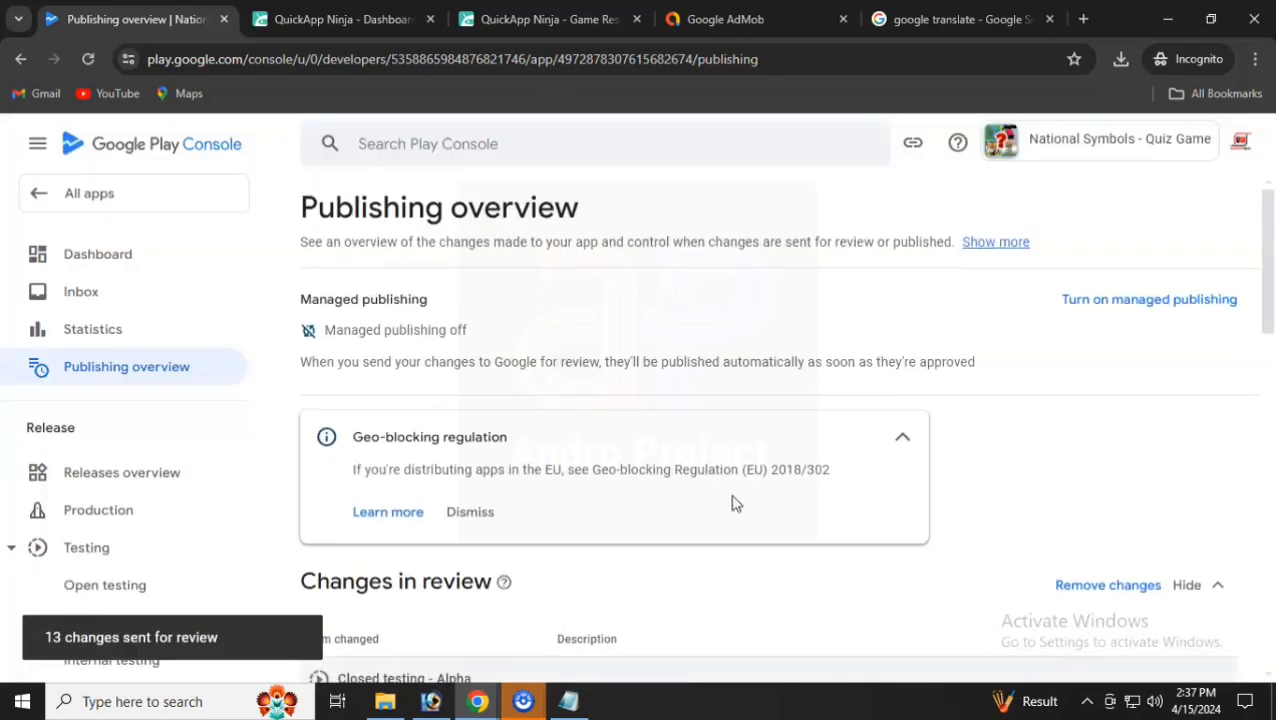
- Dismiss the geo-blocking notice and return to the Dashboard, now showing In review
{"action": "left_click", "coordinate": [479, 513]}
{"action": "scroll", "coordinate": [655, 527], "scroll_direction": "down", "scroll_amount": 3}
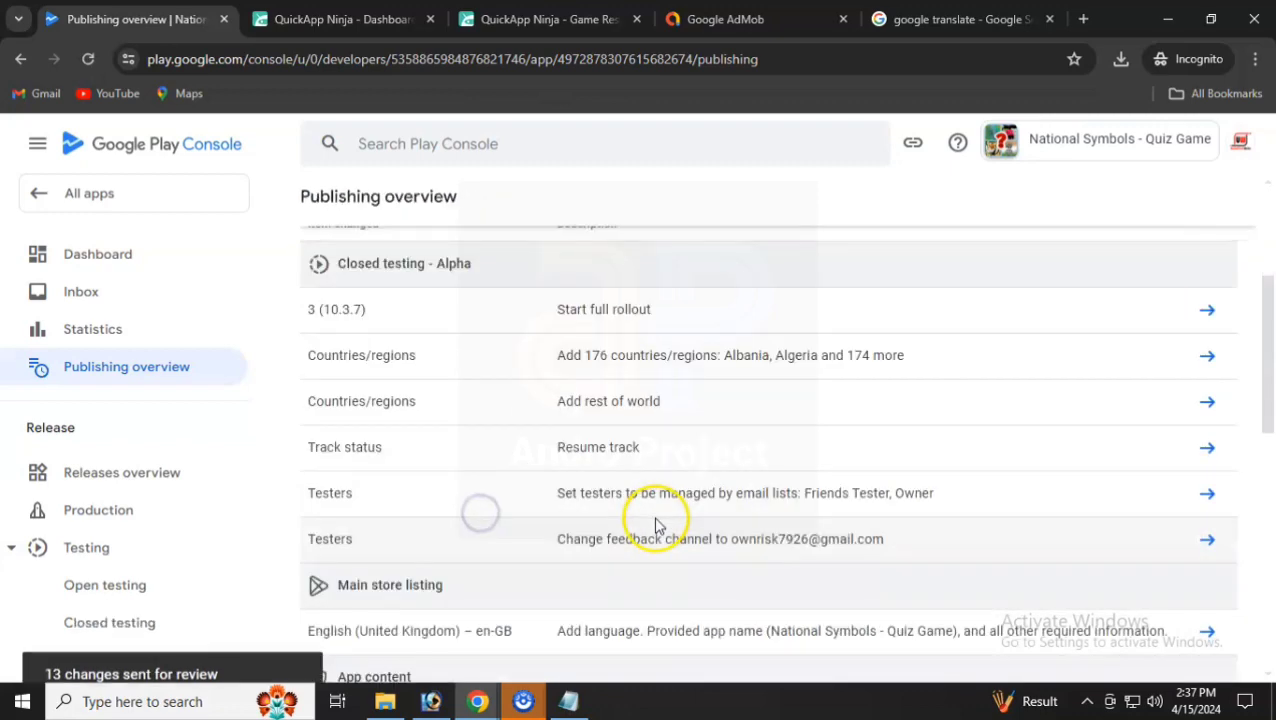
{"action": "scroll", "coordinate": [655, 527], "scroll_direction": "up", "scroll_amount": 3}
{"action": "left_click", "coordinate": [159, 272]}
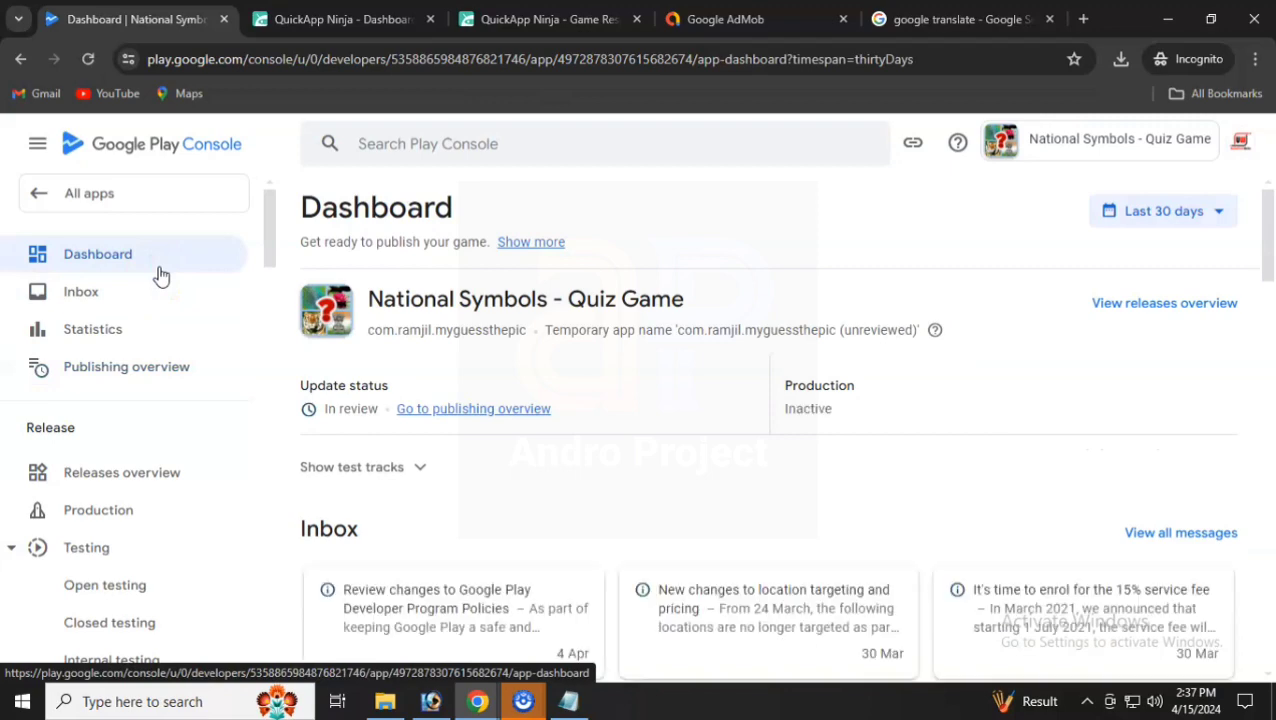
- Go back to All apps and reopen National Symbols - Quiz Game
{"action": "left_click_drag", "start_coordinate": [310, 388], "coordinate": [357, 410]}
{"action": "scroll", "coordinate": [369, 432], "scroll_direction": "down", "scroll_amount": 2}
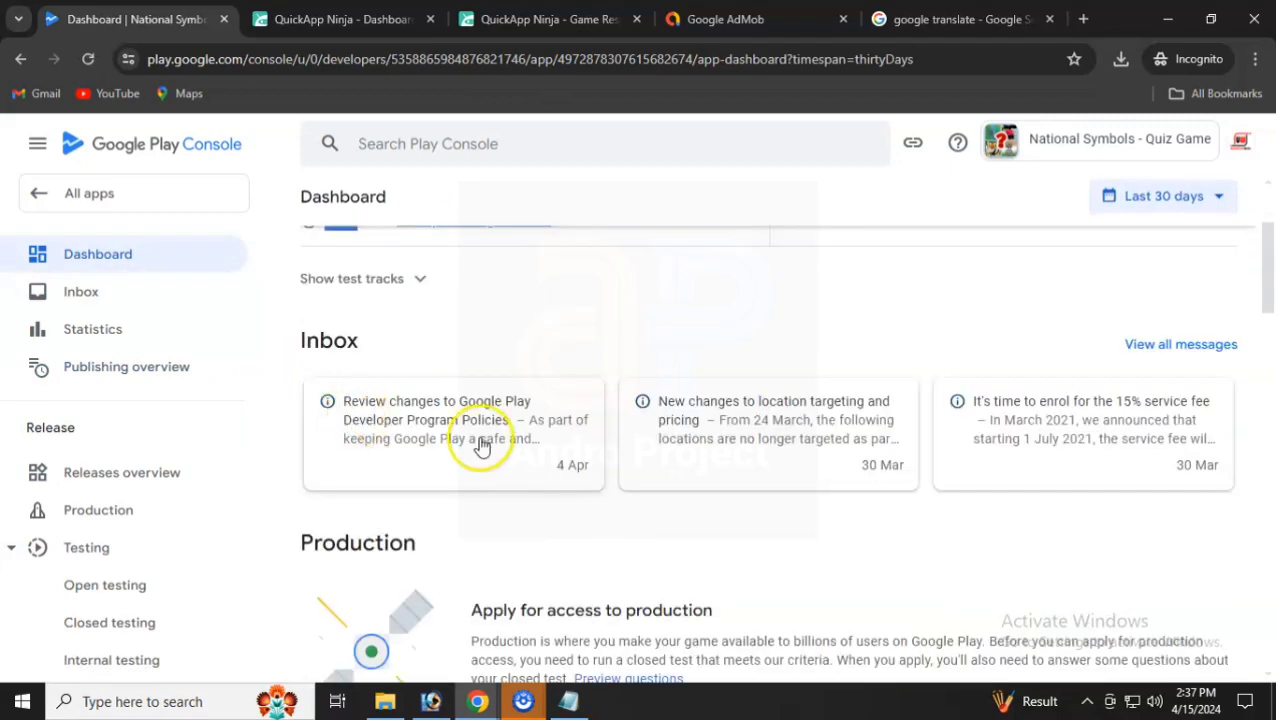
{"action": "scroll", "coordinate": [453, 447], "scroll_direction": "up", "scroll_amount": 2}
{"action": "left_click", "coordinate": [122, 205]}
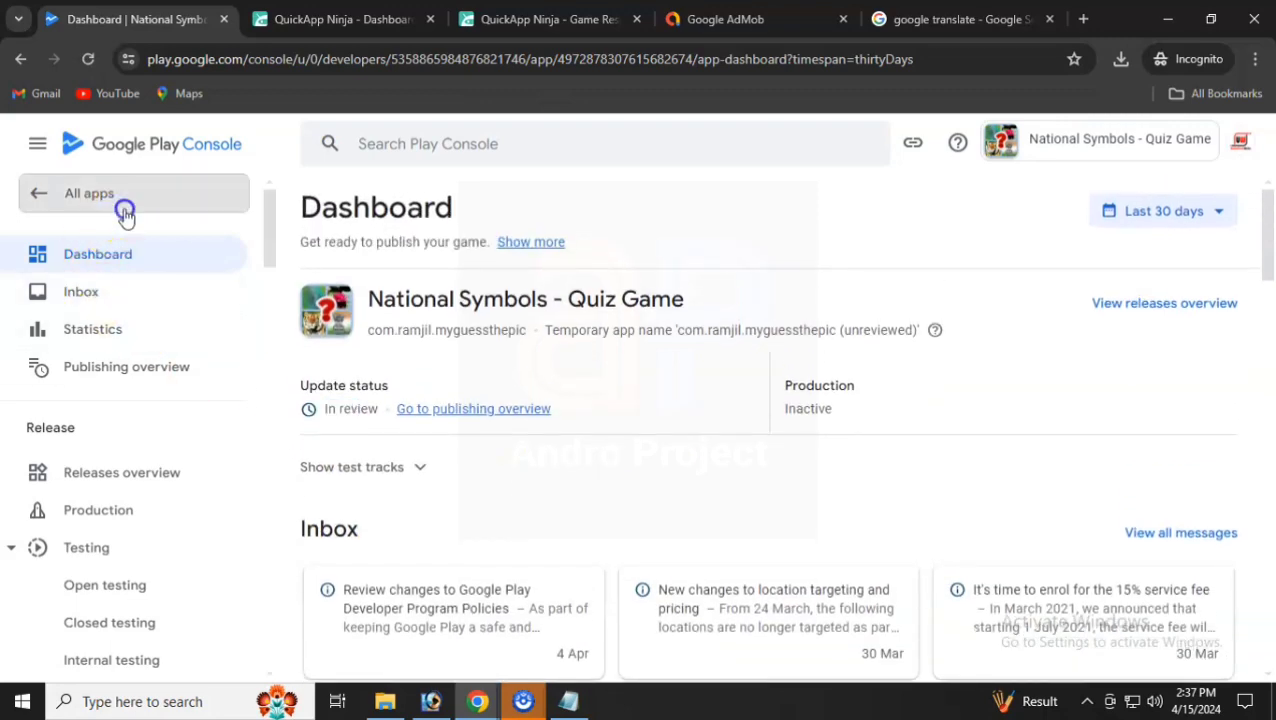
{"action": "scroll", "coordinate": [715, 405], "scroll_direction": "down", "scroll_amount": 4}
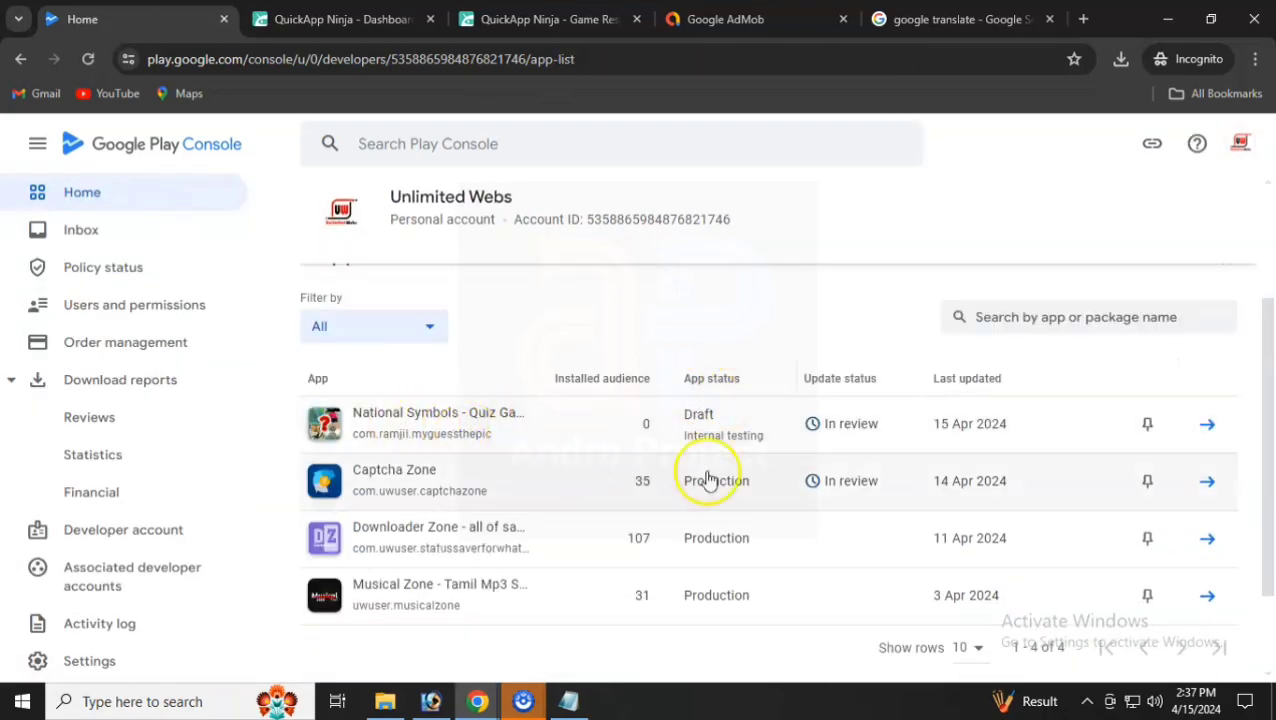
{"action": "left_click", "coordinate": [772, 453]}
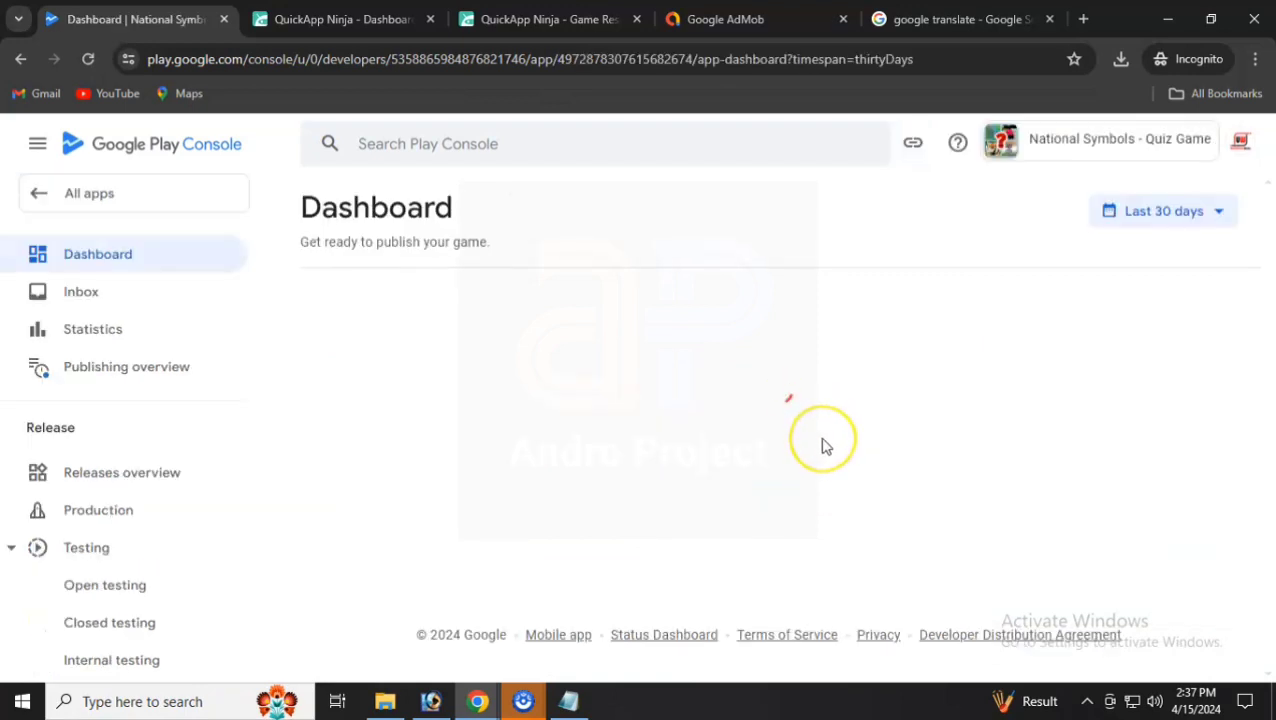
- Review the production checklist's 'Publish a closed testing release' requirement, then open Closed testing
{"action": "scroll", "coordinate": [592, 408], "scroll_direction": "down", "scroll_amount": 4}
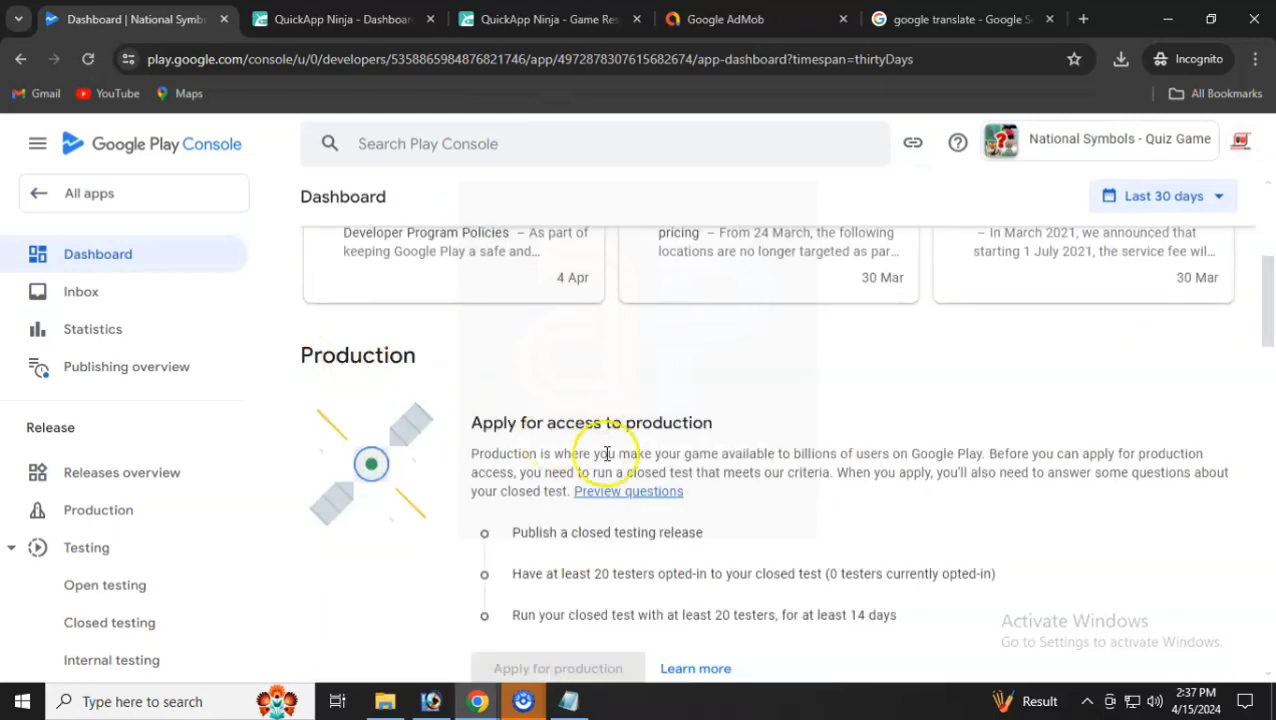
{"action": "scroll", "coordinate": [607, 453], "scroll_direction": "down", "scroll_amount": 1}
{"action": "triple_click", "coordinate": [595, 444]}
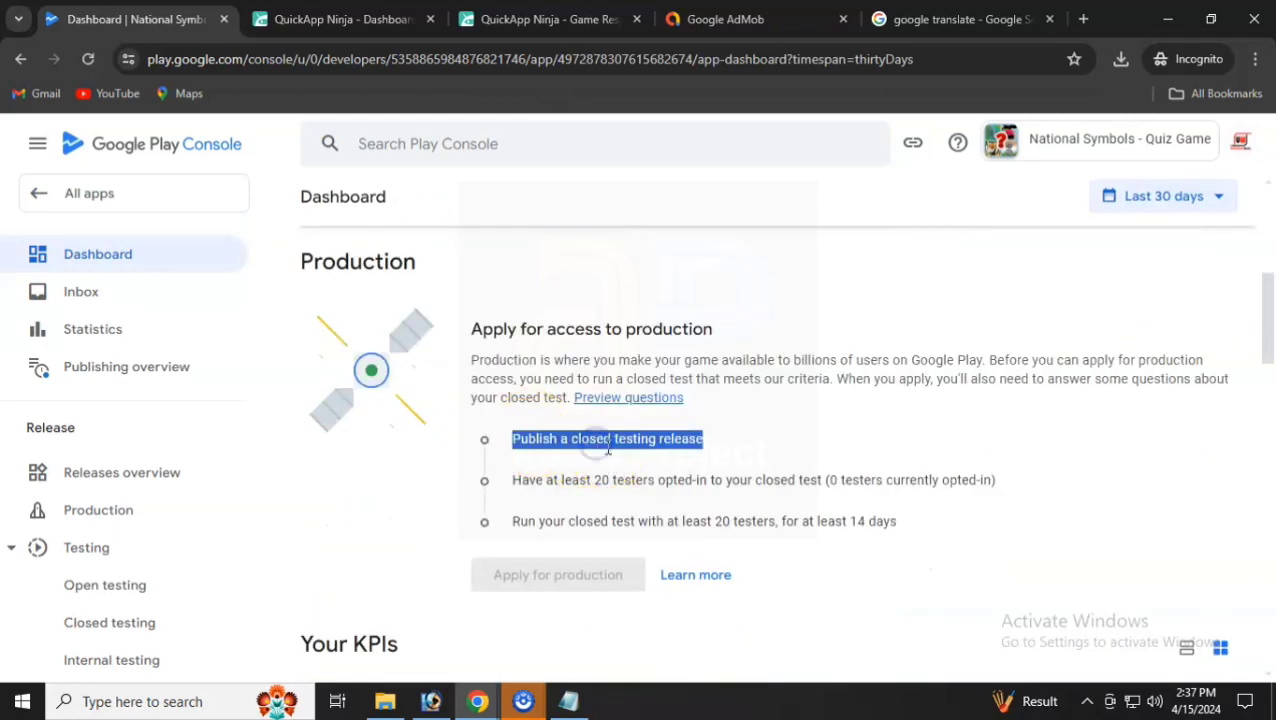
{"action": "scroll", "coordinate": [179, 492], "scroll_direction": "down", "scroll_amount": 2}
{"action": "left_click", "coordinate": [117, 446]}
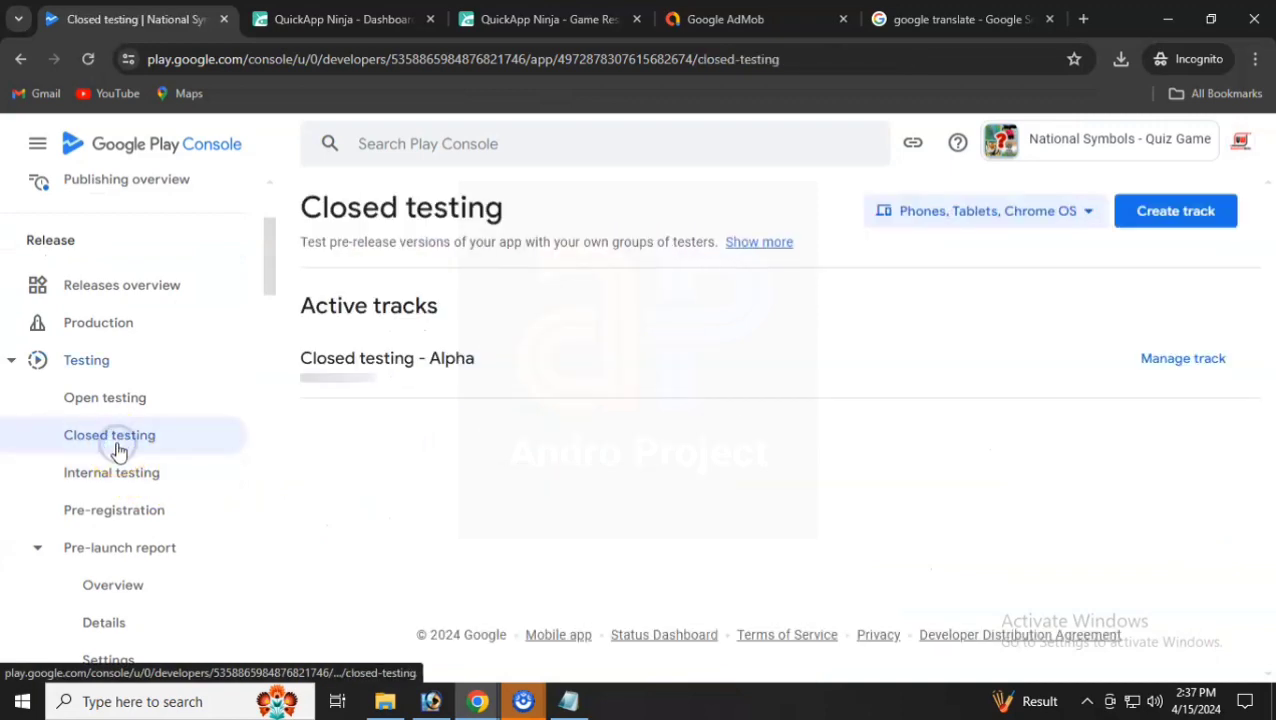
- Copy the Join on Android link from the Closed testing - Alpha track's Testers settings
{"action": "left_click", "coordinate": [1205, 370]}
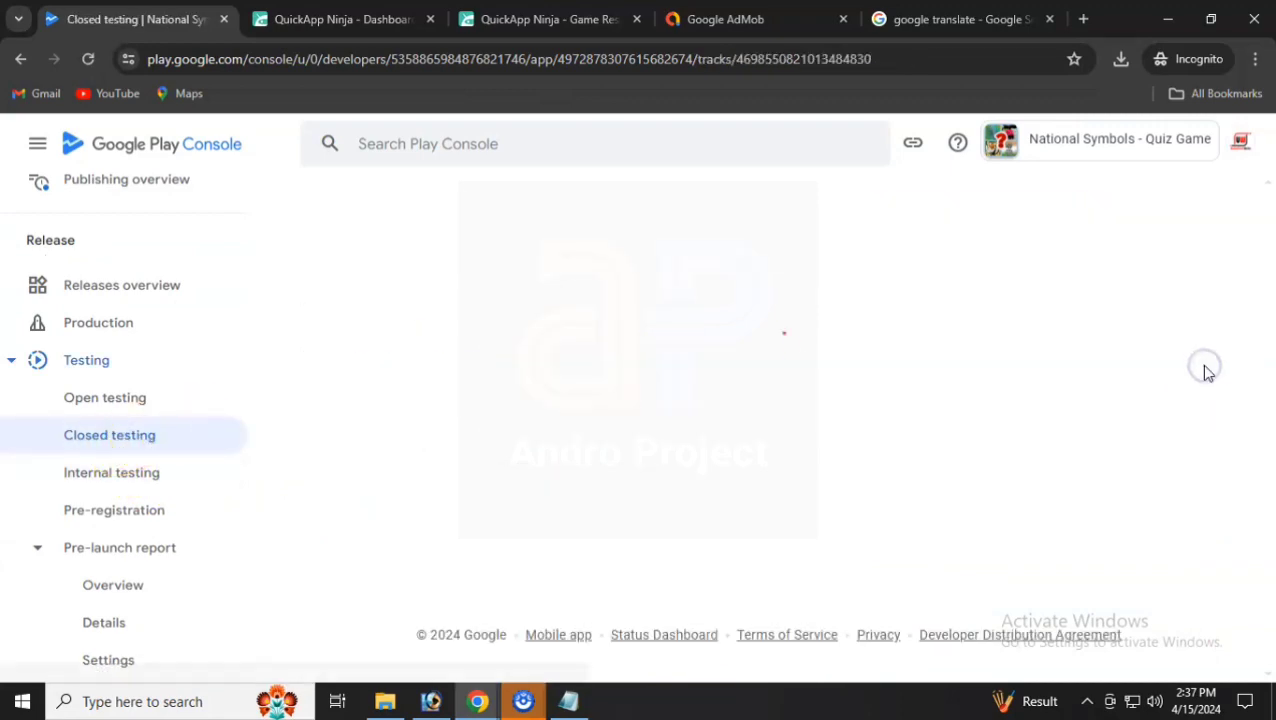
{"action": "scroll", "coordinate": [785, 443], "scroll_direction": "down", "scroll_amount": 1}
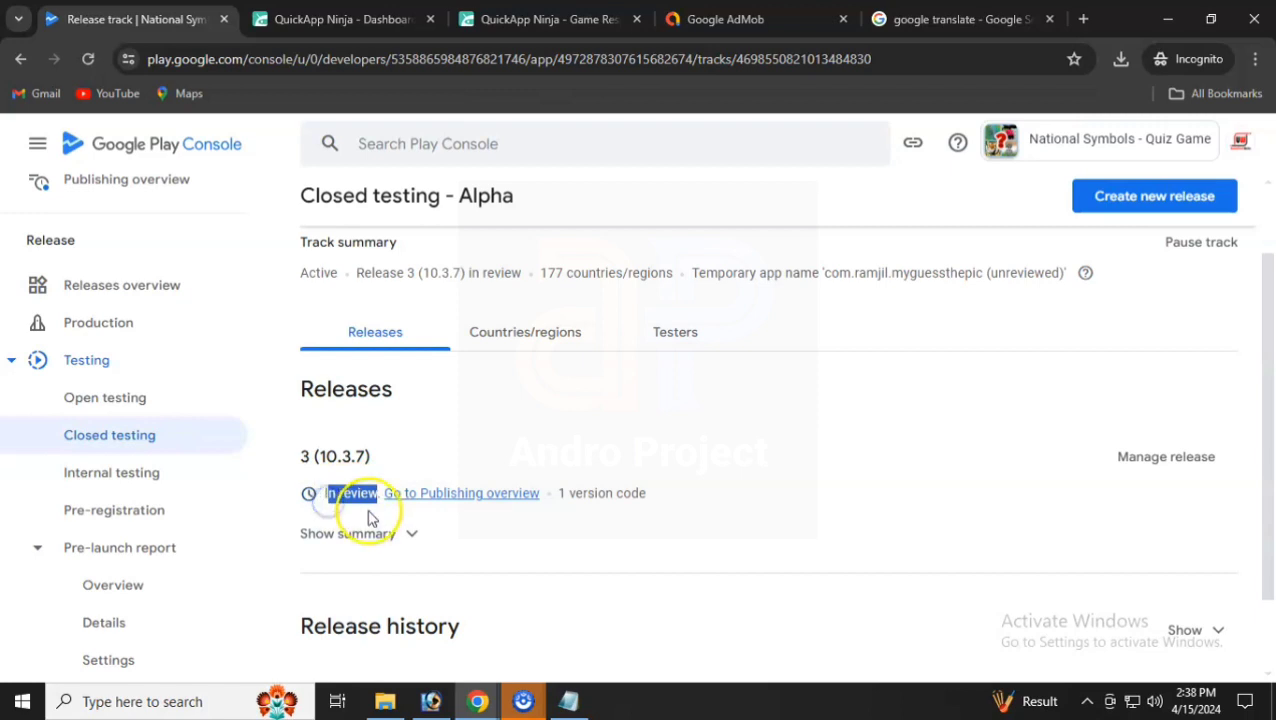
{"action": "scroll", "coordinate": [650, 400], "scroll_direction": "down", "scroll_amount": 1}
{"action": "left_click", "coordinate": [694, 256]}
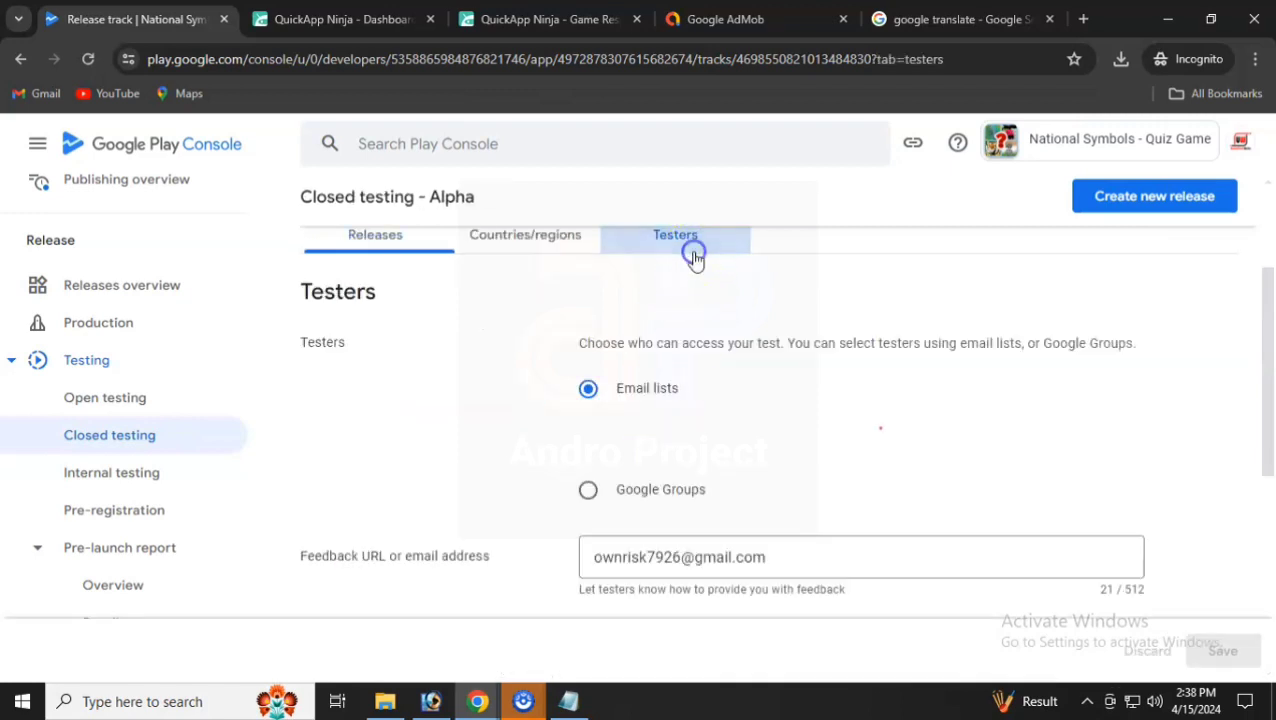
{"action": "scroll", "coordinate": [642, 355], "scroll_direction": "down", "scroll_amount": 7}
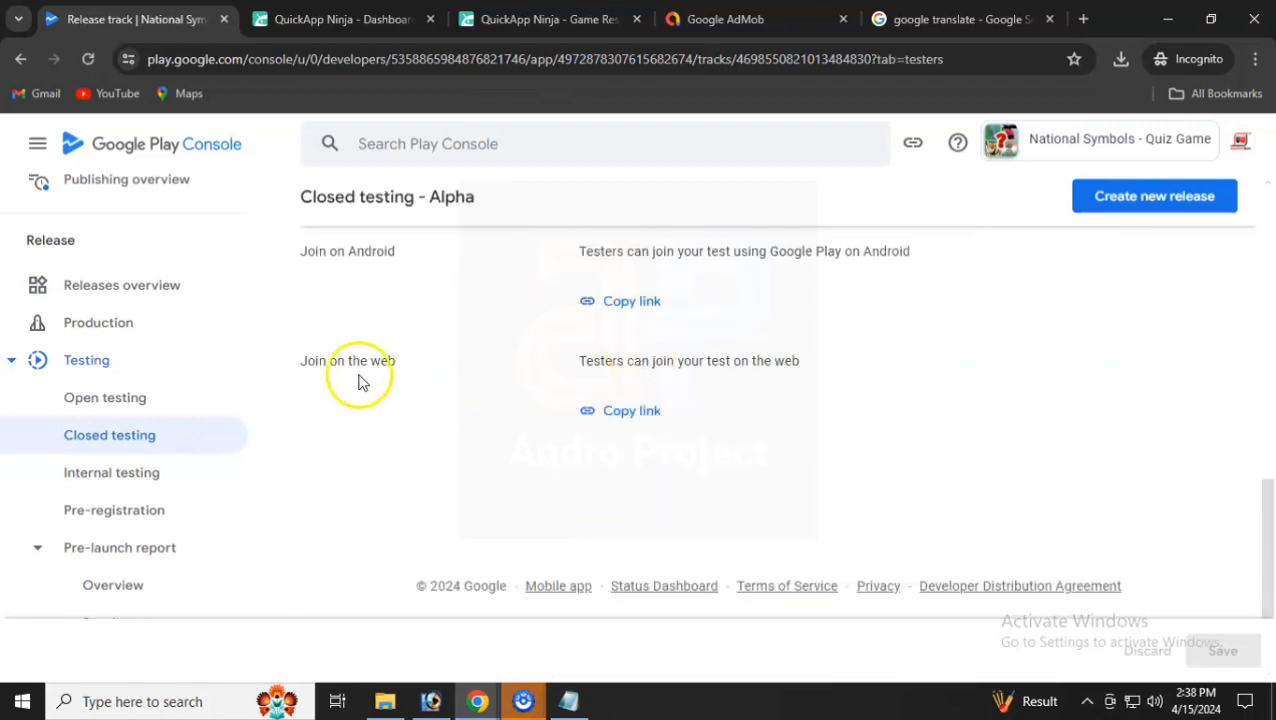
{"action": "left_click_drag", "start_coordinate": [305, 262], "coordinate": [408, 258]}
{"action": "scroll", "coordinate": [411, 296], "scroll_direction": "up", "scroll_amount": 1}
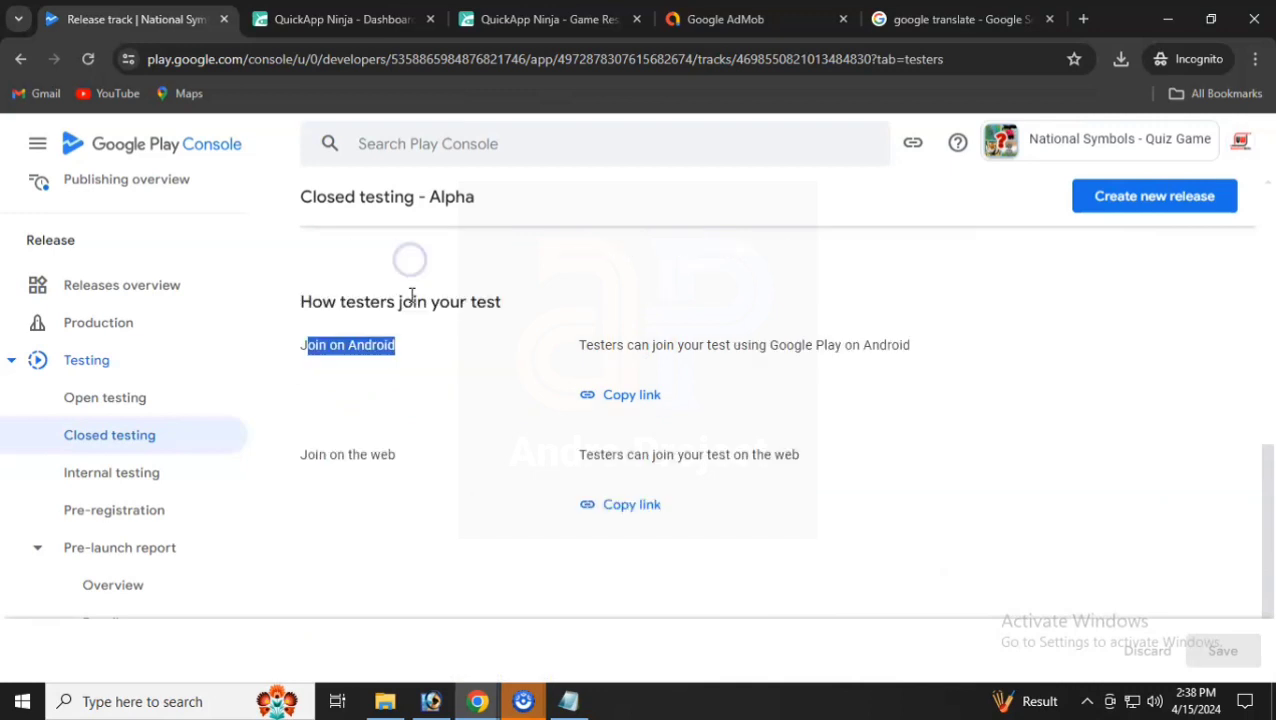
{"action": "left_click", "coordinate": [625, 397]}
- Test the copied tester join link by loading it in the other browser tab
{"action": "left_click", "coordinate": [1005, 20]}
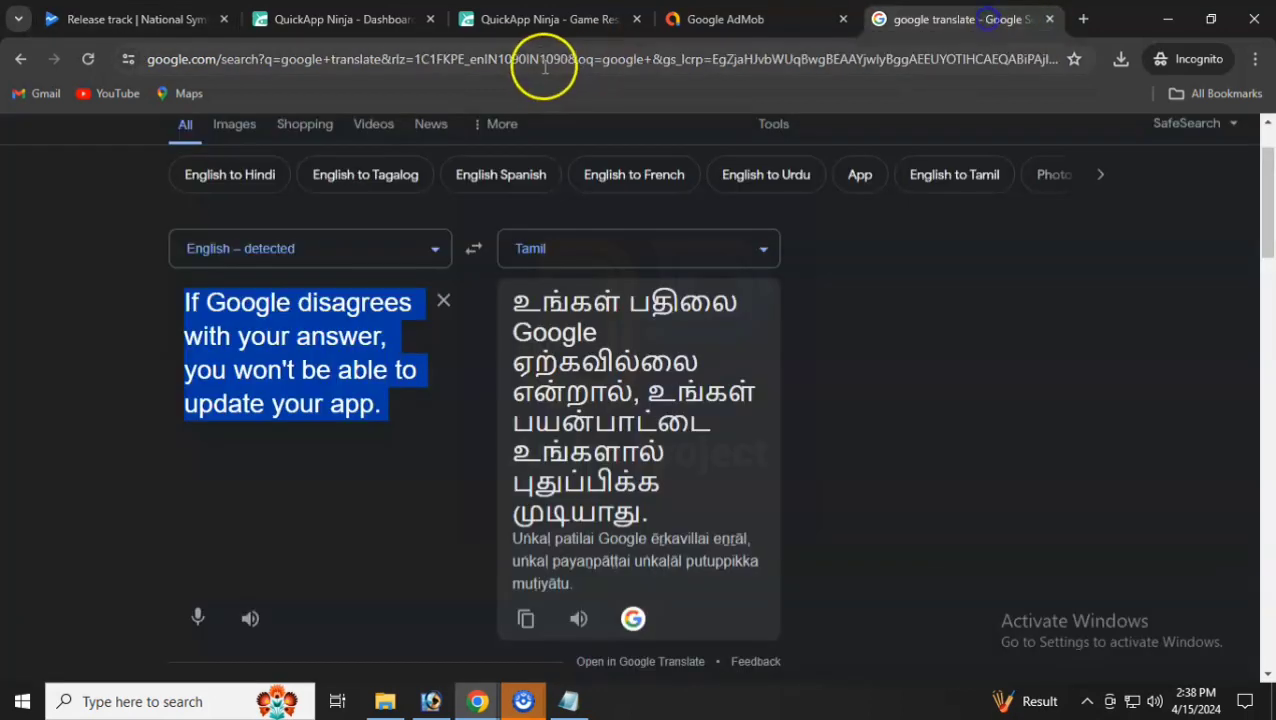
{"action": "left_click", "coordinate": [543, 64]}
{"action": "key", "text": "ctrl+v"}
{"action": "key", "text": "Return"}
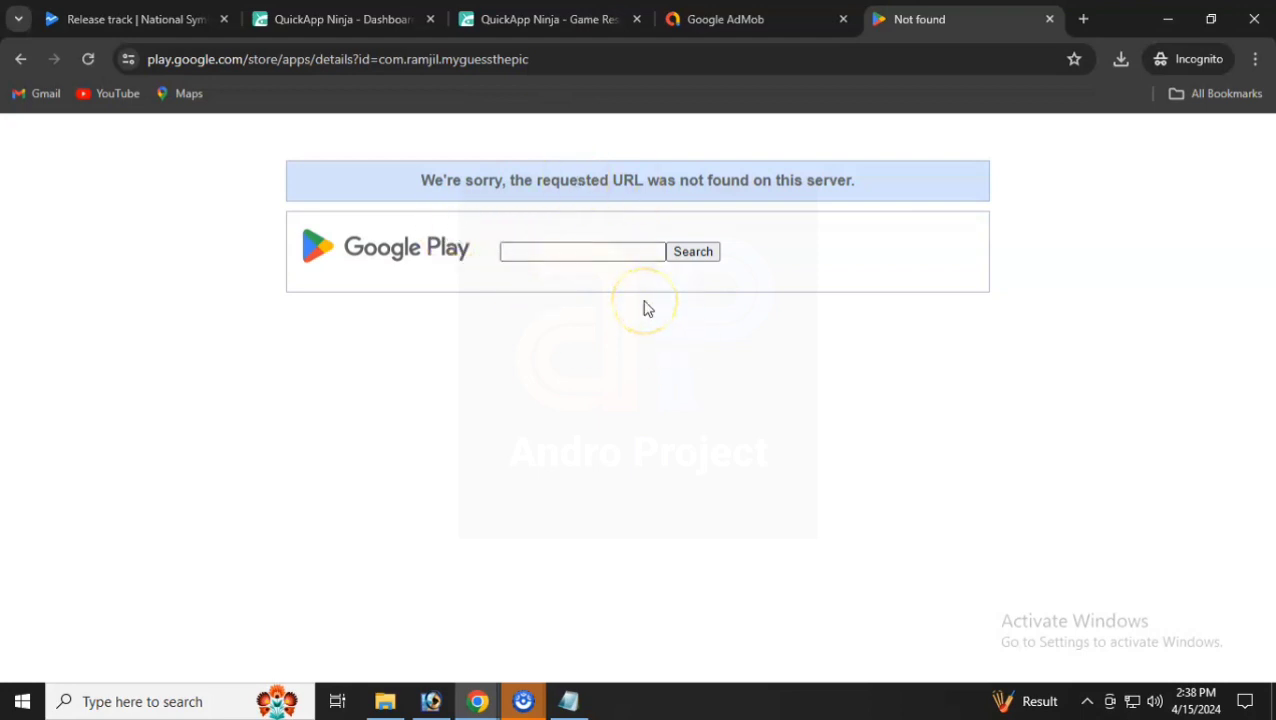
- Return to Play Console and go to the Production page
{"action": "left_click", "coordinate": [127, 14]}
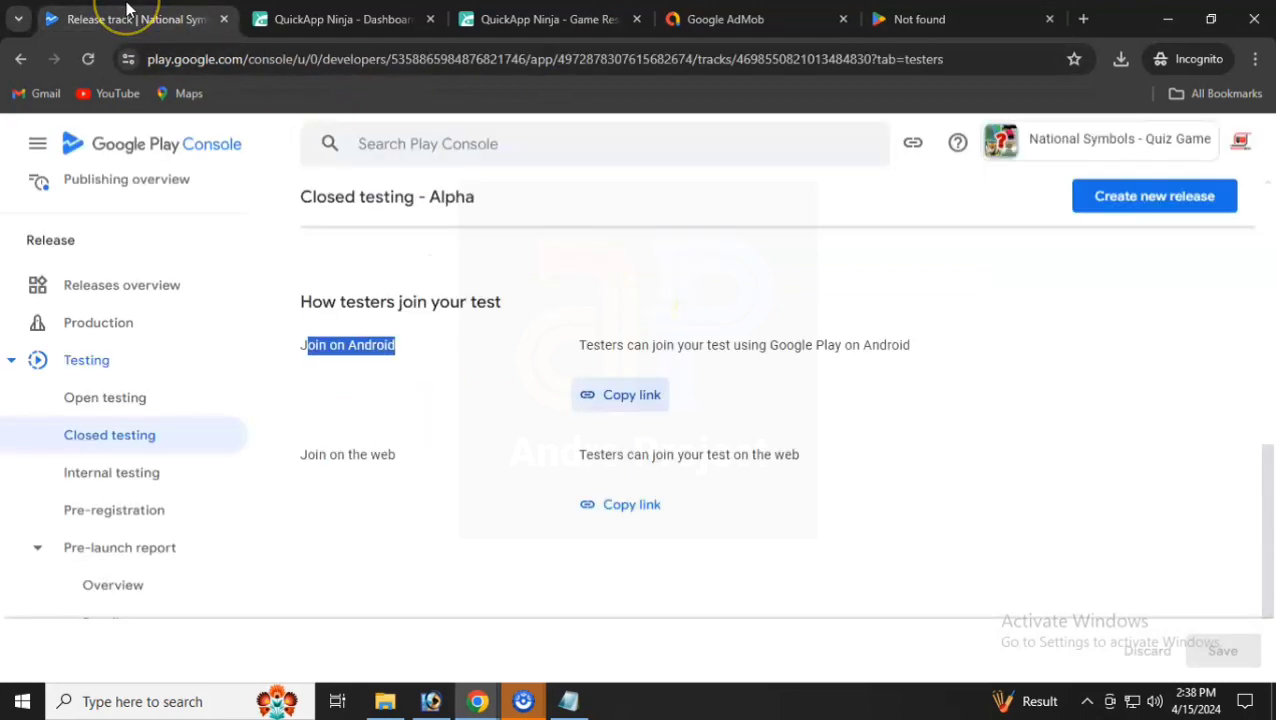
{"action": "scroll", "coordinate": [427, 421], "scroll_direction": "up", "scroll_amount": 2}
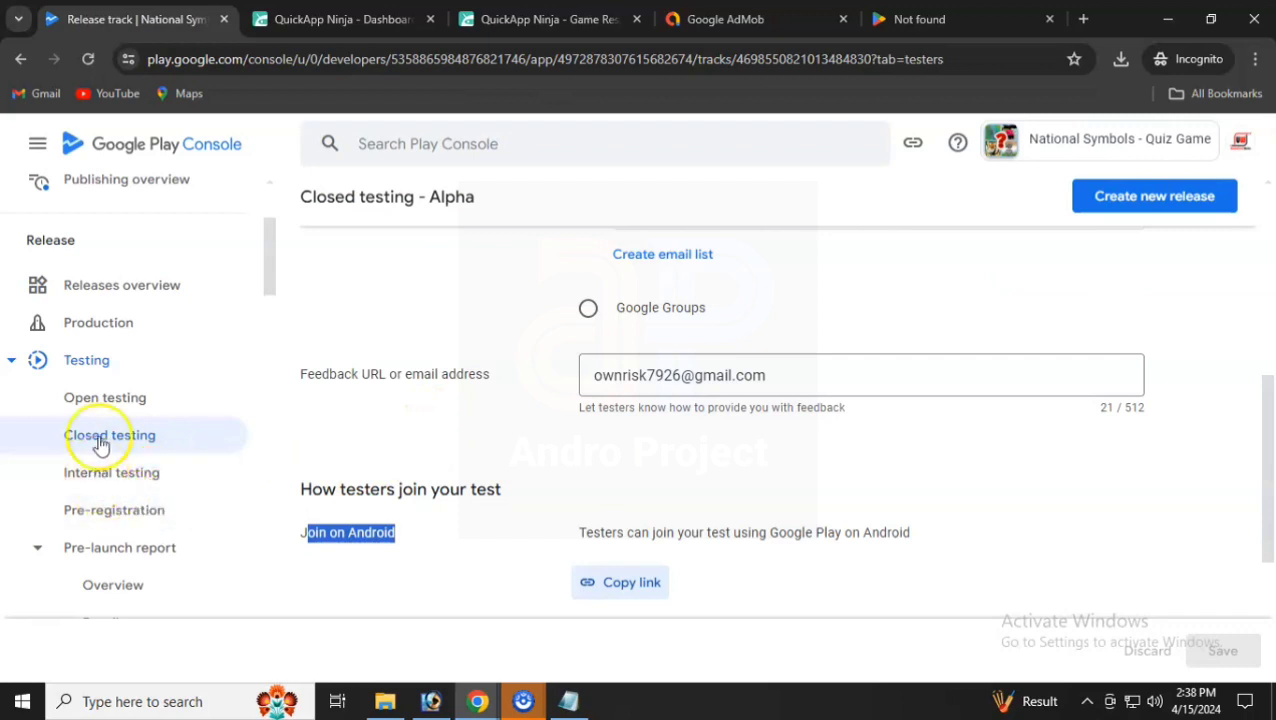
{"action": "left_click", "coordinate": [110, 328]}
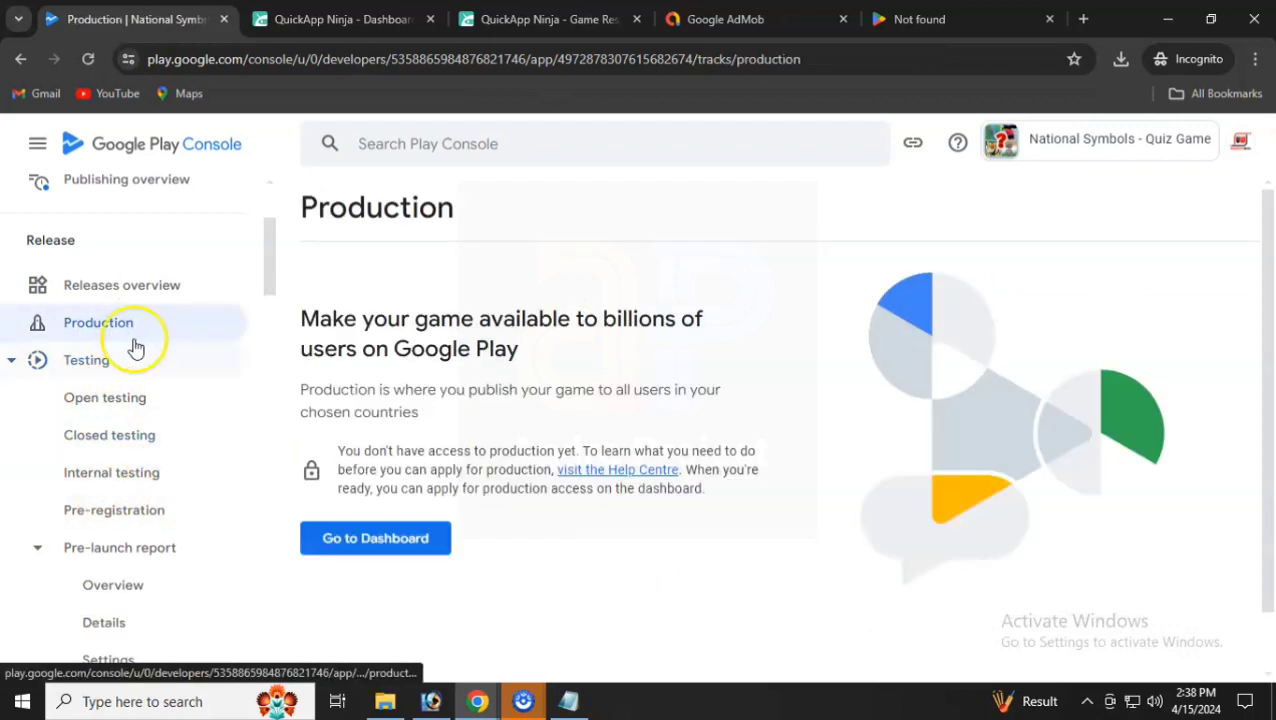
- Read through the Production page, then go back to the app's Dashboard
{"action": "scroll", "coordinate": [624, 524], "scroll_direction": "down", "scroll_amount": 1}
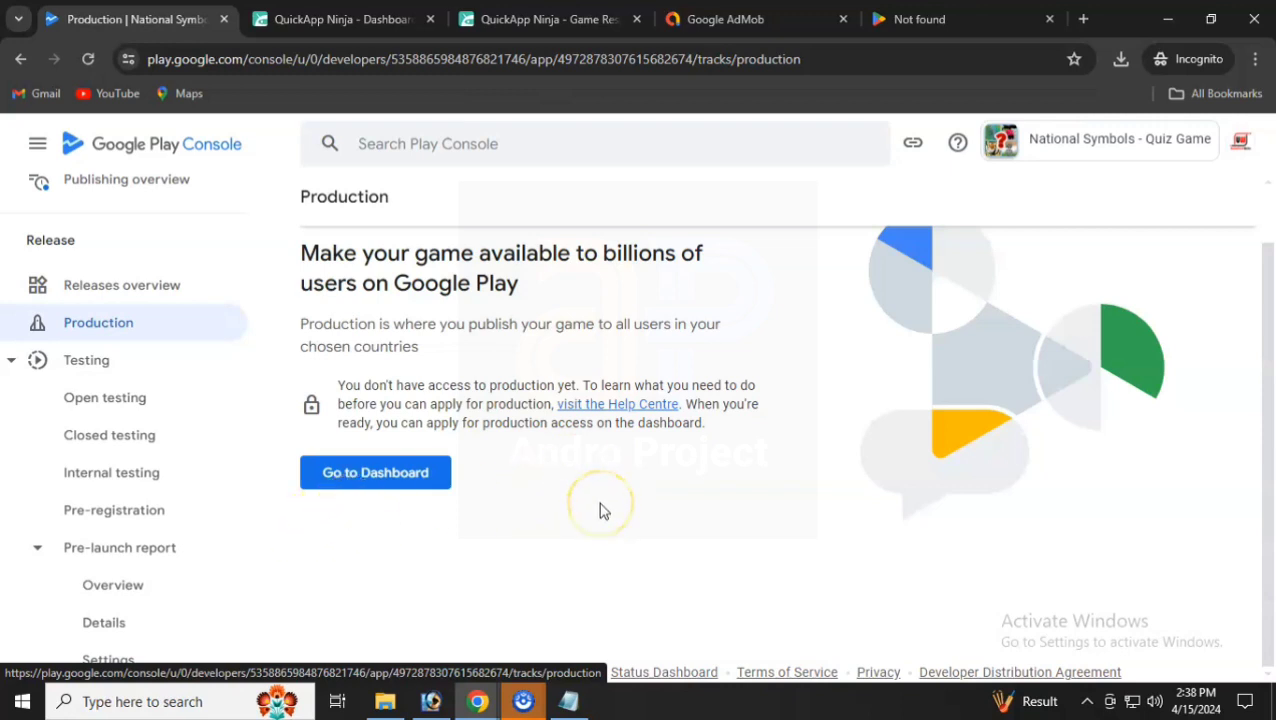
{"action": "scroll", "coordinate": [603, 511], "scroll_direction": "up", "scroll_amount": 1}
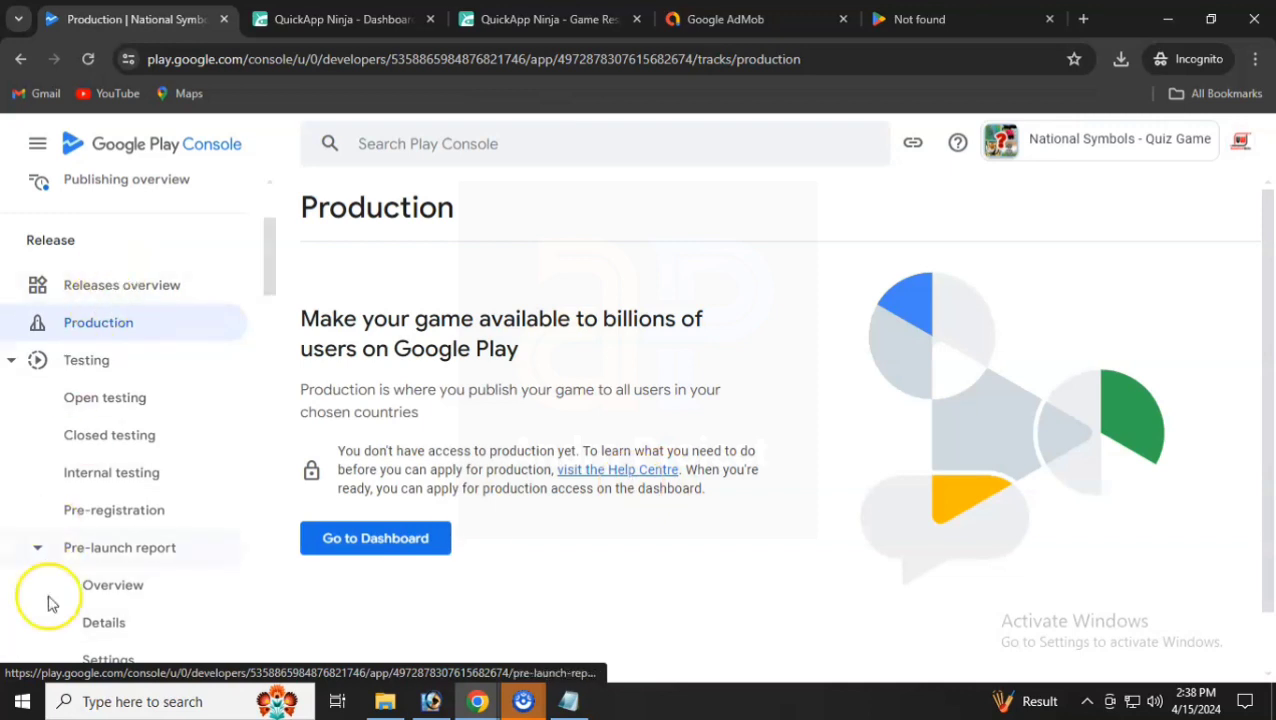
{"action": "scroll", "coordinate": [52, 604], "scroll_direction": "up", "scroll_amount": 3}
{"action": "left_click", "coordinate": [126, 256]}
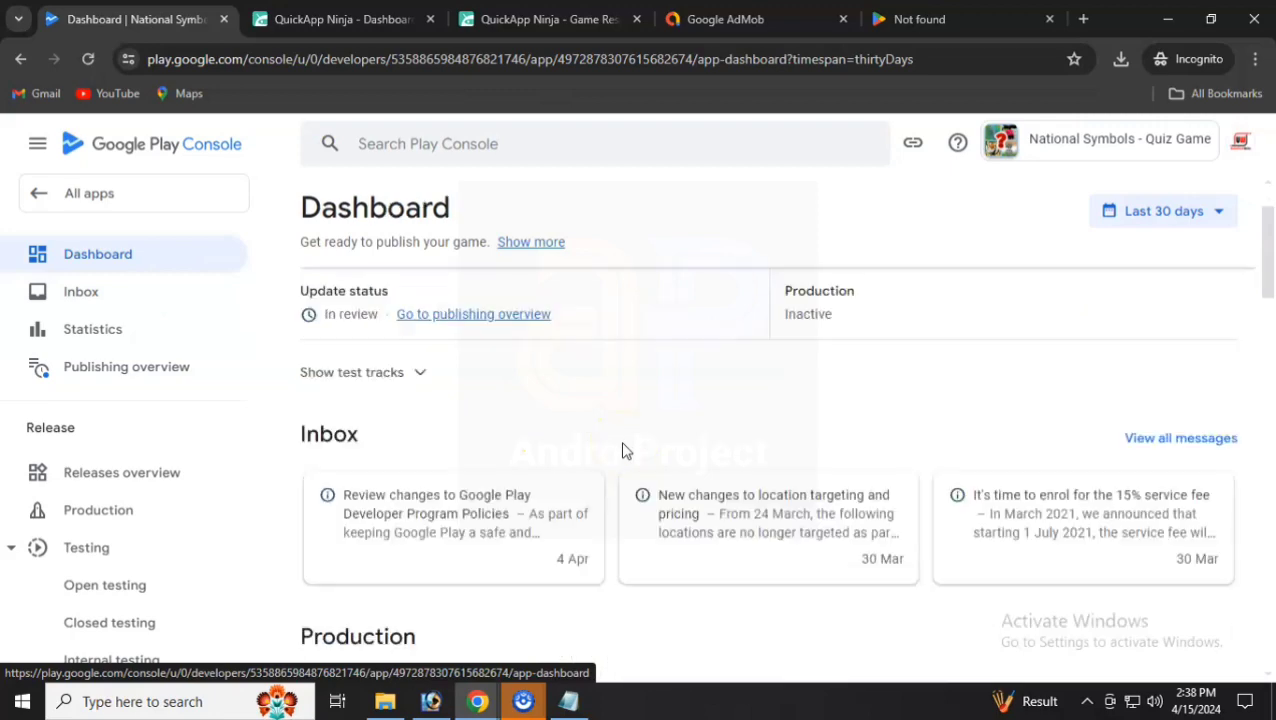
- Review the 'Apply for access to production' requirements, including the closed test with 20 testers
{"action": "scroll", "coordinate": [622, 451], "scroll_direction": "down", "scroll_amount": 6}
{"action": "scroll", "coordinate": [623, 444], "scroll_direction": "up", "scroll_amount": 2}
{"action": "left_click_drag", "start_coordinate": [508, 453], "coordinate": [689, 464]}
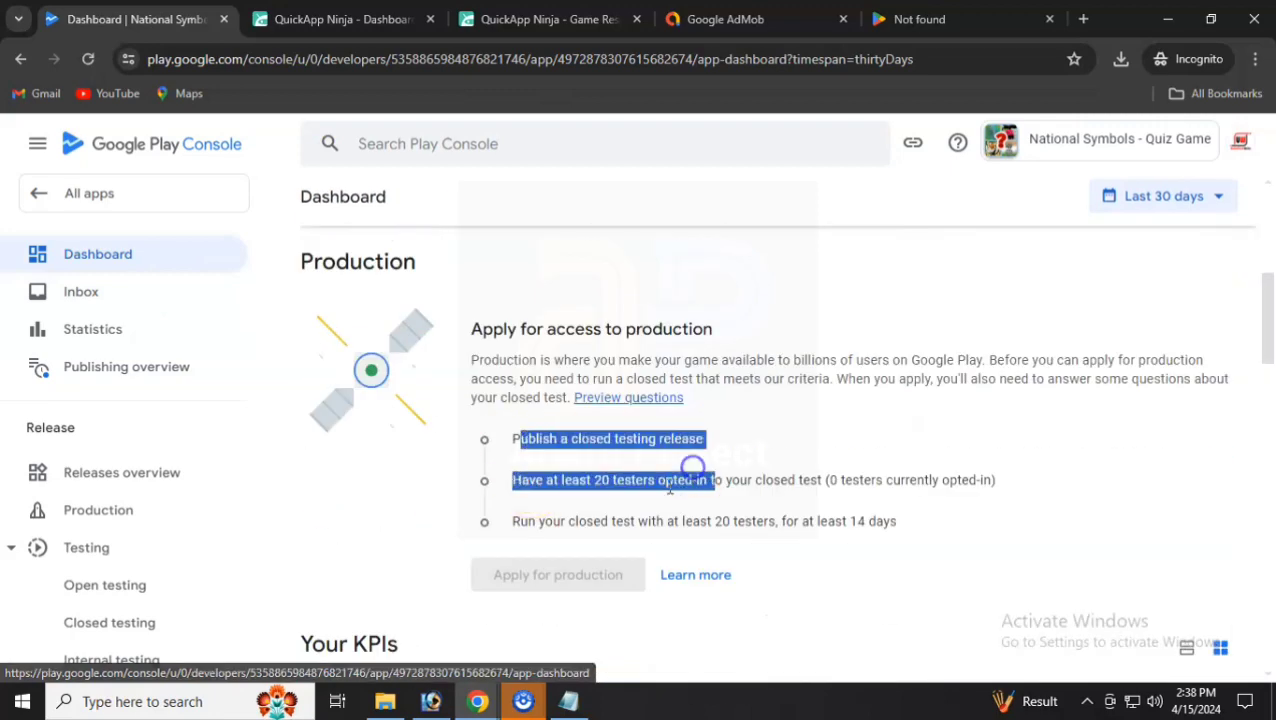
{"action": "scroll", "coordinate": [661, 484], "scroll_direction": "down", "scroll_amount": 10}
{"action": "scroll", "coordinate": [659, 494], "scroll_direction": "down", "scroll_amount": 10}
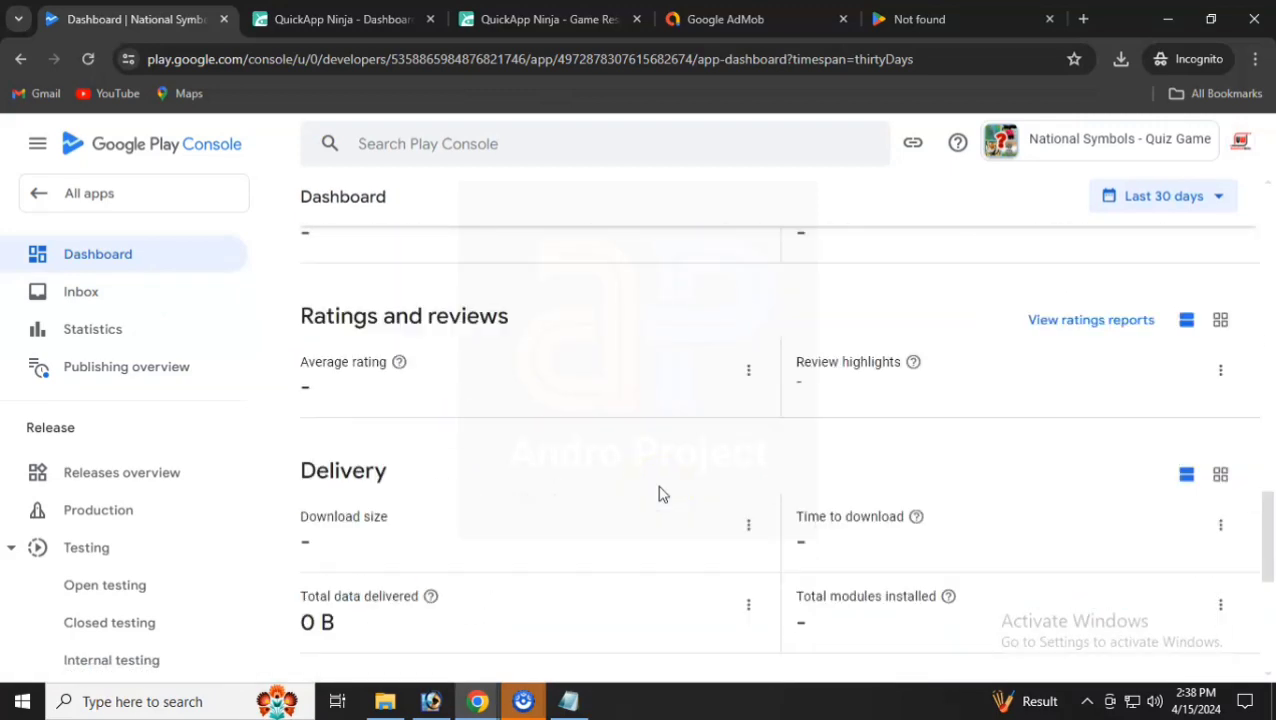
{"action": "scroll", "coordinate": [660, 494], "scroll_direction": "up", "scroll_amount": 20}
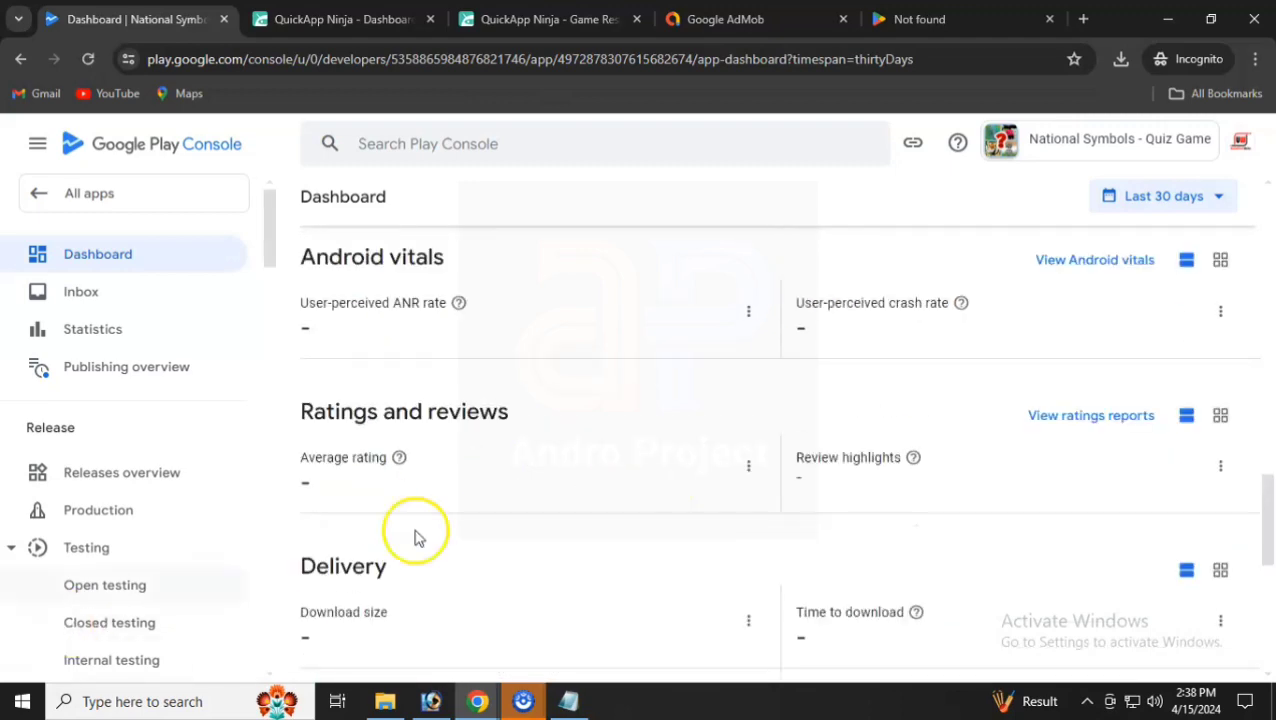